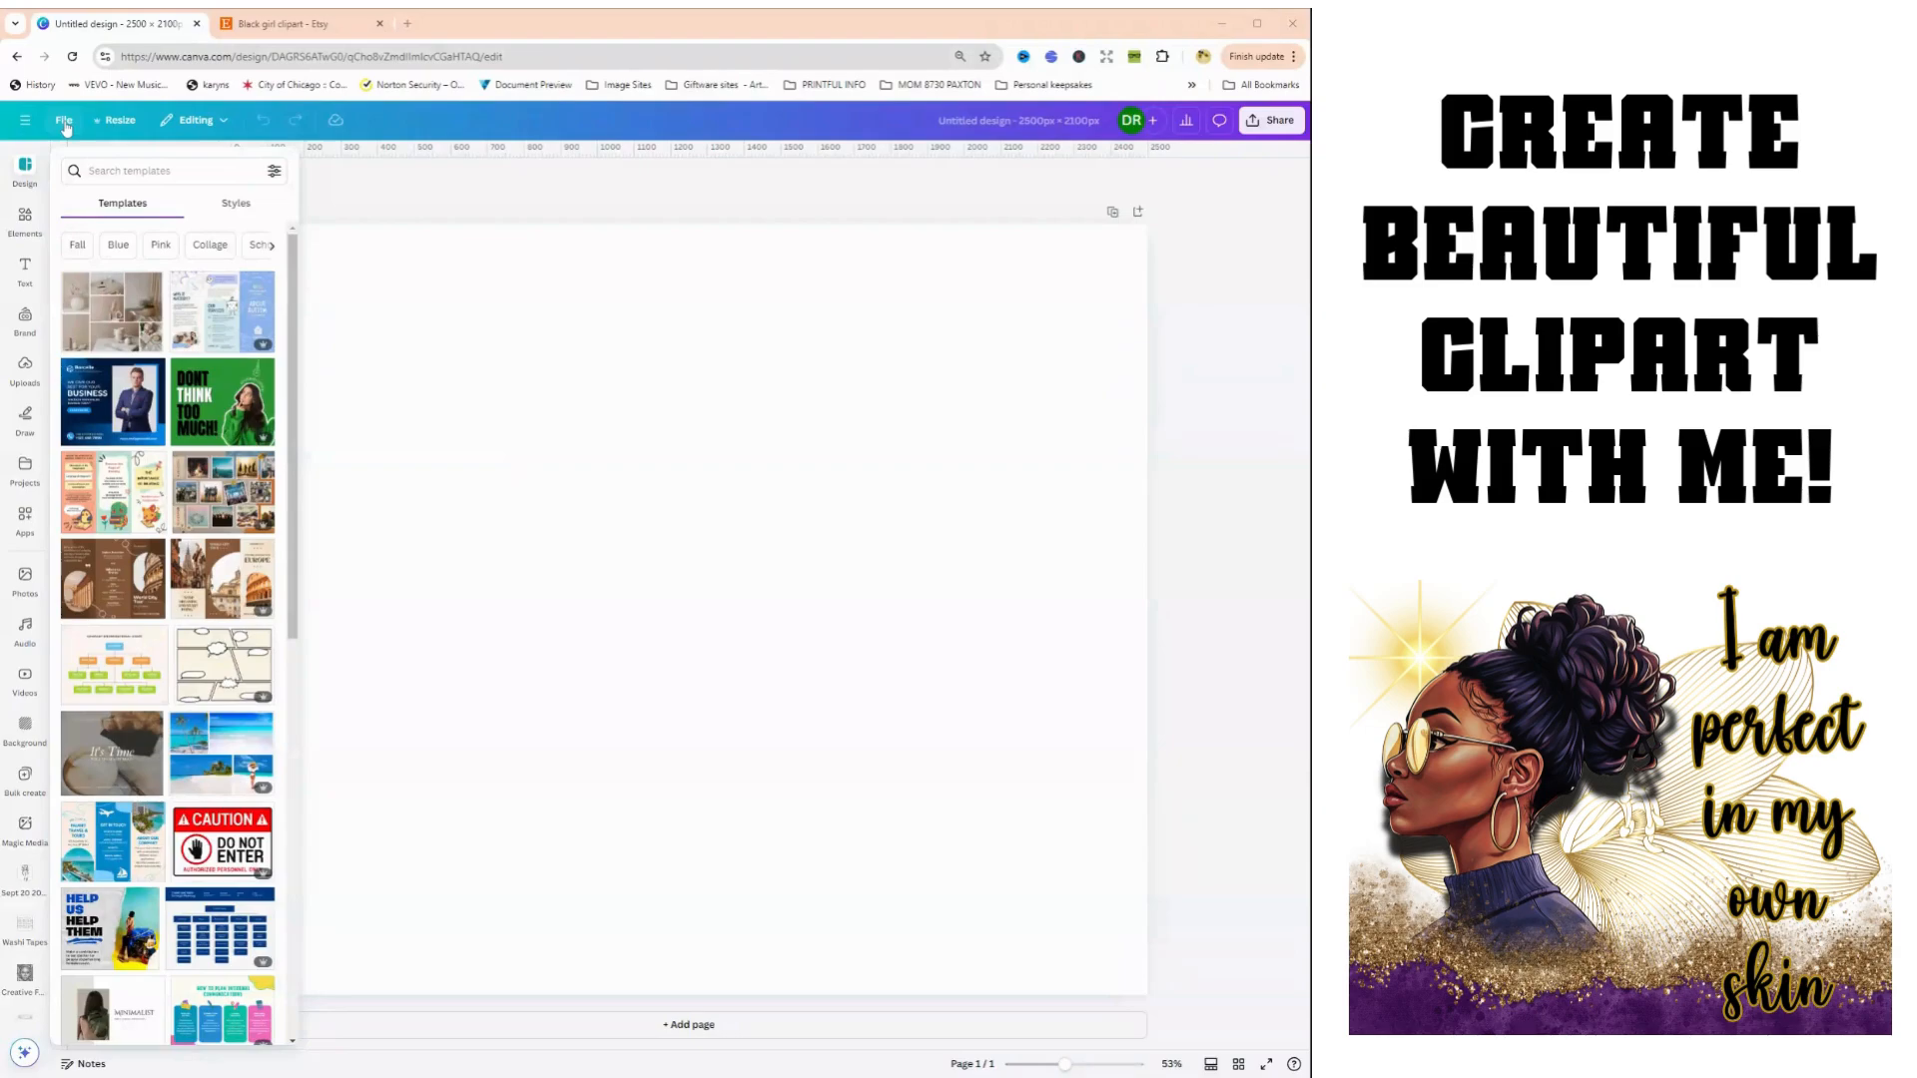
Create a new custom-size design 2500 px wide and 2100 px high
{"action": "left_click", "coordinate": [64, 121]}
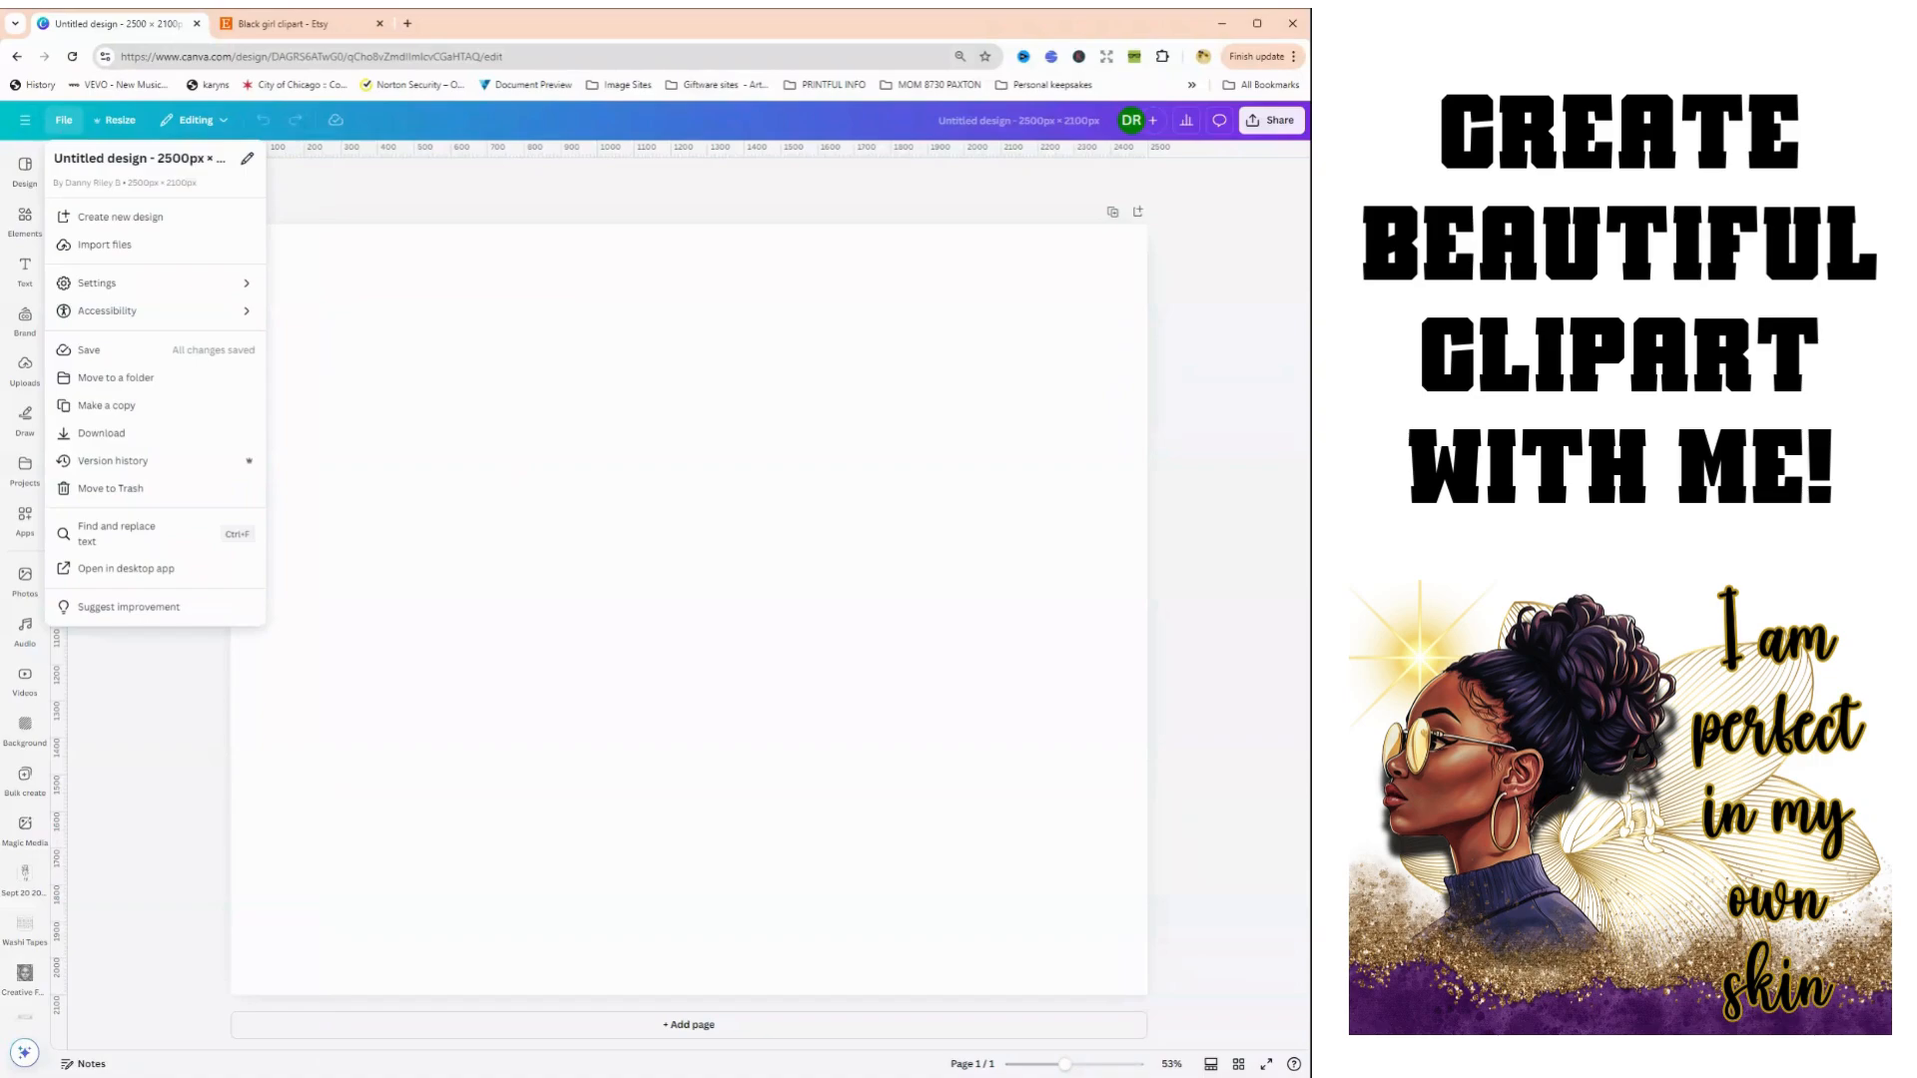
{"action": "left_click", "coordinate": [133, 219]}
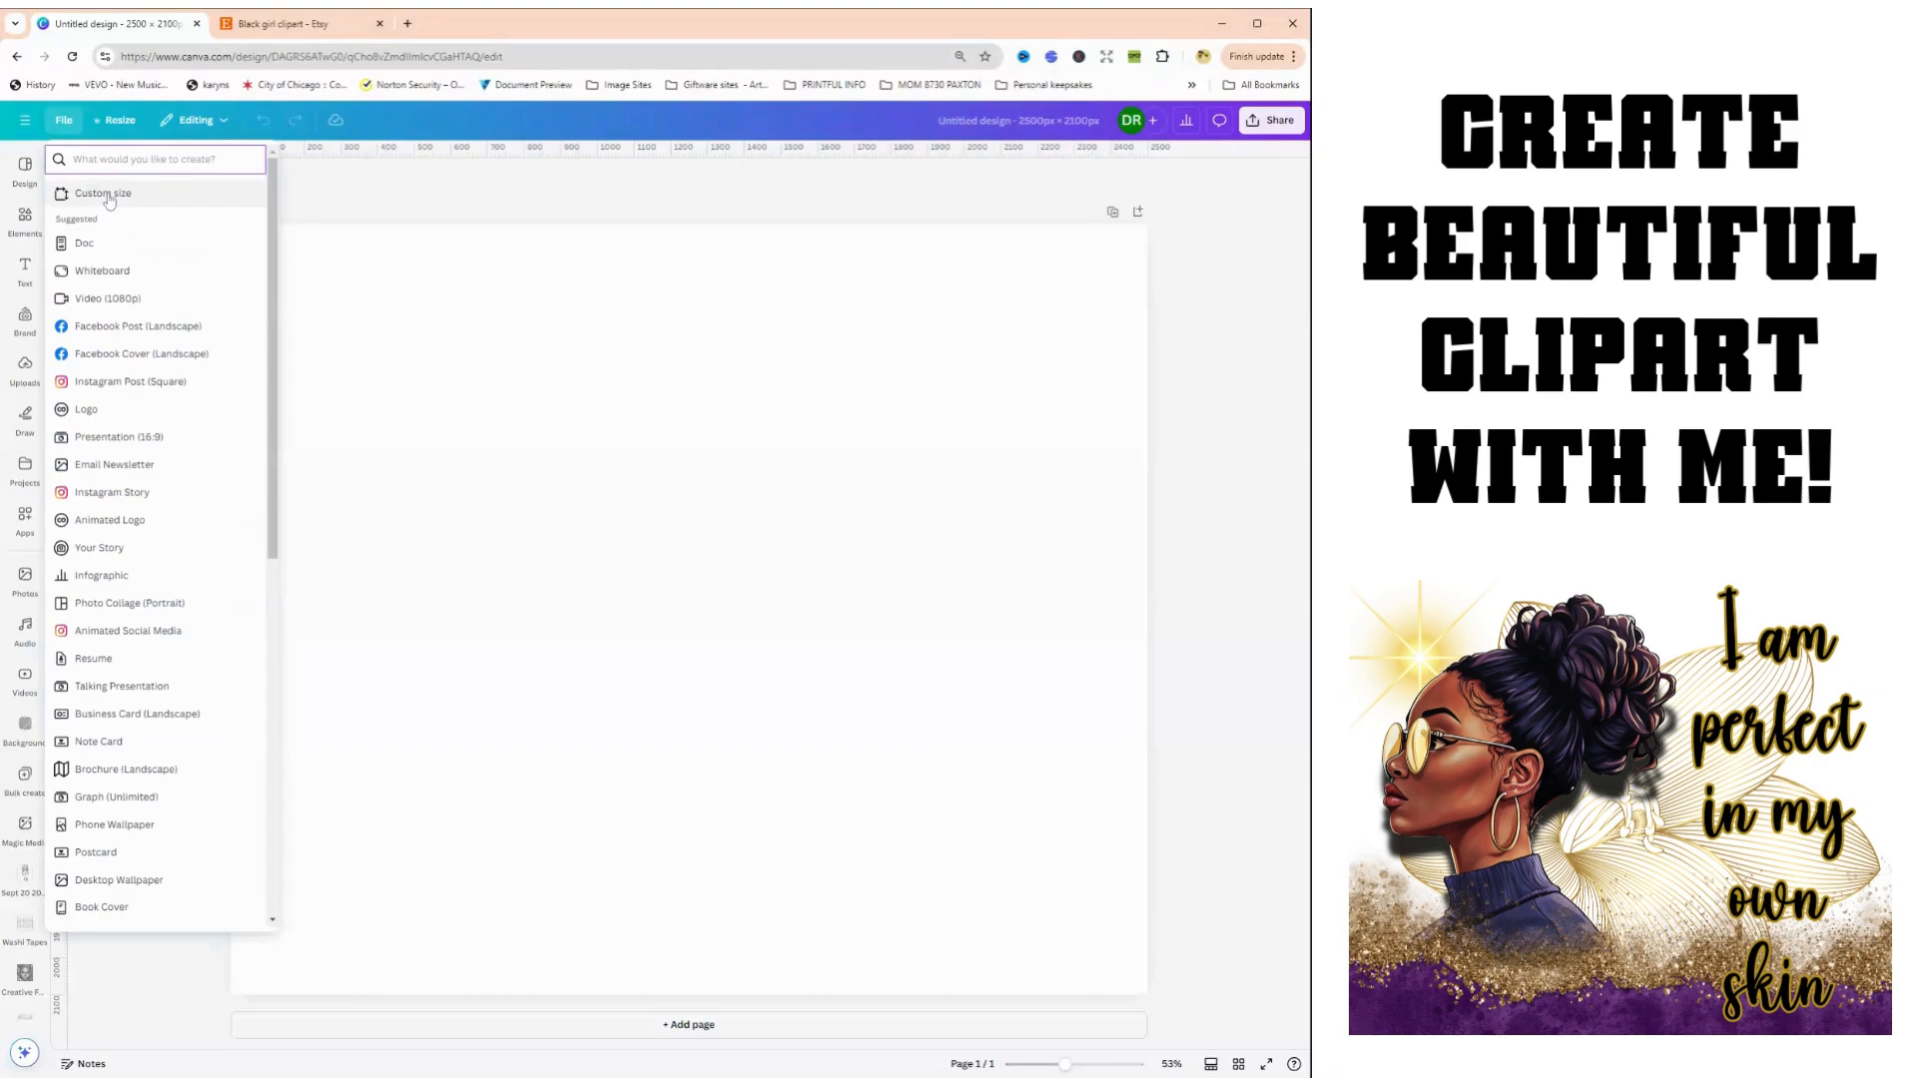
{"action": "left_click", "coordinate": [104, 194]}
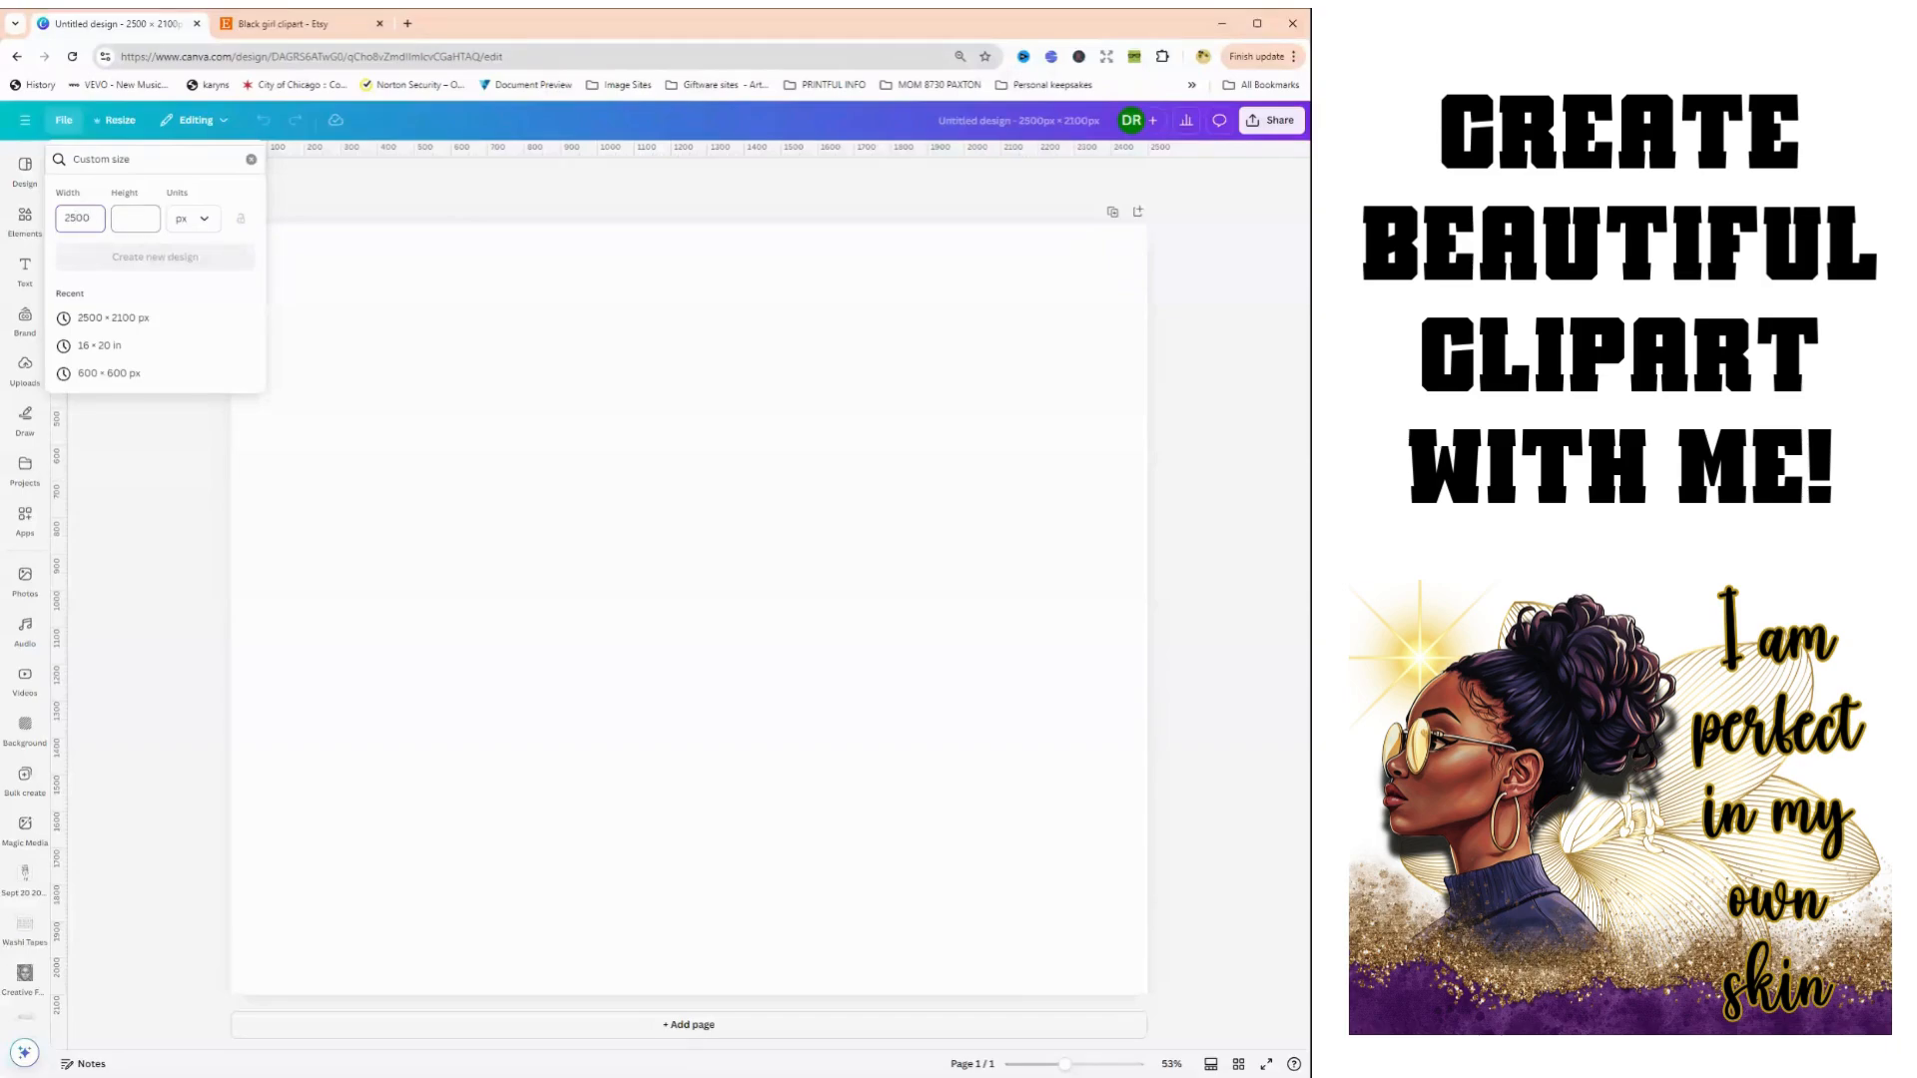
{"action": "left_click", "coordinate": [134, 218]}
{"action": "type", "text": "2100"}
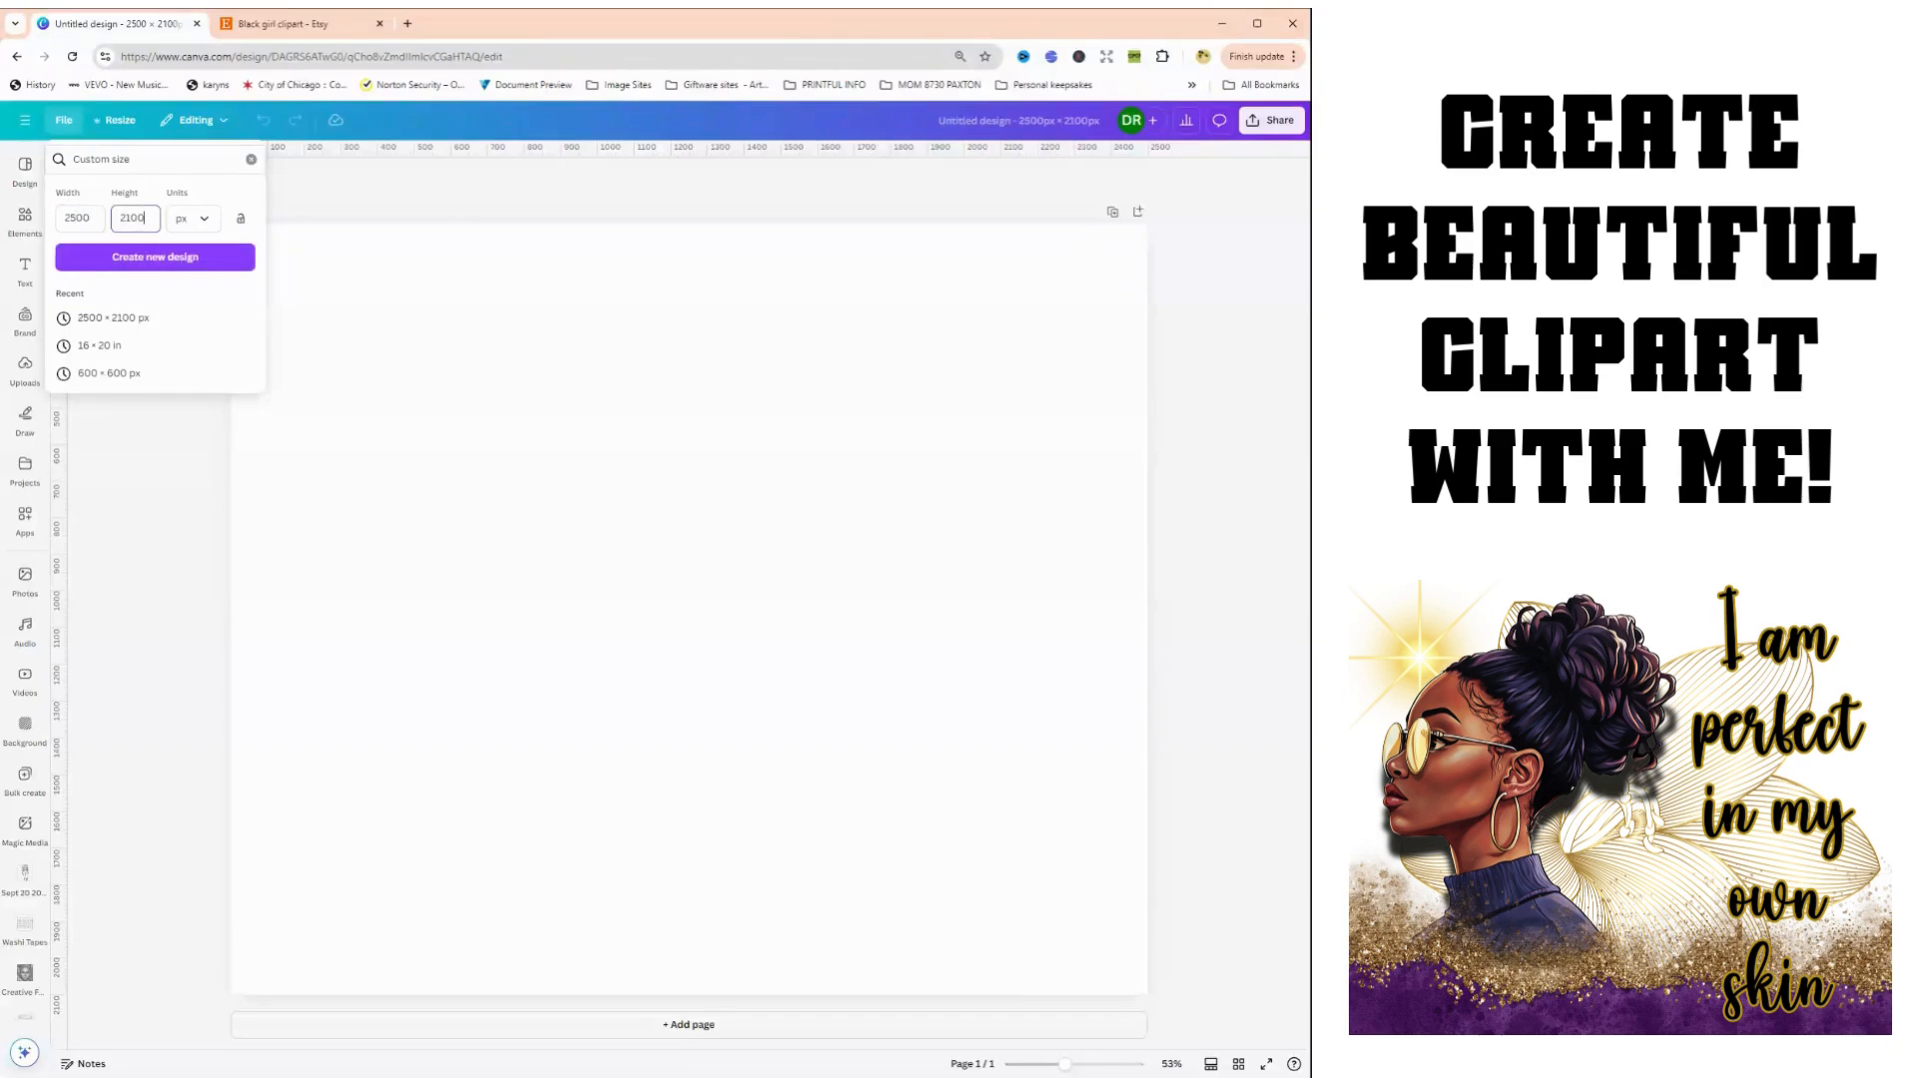
{"action": "left_click", "coordinate": [151, 258]}
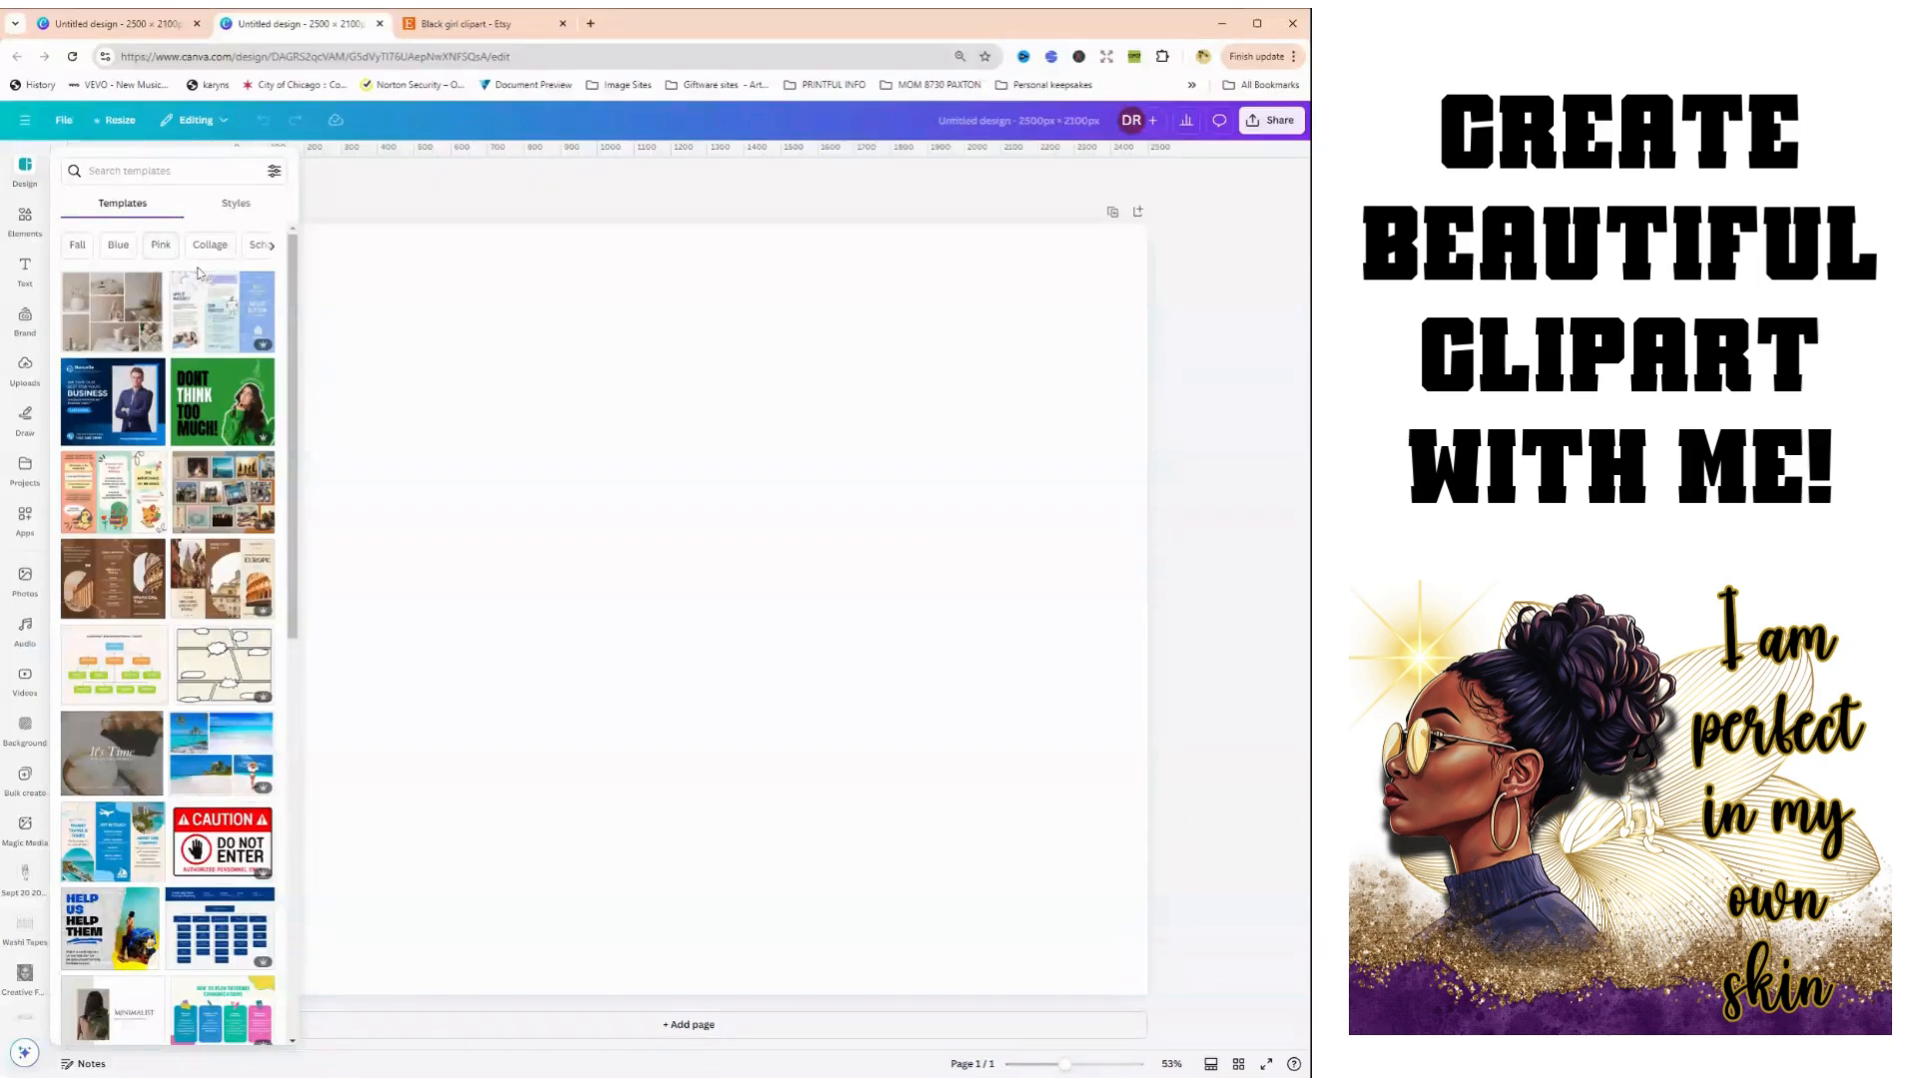
{"action": "left_click", "coordinate": [363, 301]}
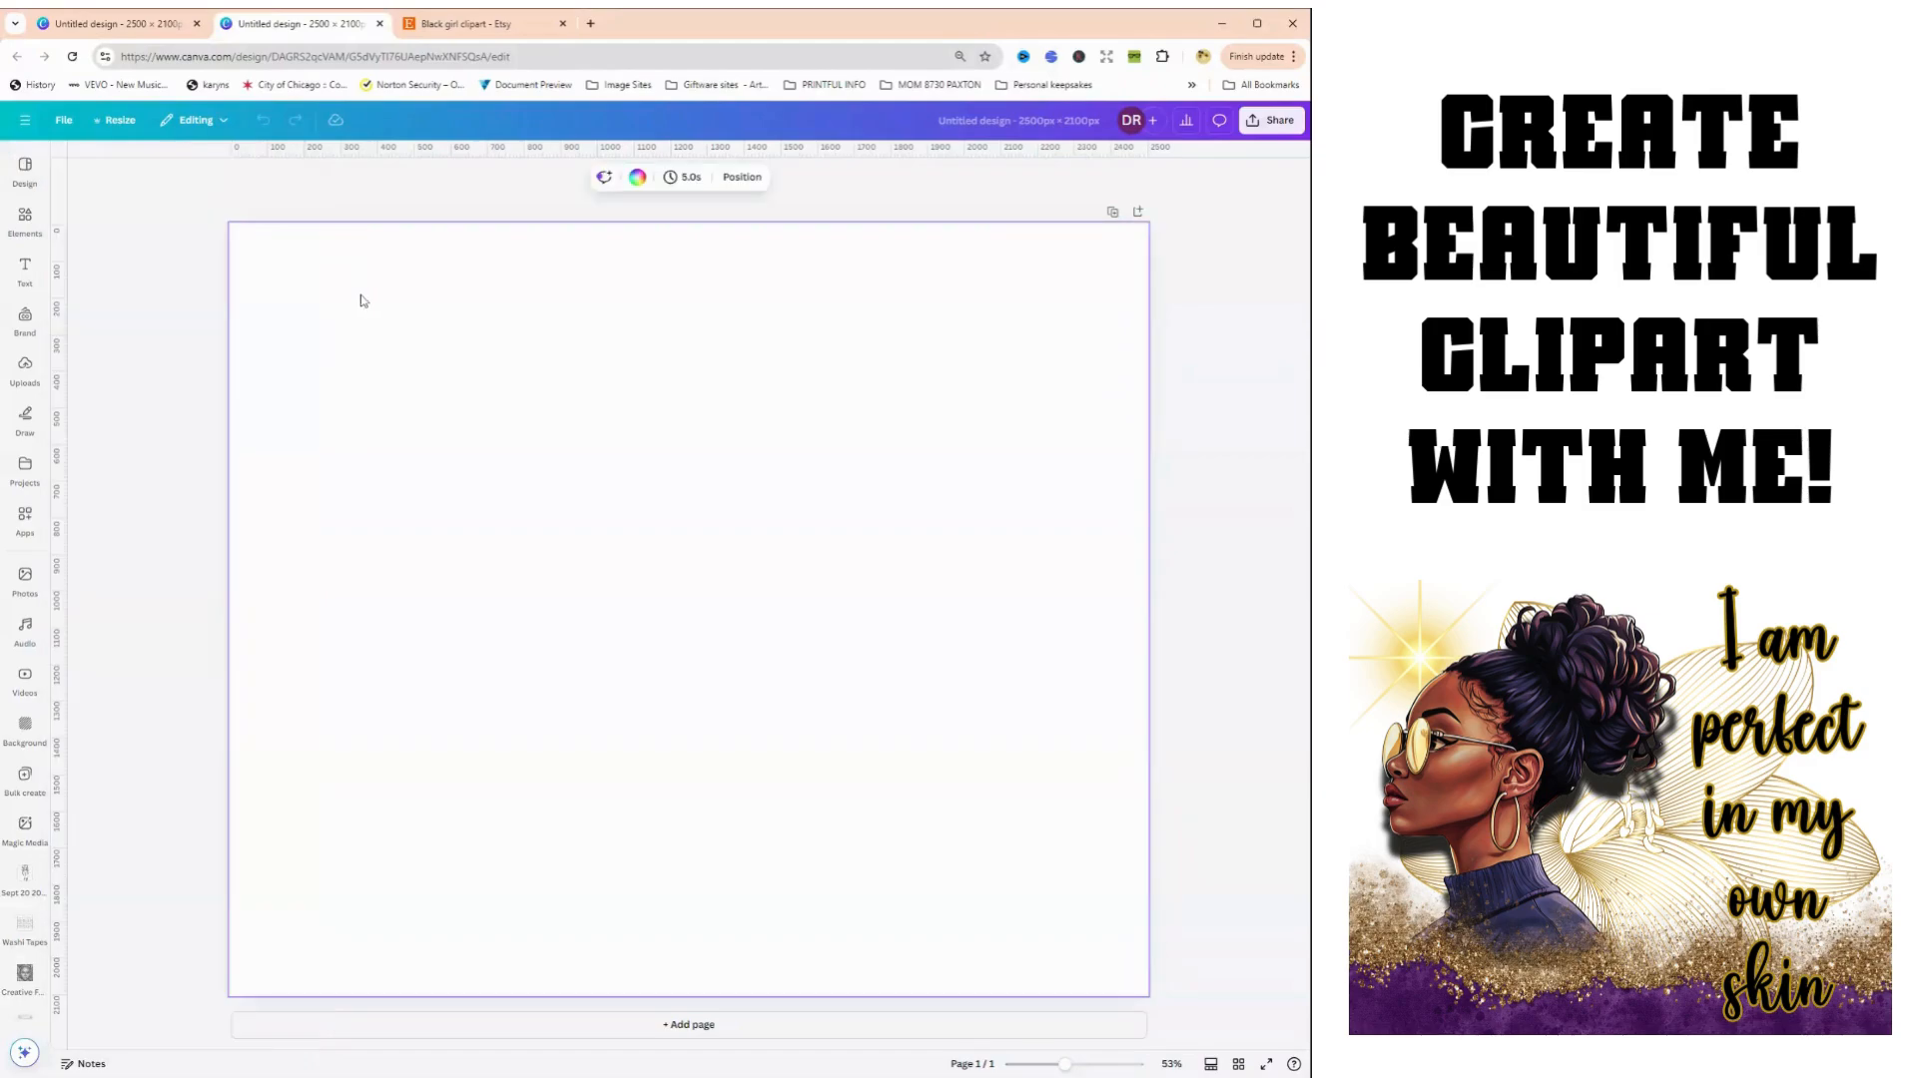
Open the Women folder from the project folders
{"action": "left_click", "coordinate": [27, 587]}
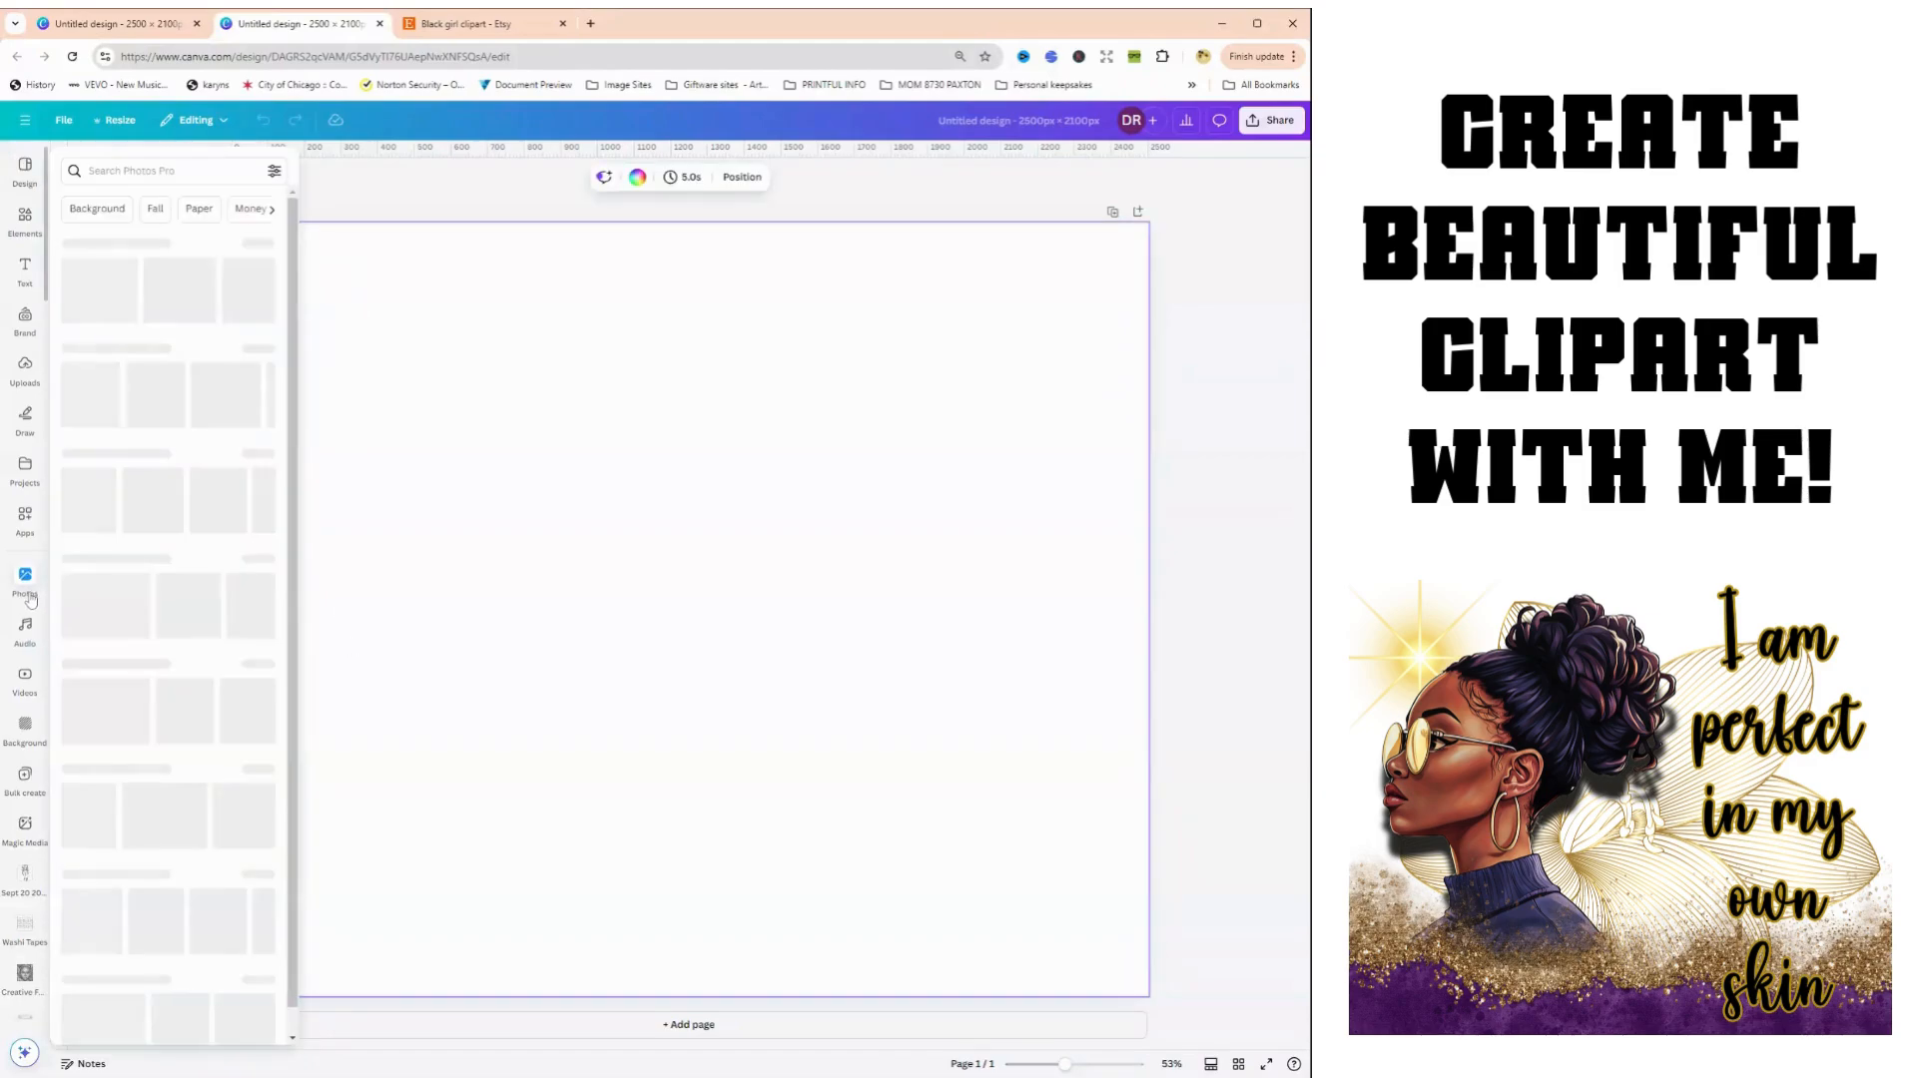
{"action": "left_click", "coordinate": [28, 523]}
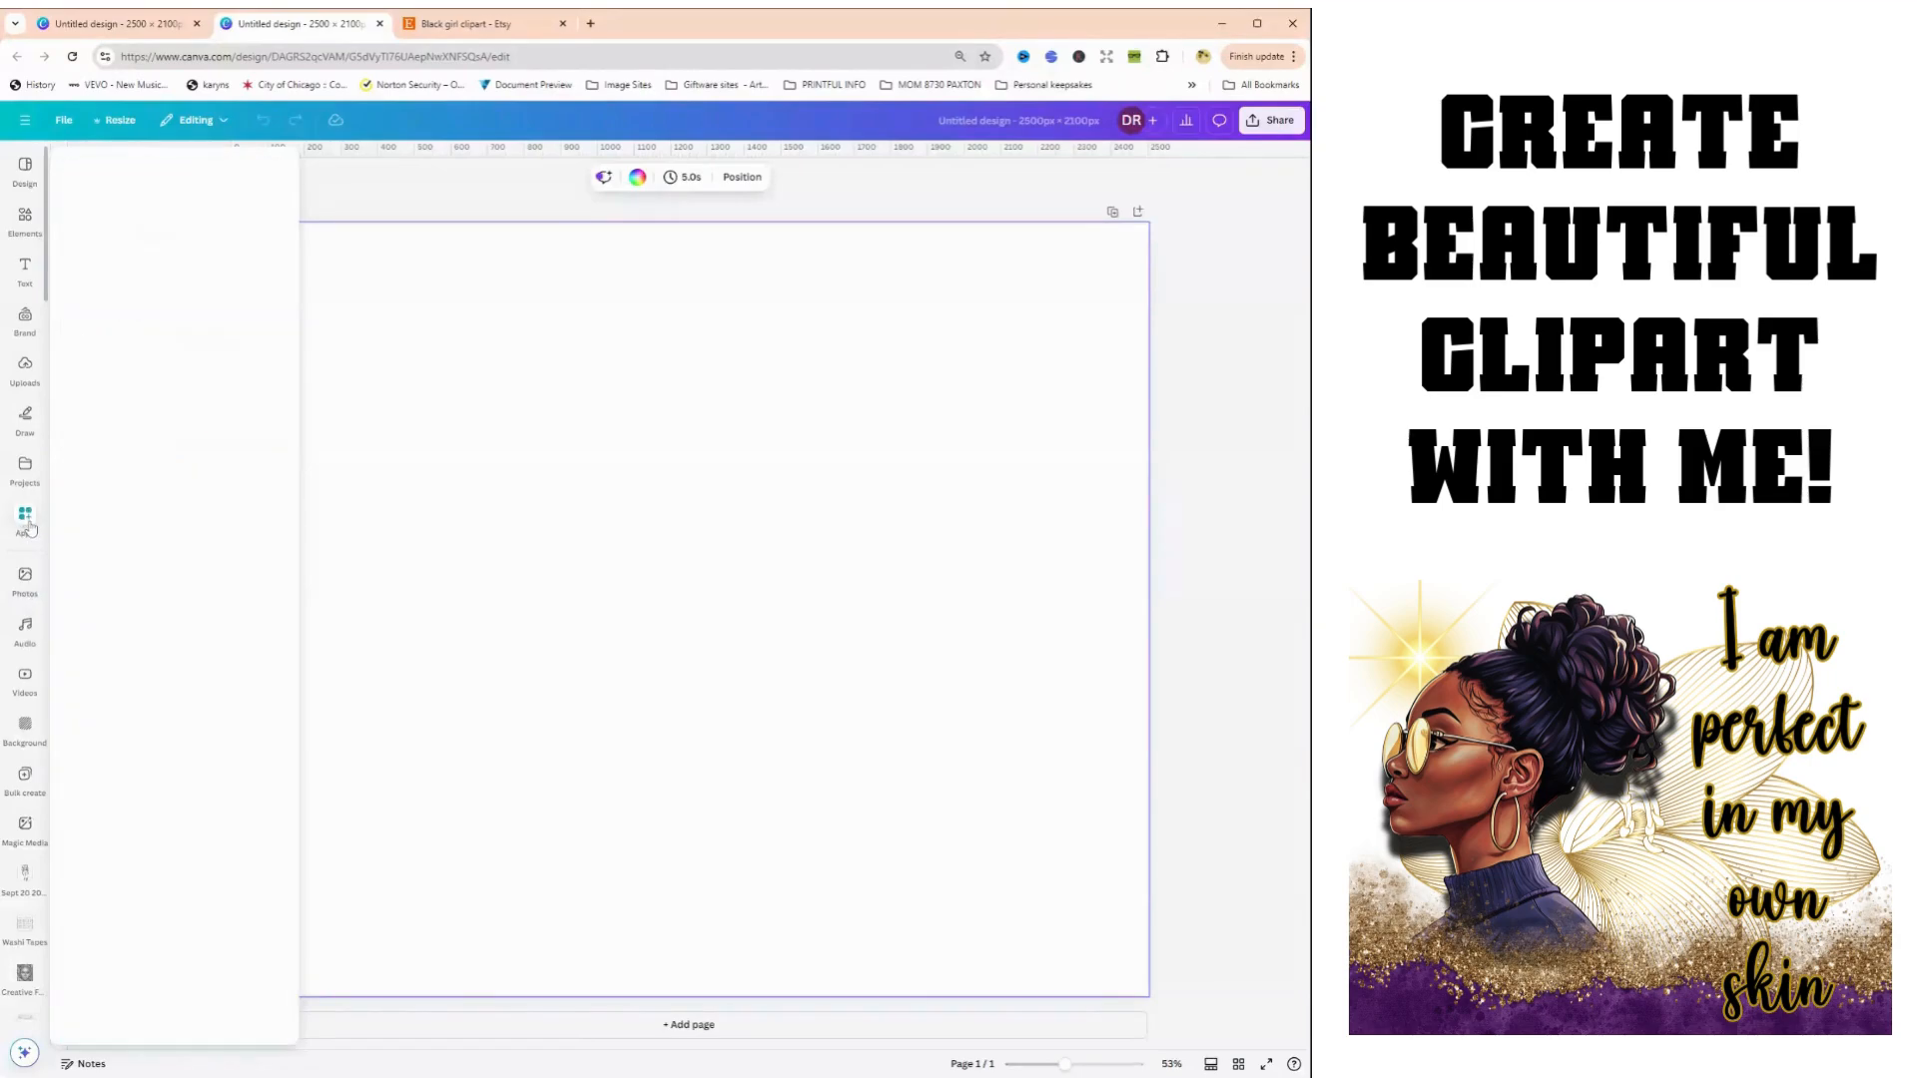
{"action": "left_click", "coordinate": [15, 379]}
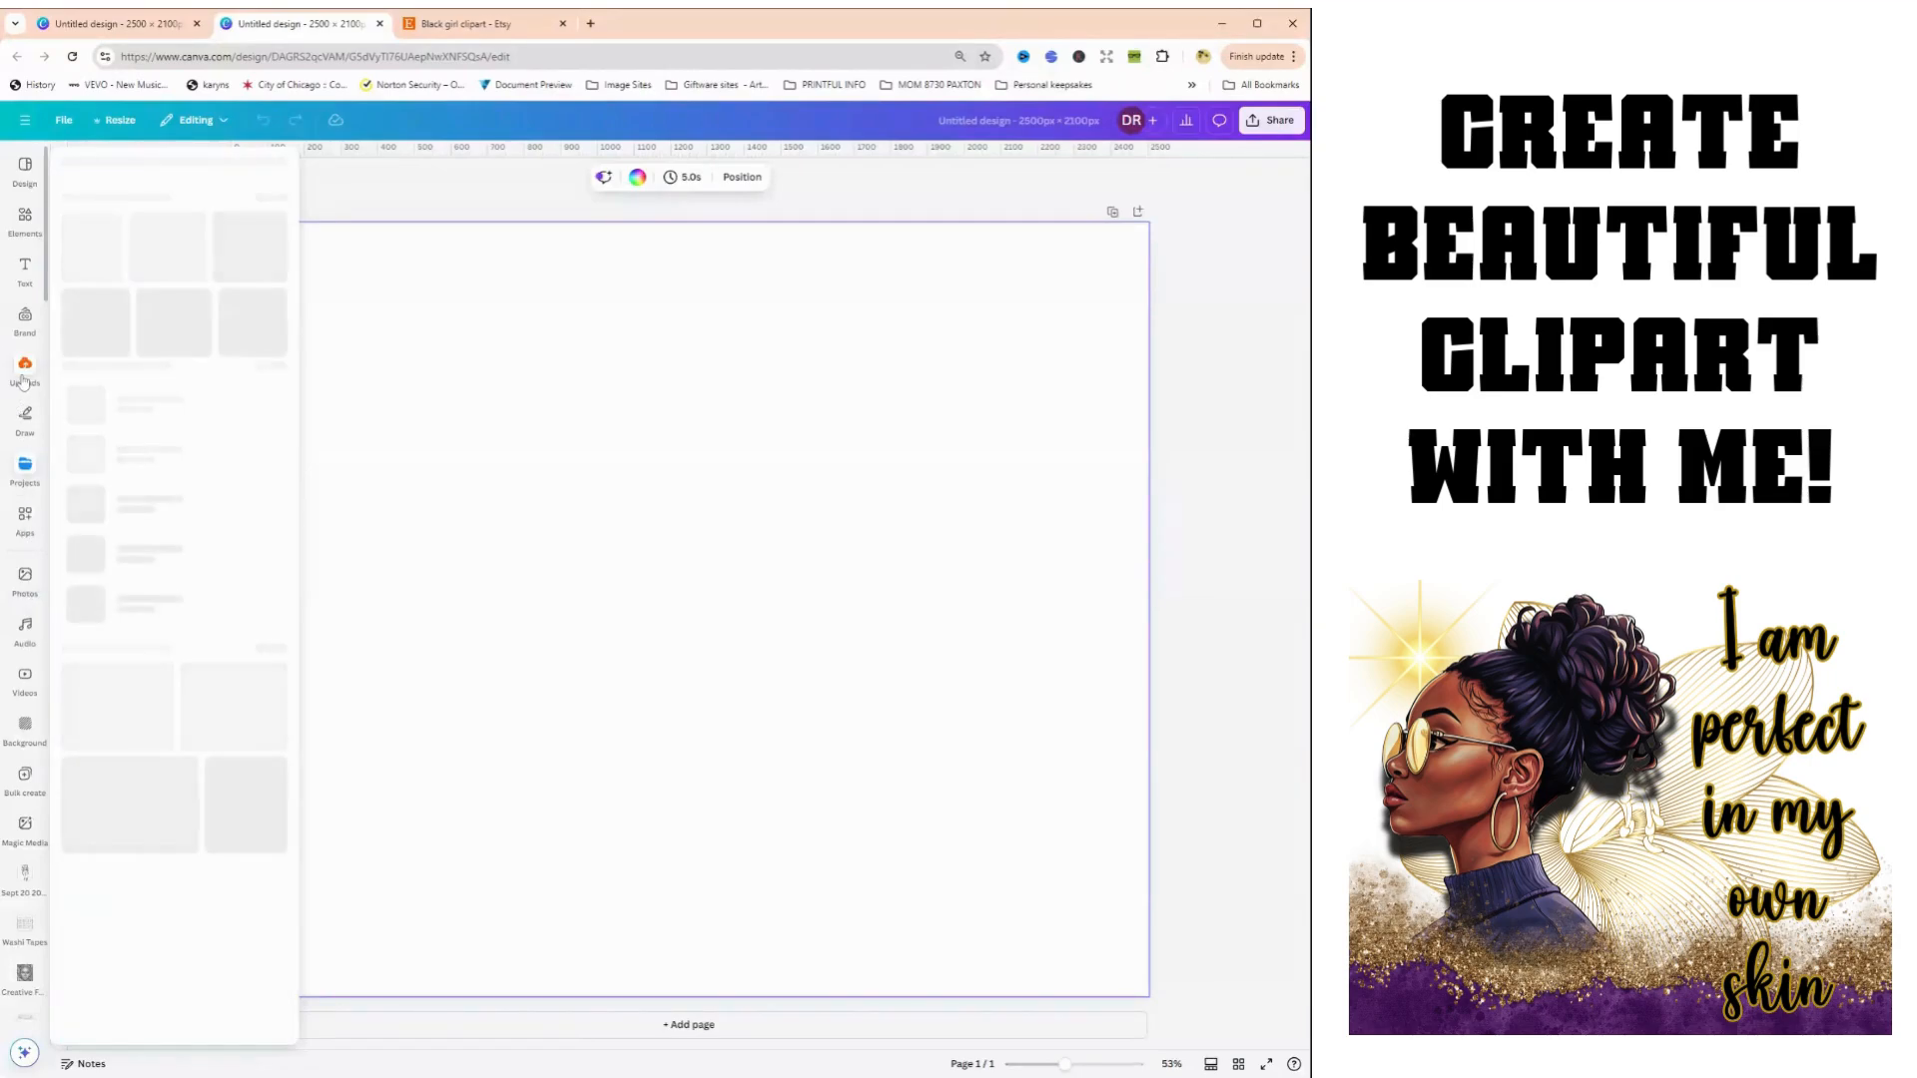
{"action": "left_click", "coordinate": [26, 474]}
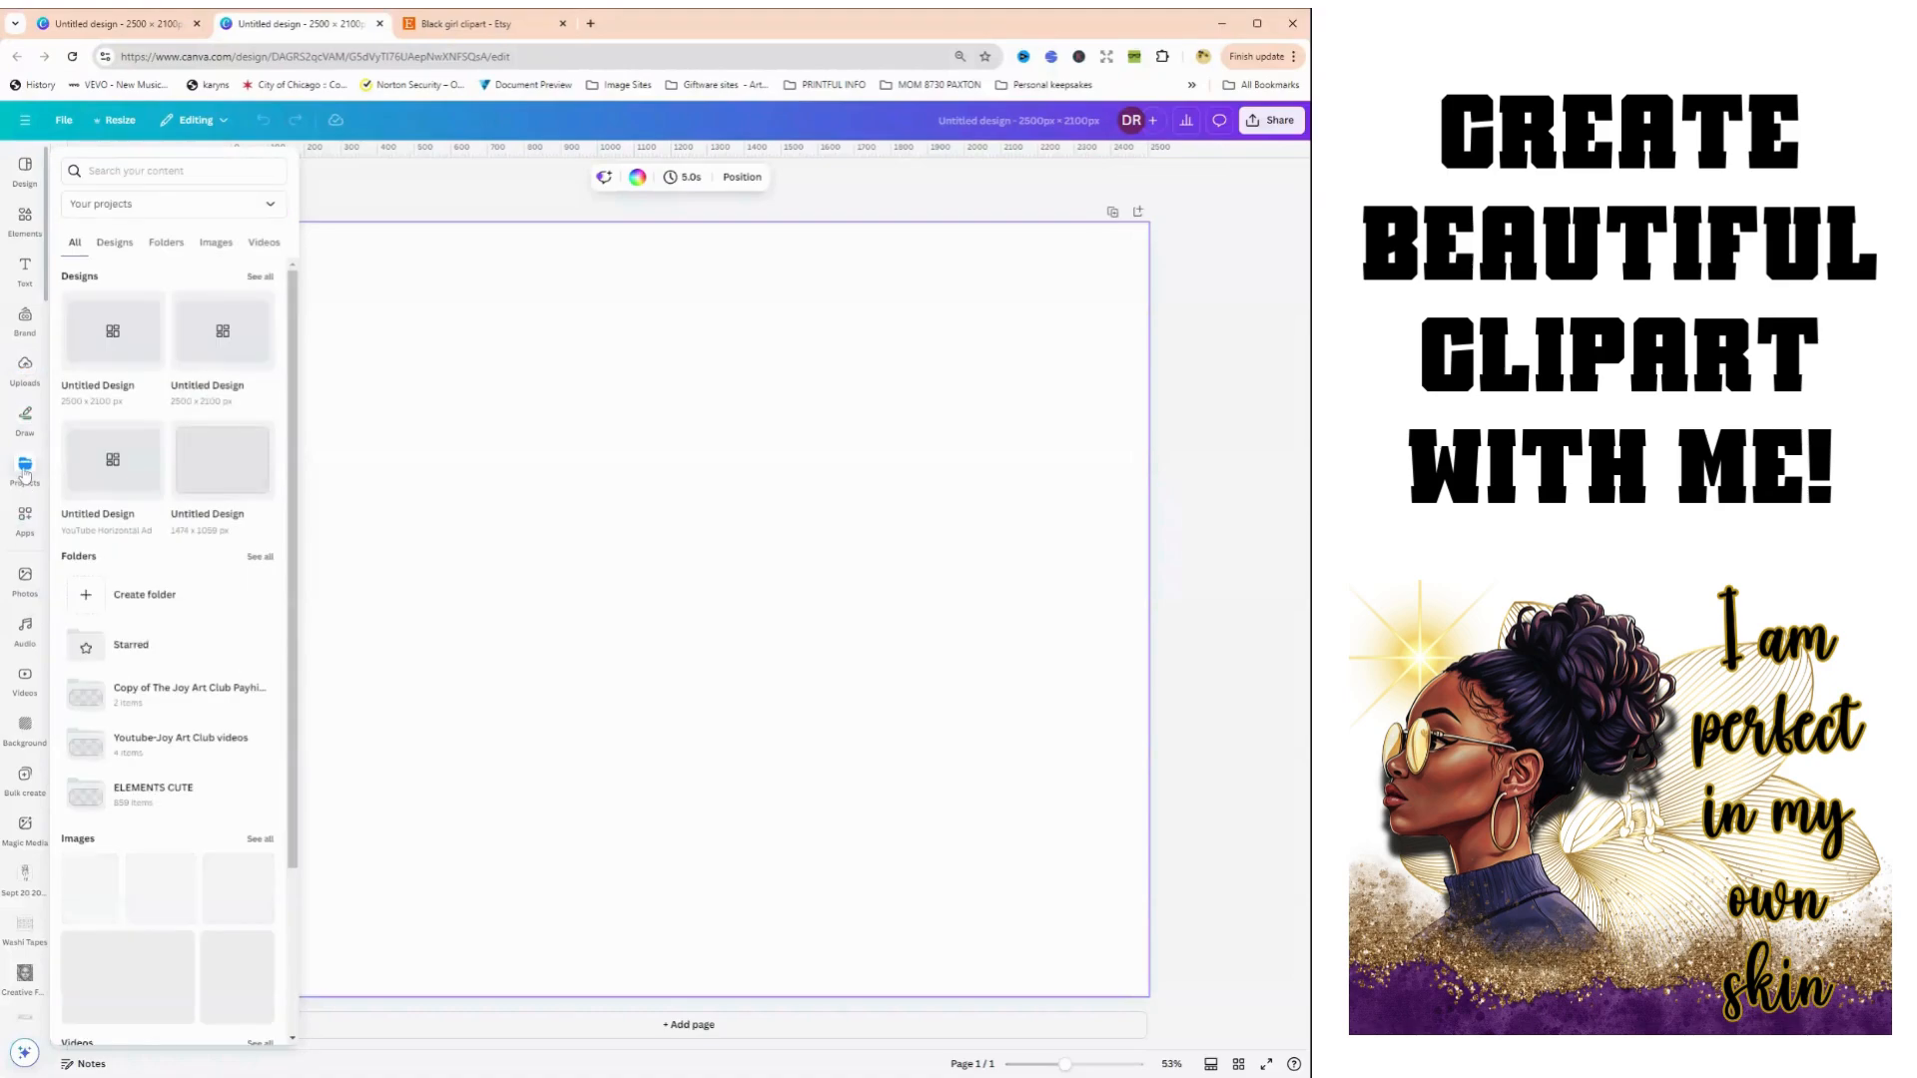
{"action": "left_click", "coordinate": [166, 240]}
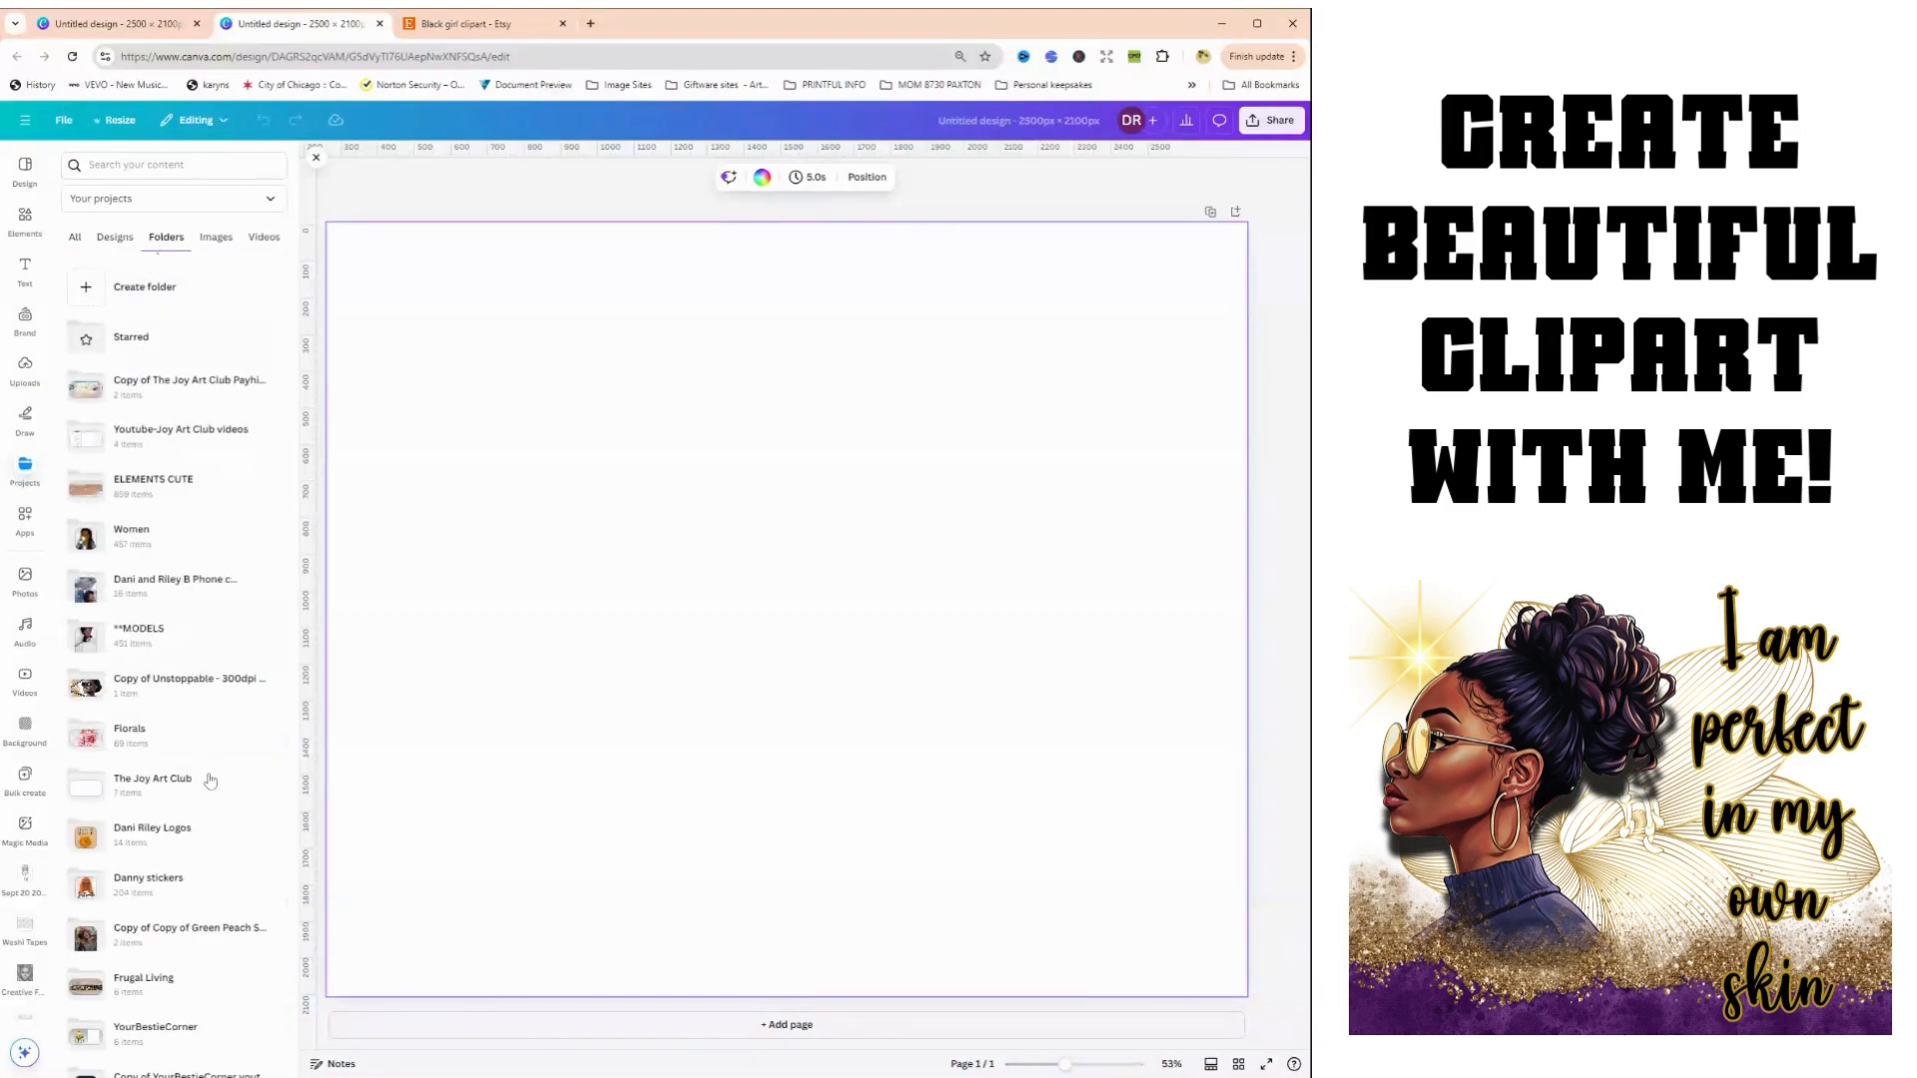
{"action": "left_click", "coordinate": [115, 544]}
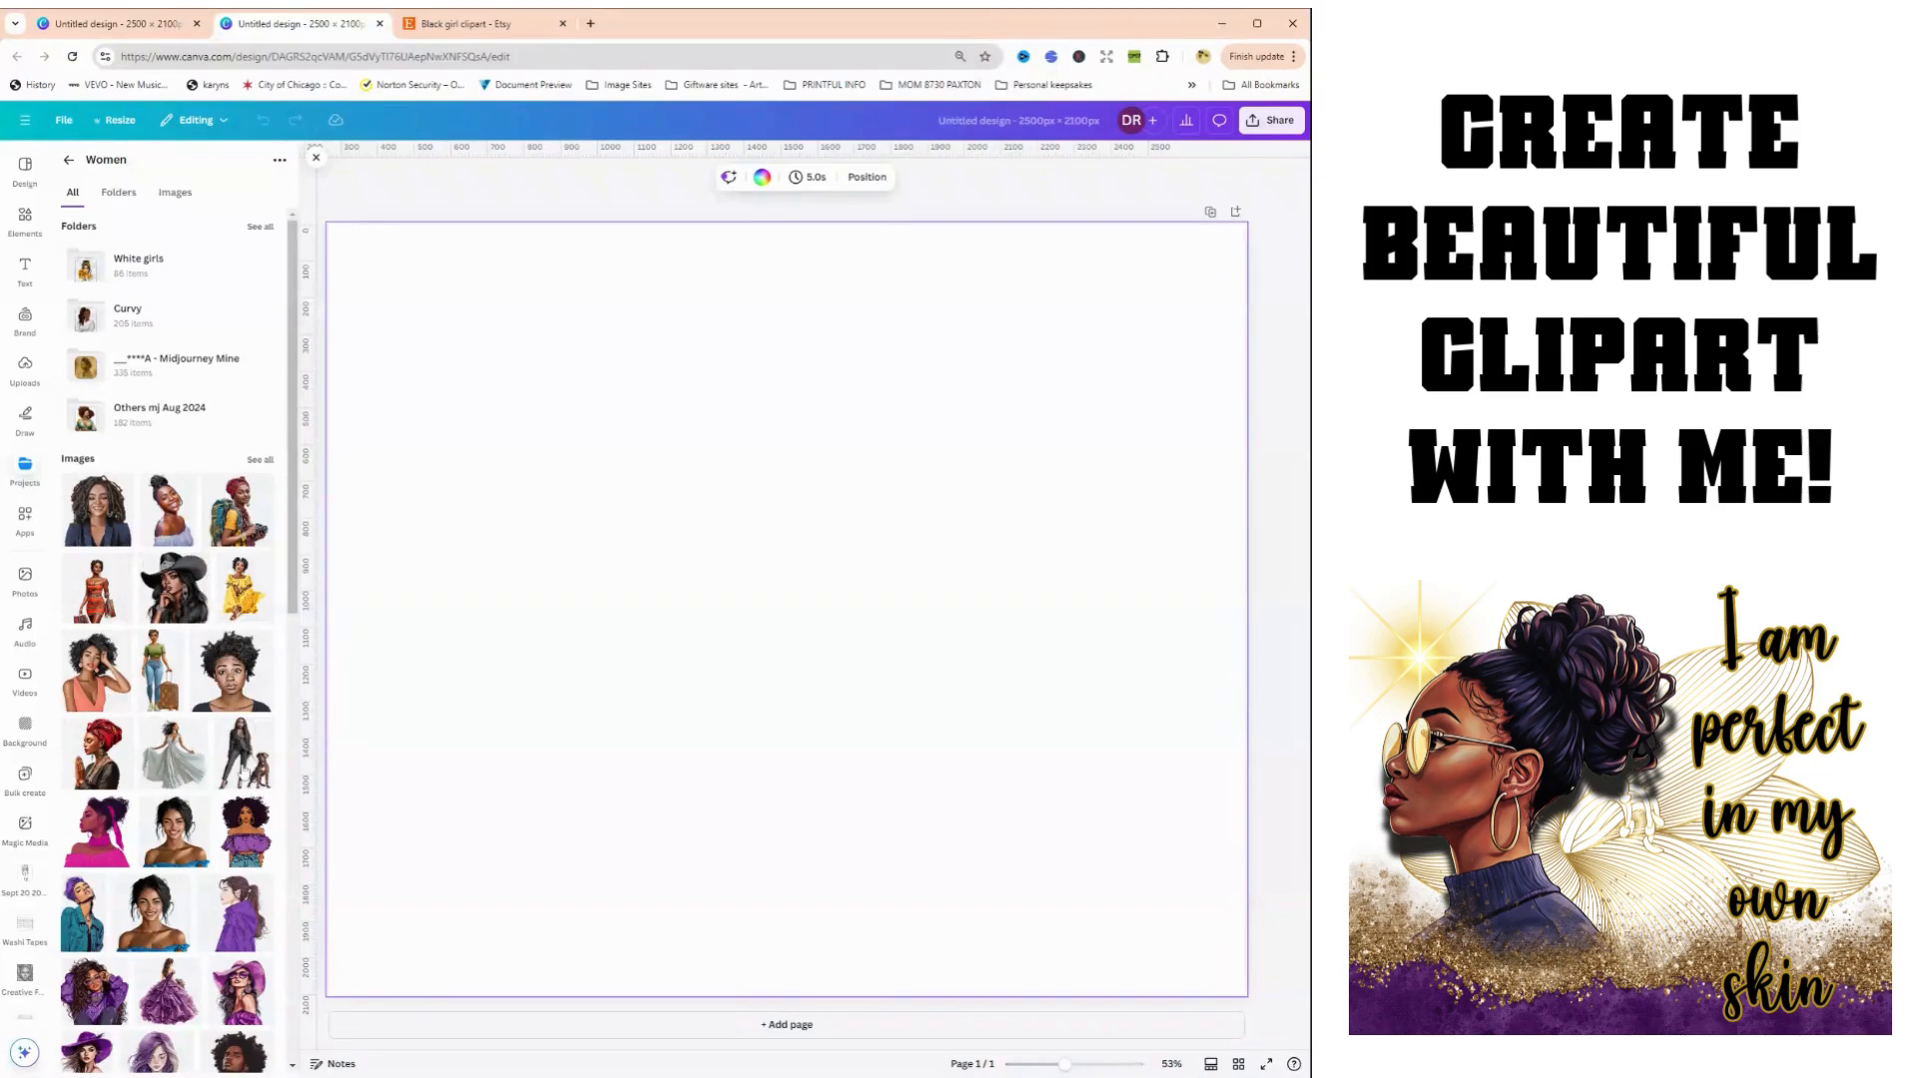
Insert the profile image of the woman with an updo, gold sunglasses and navy turtleneck from the Women folder
{"action": "scroll", "coordinate": [170, 779], "scroll_direction": "down", "scroll_amount": 4}
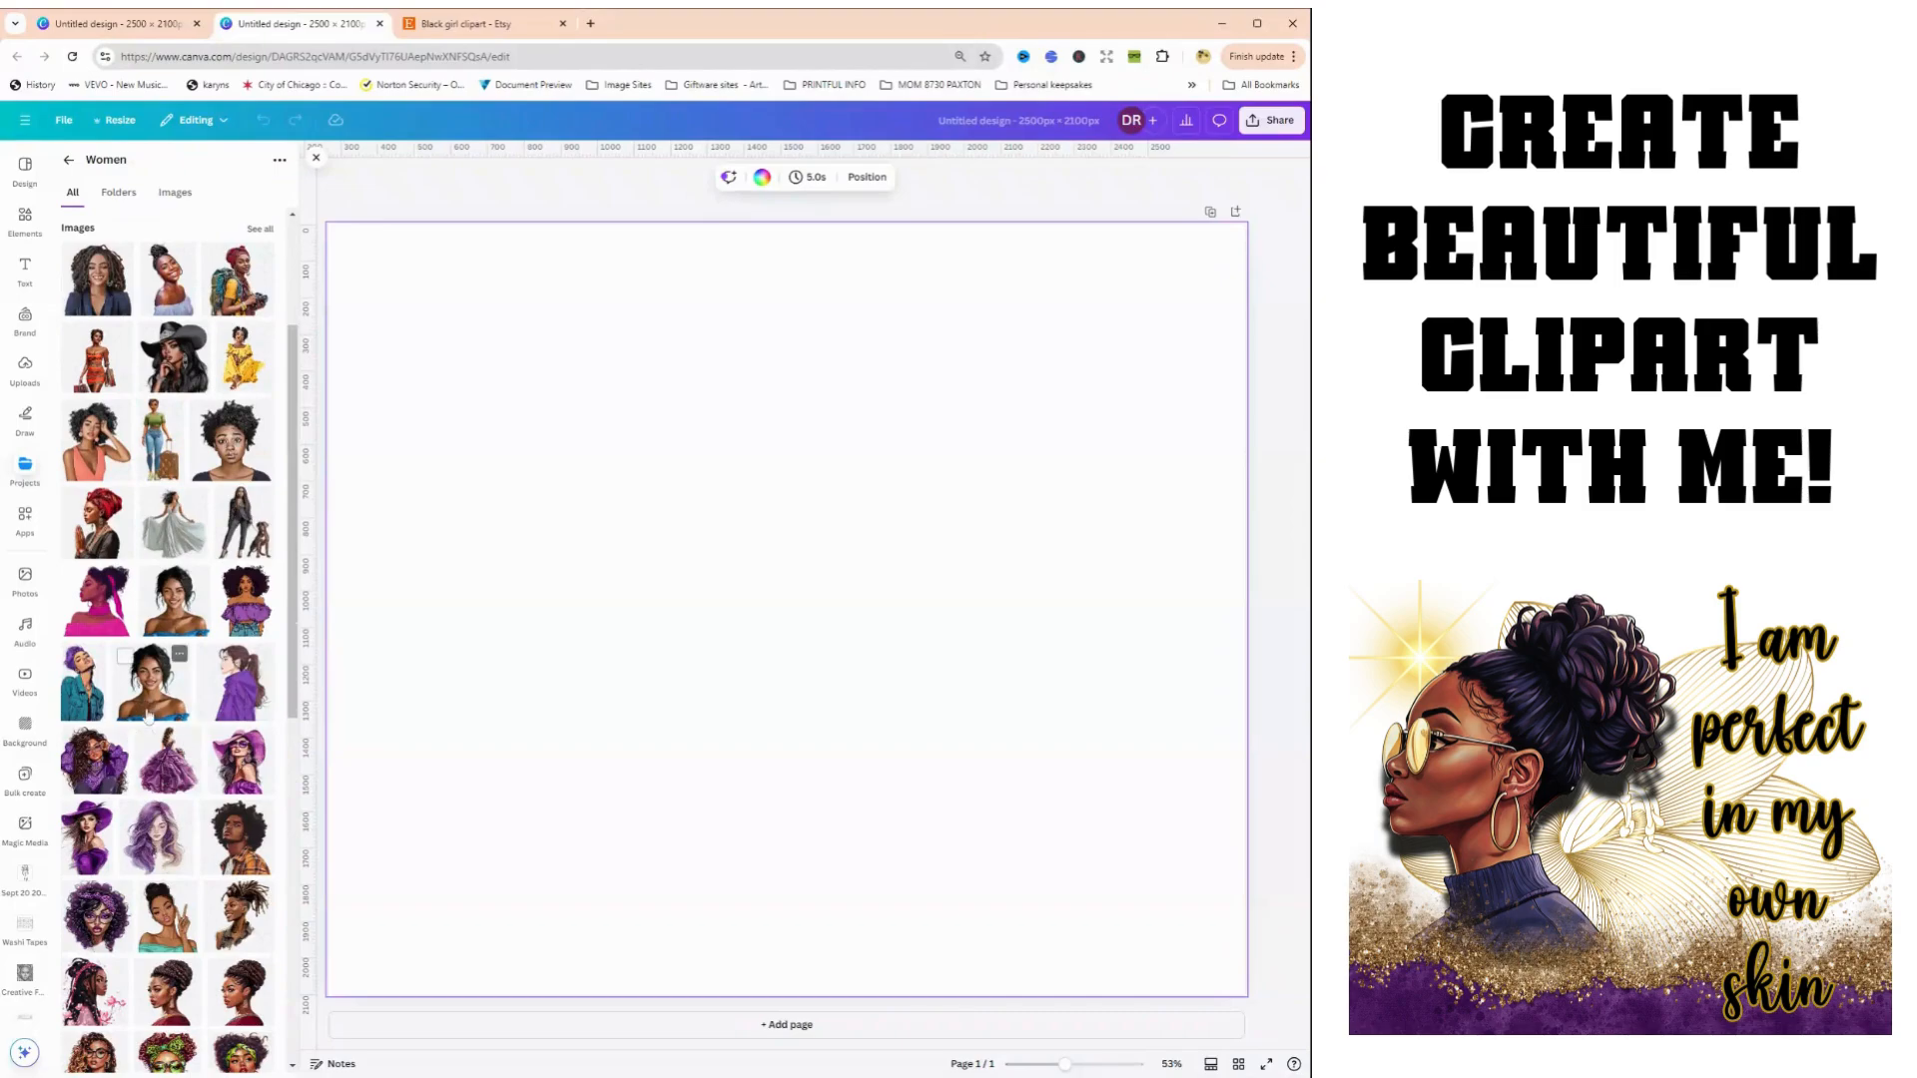
{"action": "scroll", "coordinate": [168, 779], "scroll_direction": "down", "scroll_amount": 2}
{"action": "scroll", "coordinate": [199, 798], "scroll_direction": "down", "scroll_amount": 4}
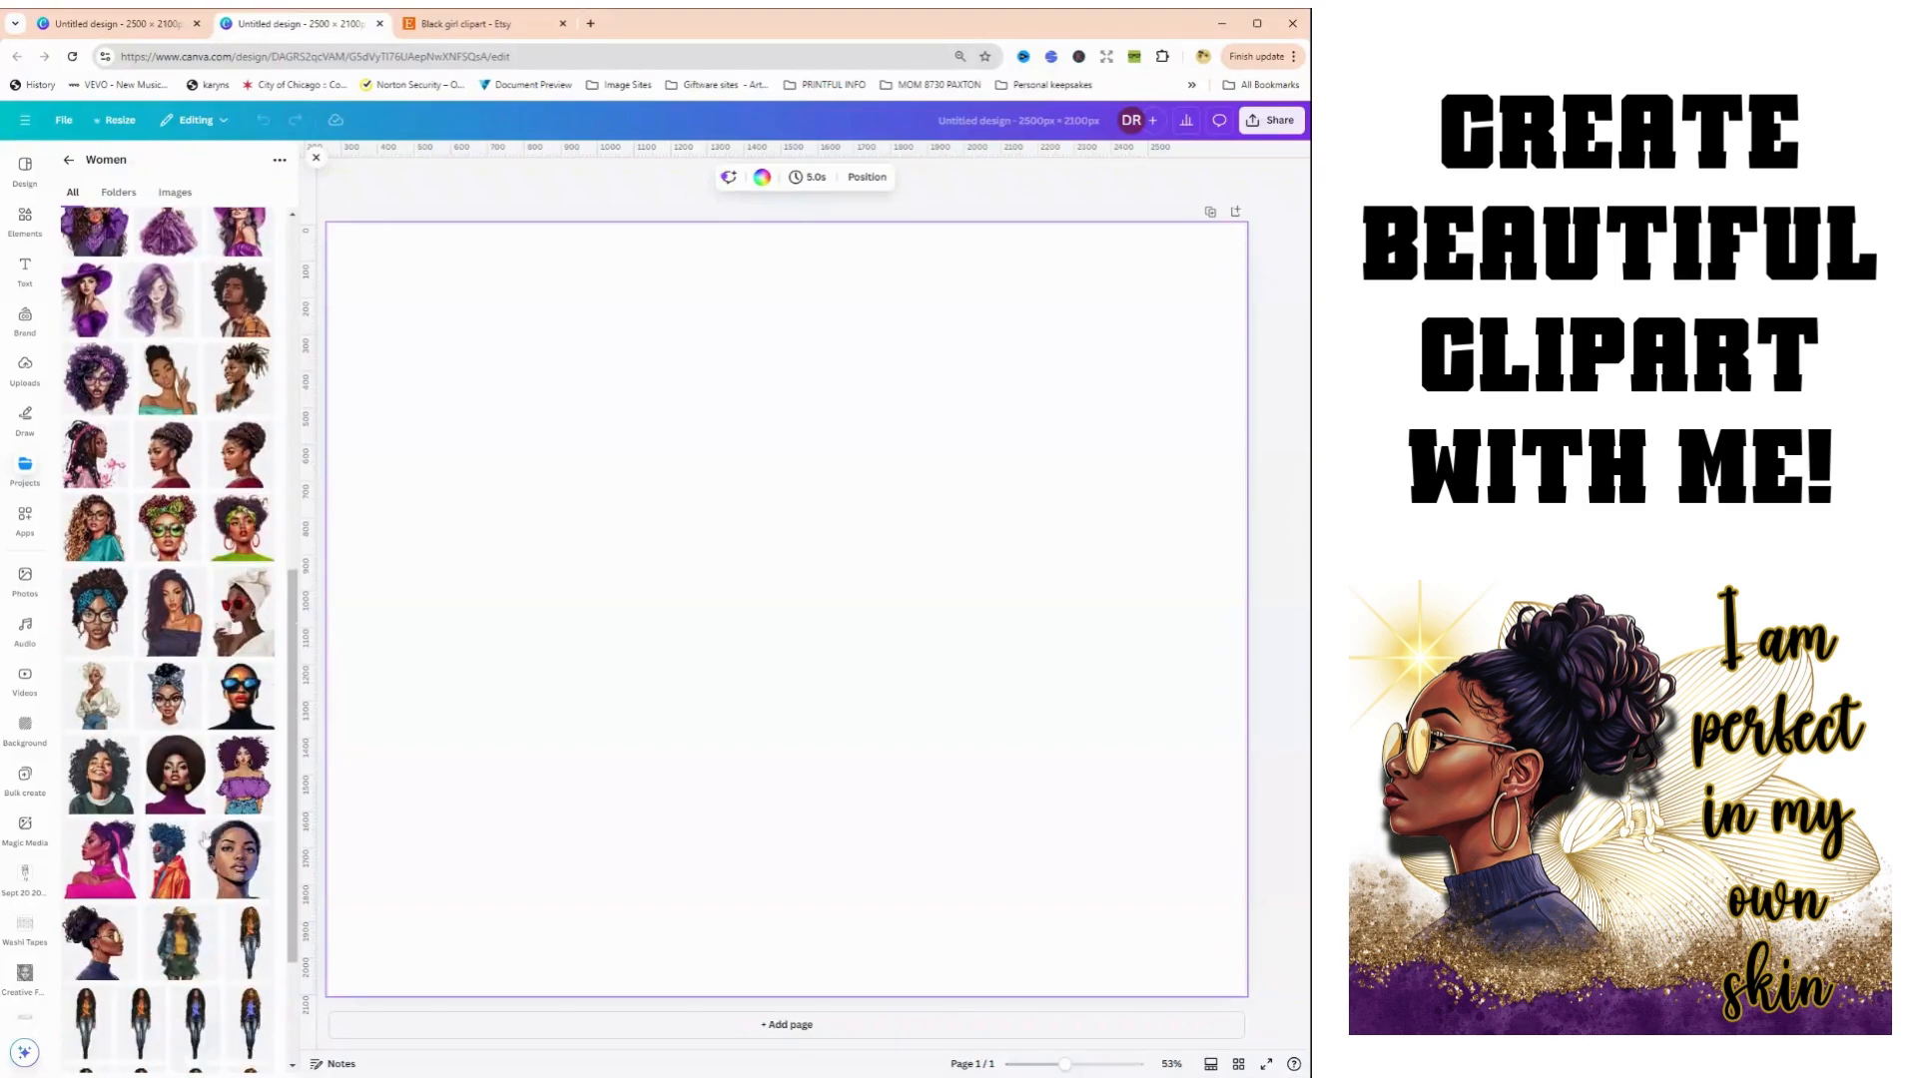
{"action": "scroll", "coordinate": [145, 770], "scroll_direction": "down", "scroll_amount": 2}
{"action": "scroll", "coordinate": [148, 769], "scroll_direction": "up", "scroll_amount": 5}
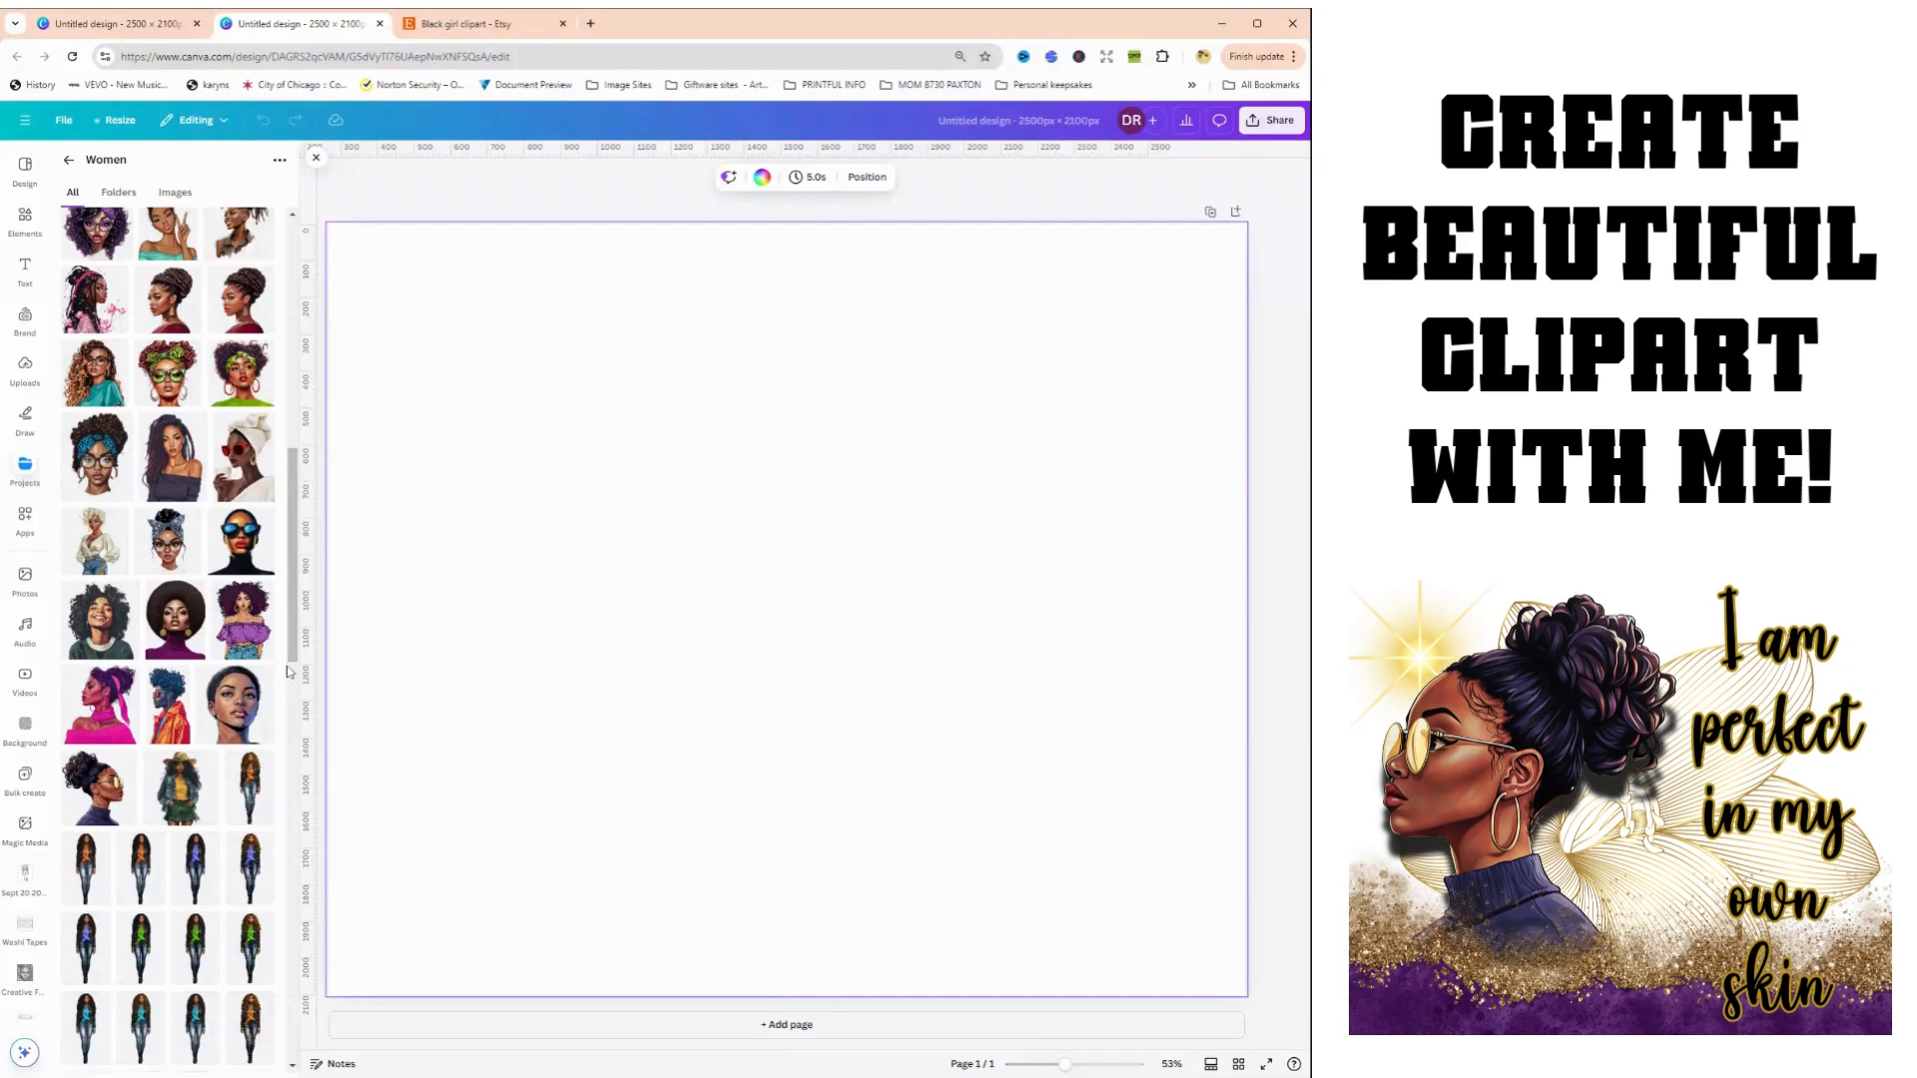
{"action": "left_click", "coordinate": [97, 796]}
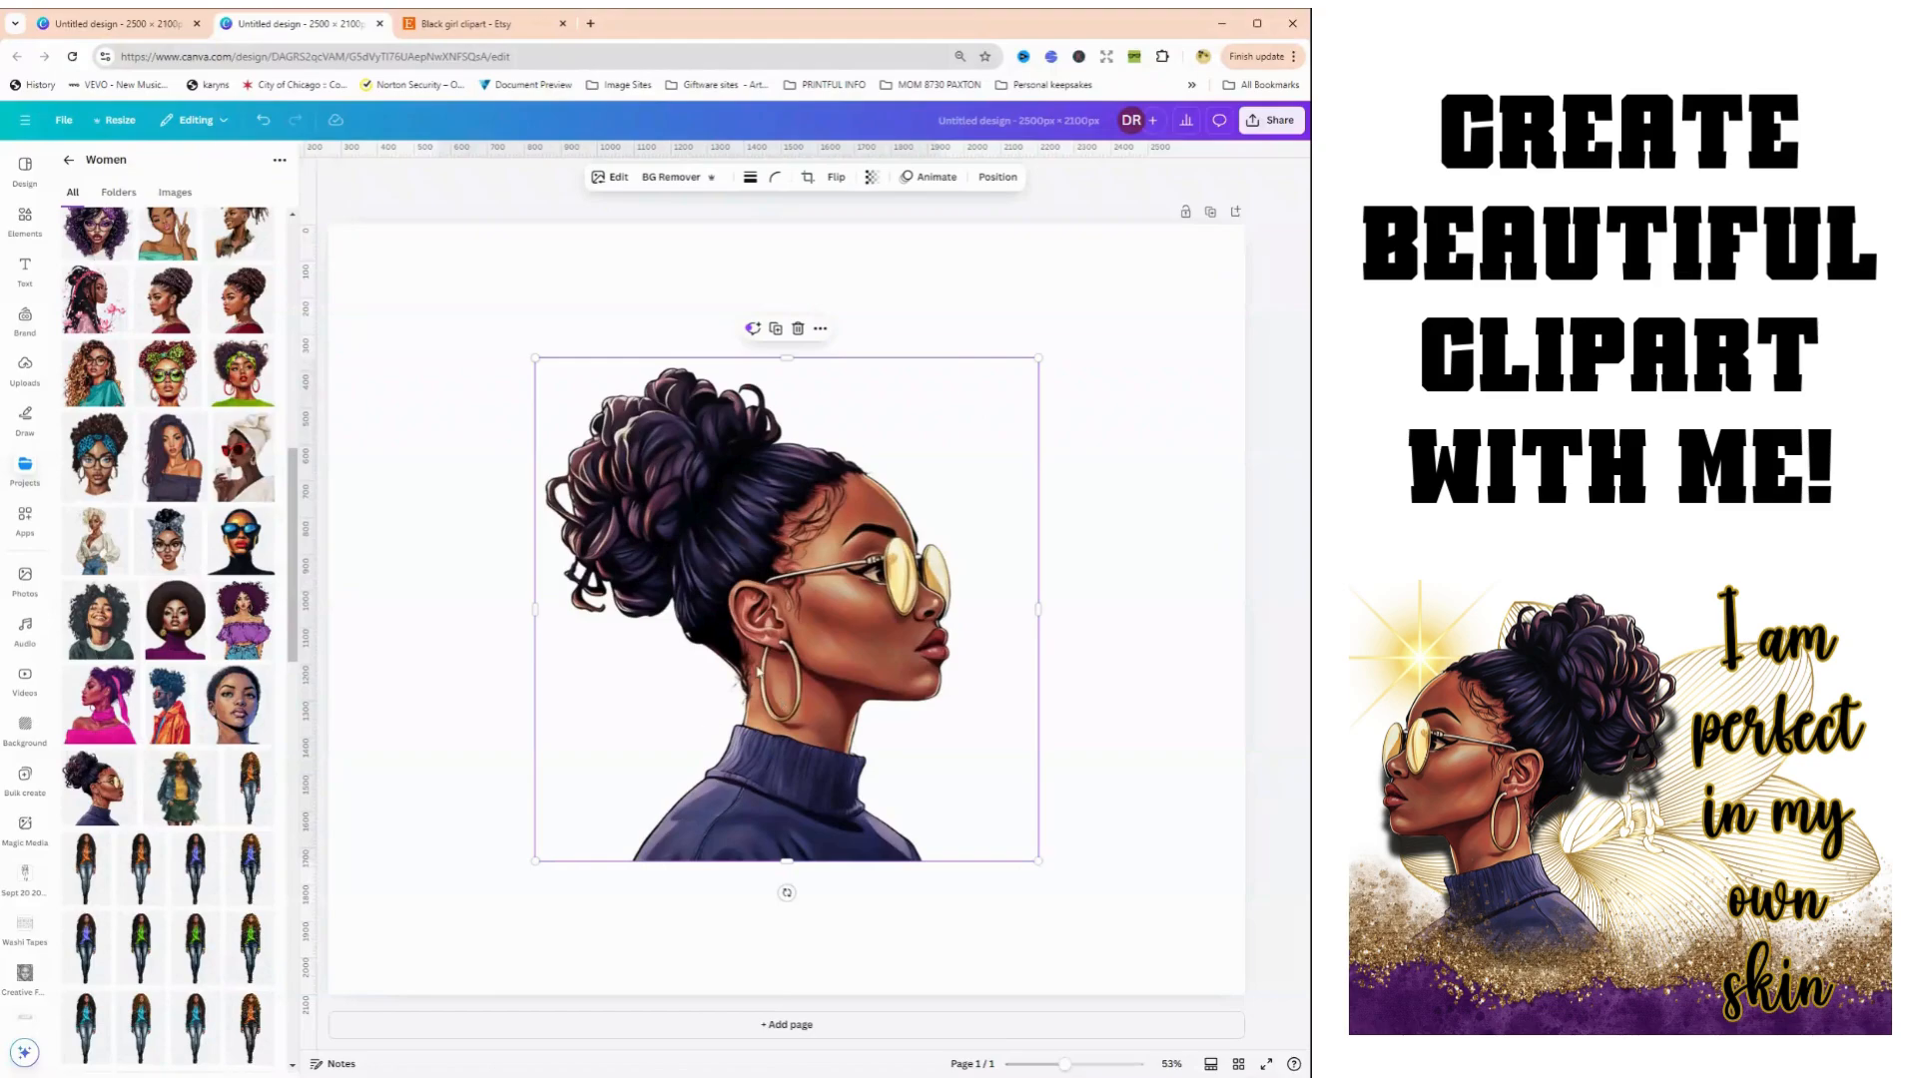
Move the woman image toward the page's upper left and enlarge it to cover most of the page height
{"action": "left_click_drag", "start_coordinate": [759, 673], "coordinate": [615, 575]}
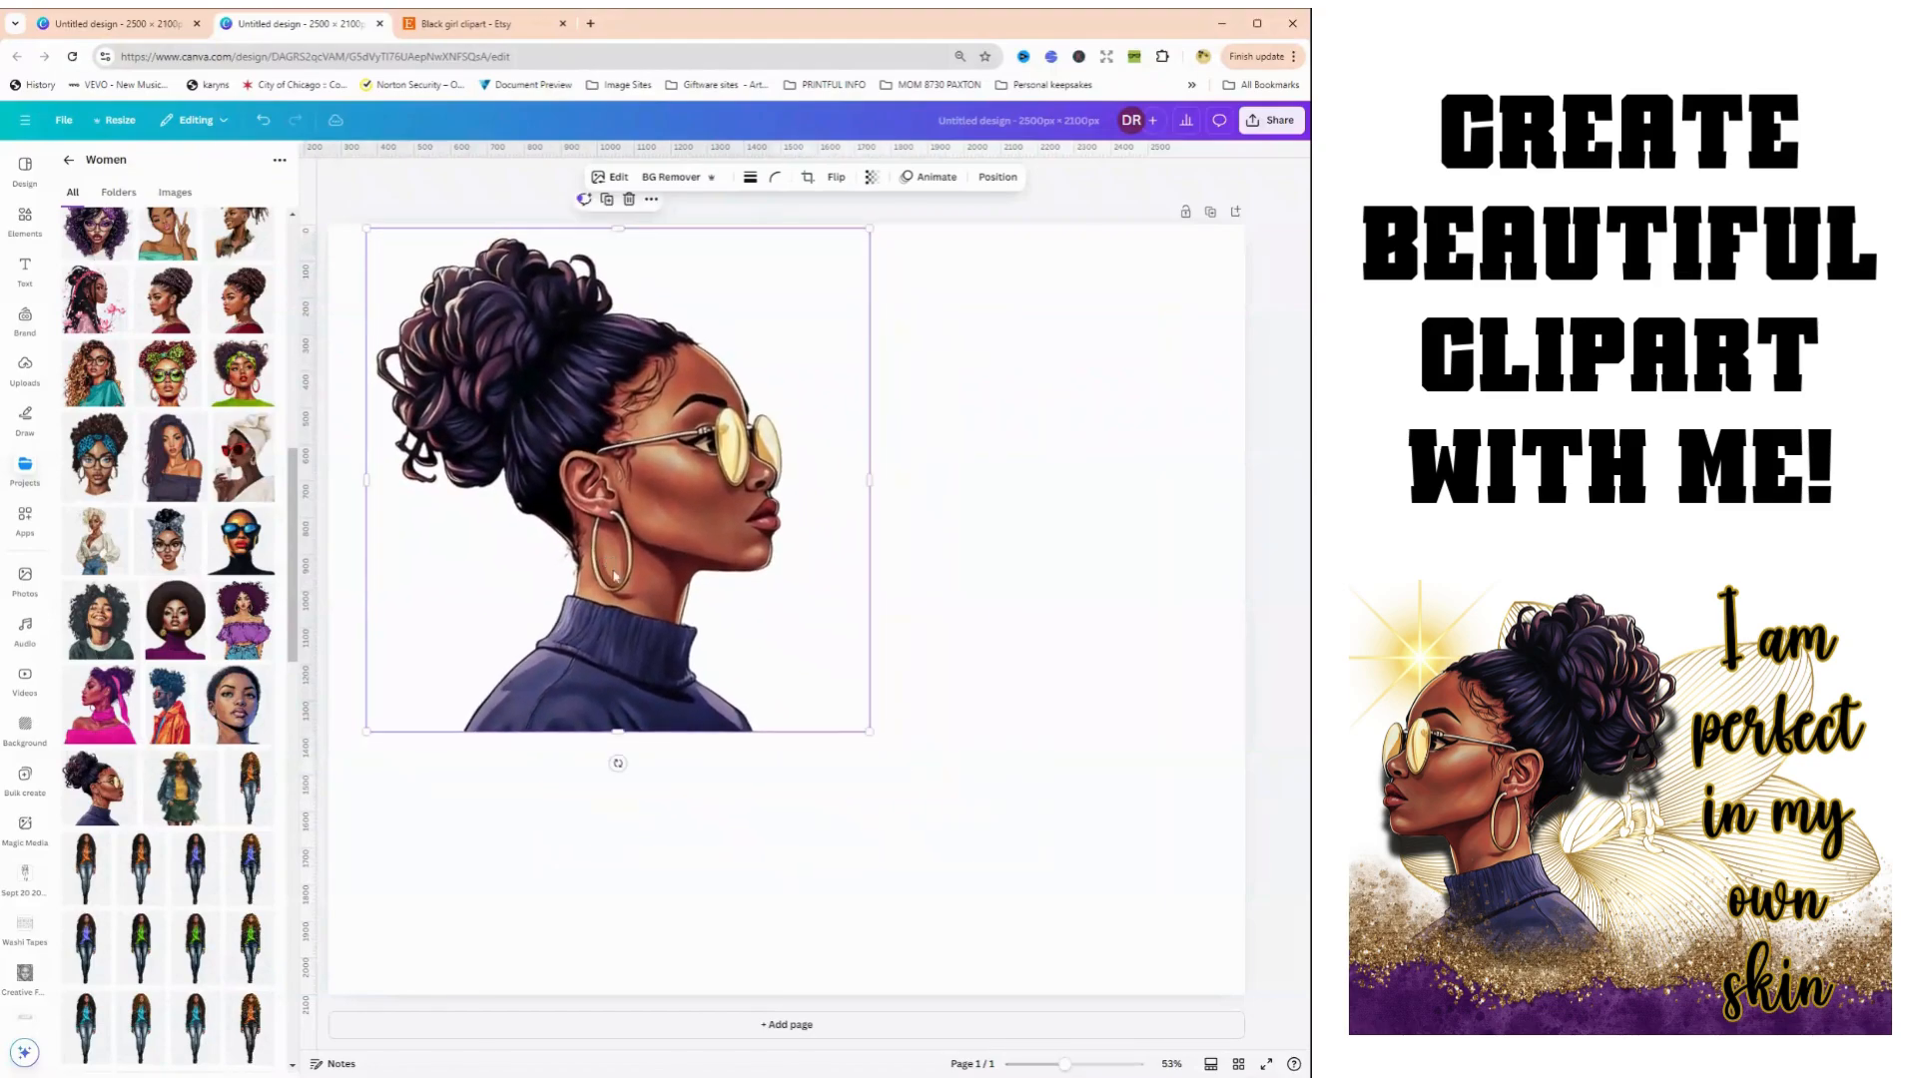
{"action": "left_click_drag", "start_coordinate": [868, 731], "coordinate": [1036, 881]}
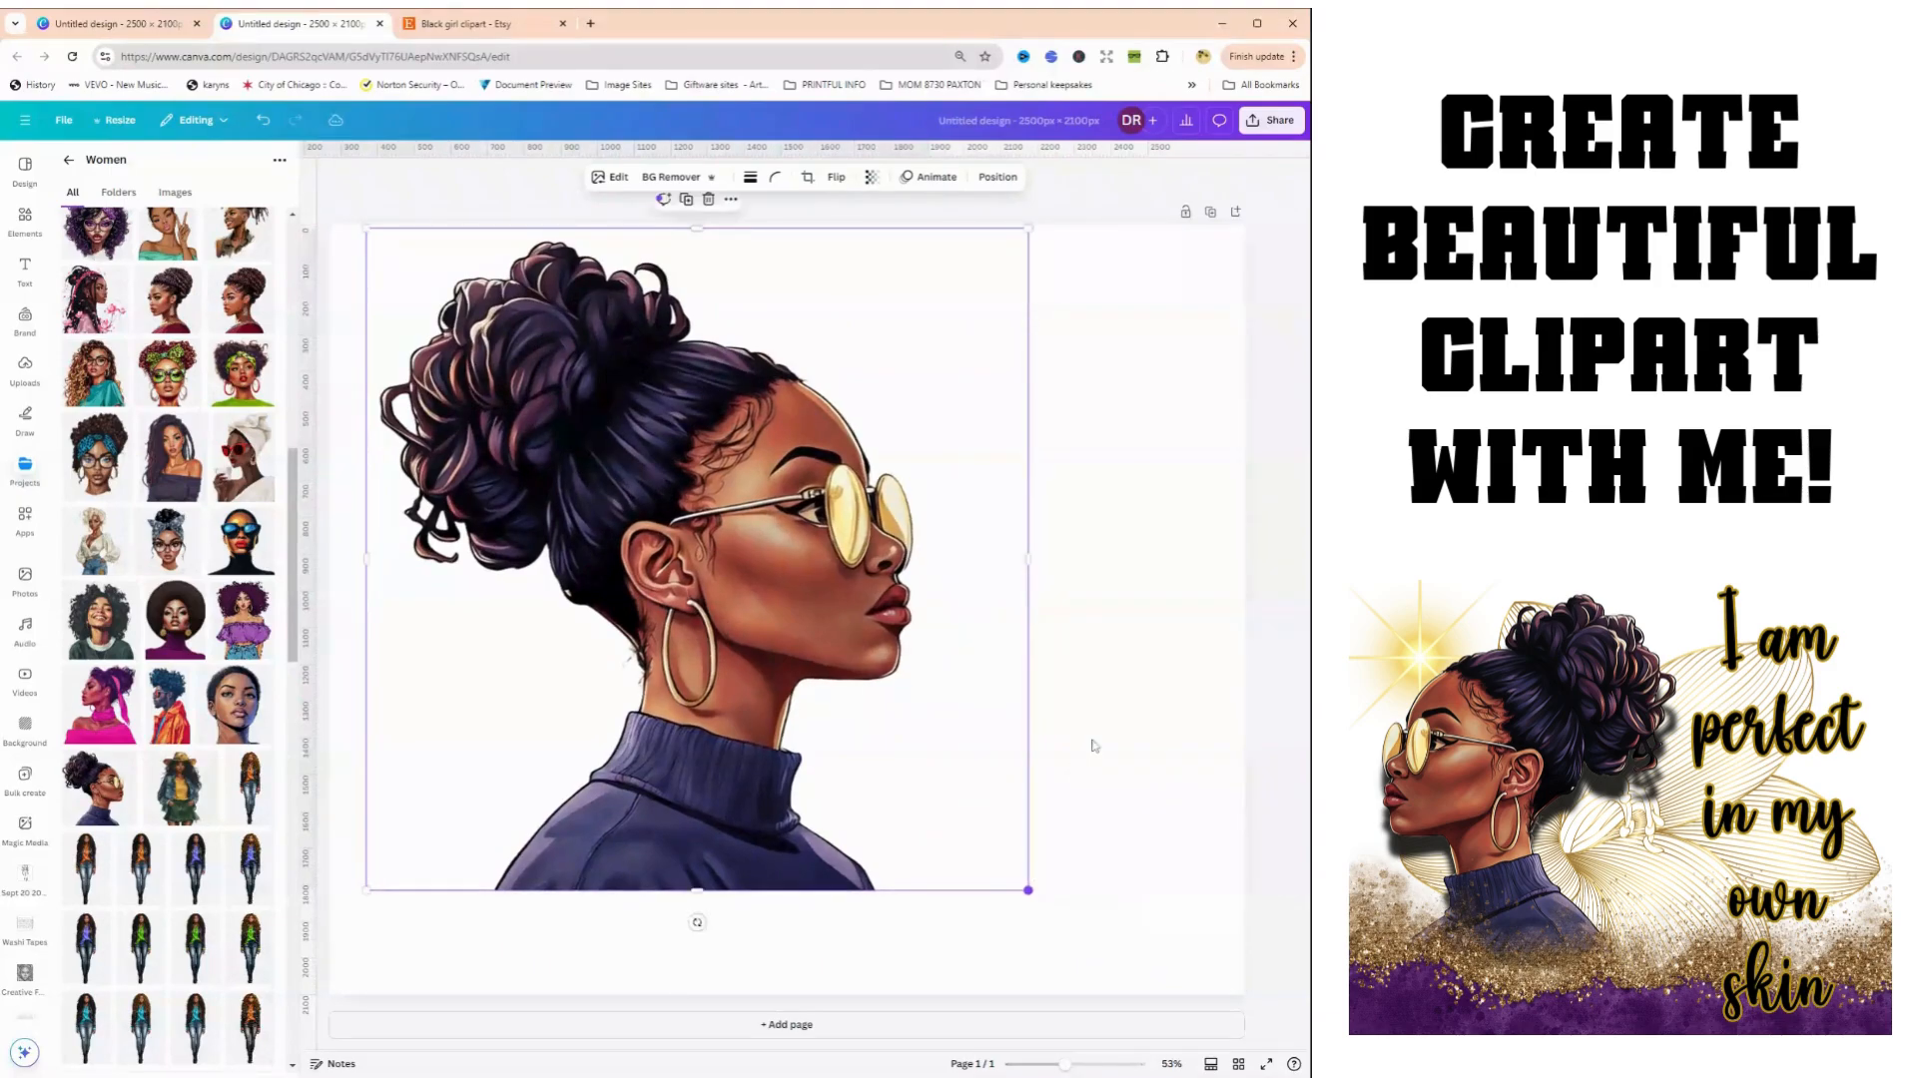
{"action": "mouse_move", "coordinate": [916, 702]}
{"action": "left_mouse_down"}
{"action": "mouse_move", "coordinate": [1027, 723]}
{"action": "mouse_move", "coordinate": [935, 719]}
{"action": "left_mouse_up"}
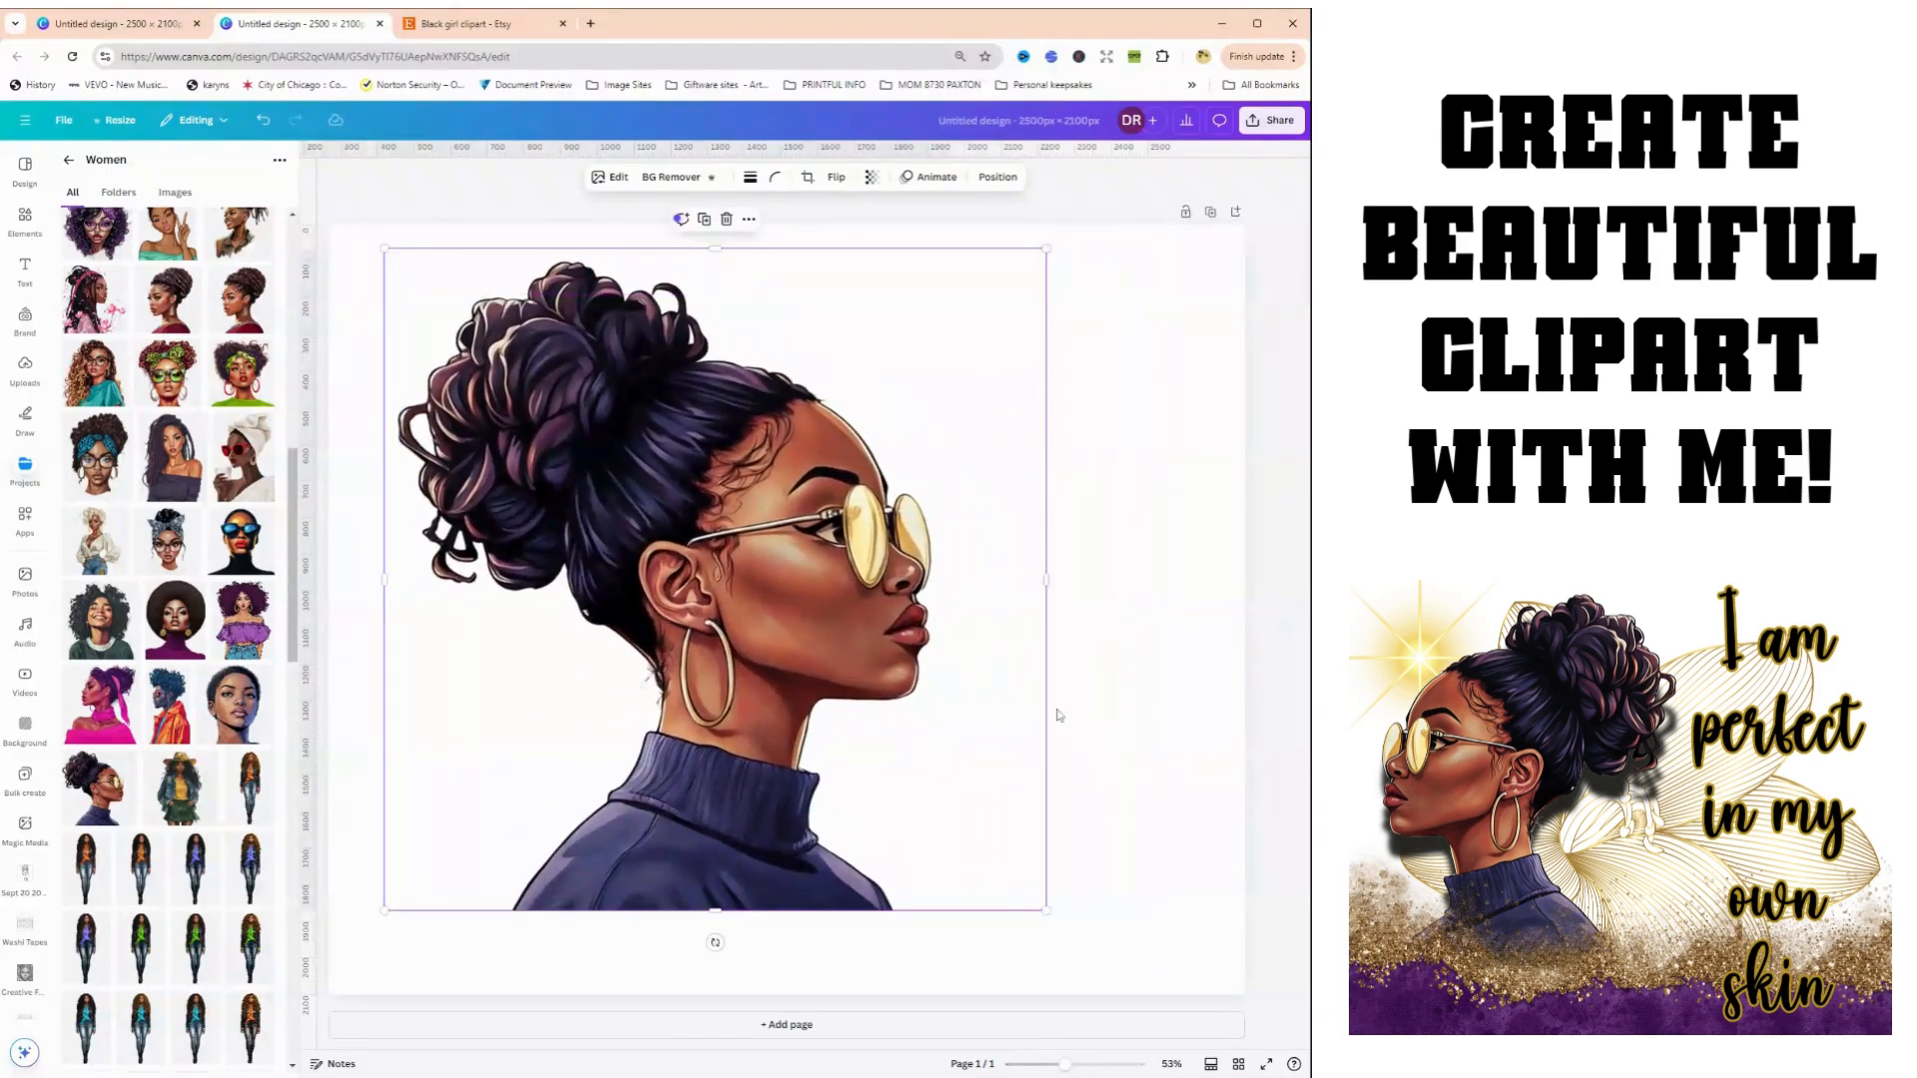
{"action": "left_click", "coordinate": [1126, 722]}
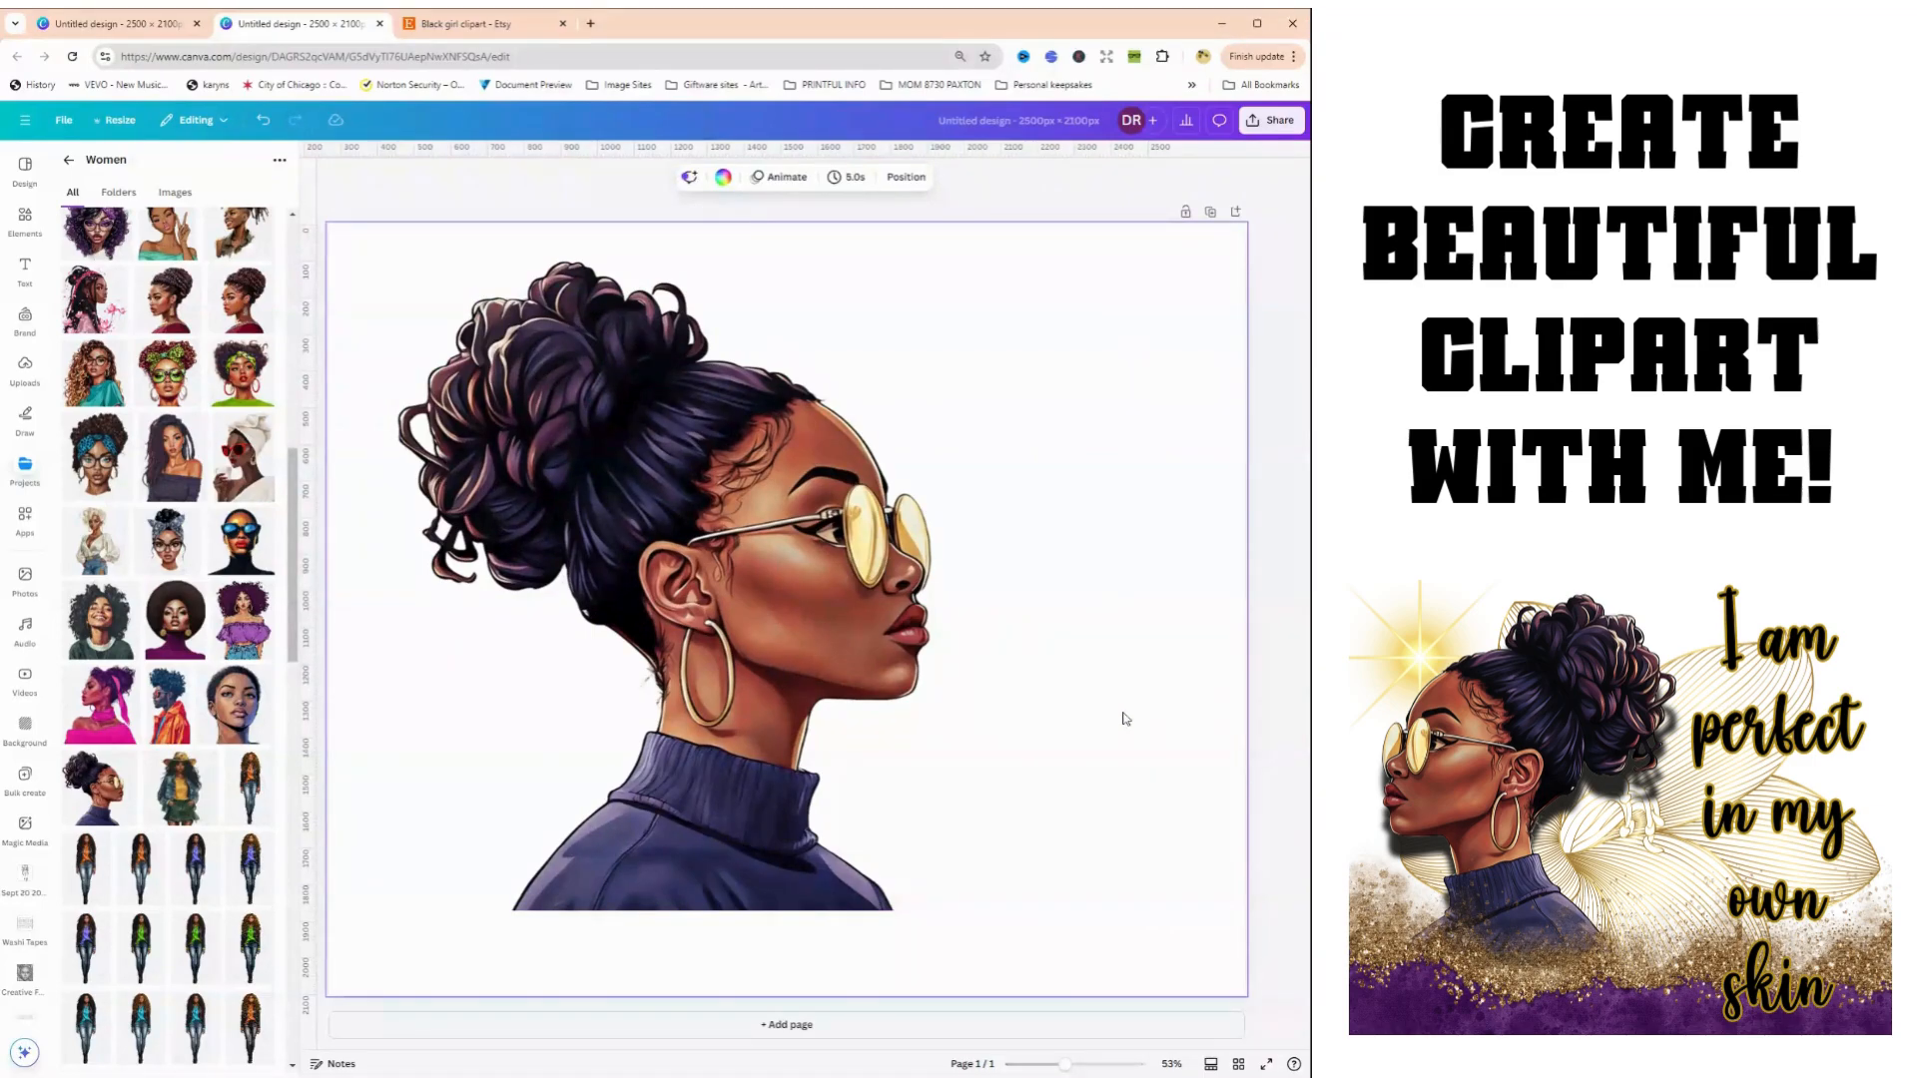
Try a bright pink page background behind the woman image, shift the image over it, and remove the colour again
{"action": "left_click", "coordinate": [721, 184]}
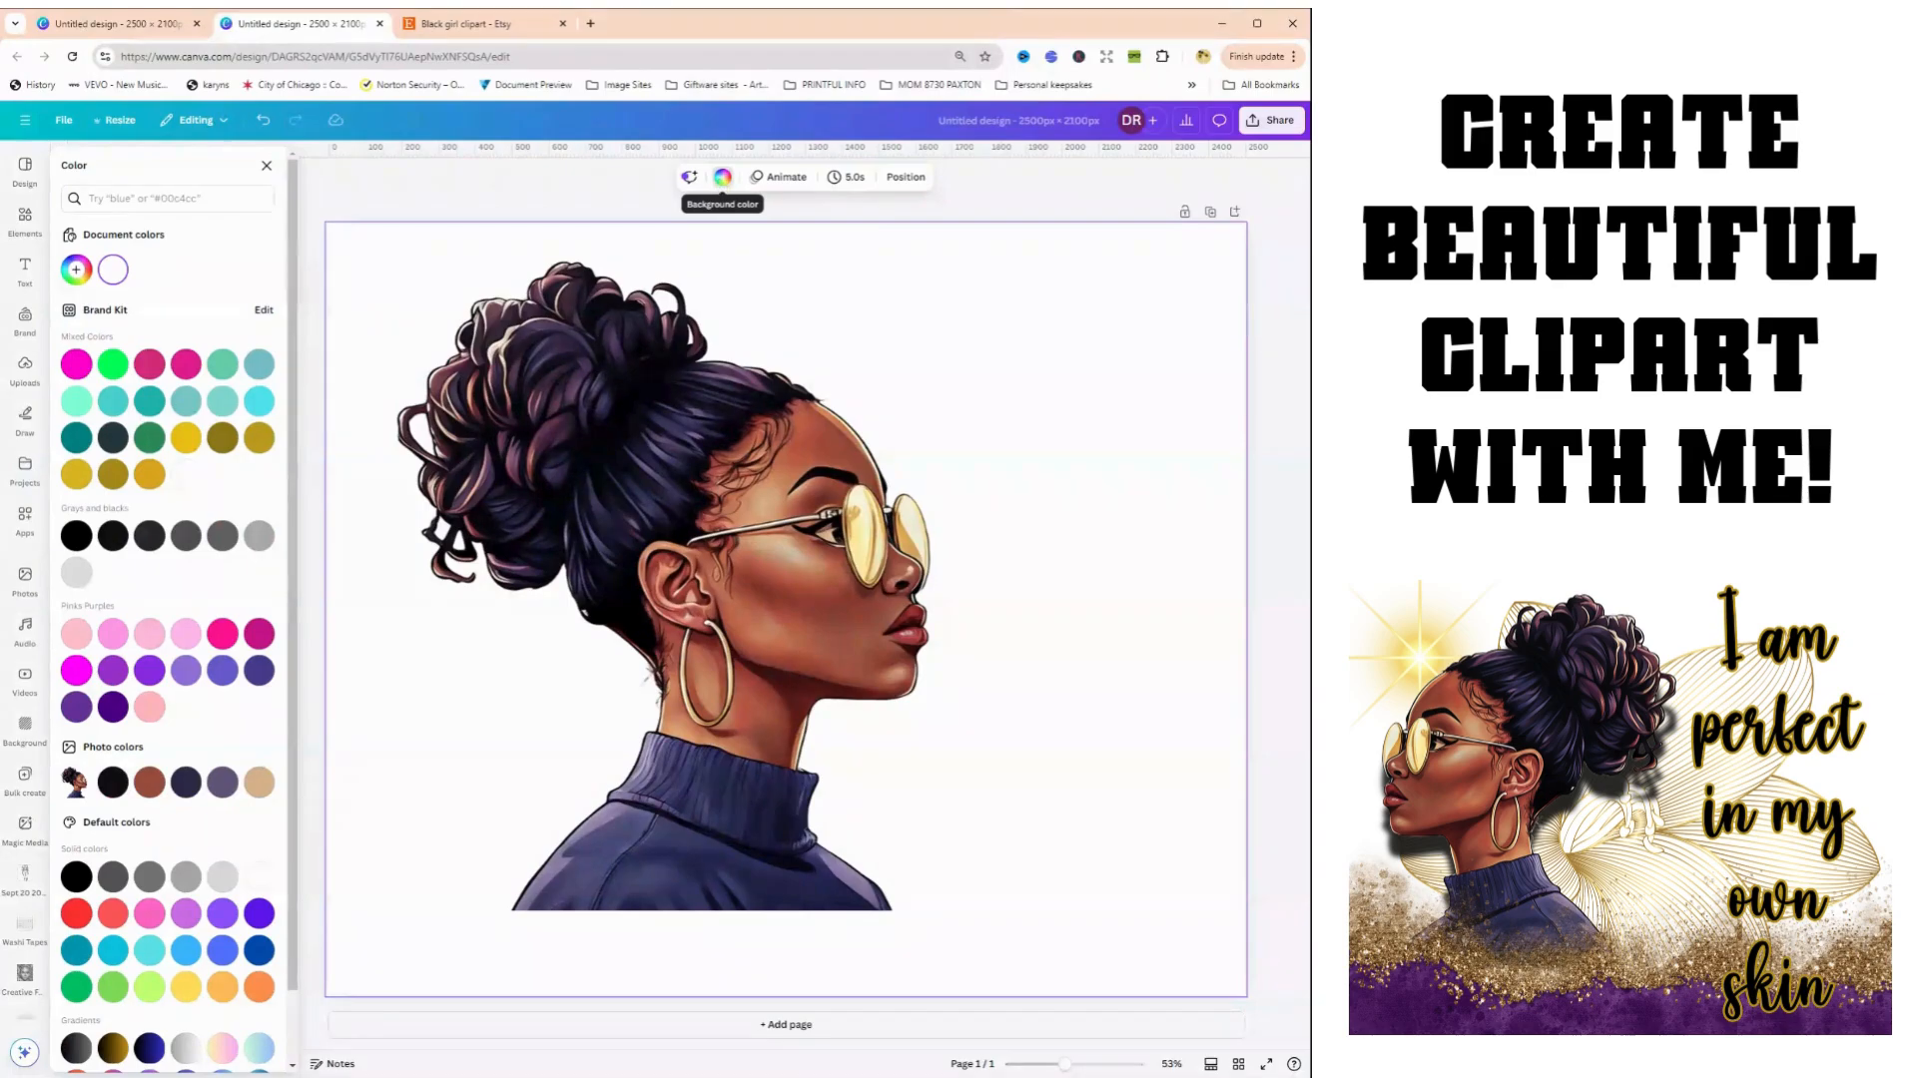
{"action": "left_click", "coordinate": [188, 367]}
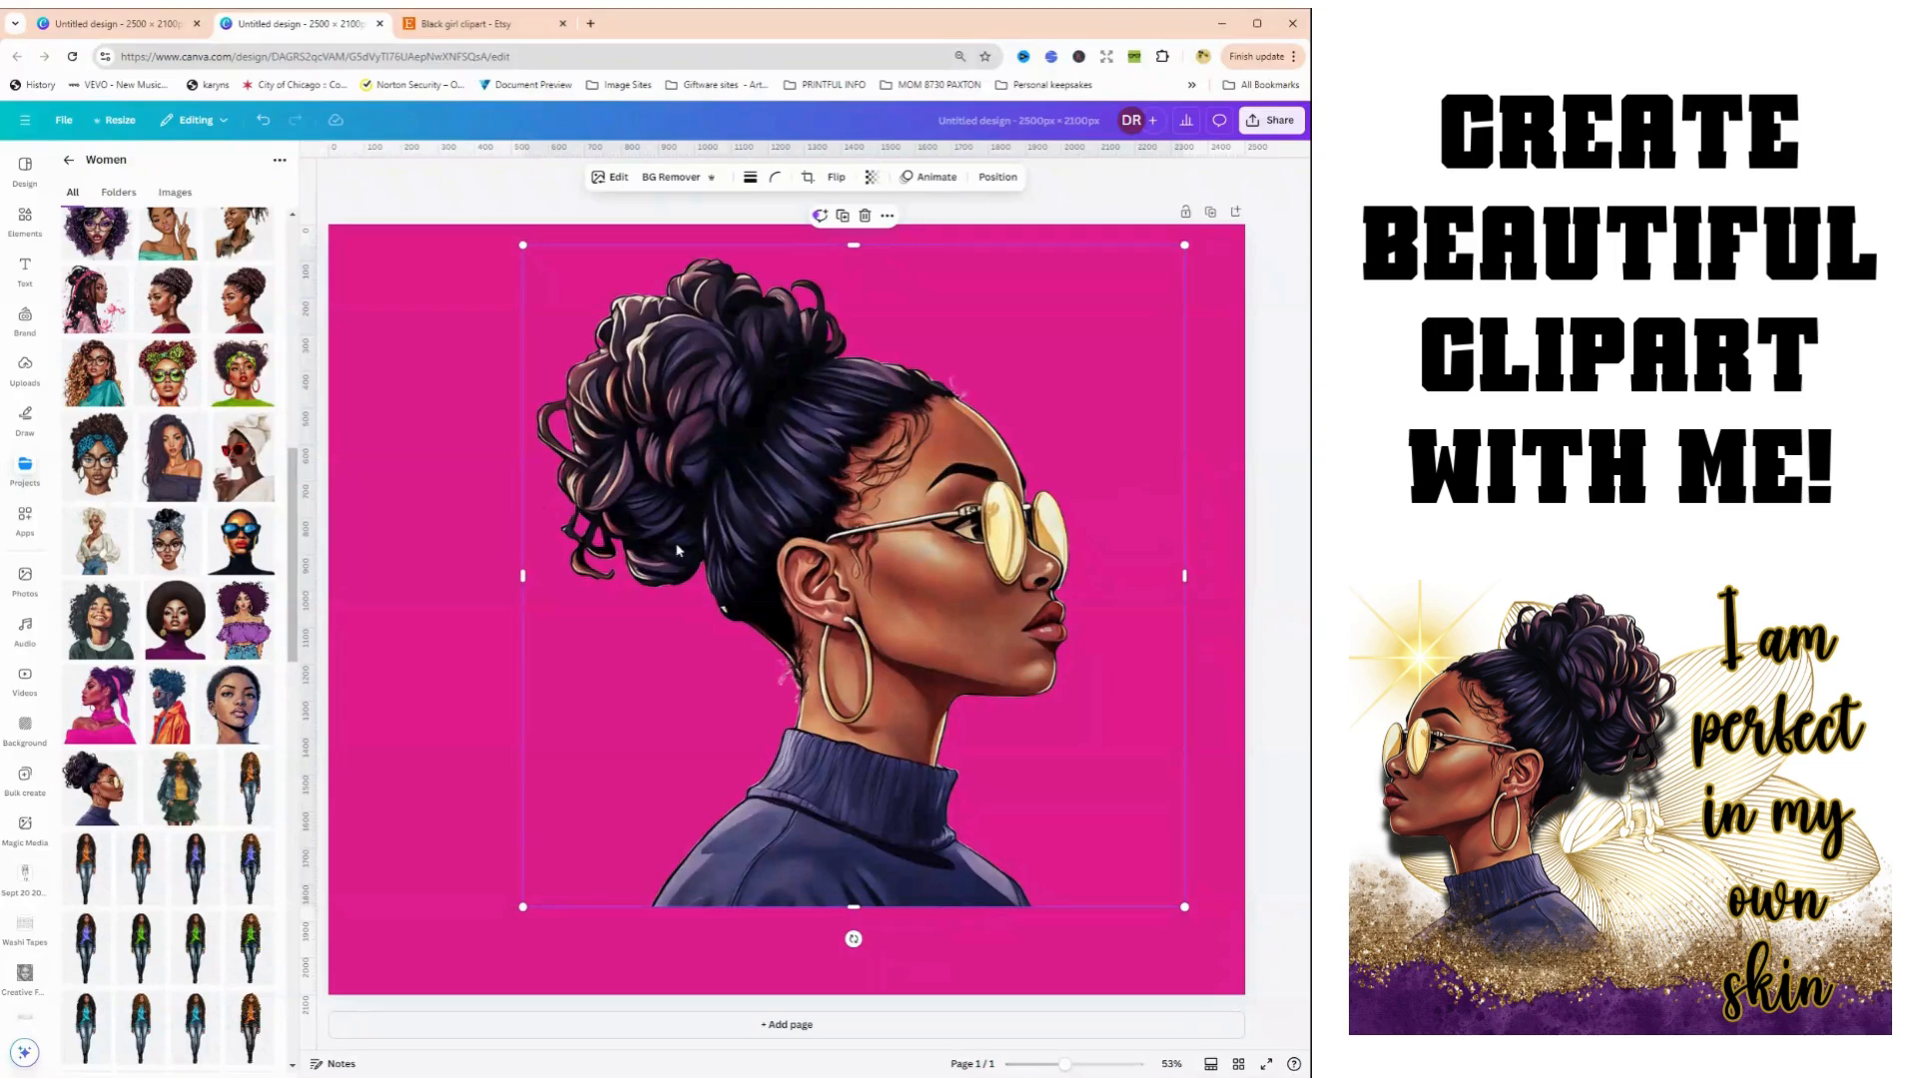
{"action": "left_click_drag", "start_coordinate": [678, 548], "coordinate": [615, 571]}
{"action": "left_click", "coordinate": [398, 550]}
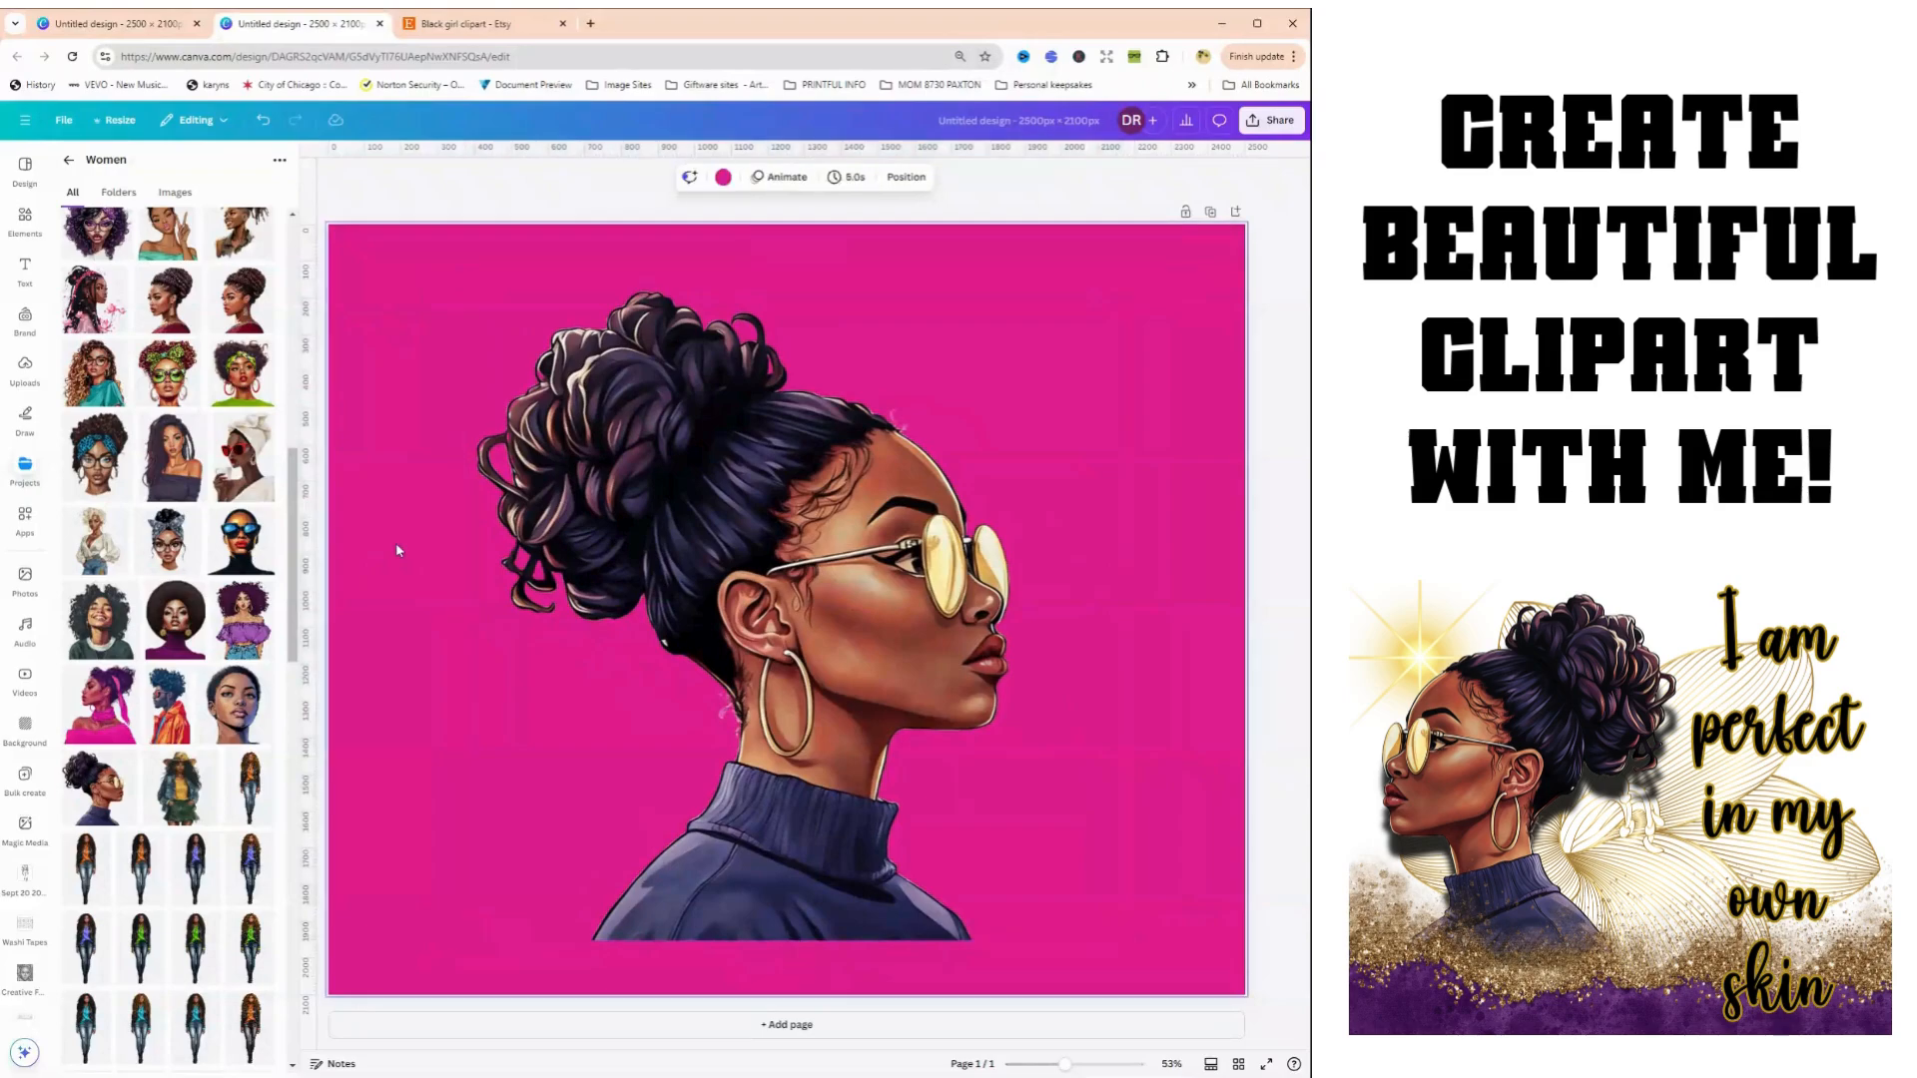
{"action": "key", "text": "Delete"}
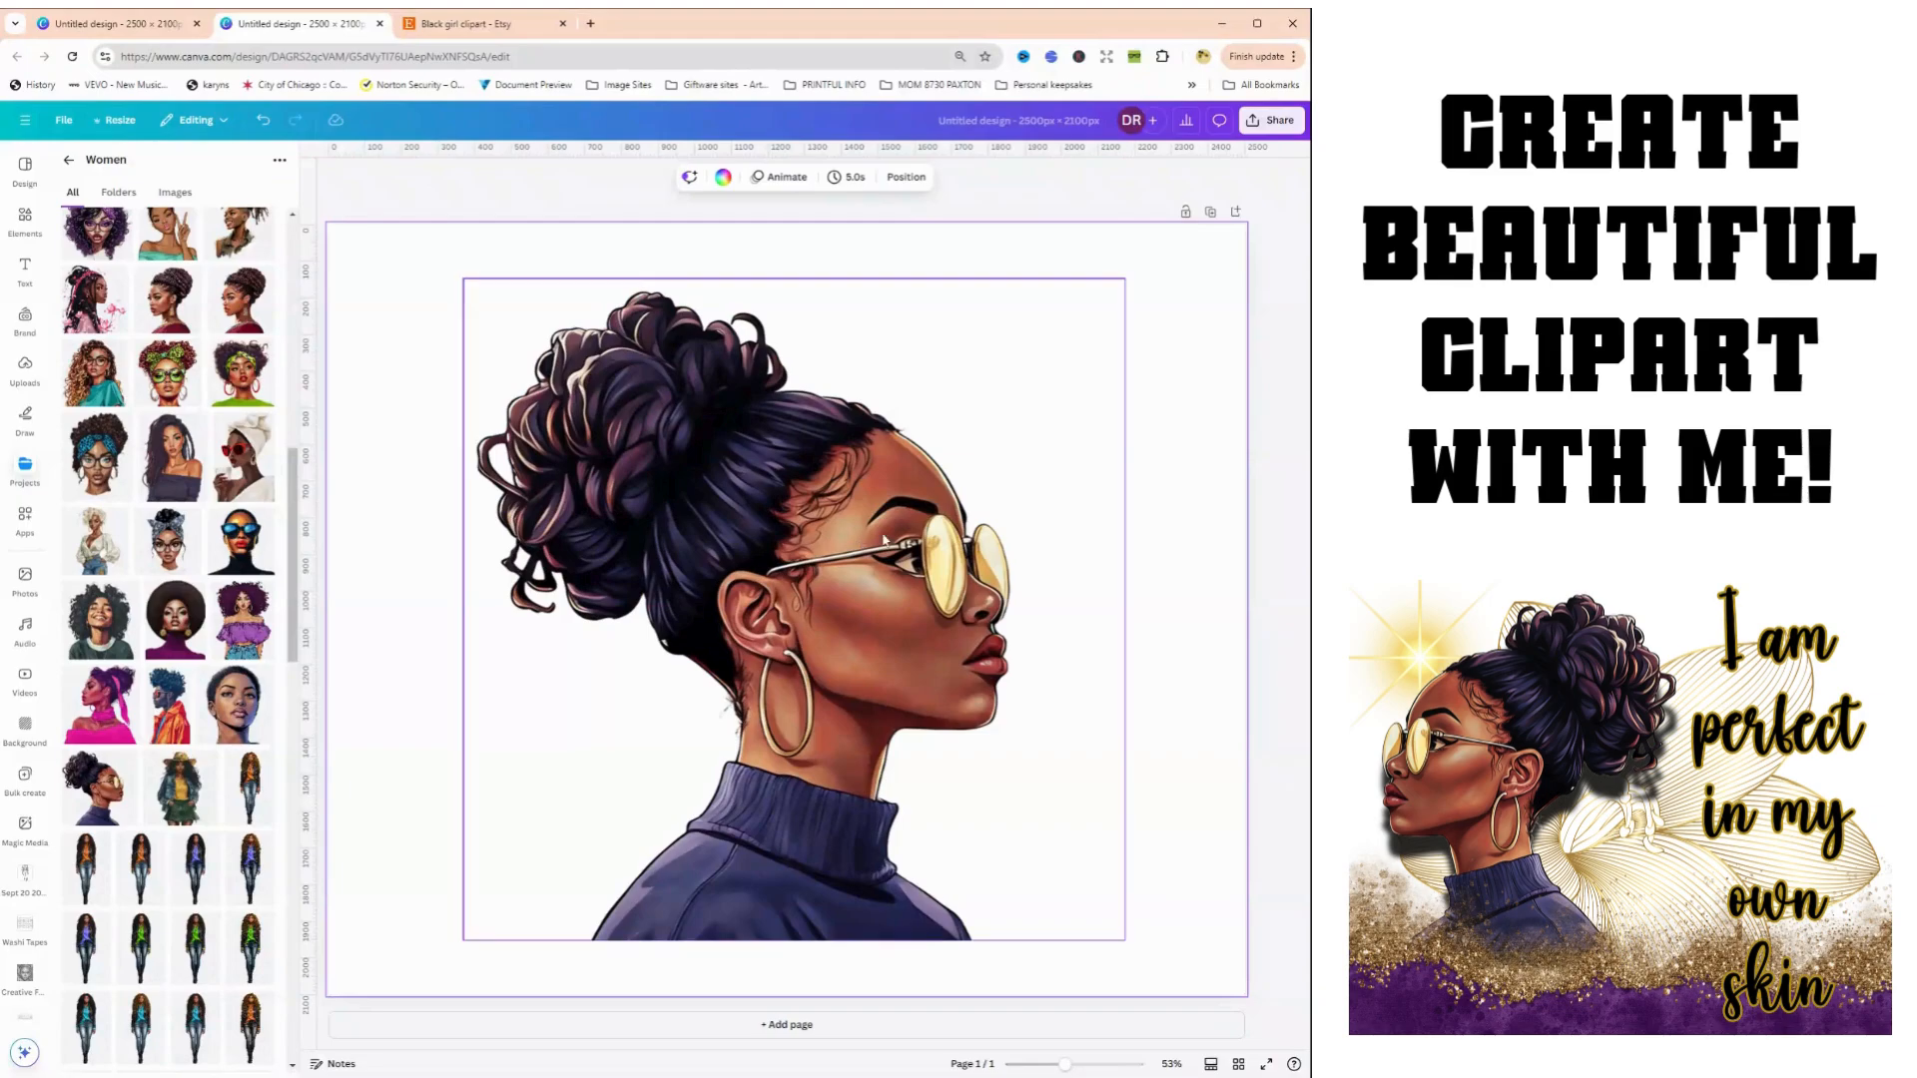
Crop the empty strip in front of the woman's face and place the image at the page's upper edge, slightly left of centre
{"action": "left_click_drag", "start_coordinate": [776, 518], "coordinate": [696, 494]}
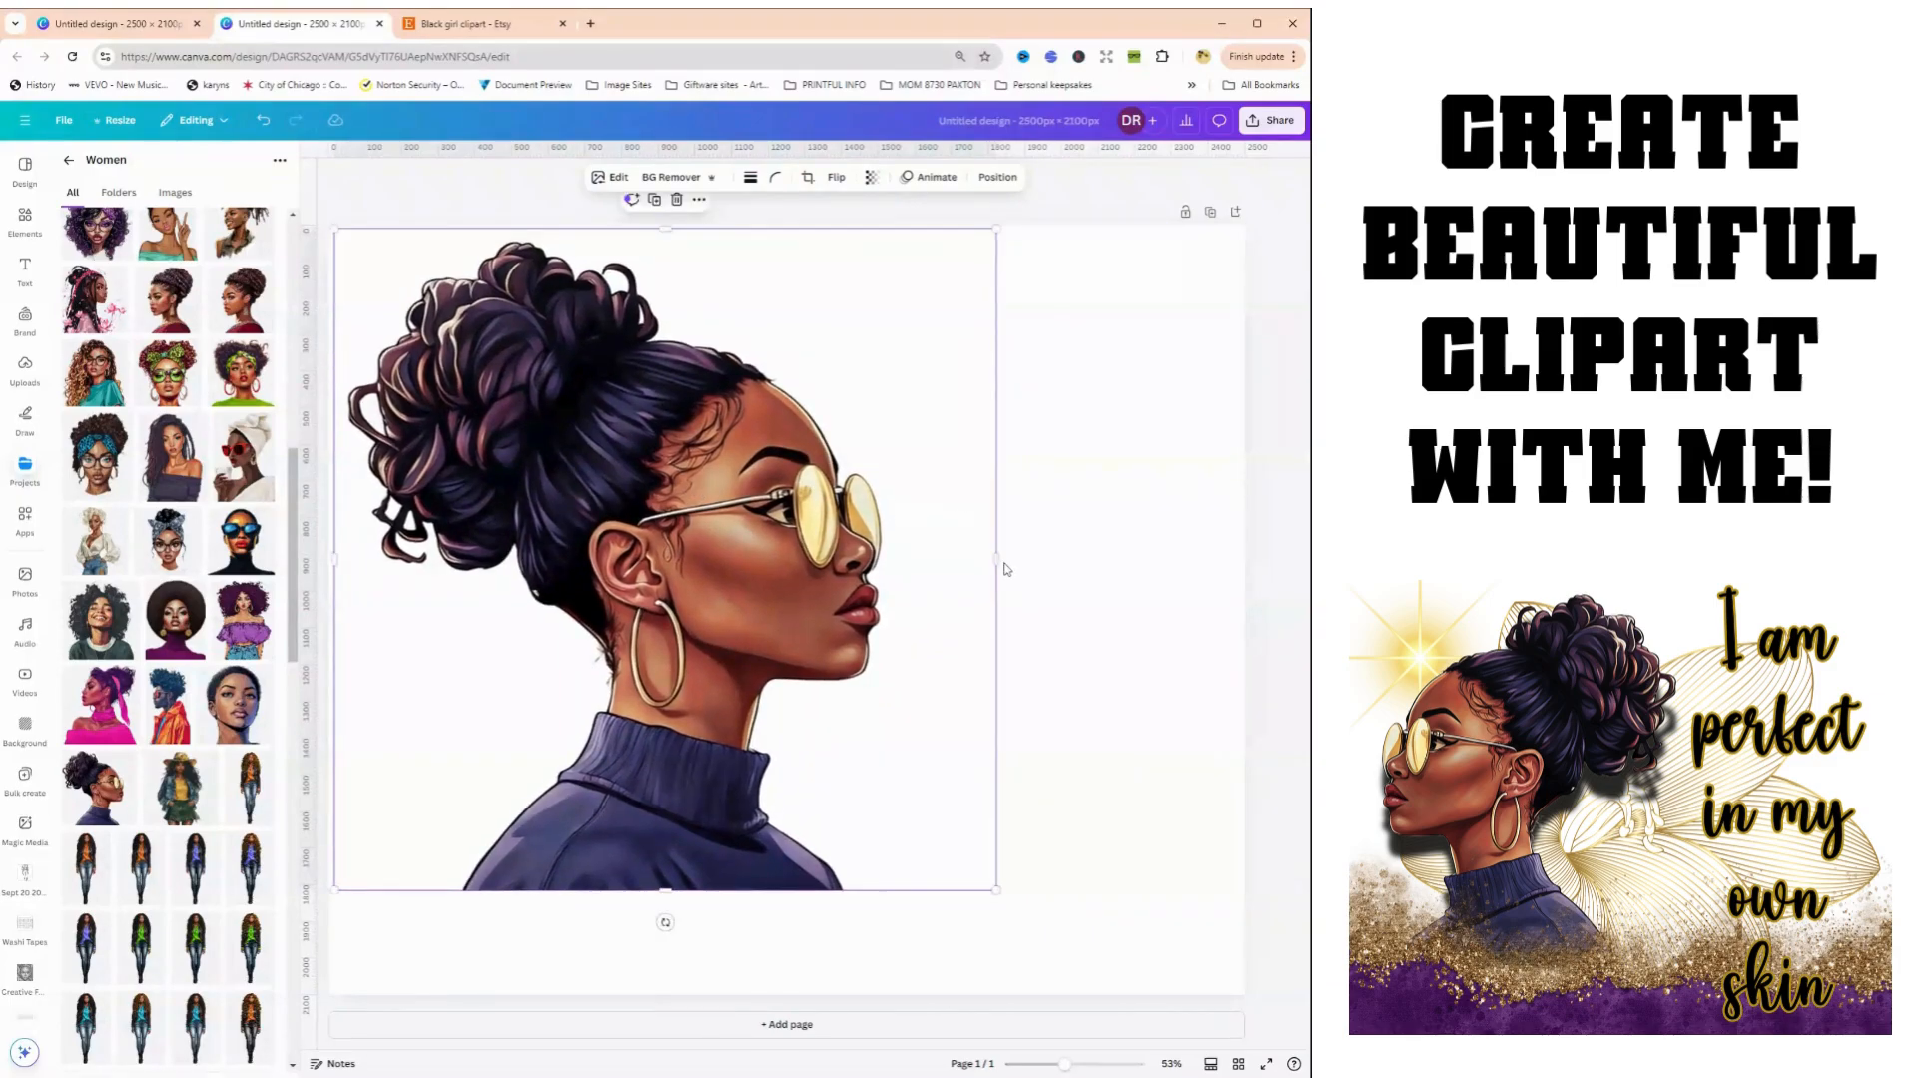
{"action": "left_click_drag", "start_coordinate": [996, 560], "coordinate": [911, 560]}
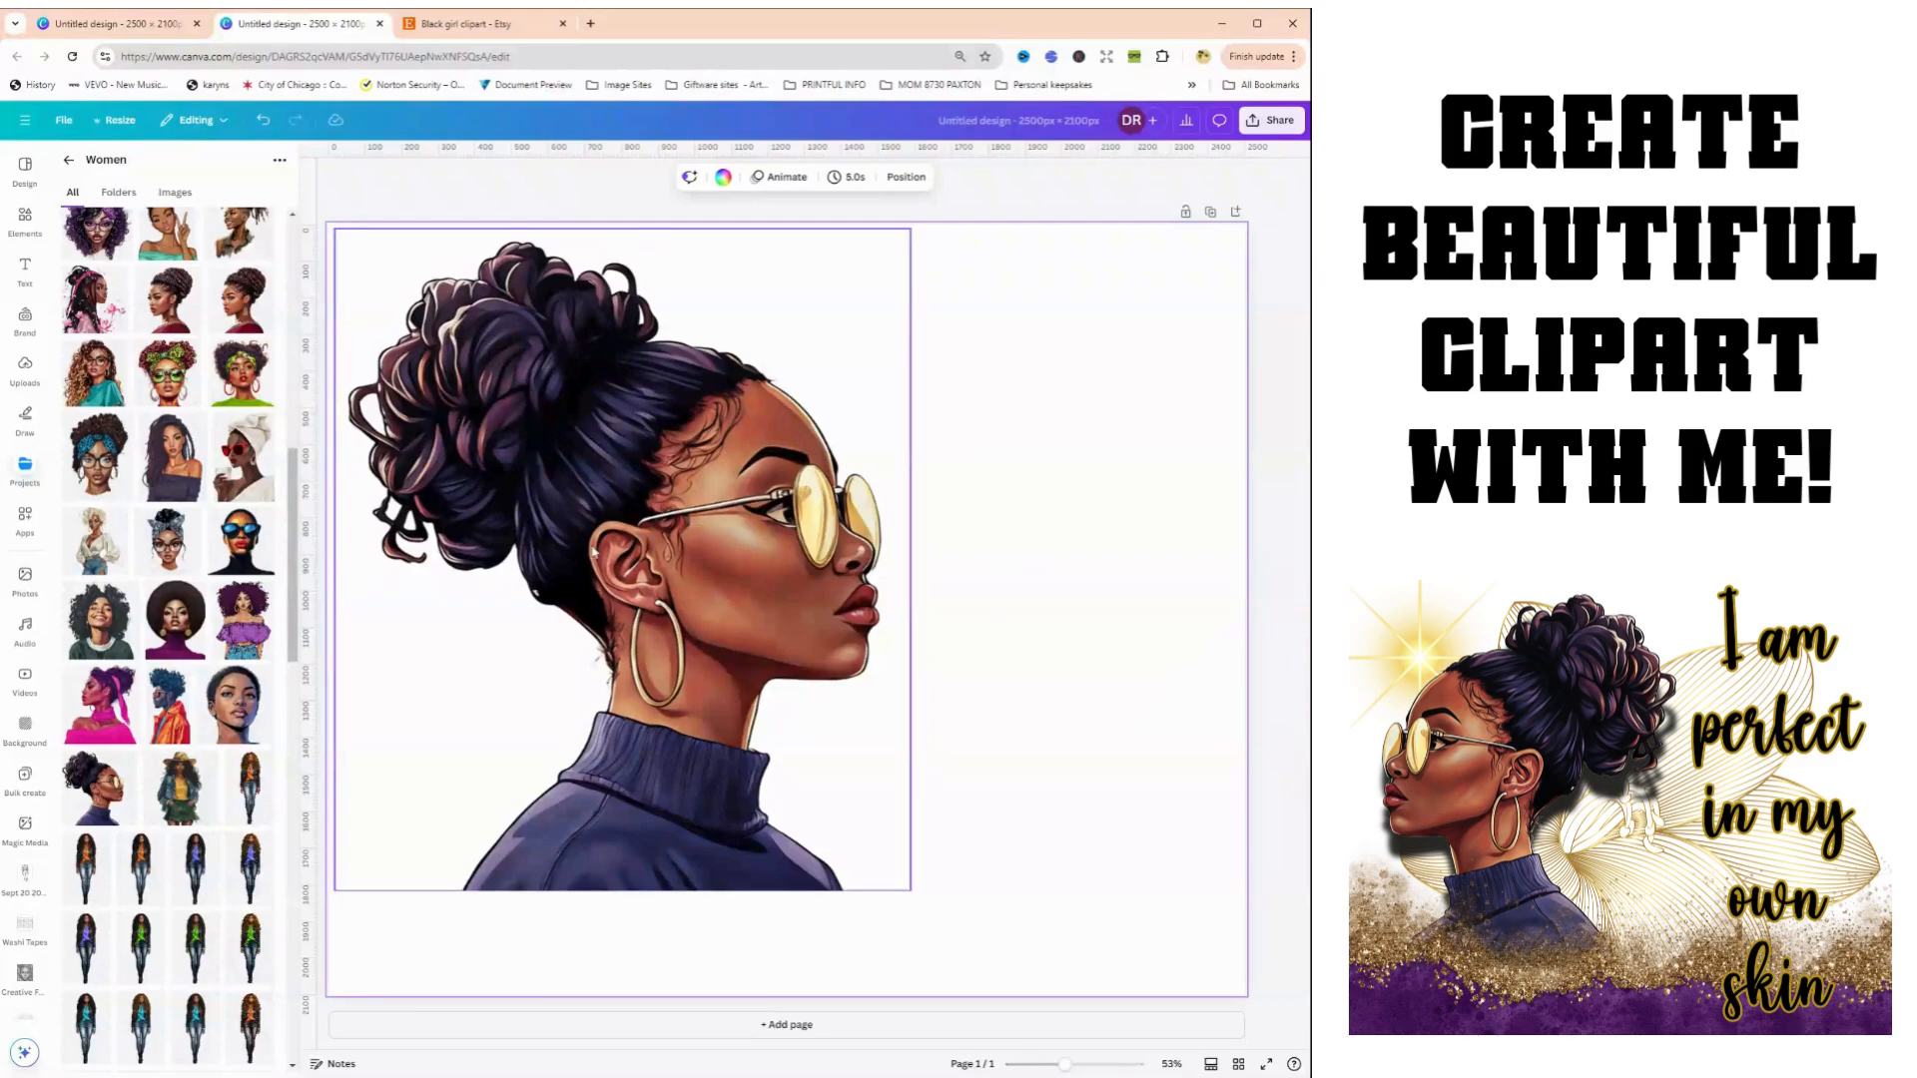
{"action": "mouse_move", "coordinate": [584, 543]}
{"action": "left_mouse_down"}
{"action": "mouse_move", "coordinate": [604, 549]}
{"action": "mouse_move", "coordinate": [583, 539]}
{"action": "left_mouse_up"}
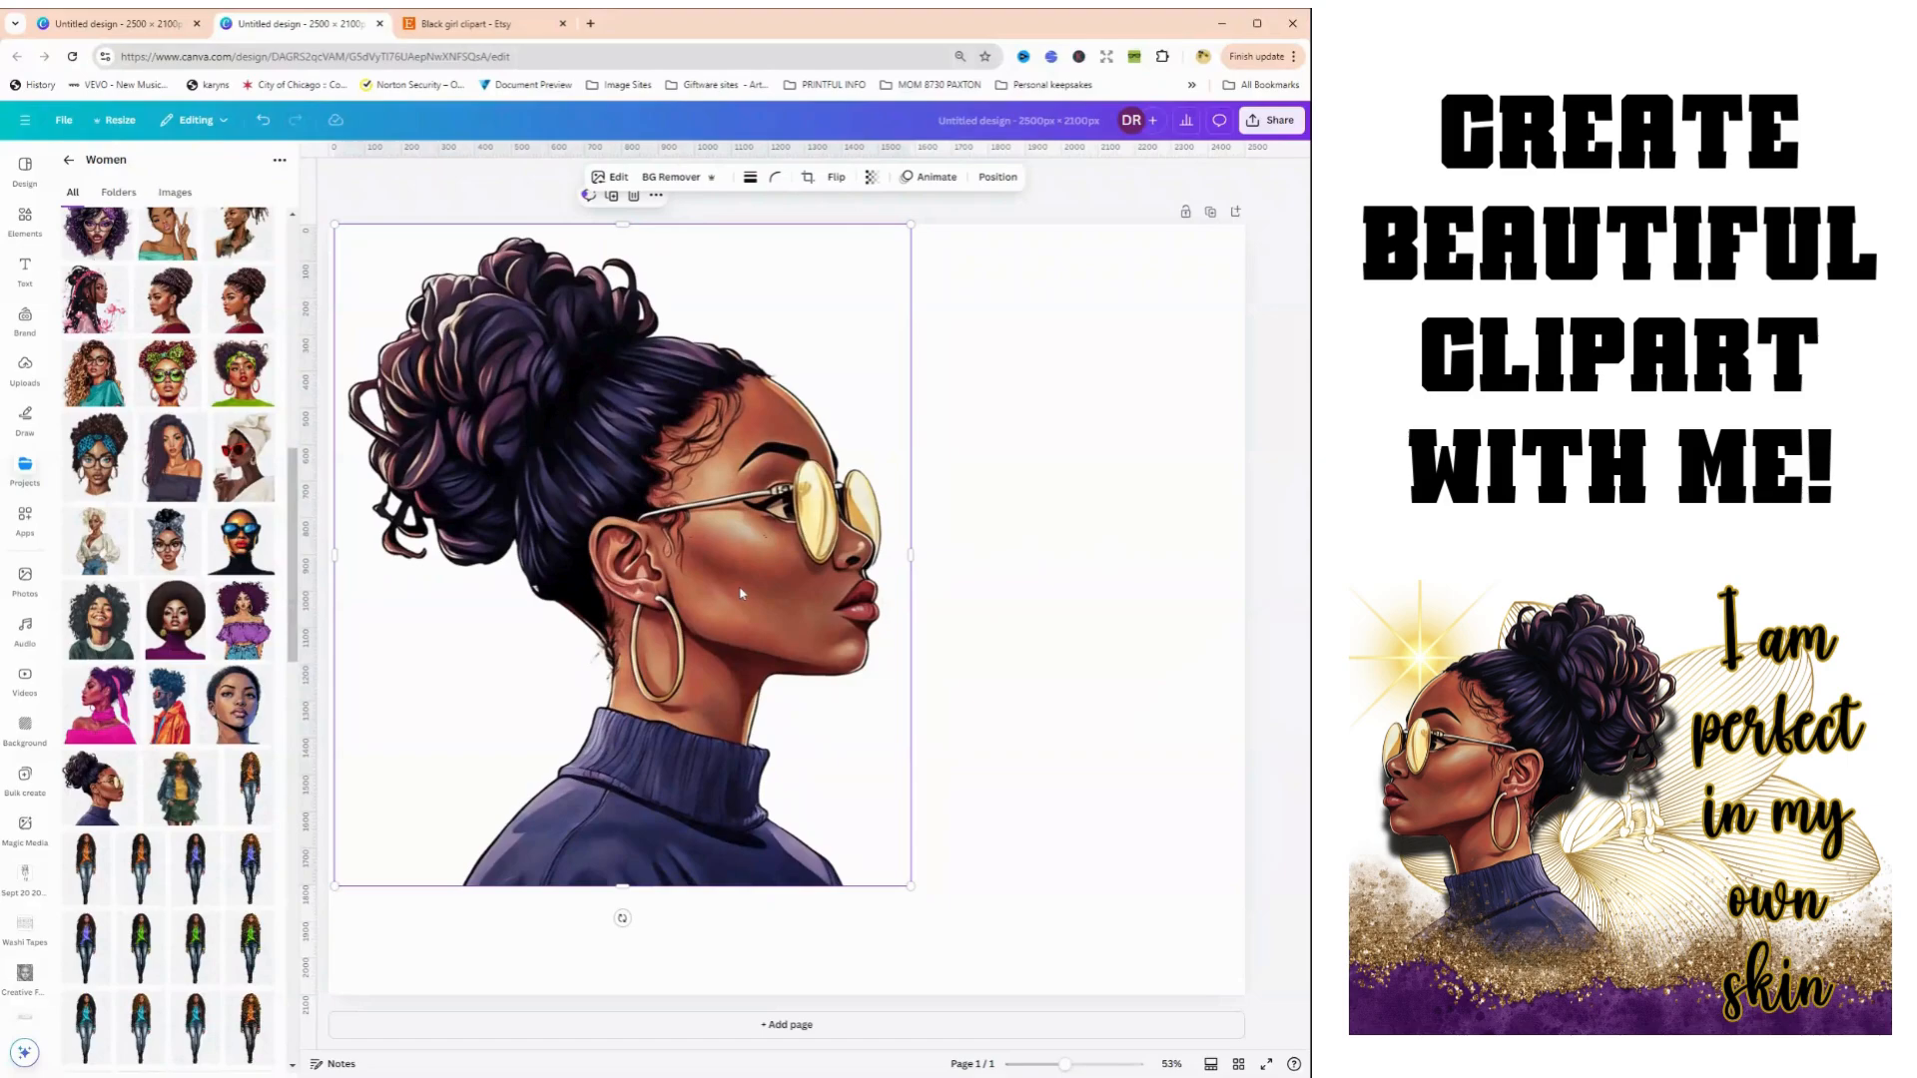
{"action": "left_click_drag", "start_coordinate": [741, 590], "coordinate": [864, 586]}
{"action": "left_click", "coordinate": [1202, 601]}
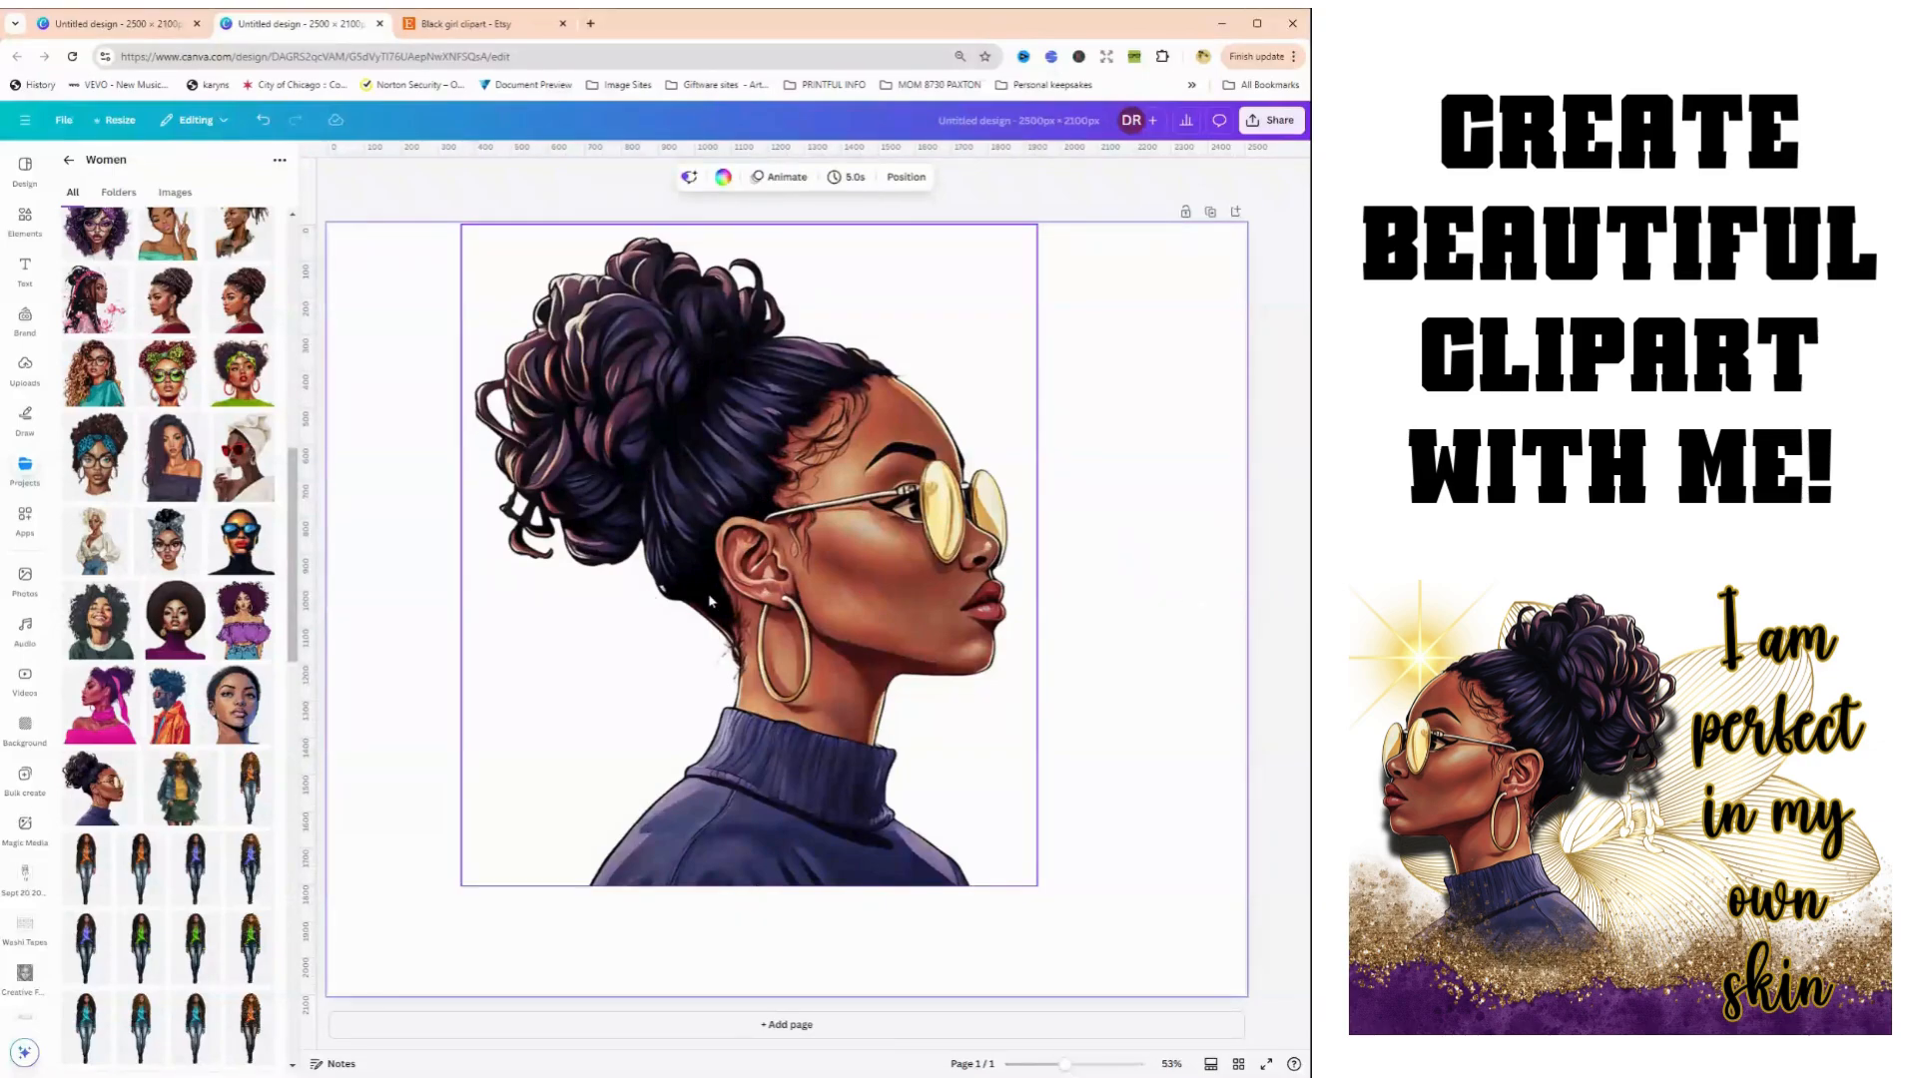
{"action": "left_click", "coordinate": [711, 600]}
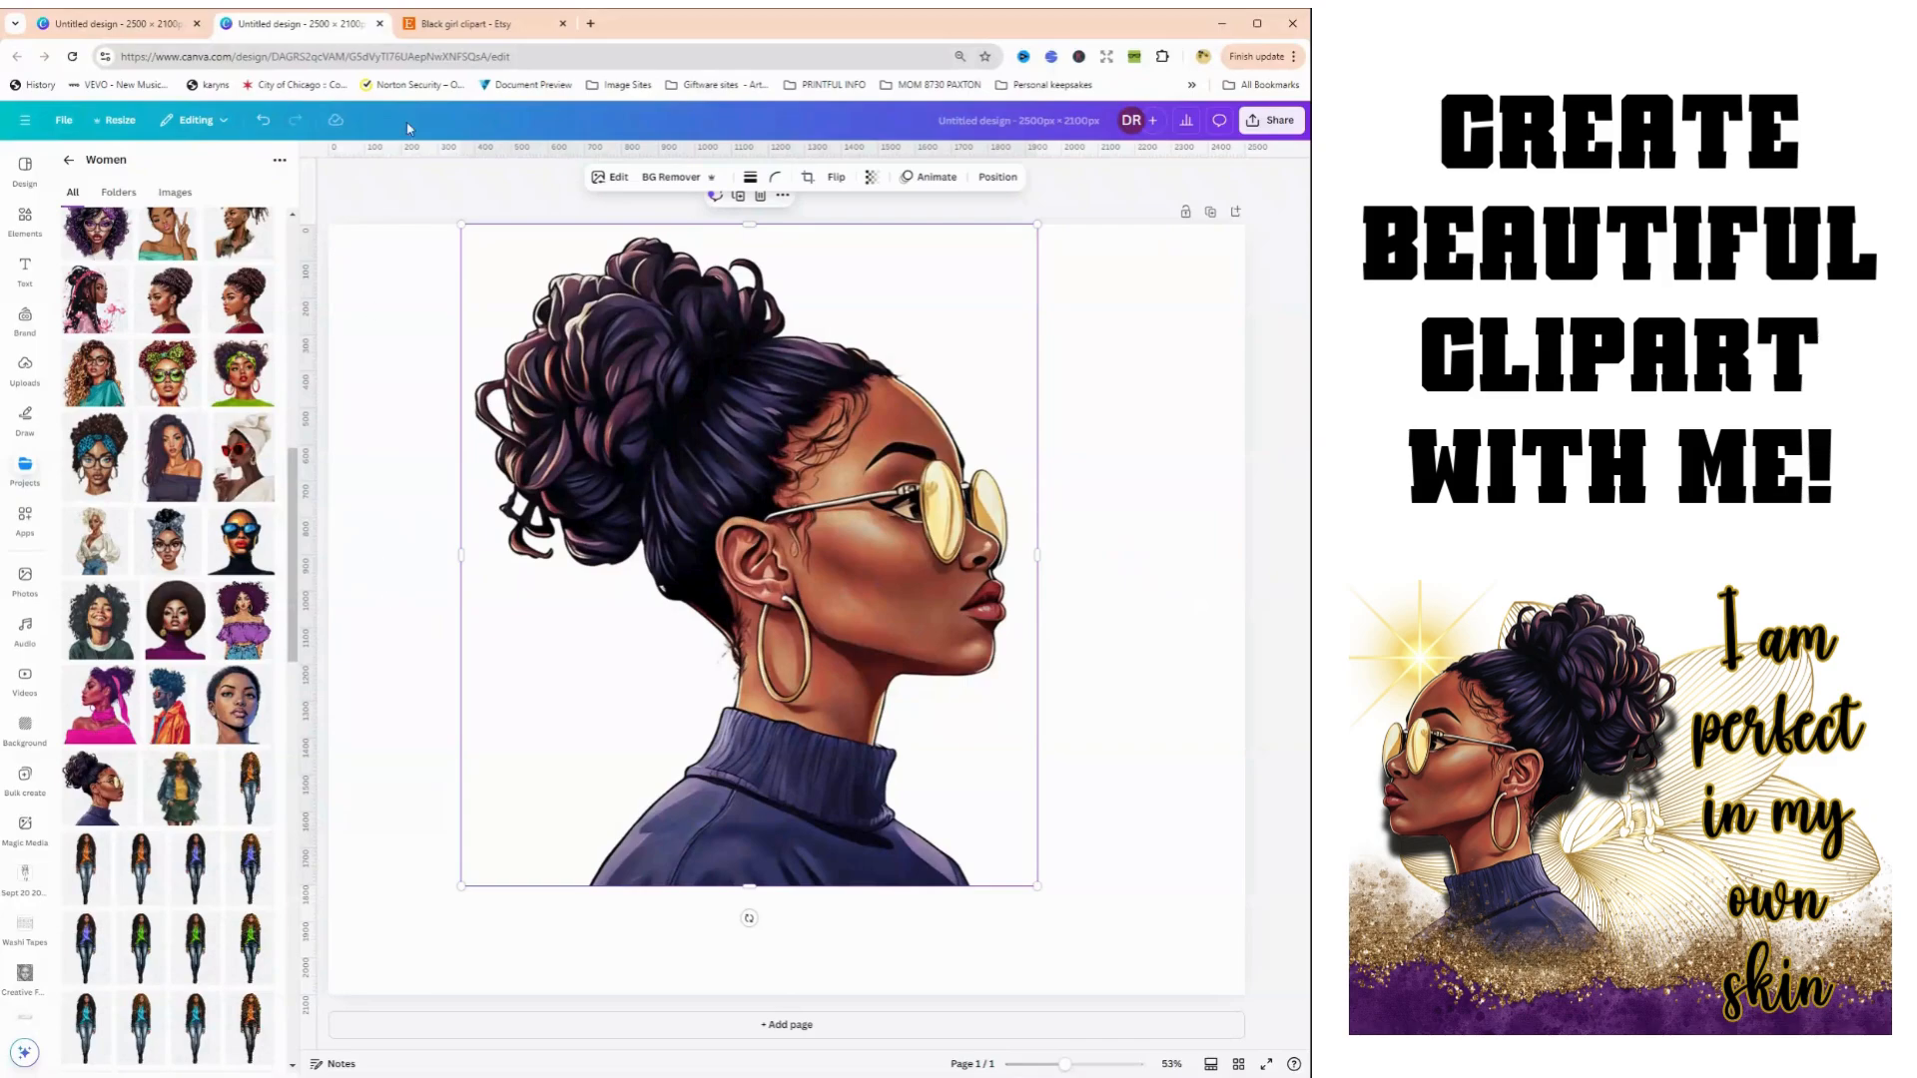
Switch to Etsy to look through the black girl clipart listings, and return to the Canva design
{"action": "left_click", "coordinate": [454, 26]}
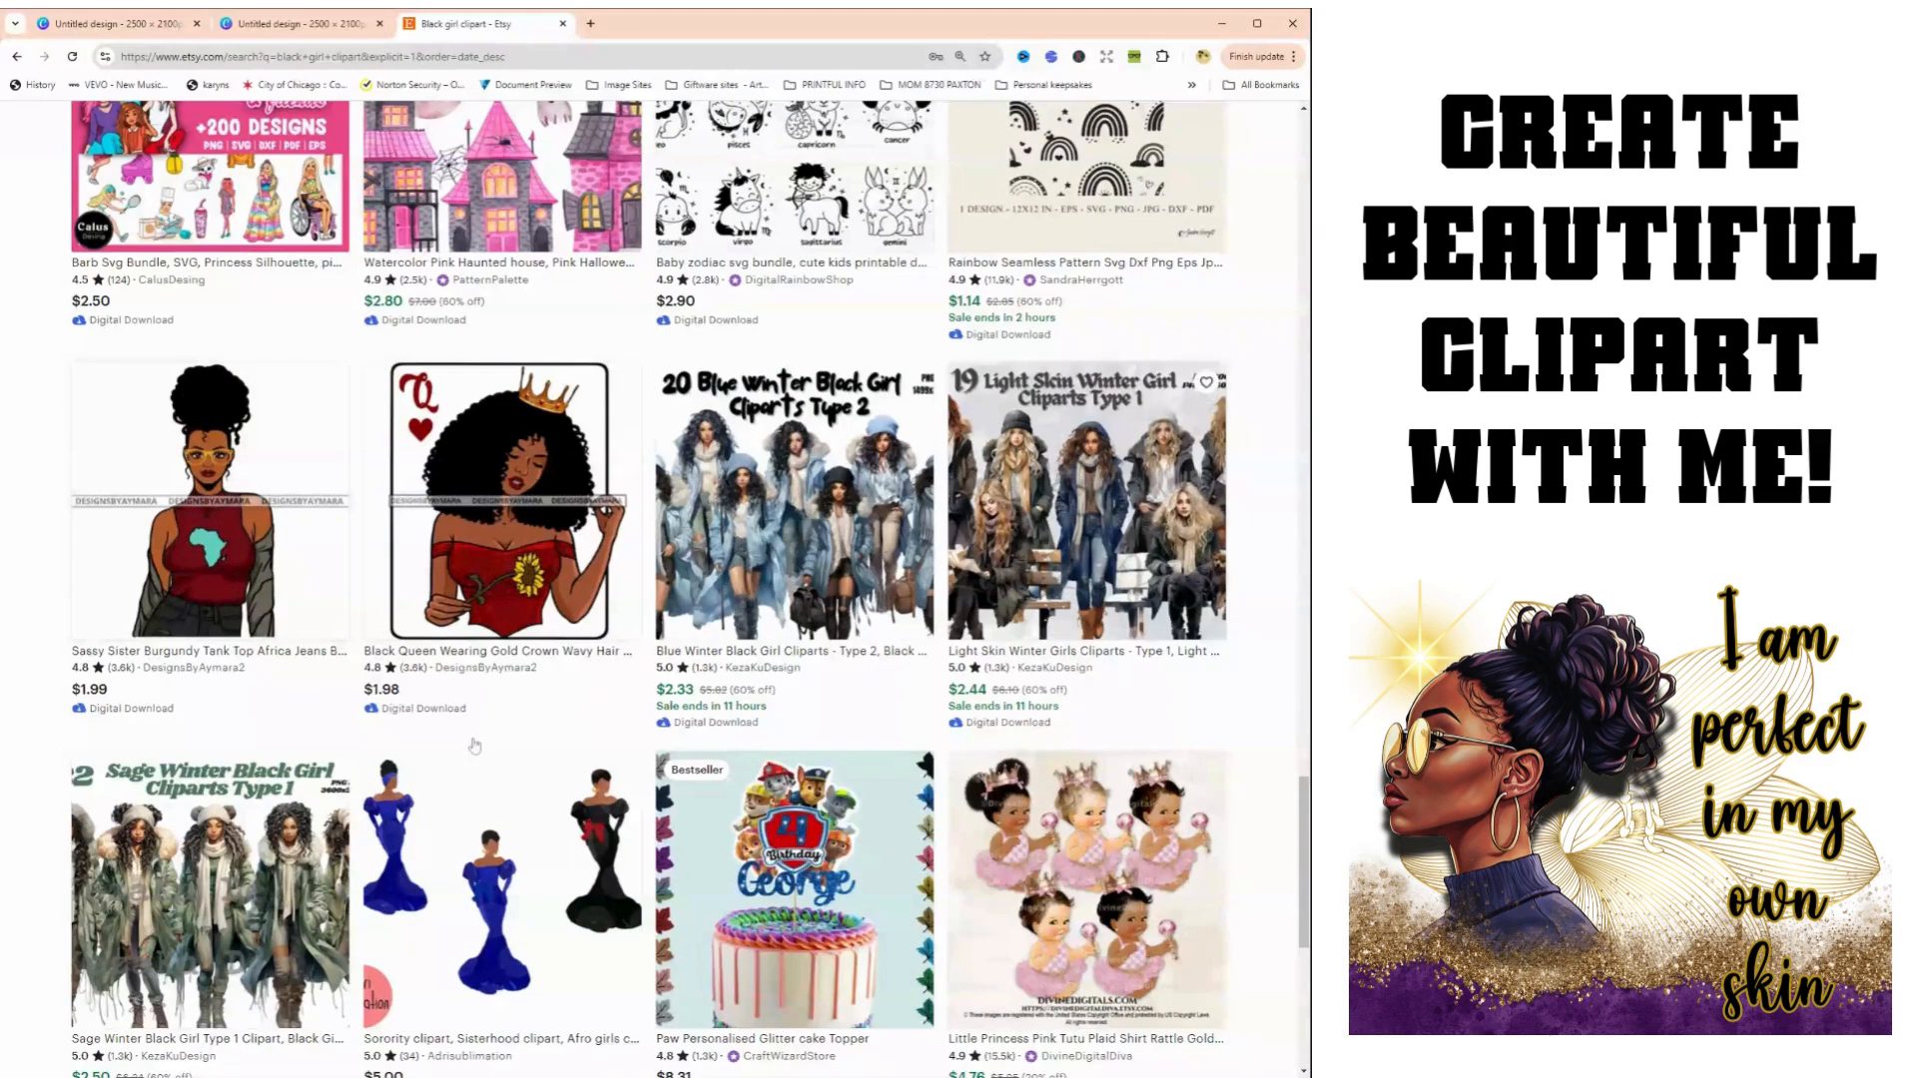
{"action": "scroll", "coordinate": [333, 816], "scroll_direction": "down", "scroll_amount": 5}
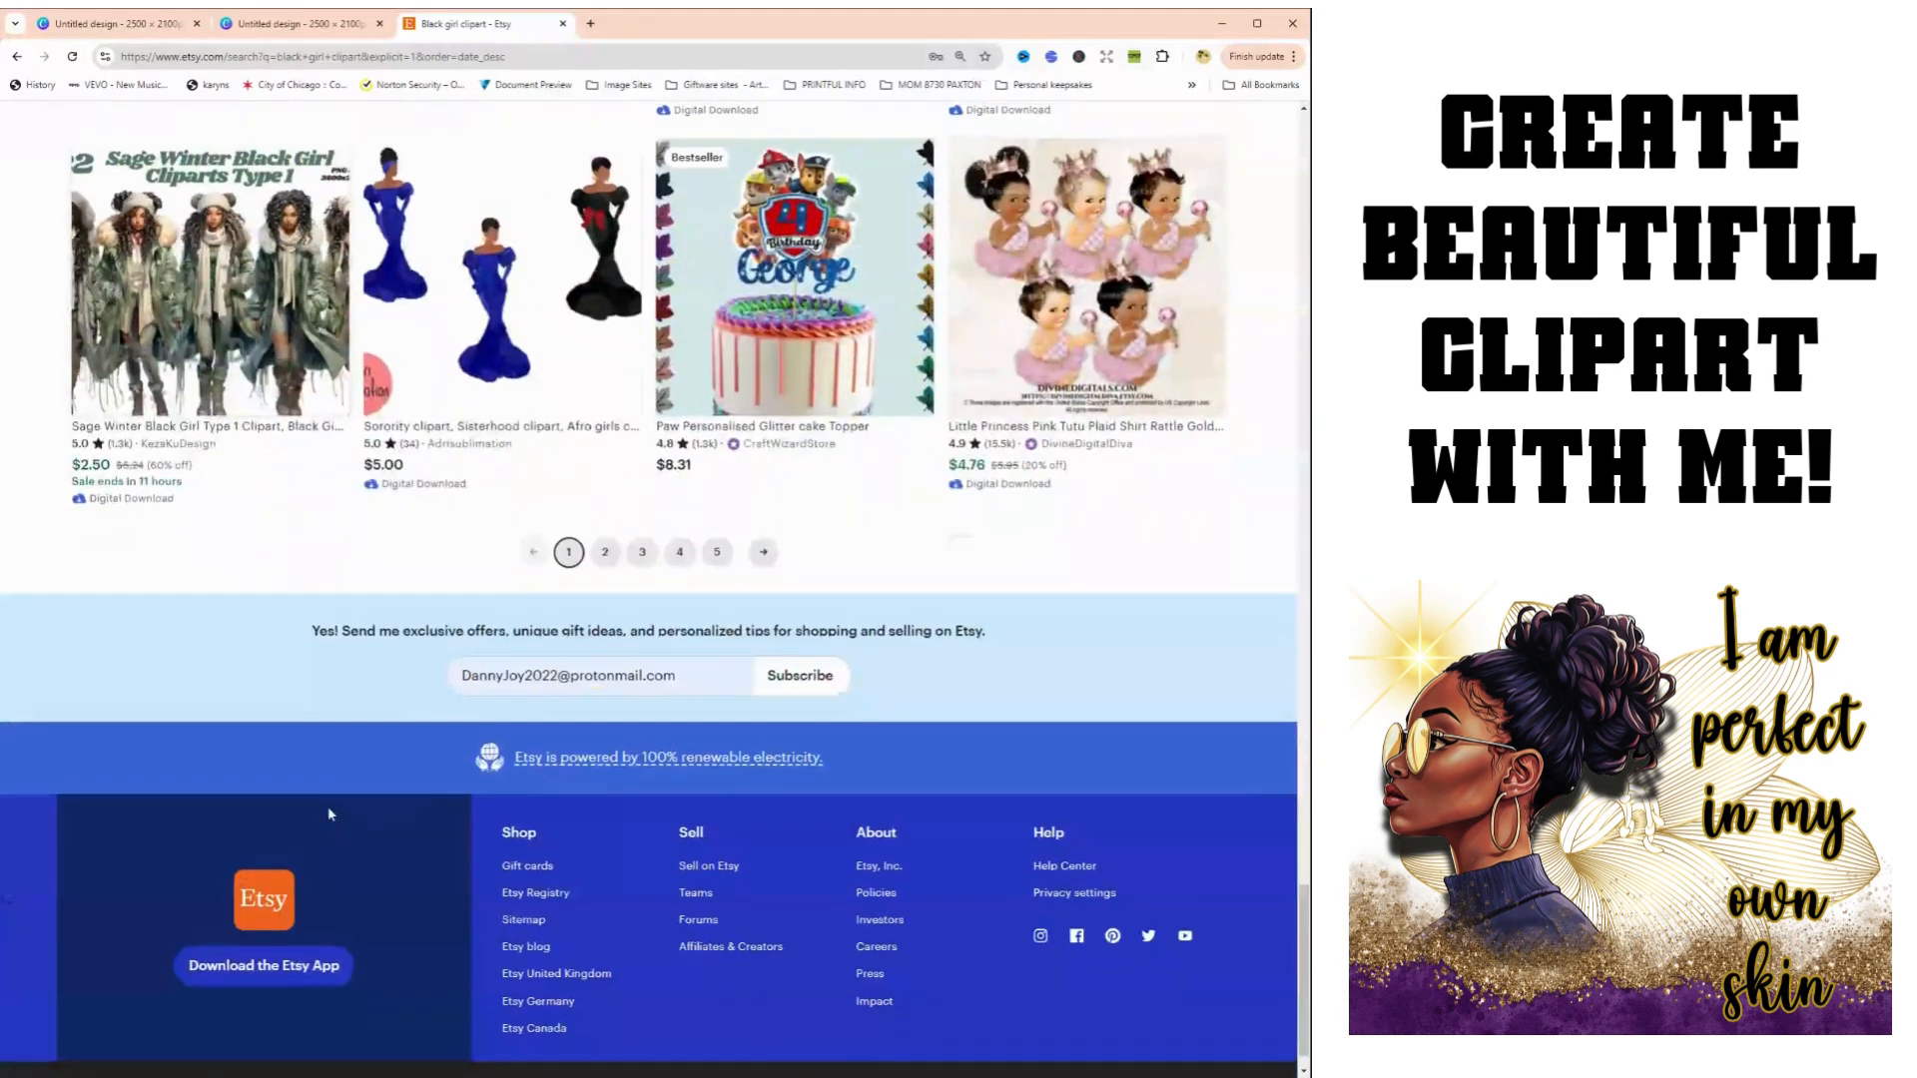
{"action": "scroll", "coordinate": [330, 805], "scroll_direction": "up", "scroll_amount": 9}
{"action": "left_click", "coordinate": [270, 28]}
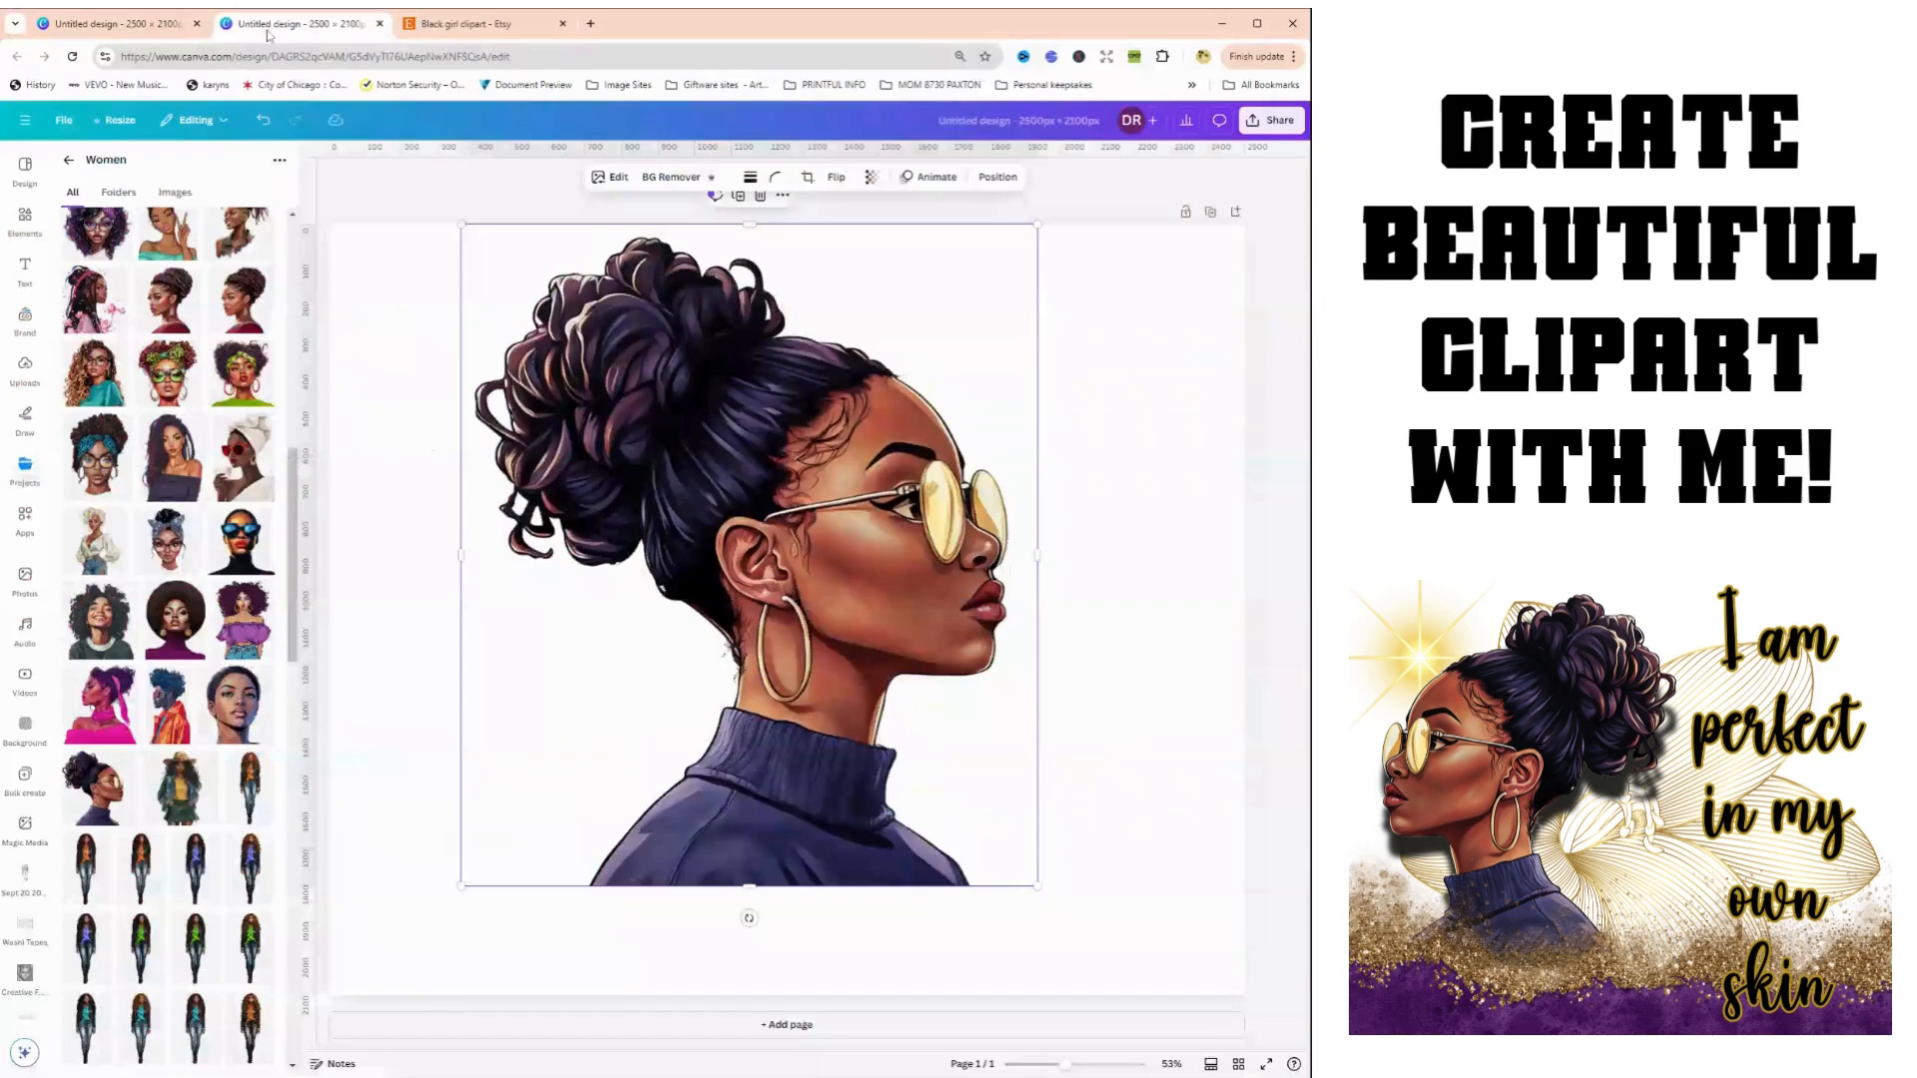
Search the elements library for "watercolor" and list all the matching graphics
{"action": "left_click", "coordinate": [25, 279]}
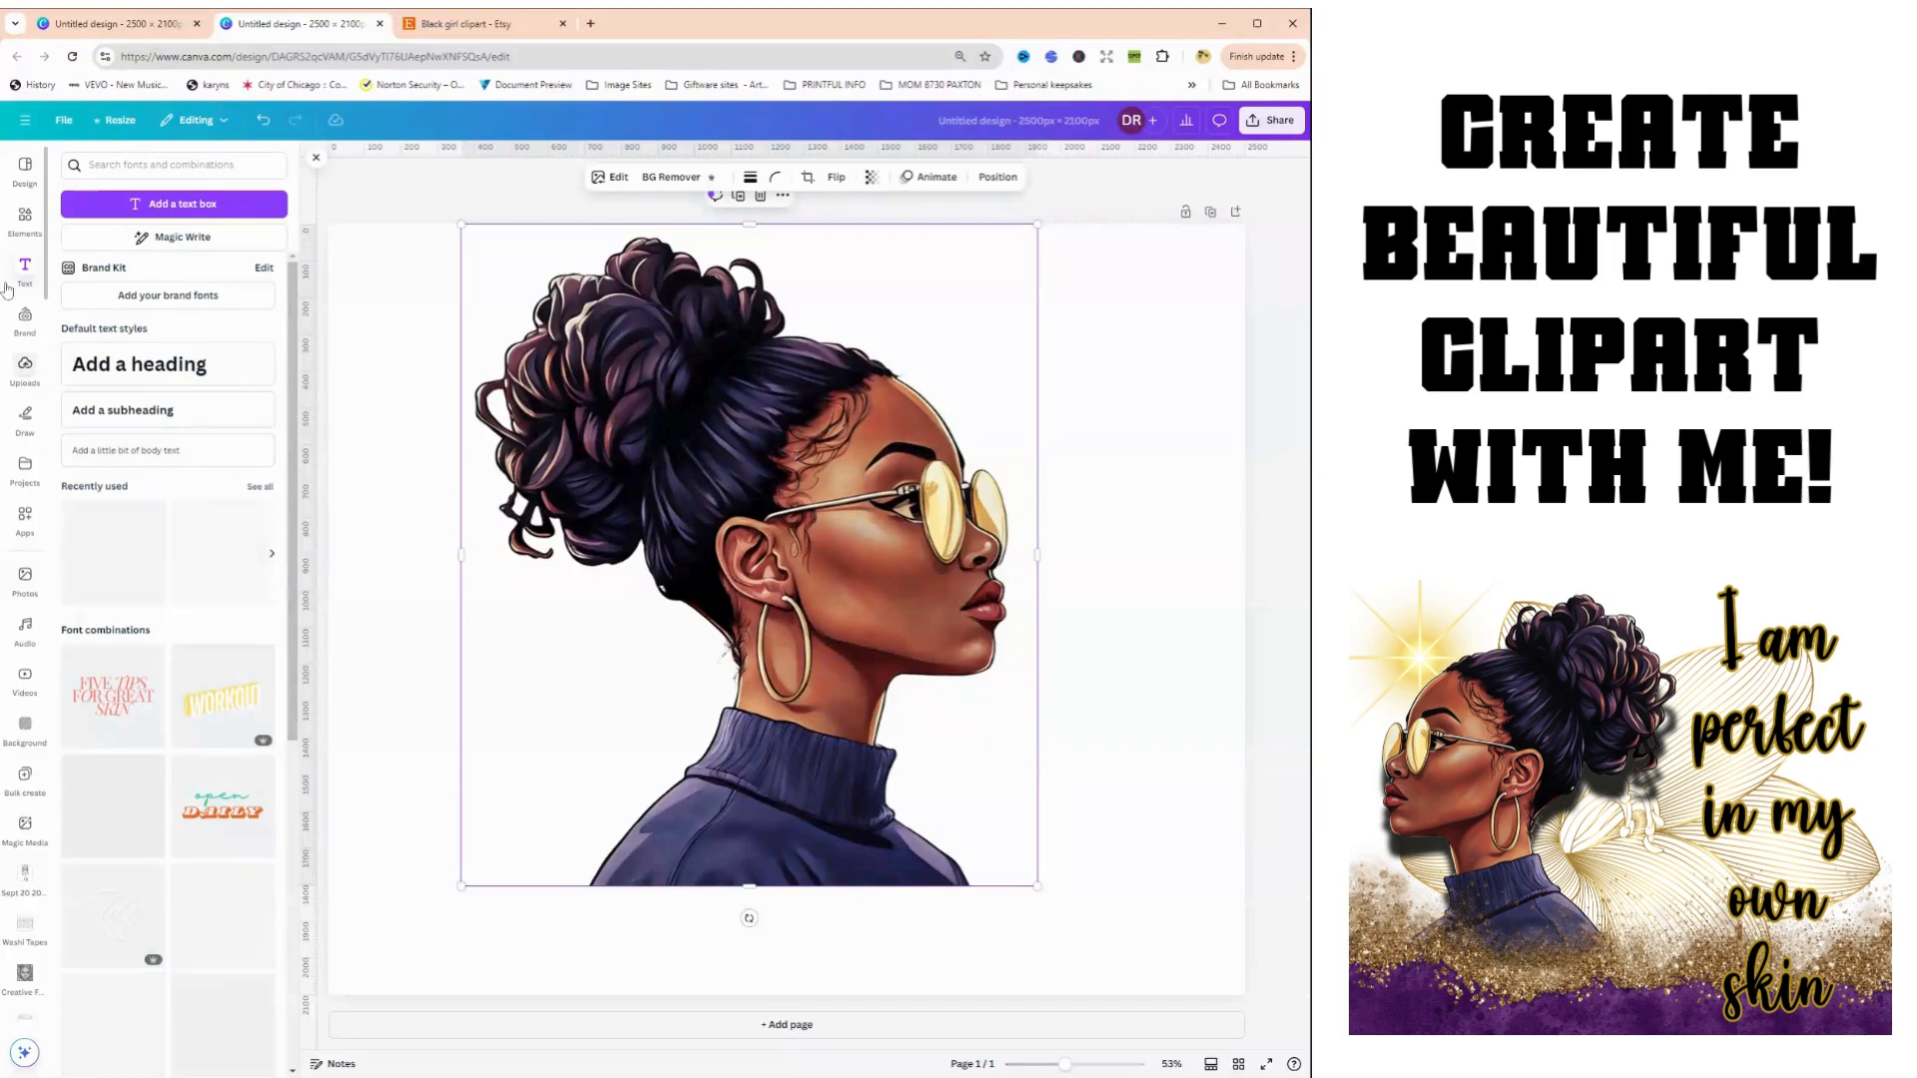
{"action": "left_click", "coordinate": [25, 221]}
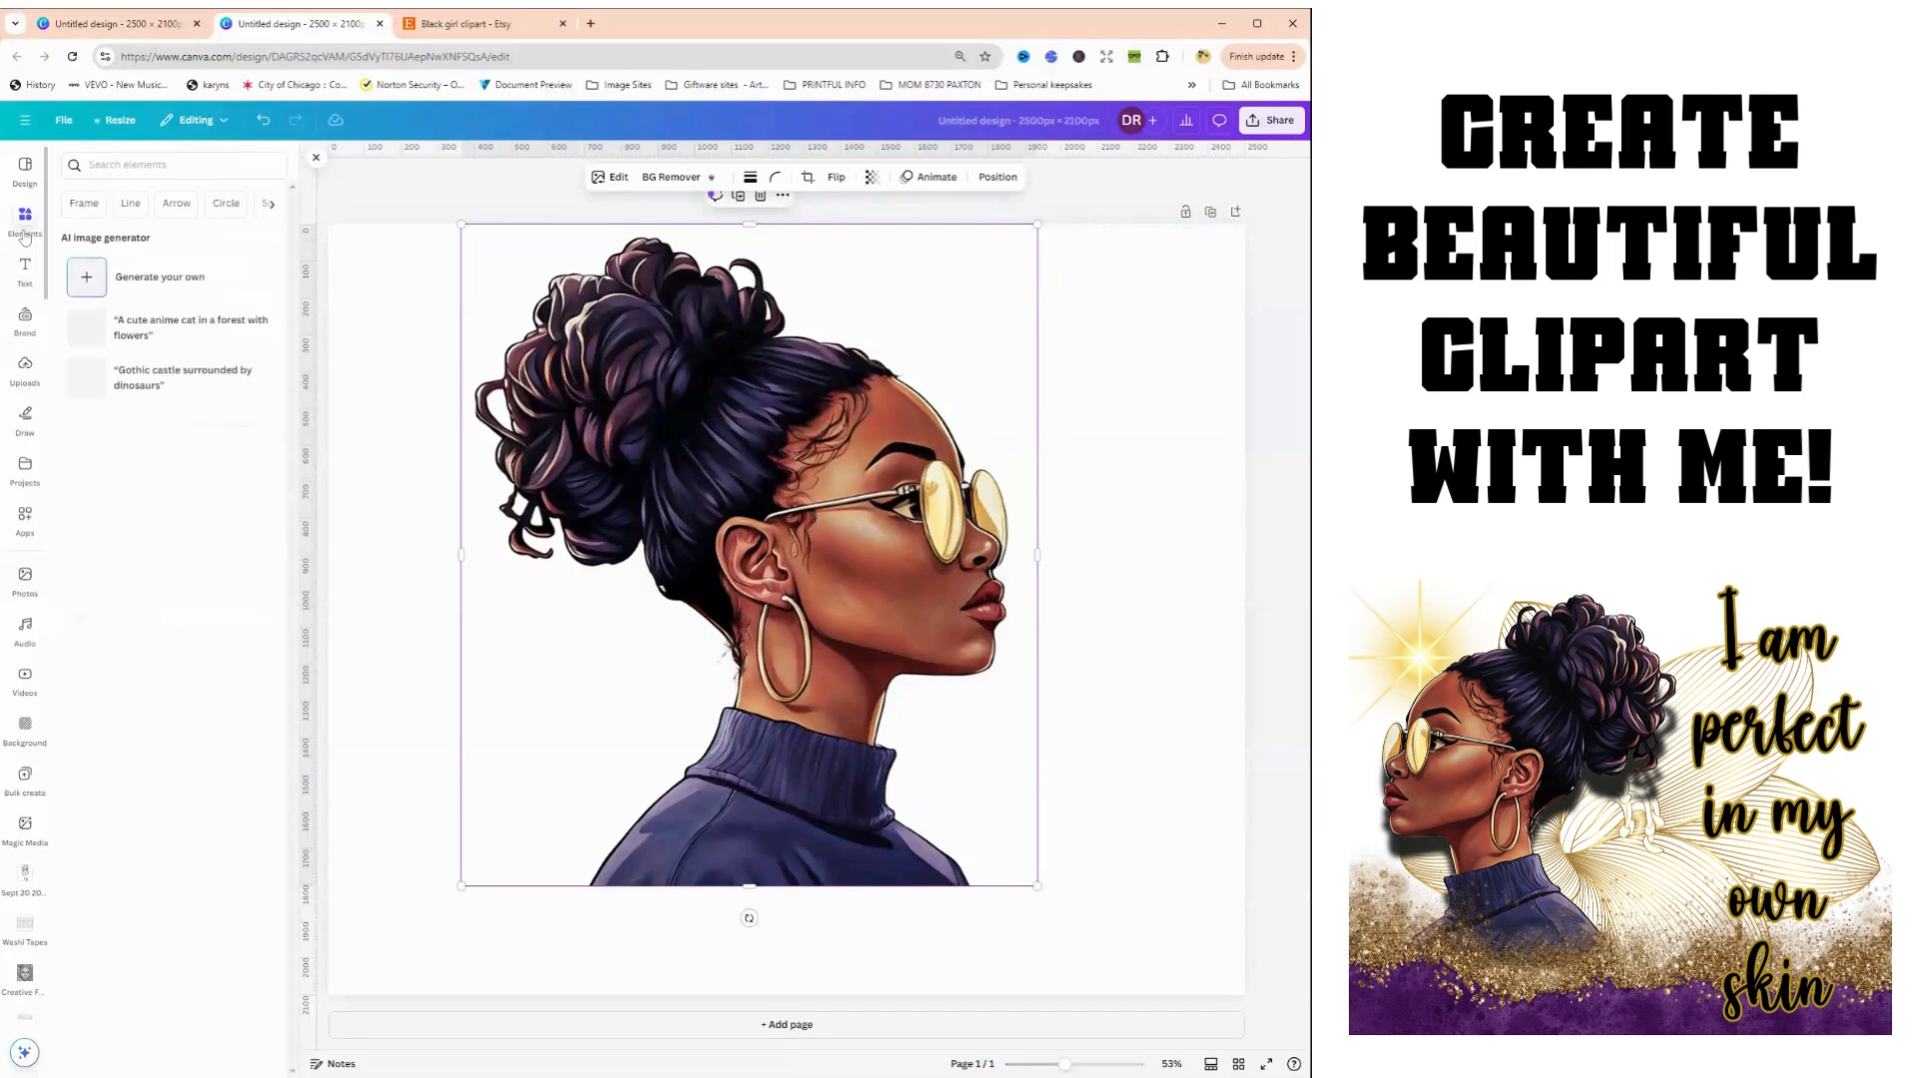
{"action": "left_click", "coordinate": [111, 166]}
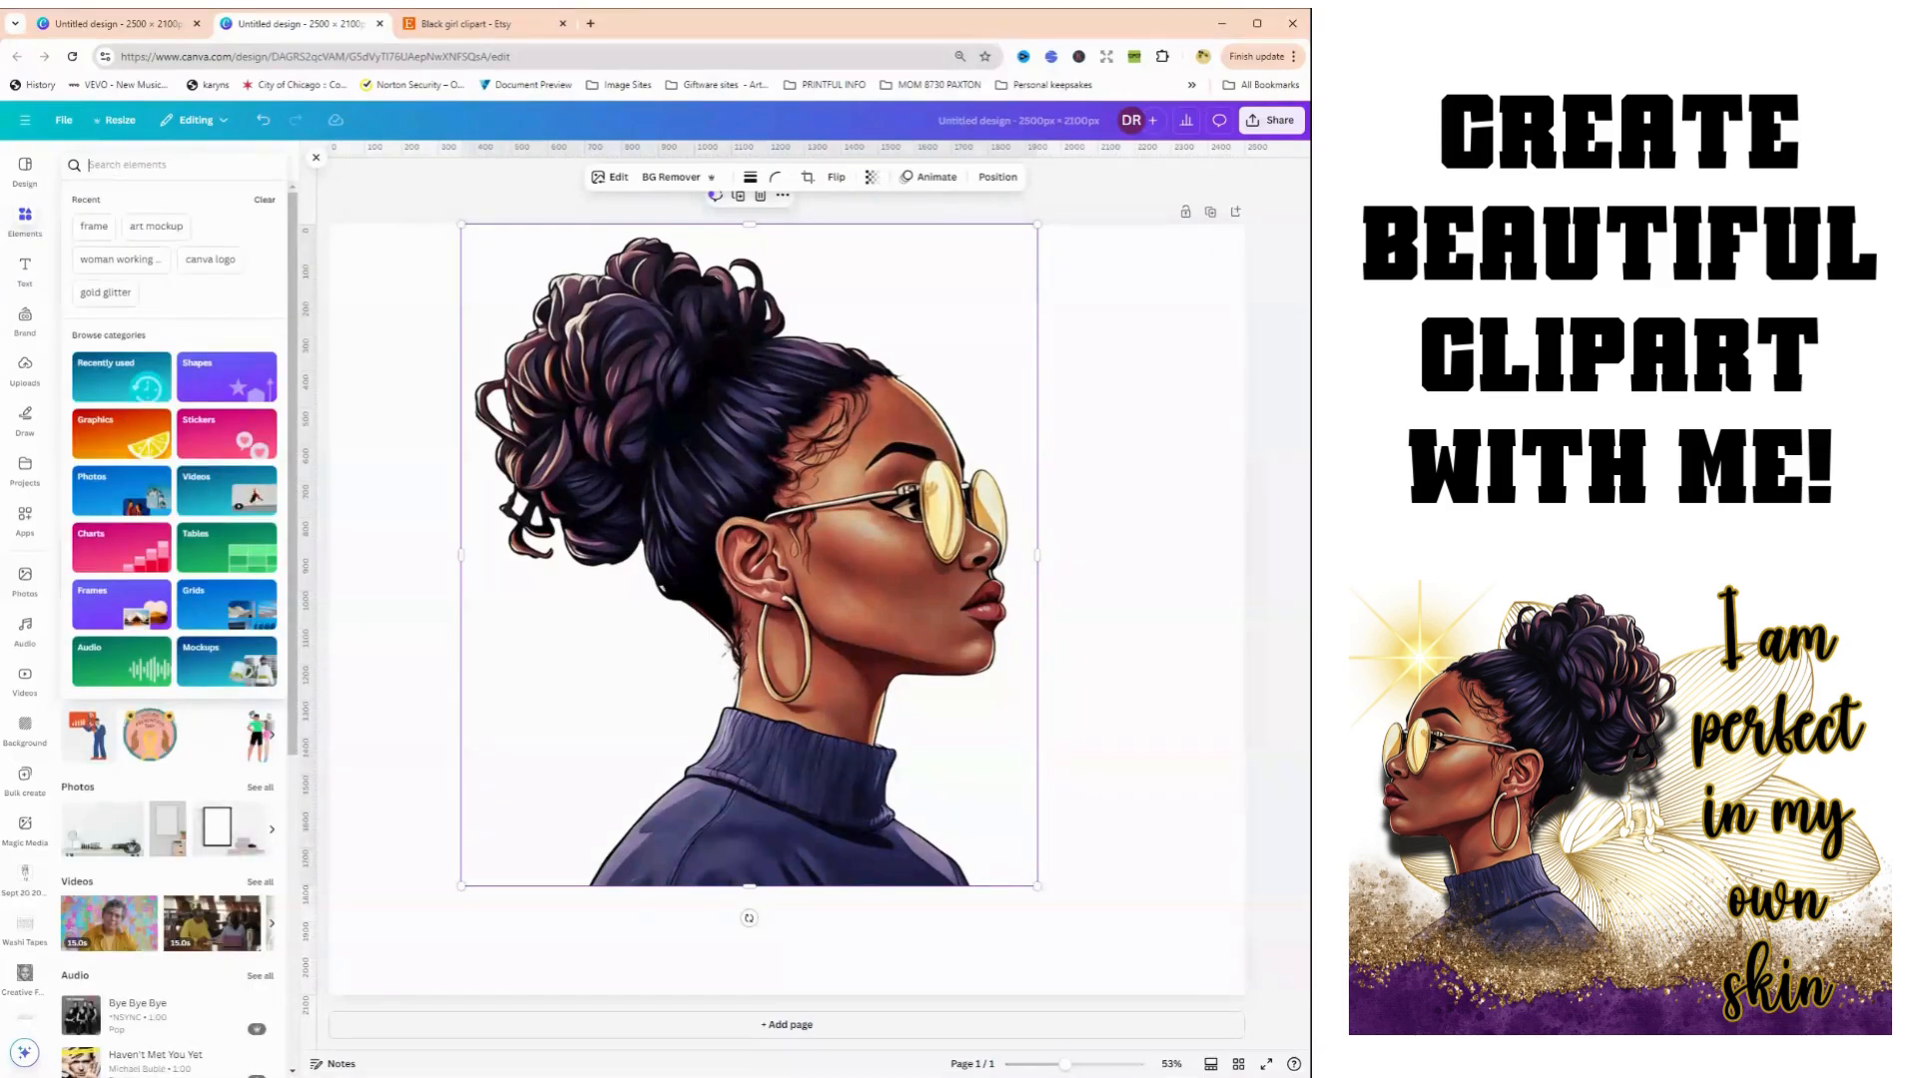
{"action": "type", "text": "watercolor"}
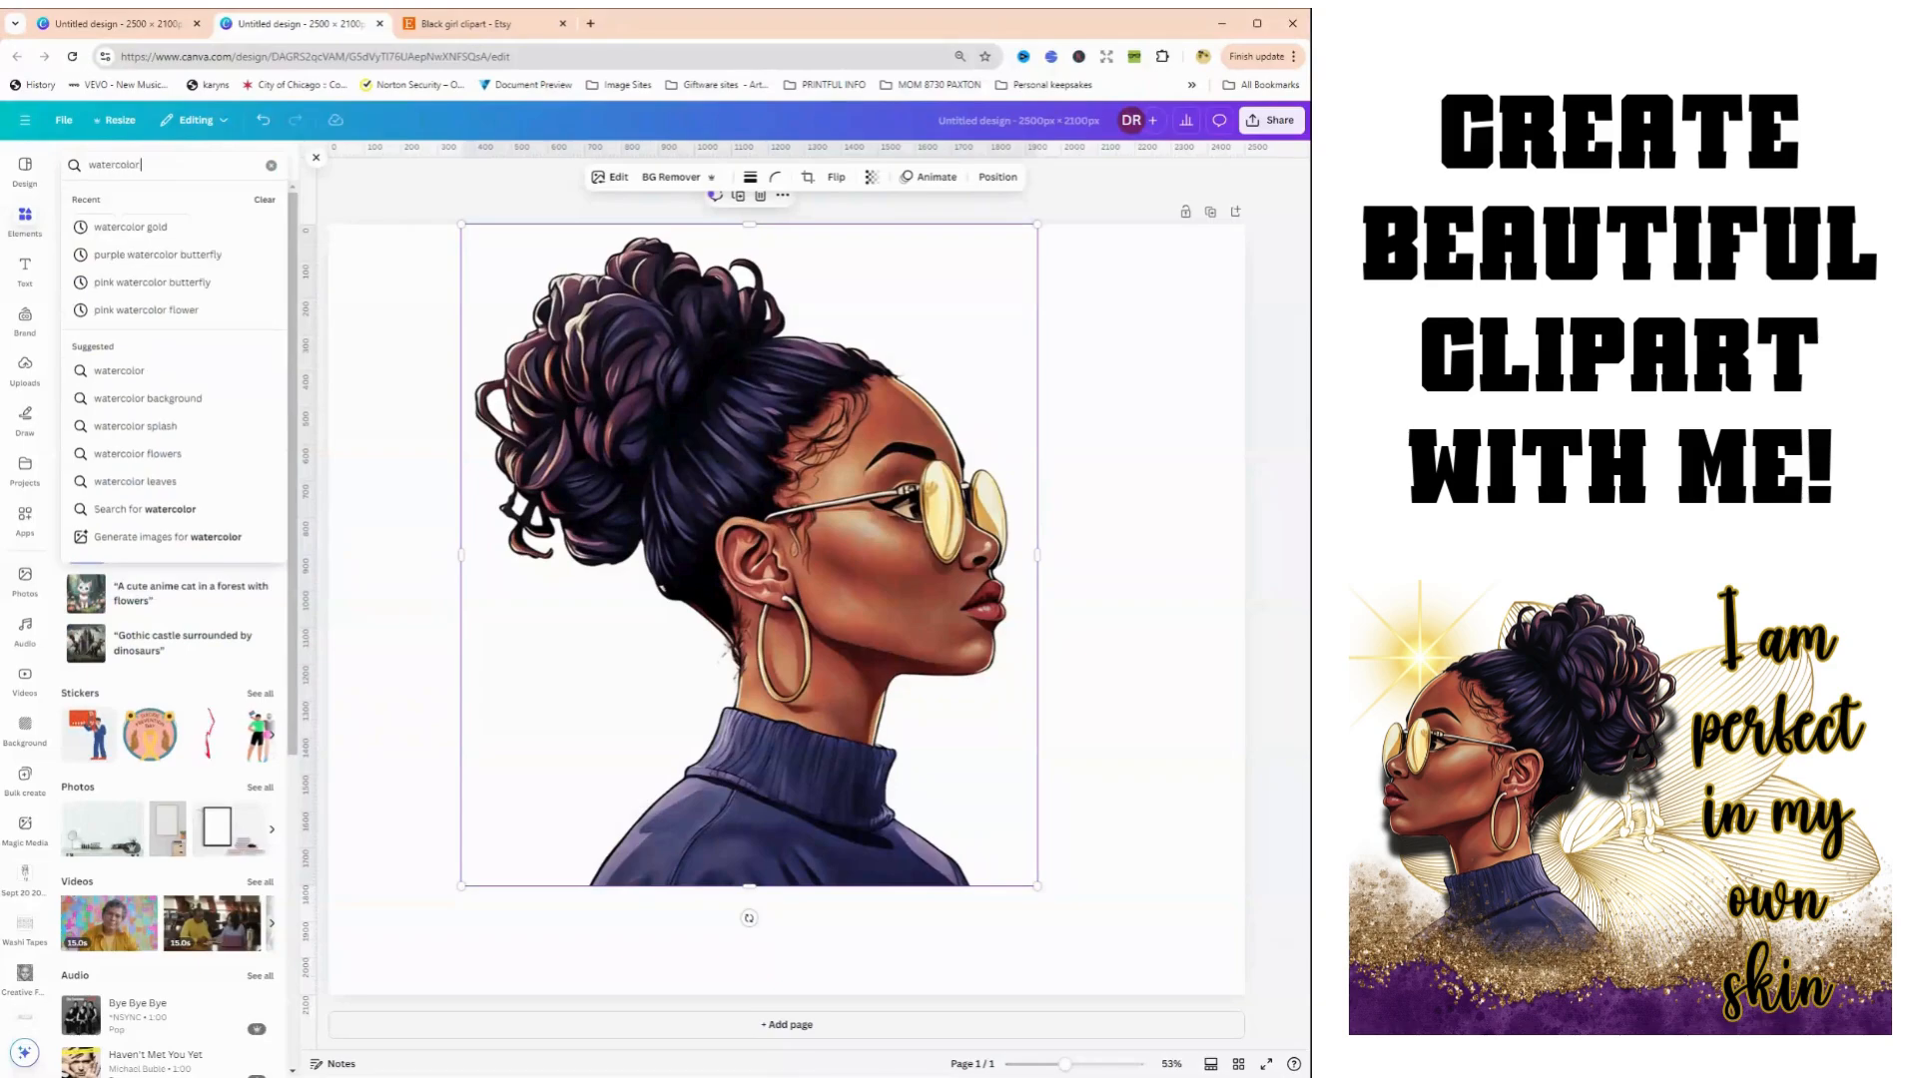
{"action": "key", "text": "Return"}
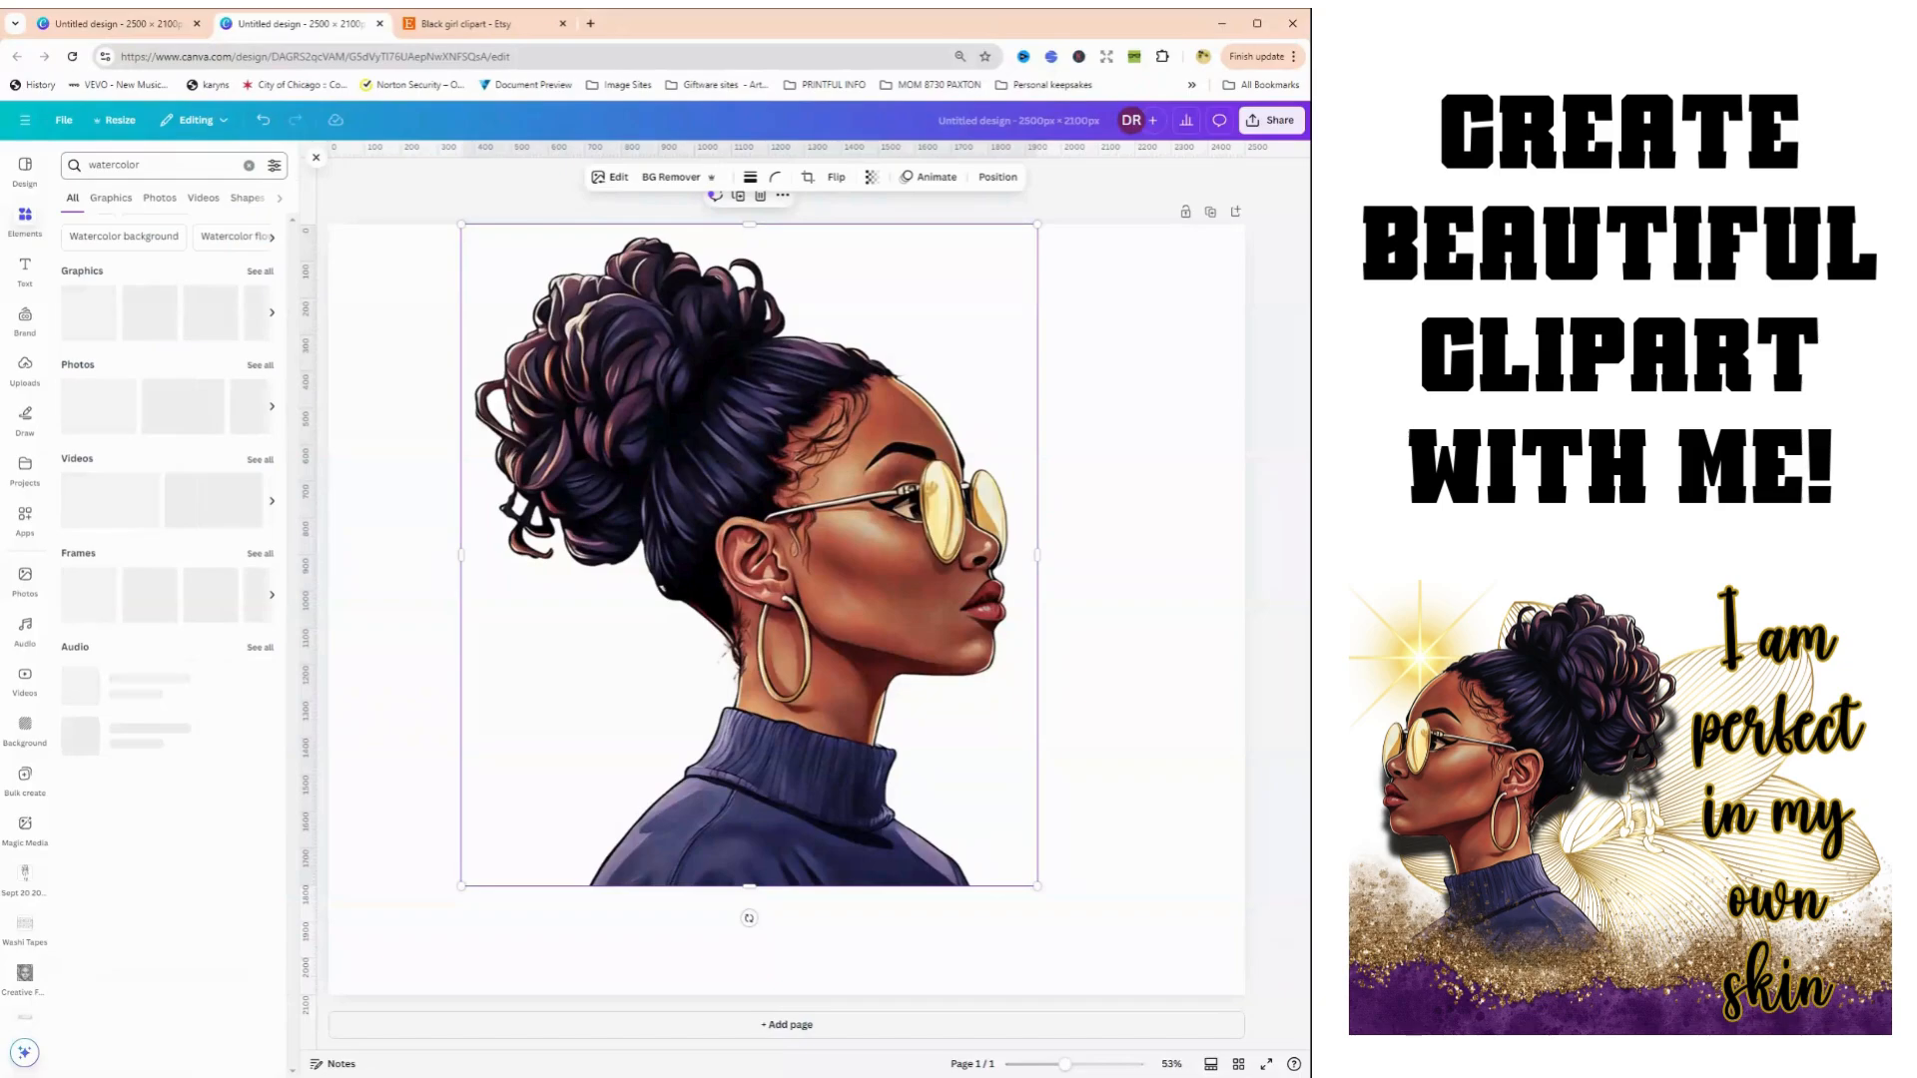
{"action": "left_click", "coordinate": [261, 271]}
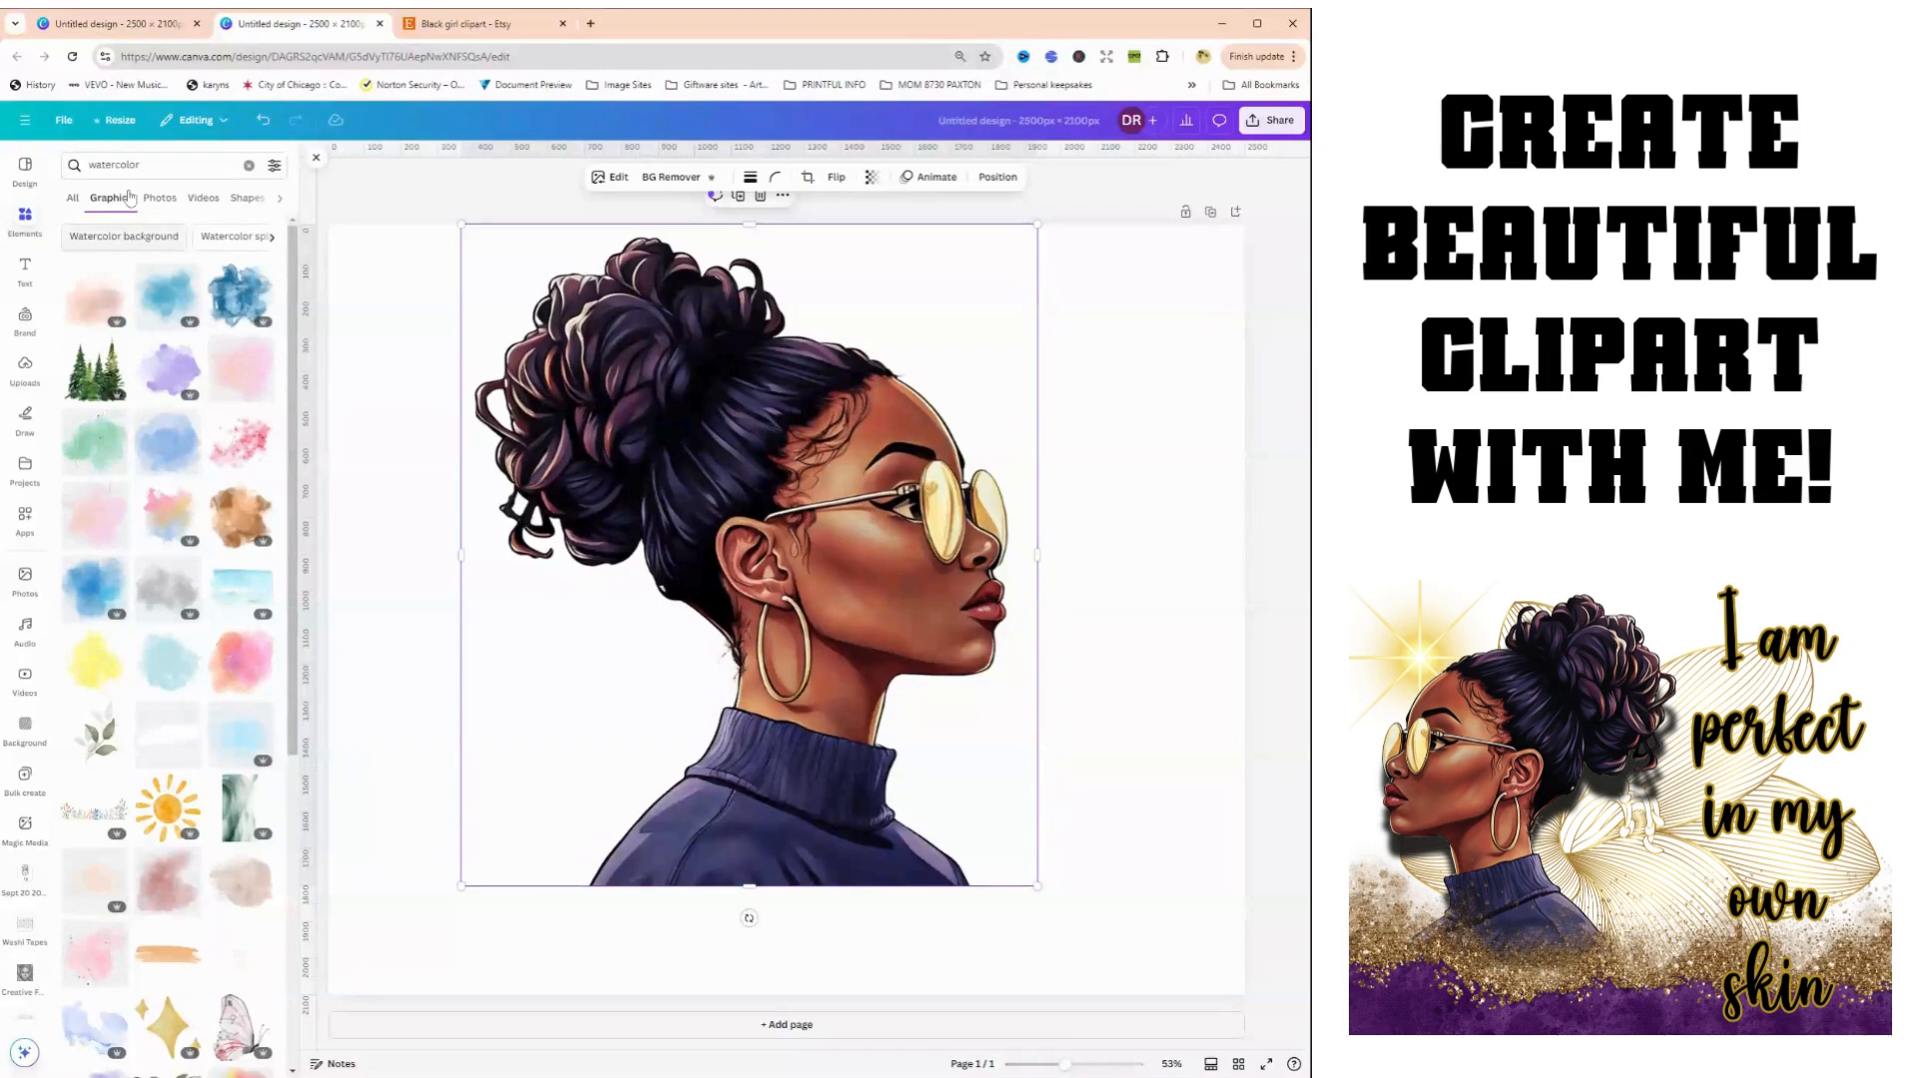
Narrow the graphics search to "watercolor purple gold" and add the purple and gold glitter border in the page's lower-left corner
{"action": "left_click", "coordinate": [150, 165]}
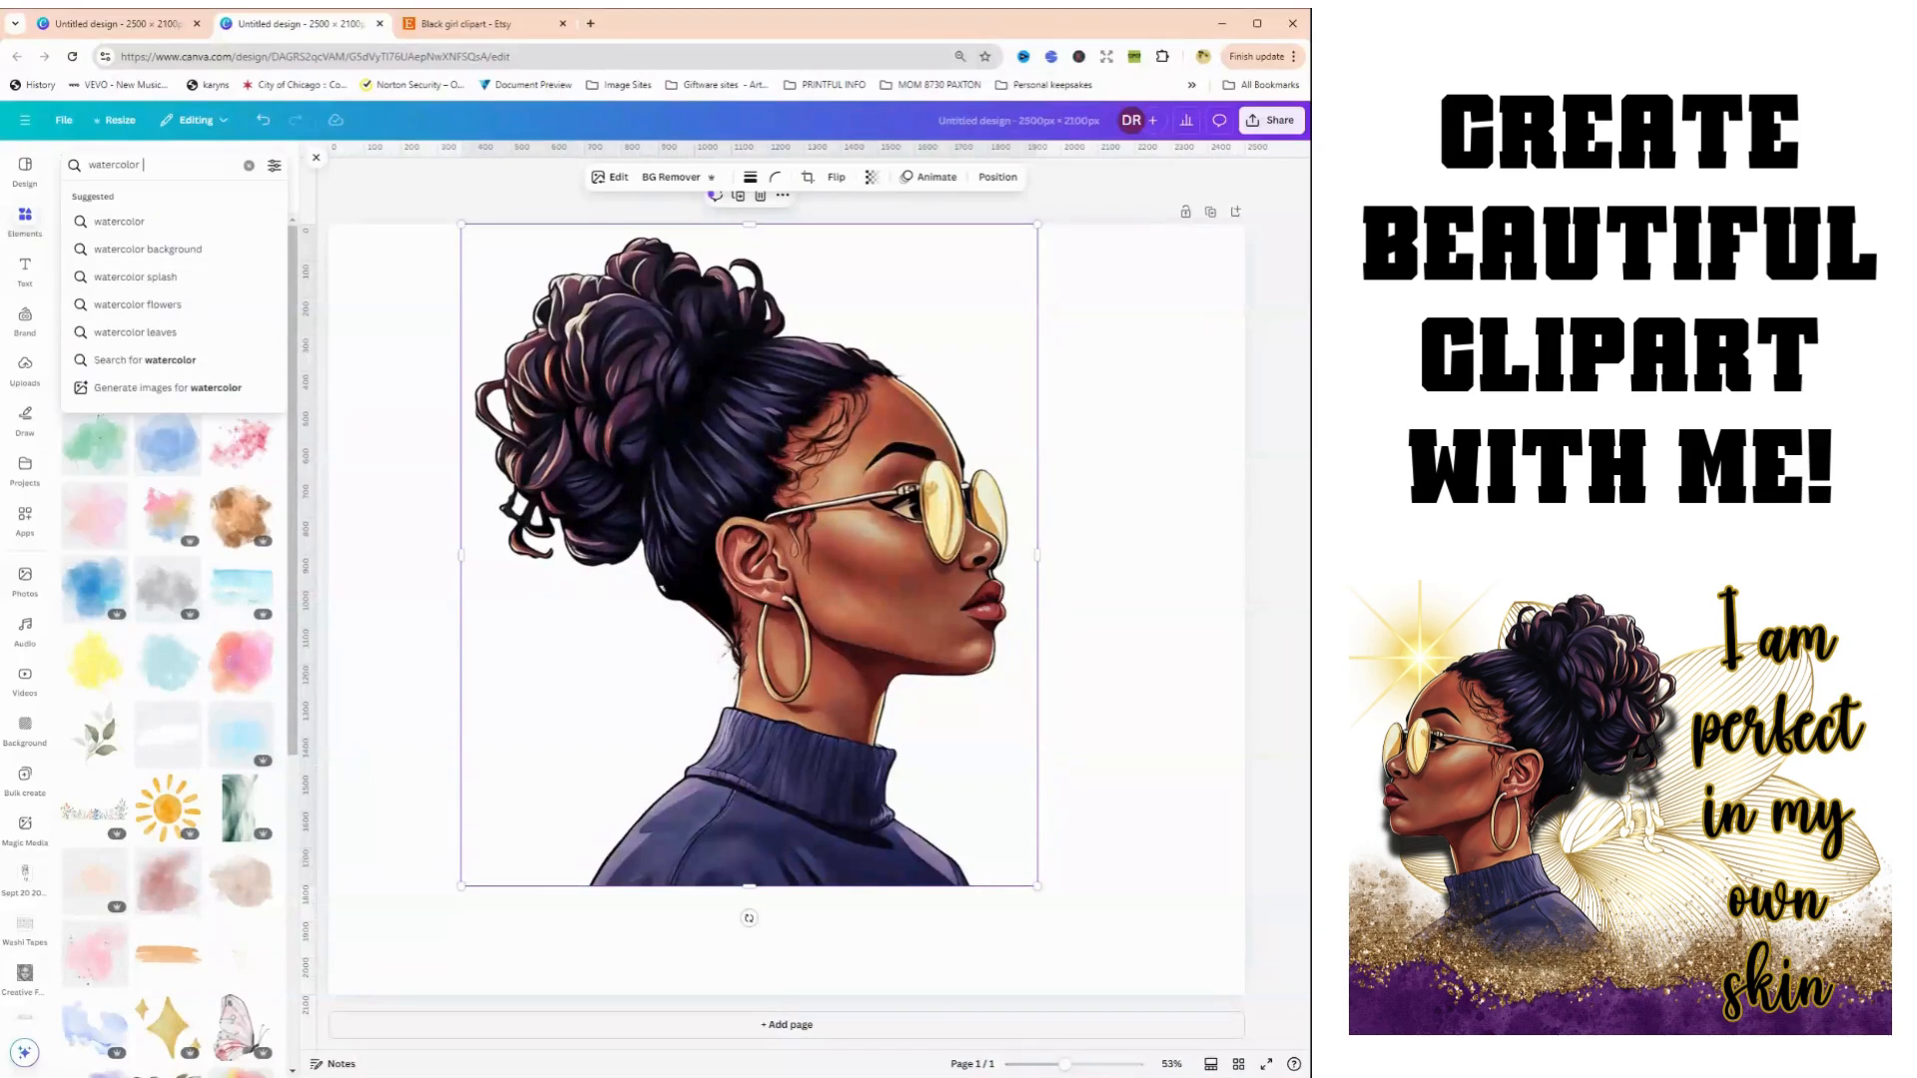
{"action": "type", "text": "purple gold"}
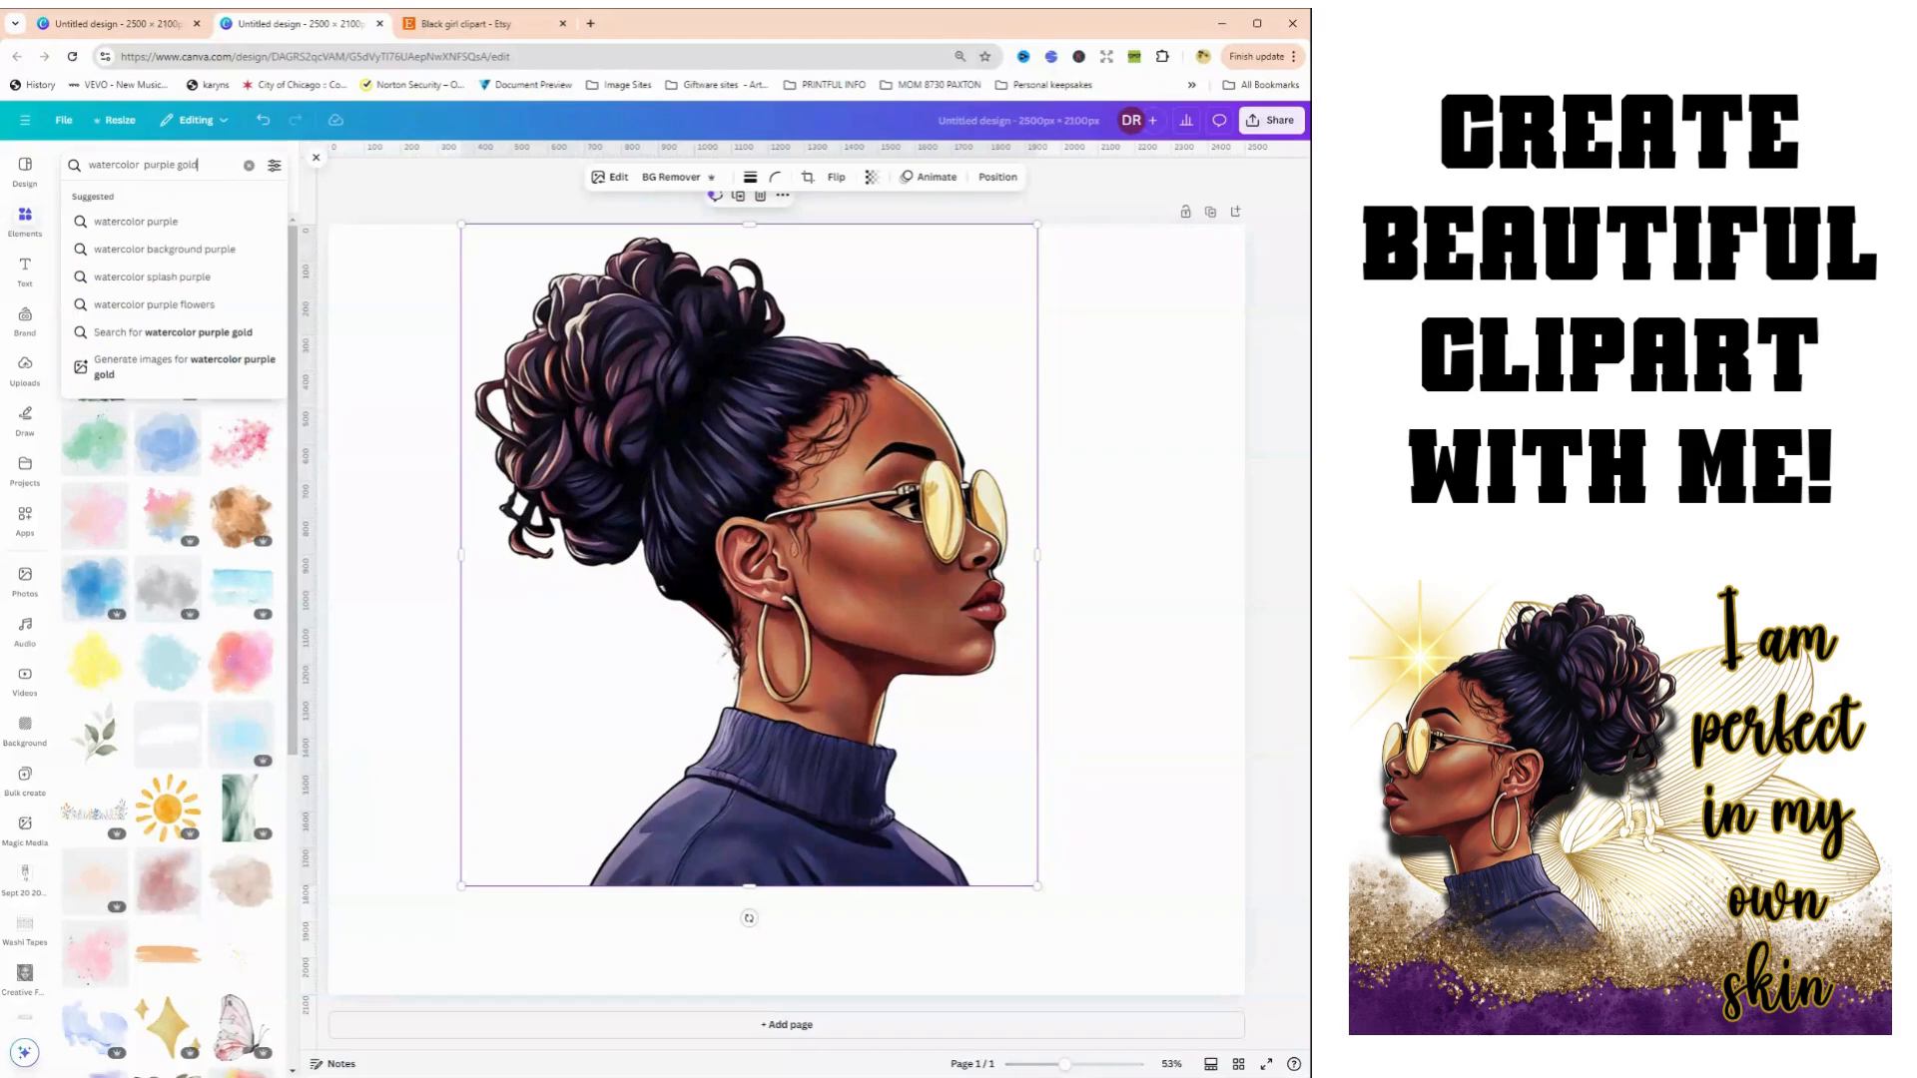
{"action": "key", "text": "Return"}
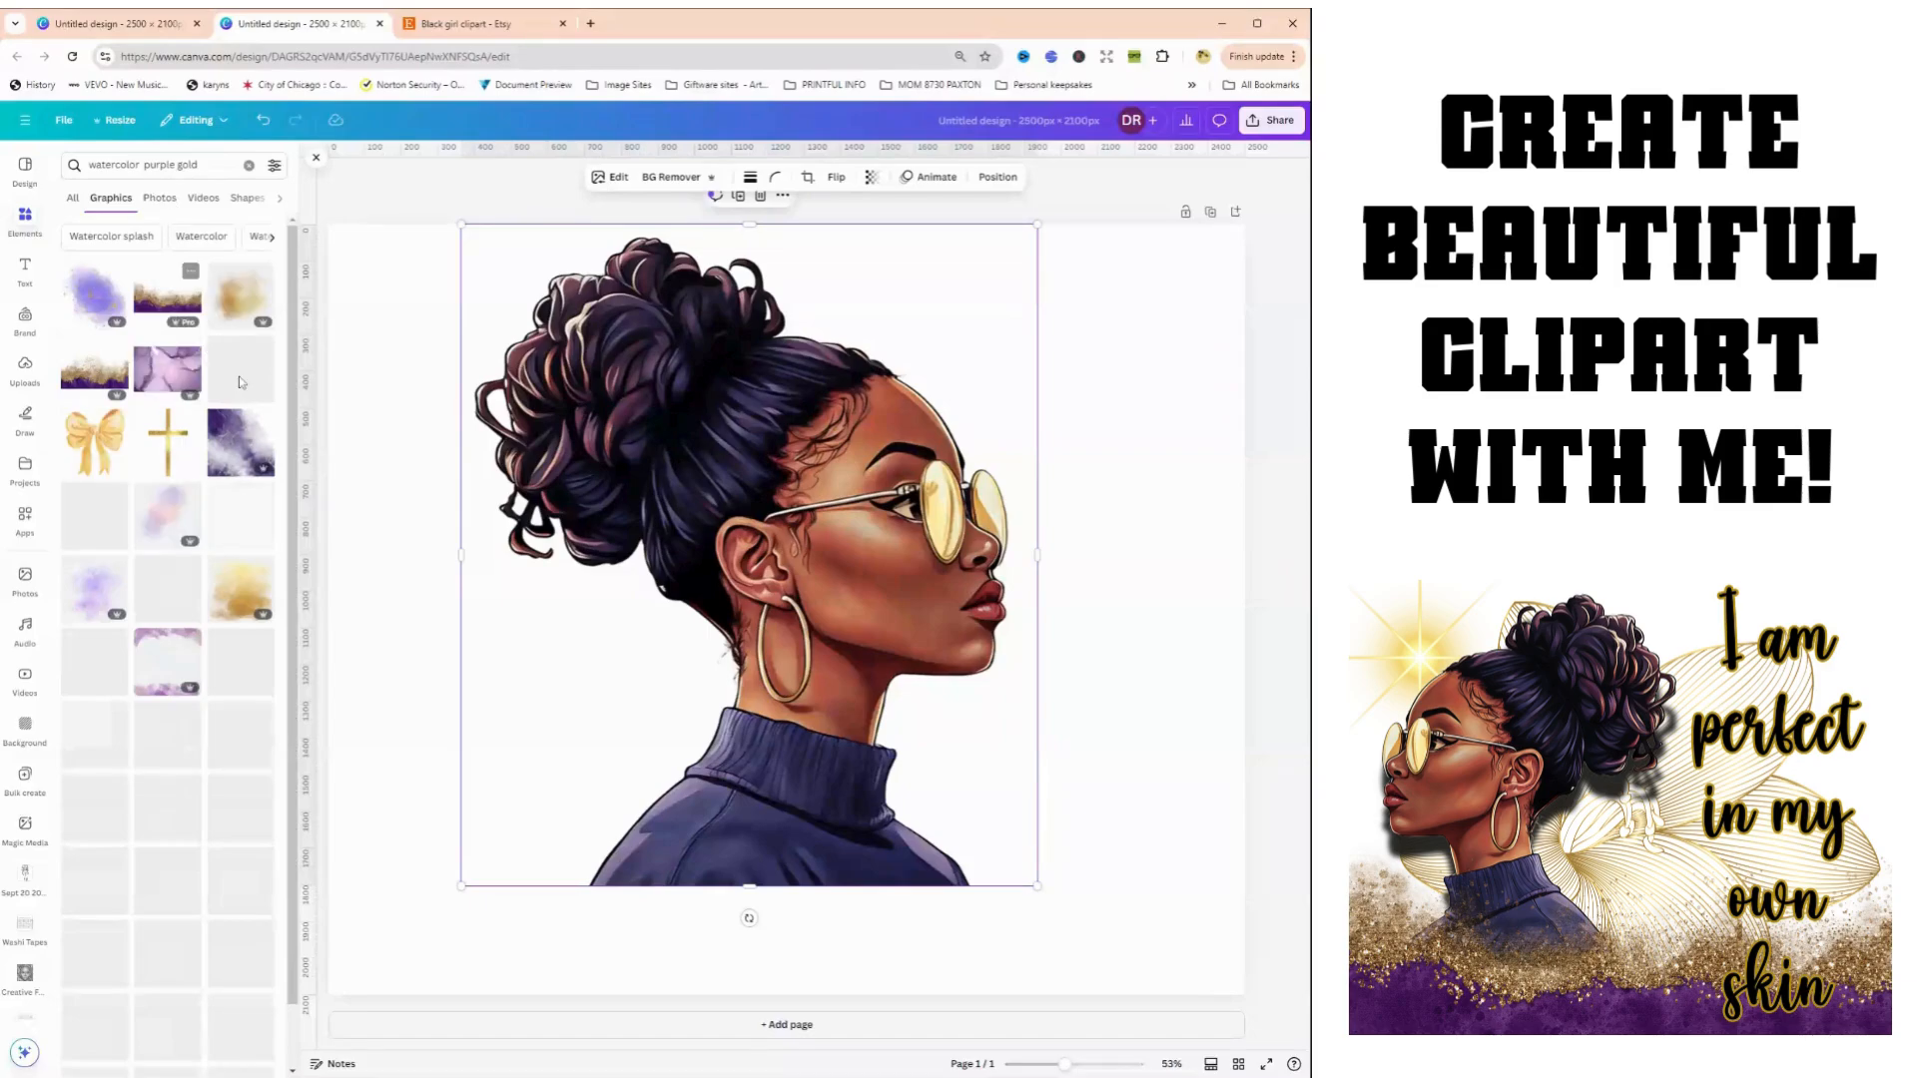
{"action": "left_click", "coordinate": [152, 307]}
{"action": "left_click_drag", "start_coordinate": [682, 665], "coordinate": [599, 875]}
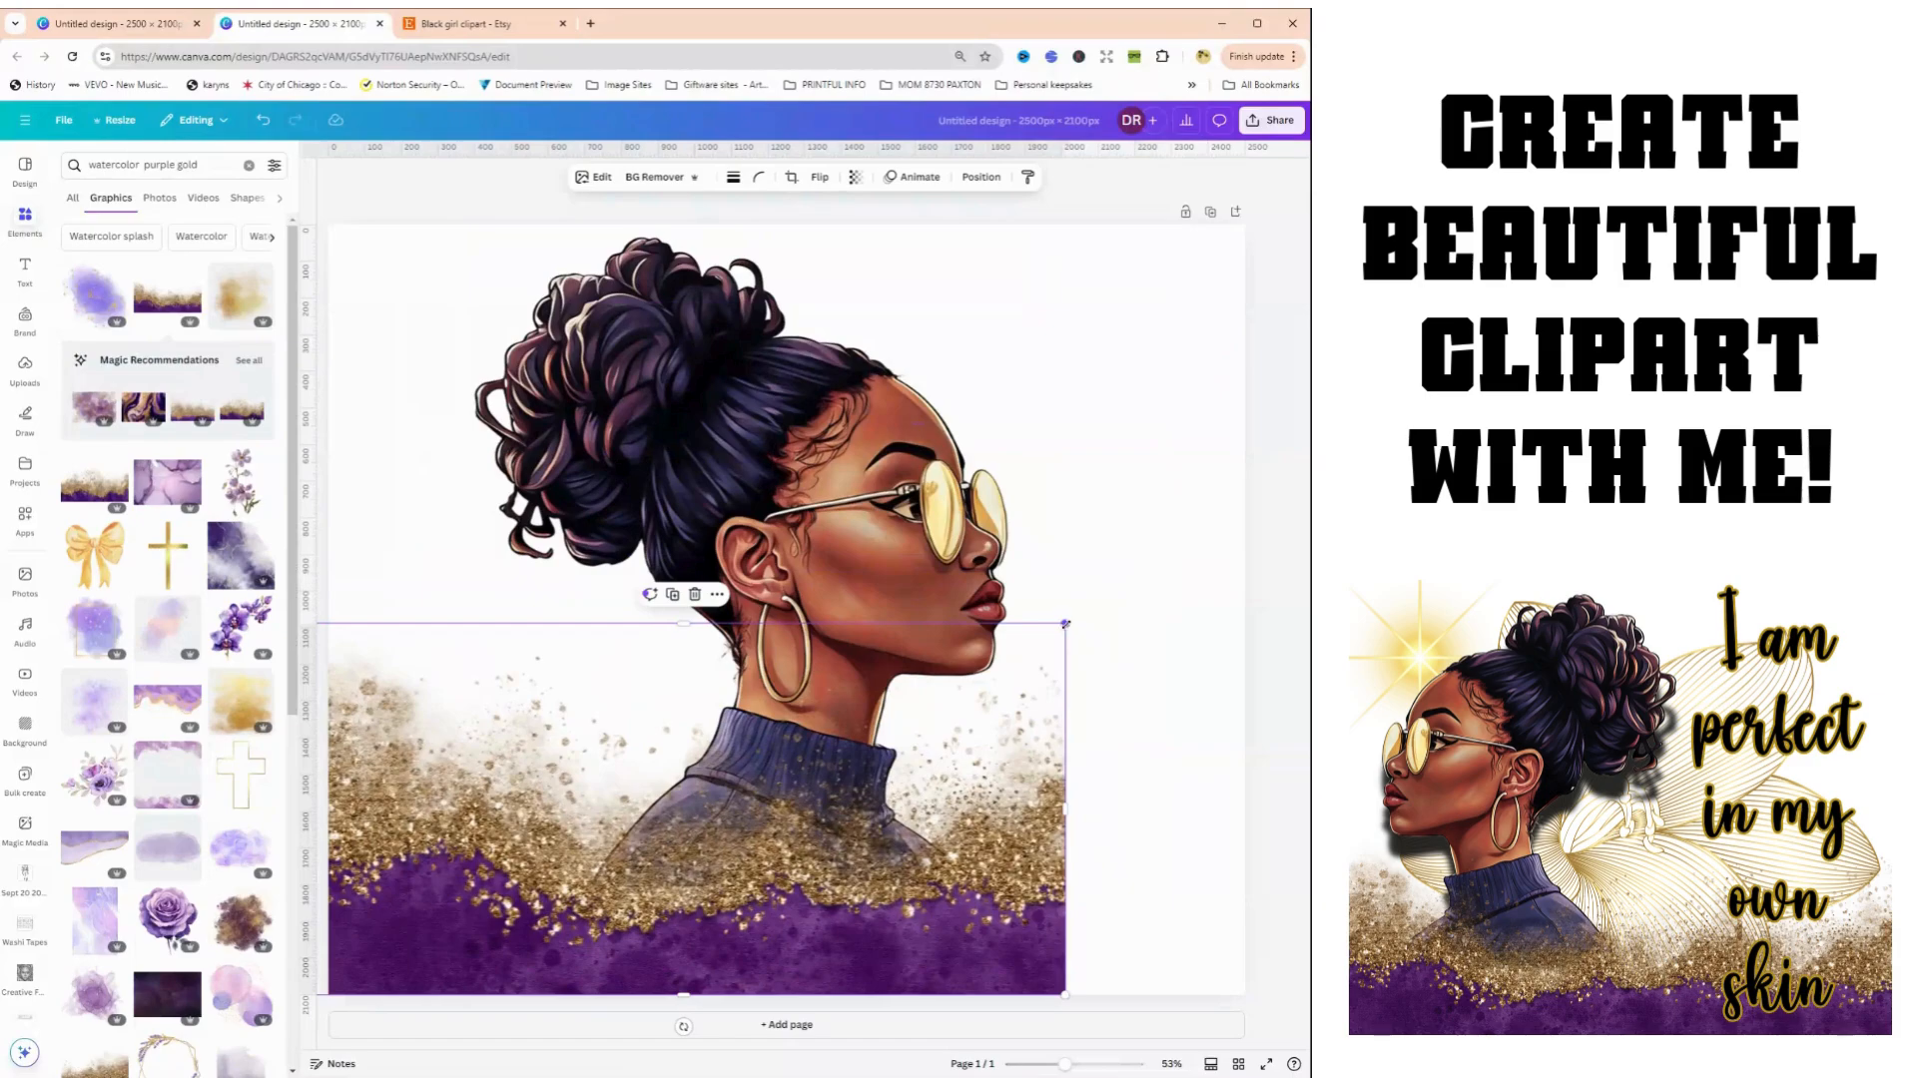
Resize the glitter border to about three quarters of the page width and align it with the page's left and bottom edges
{"action": "left_click_drag", "start_coordinate": [1129, 604], "coordinate": [1272, 582]}
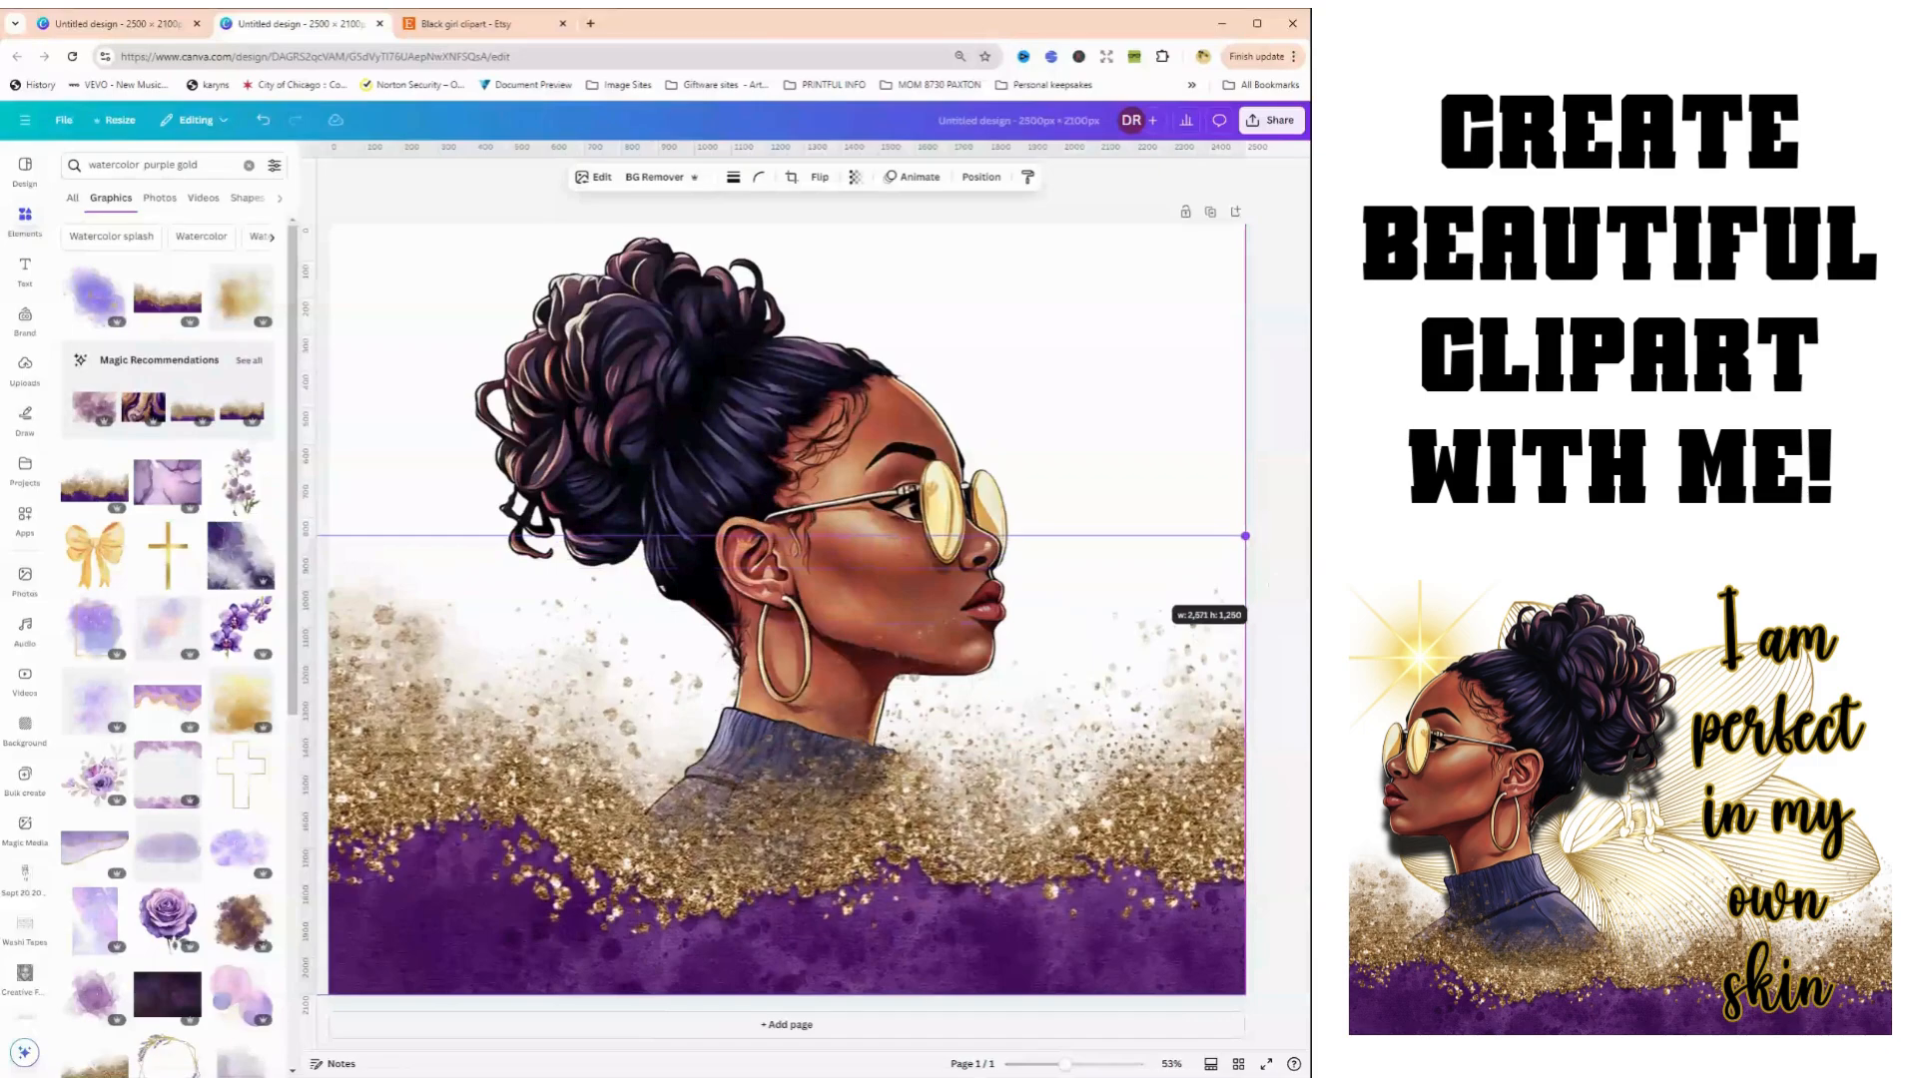
{"action": "left_click_drag", "start_coordinate": [1268, 582], "coordinate": [1028, 768]}
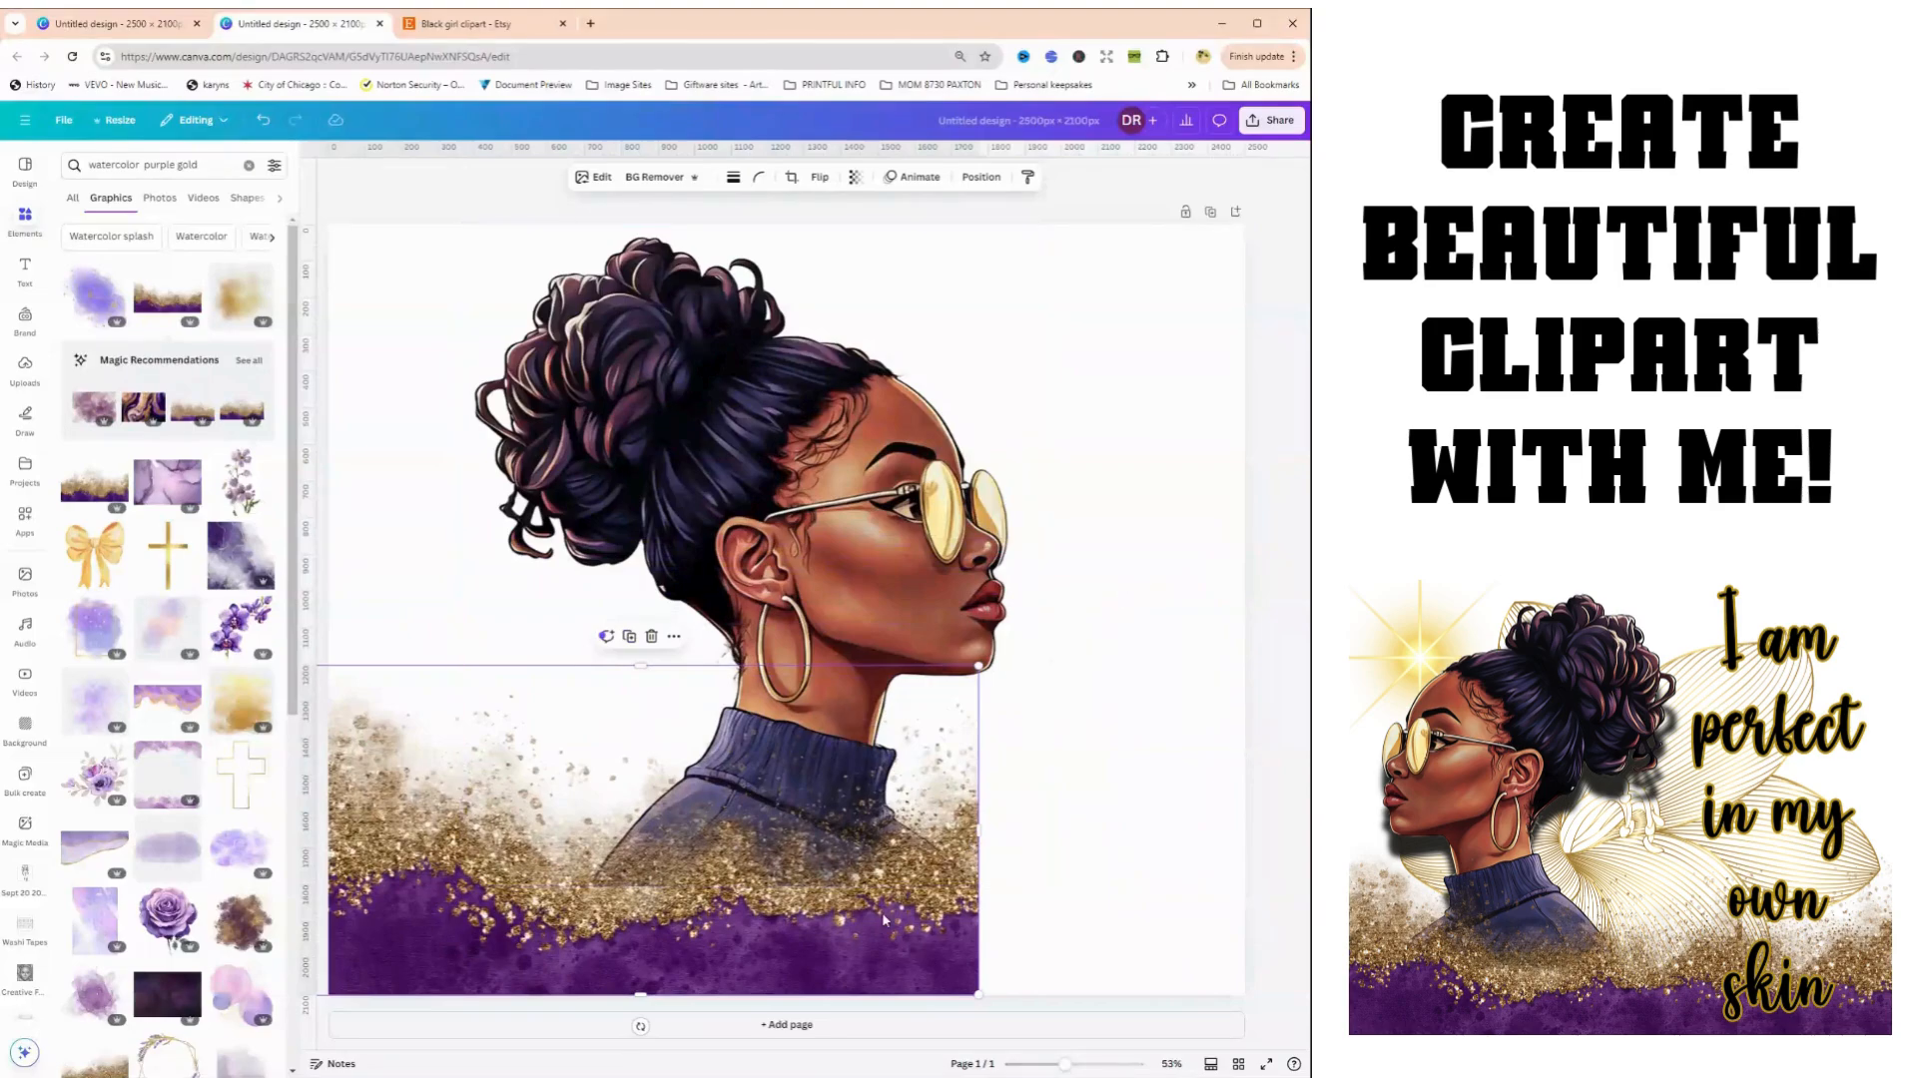
{"action": "left_click_drag", "start_coordinate": [851, 965], "coordinate": [858, 961]}
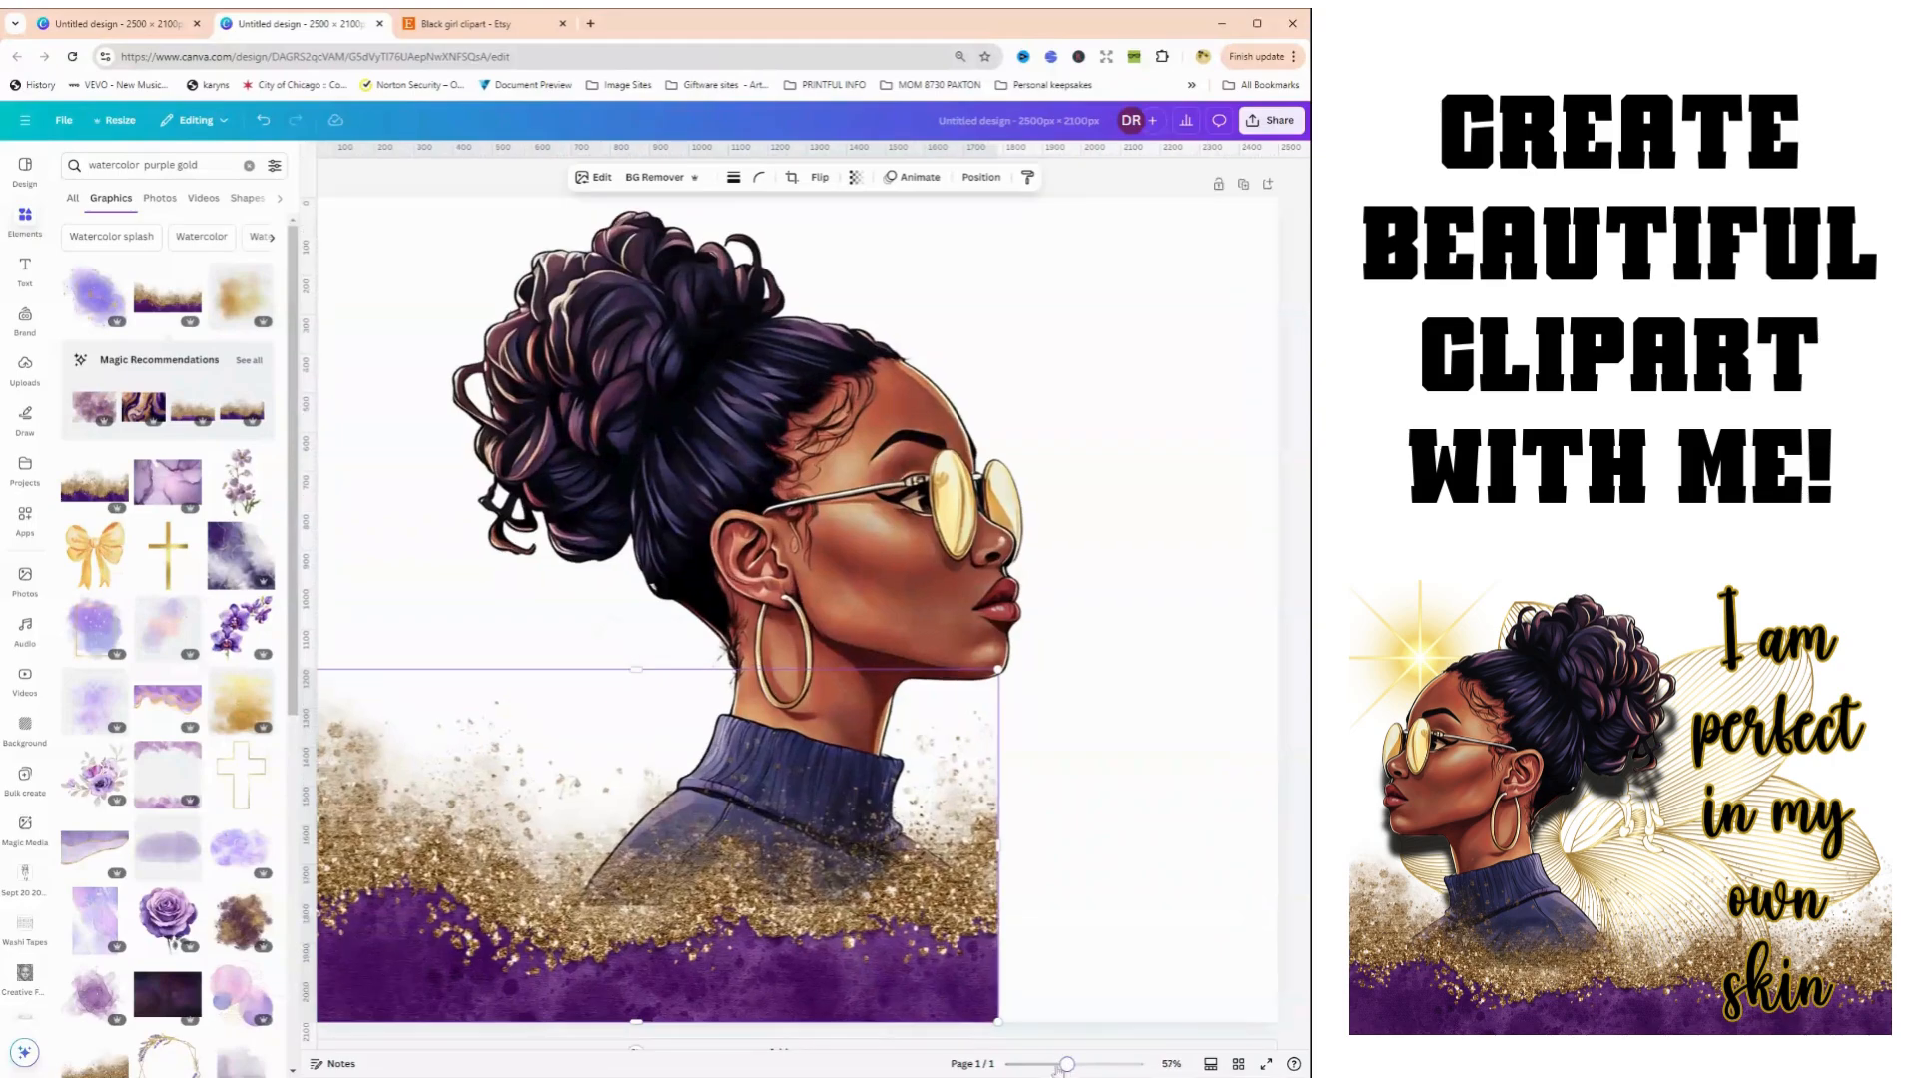
{"action": "left_click_drag", "start_coordinate": [1065, 1064], "coordinate": [1057, 1065]}
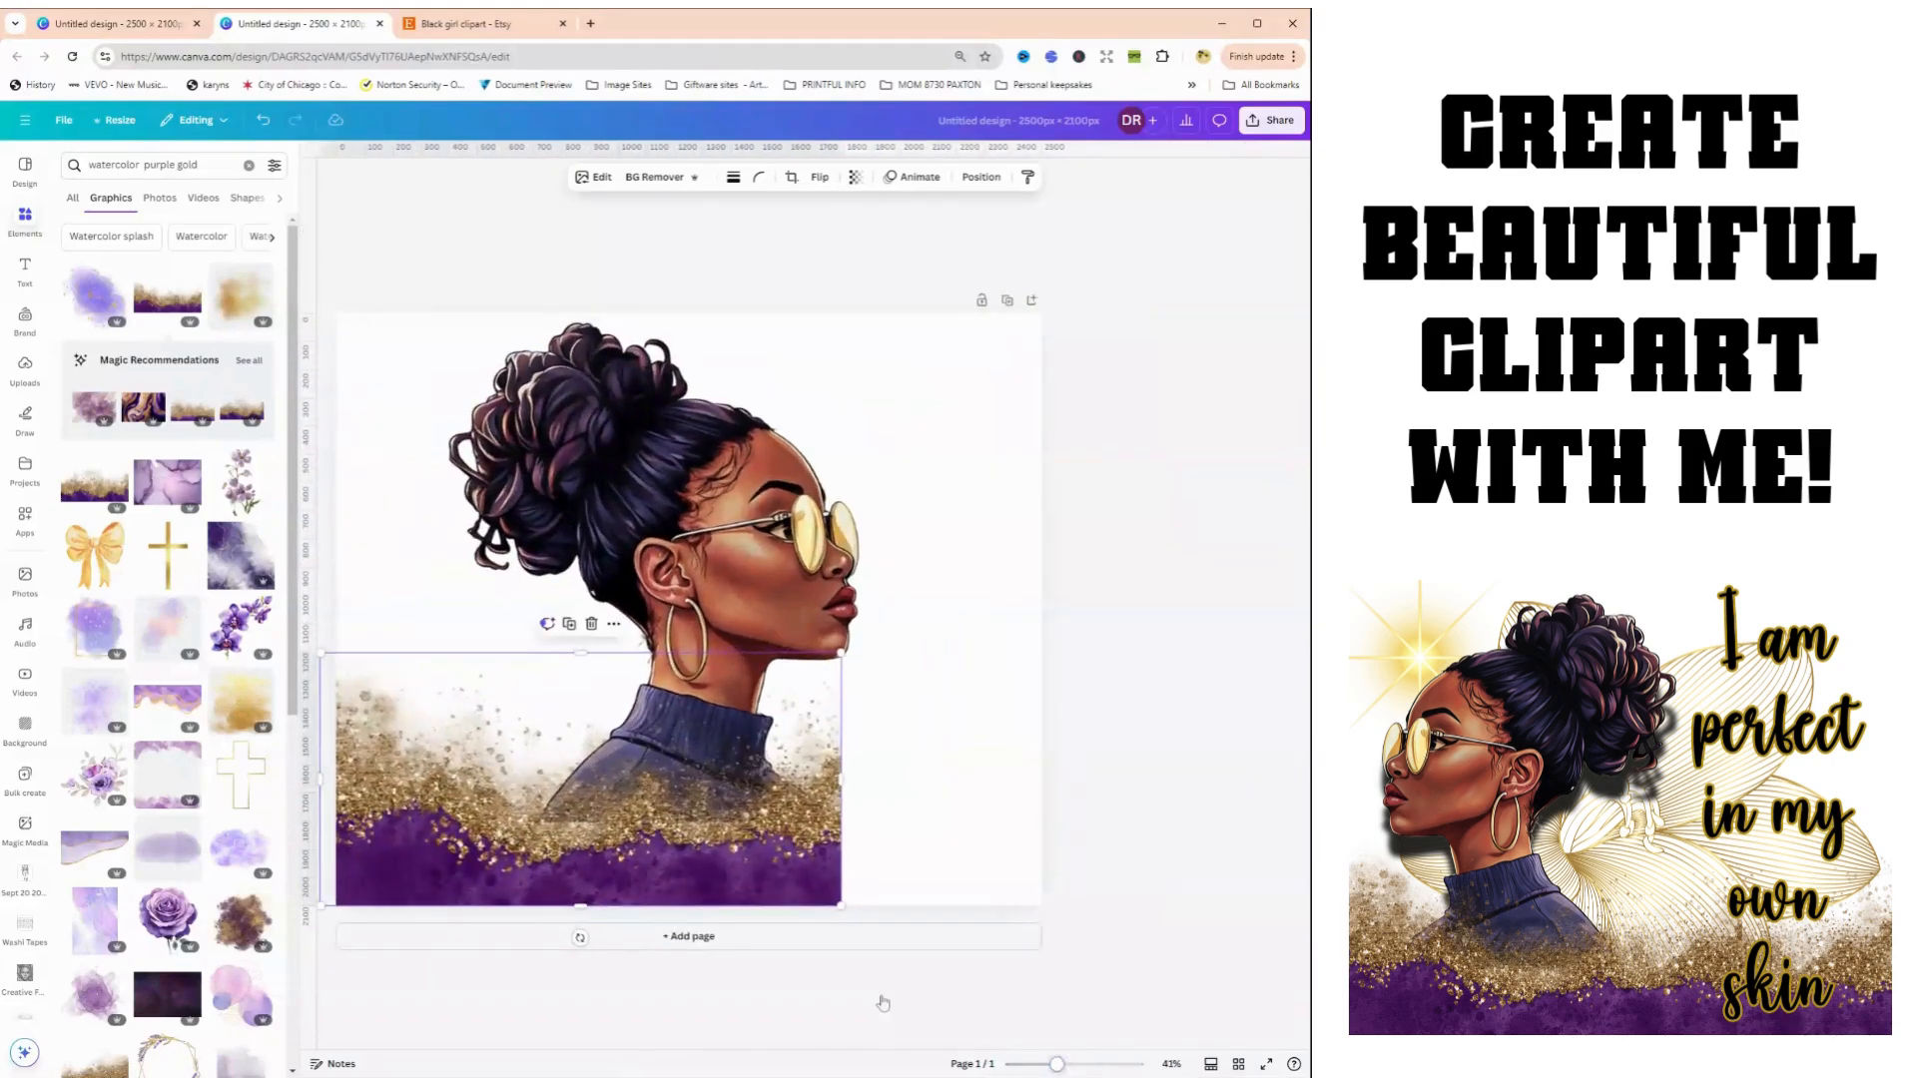
{"action": "left_click_drag", "start_coordinate": [654, 803], "coordinate": [639, 801]}
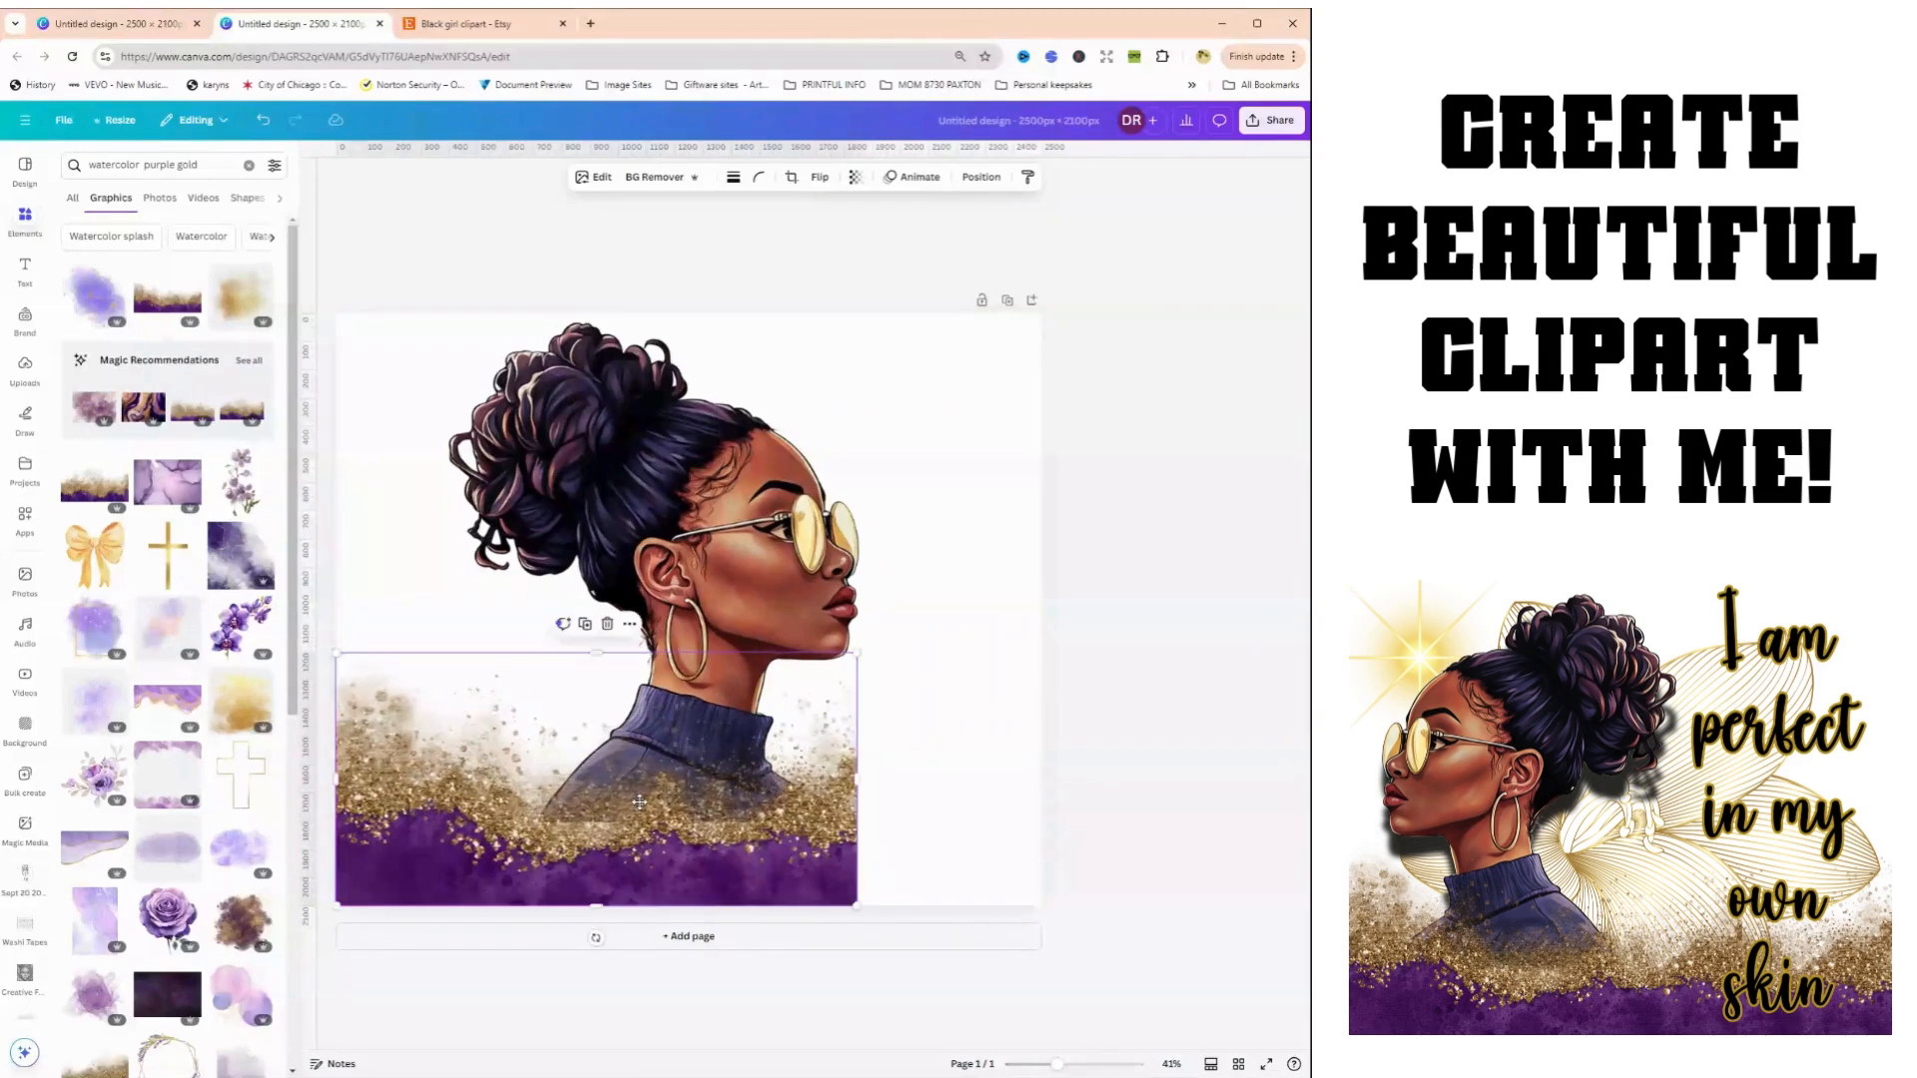
Enlarge the woman image slightly so its lower edge reaches the purple band, and move it to the page's left edge
{"action": "left_click", "coordinate": [652, 753]}
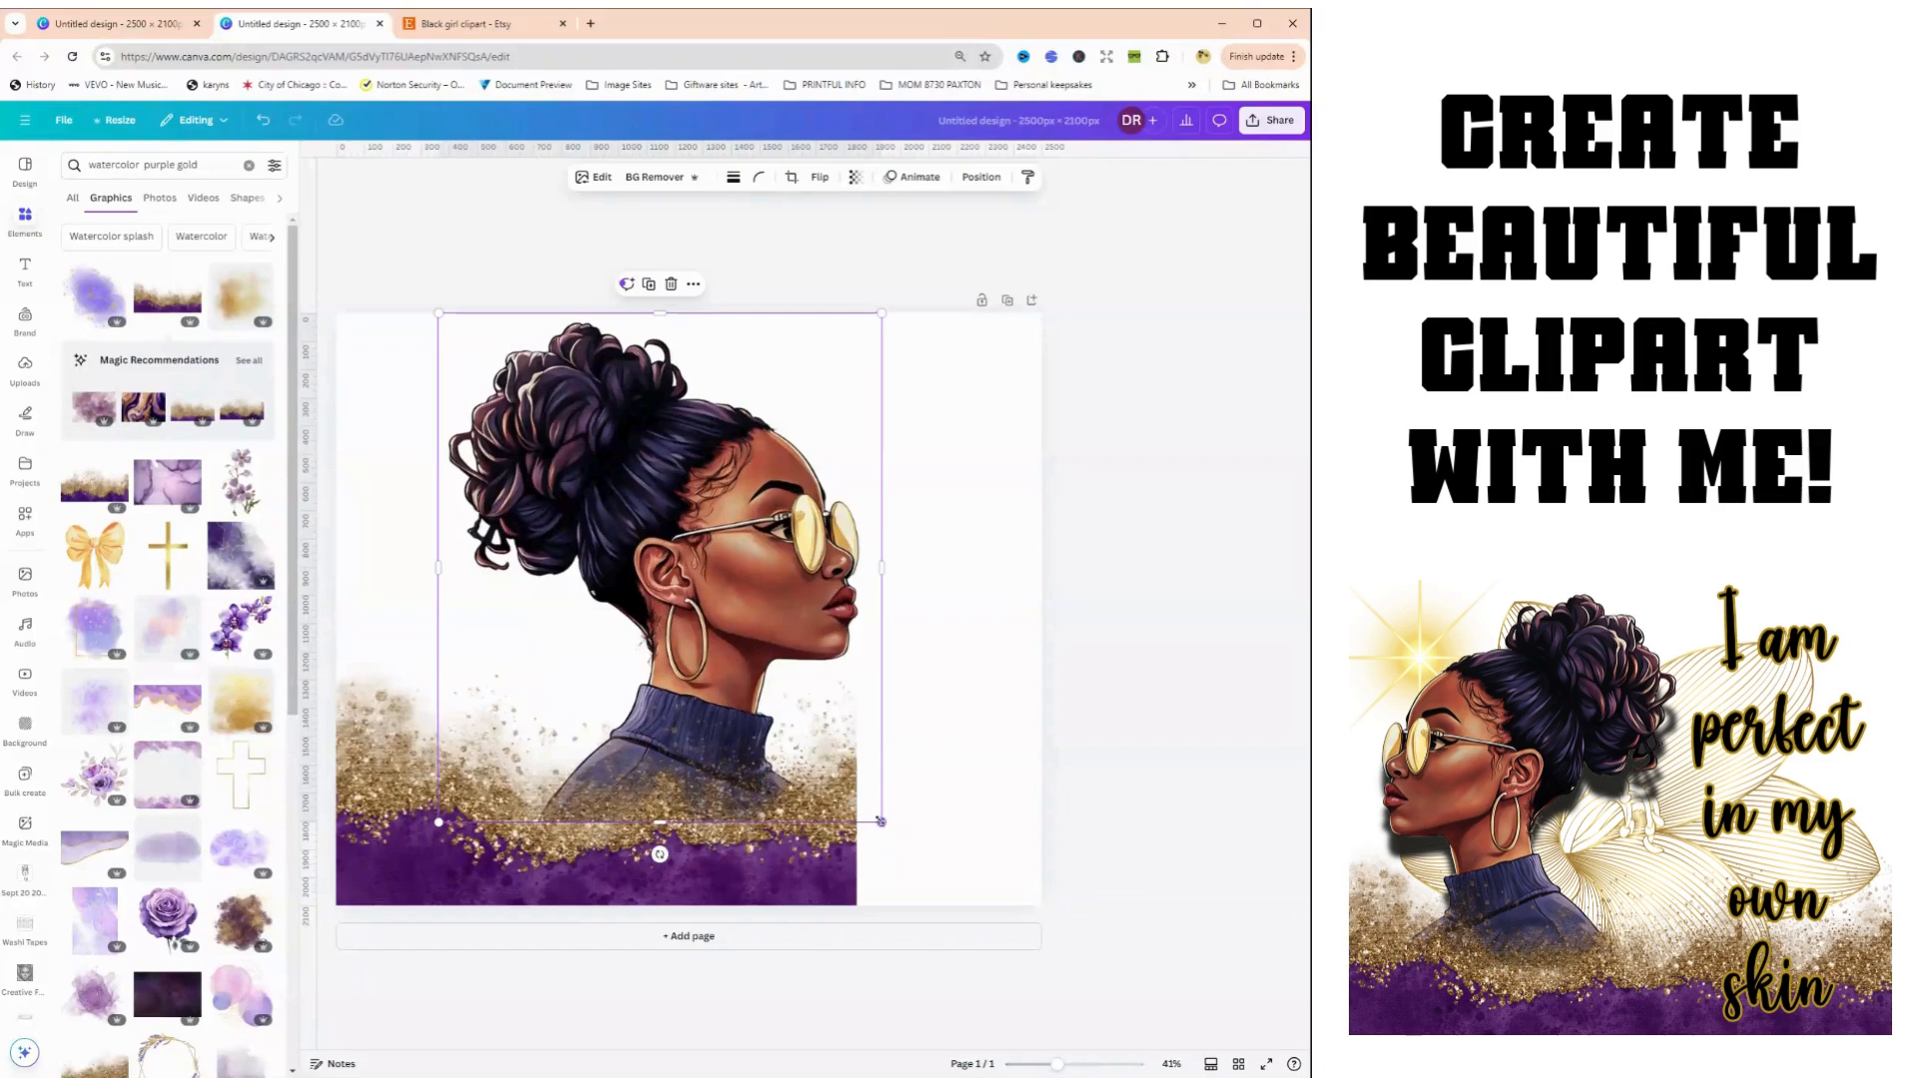
{"action": "left_click_drag", "start_coordinate": [880, 821], "coordinate": [918, 865]}
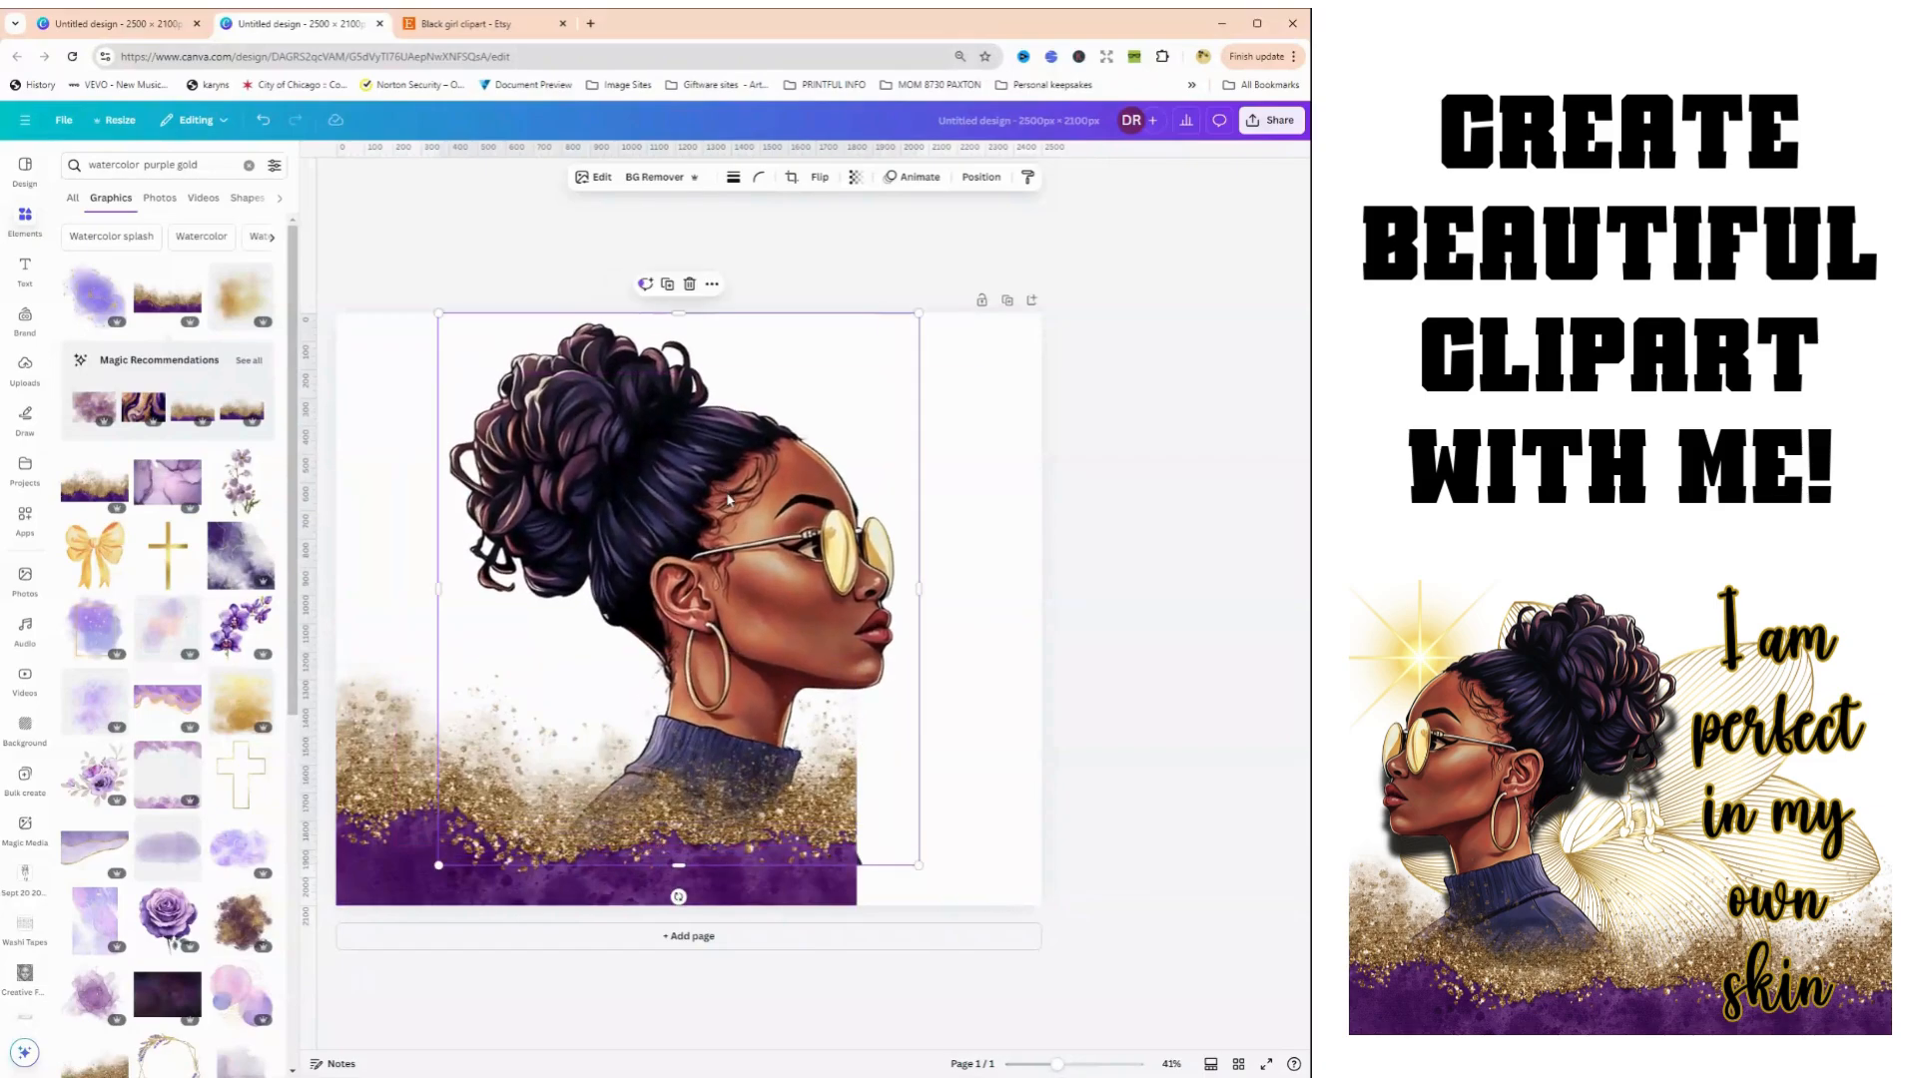
{"action": "left_click_drag", "start_coordinate": [726, 499], "coordinate": [627, 486]}
Duplicate the glitter border and place the copy in the page's lower-right corner
{"action": "left_click", "coordinate": [689, 761]}
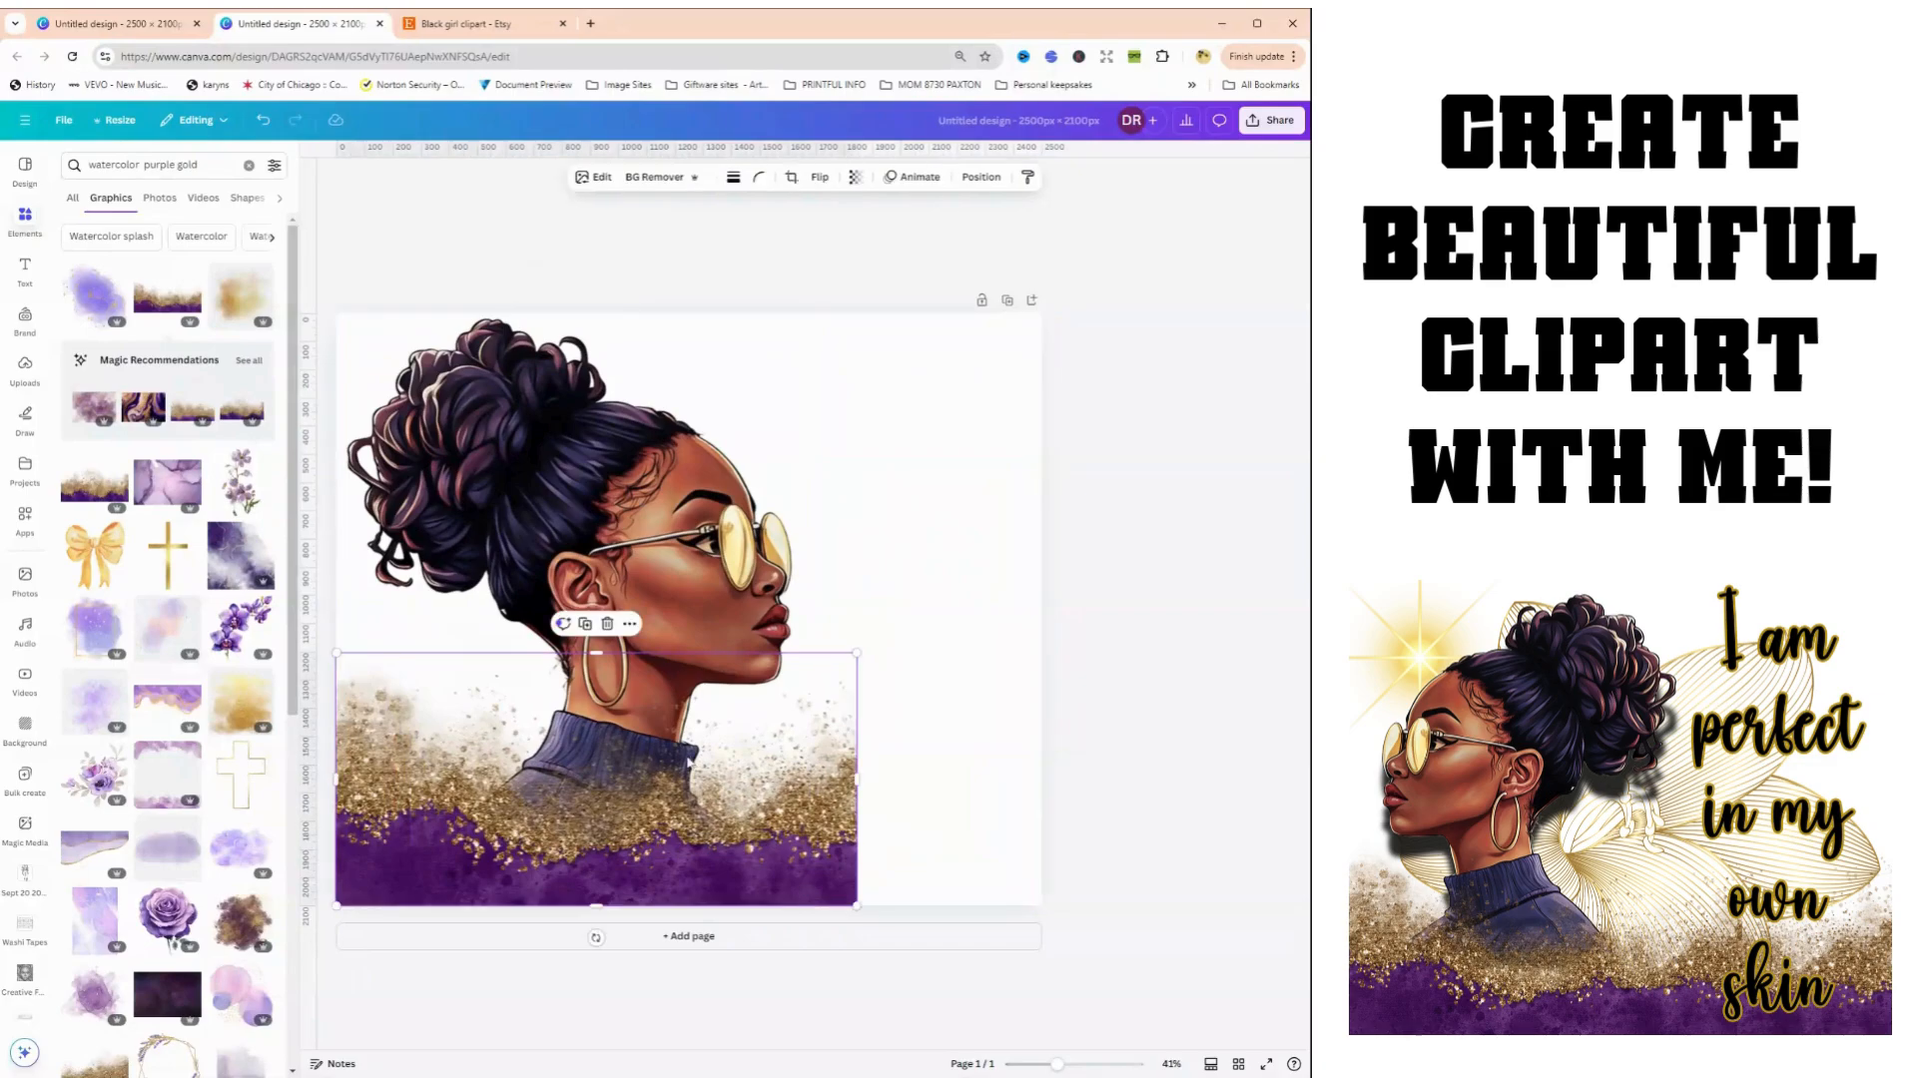
{"action": "left_click", "coordinate": [585, 623]}
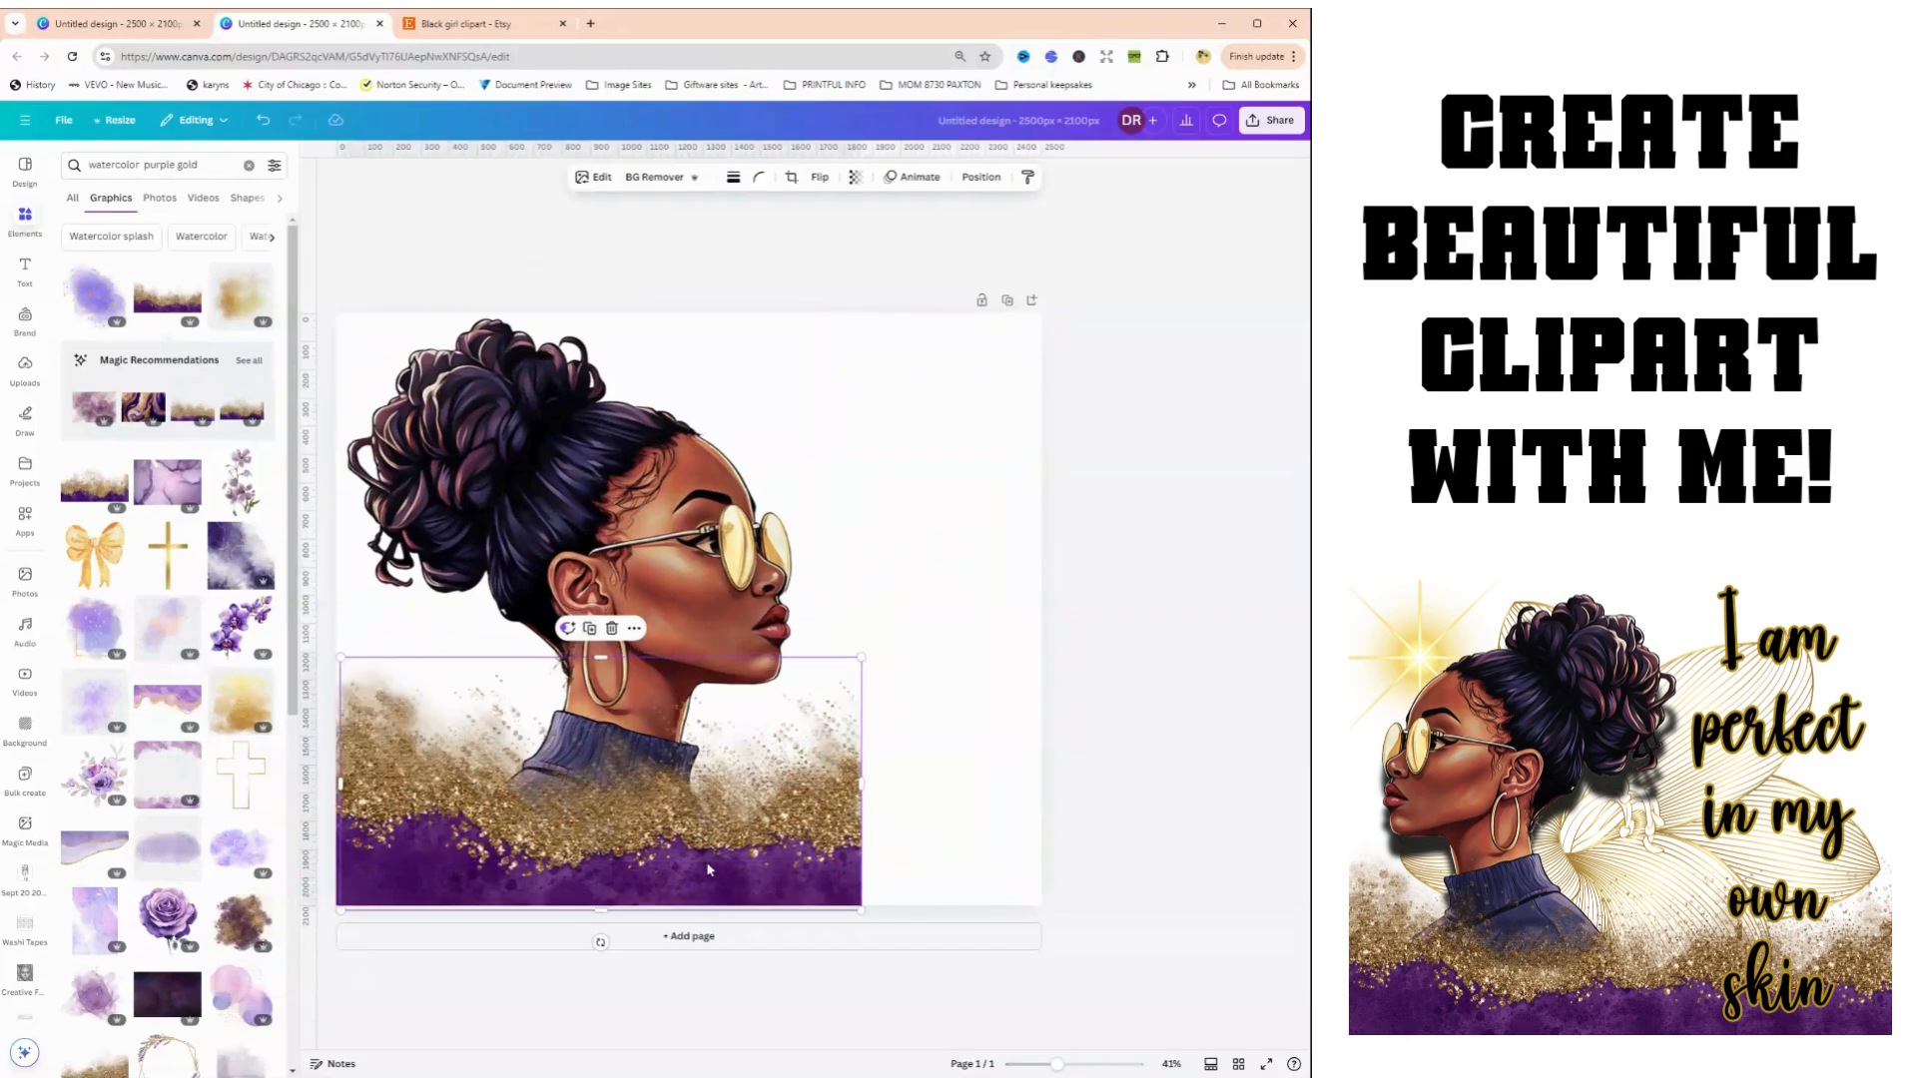
{"action": "left_click_drag", "start_coordinate": [711, 869], "coordinate": [893, 866]}
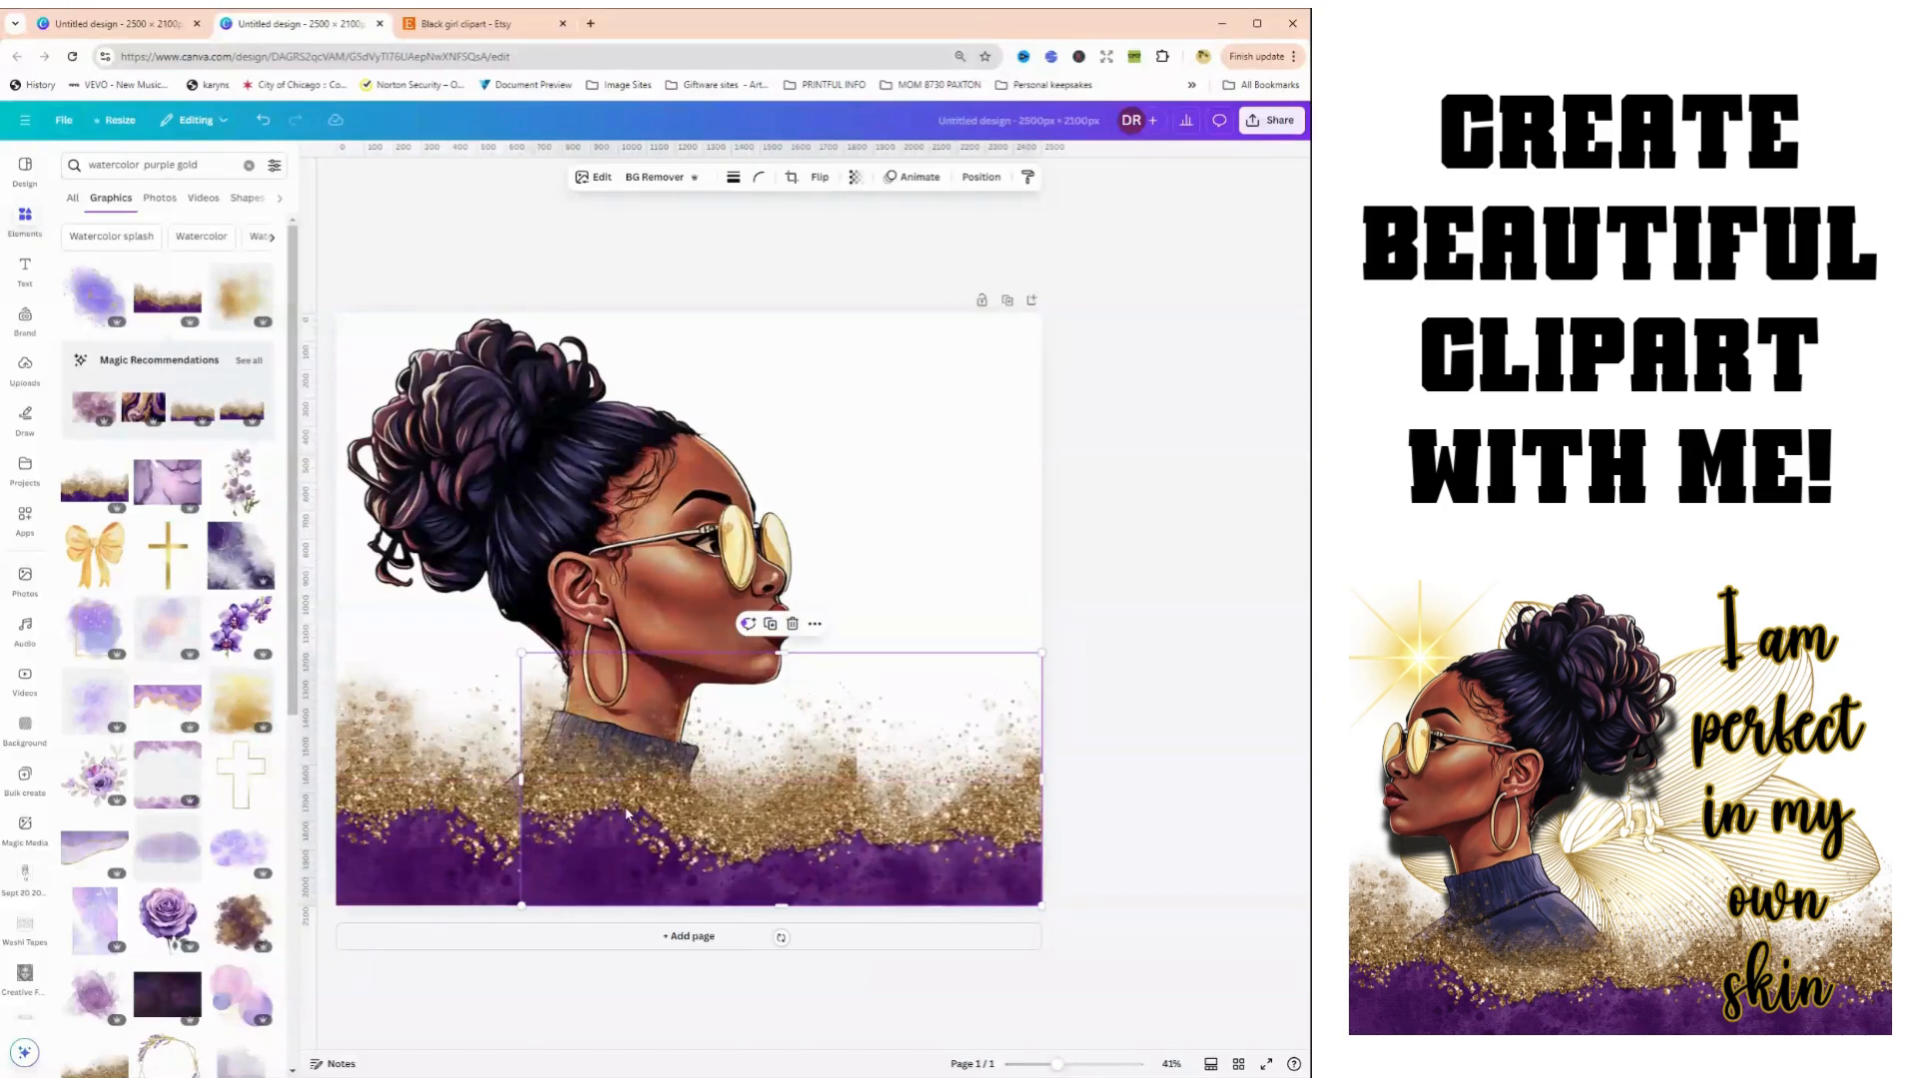
Crop the overlapping inner sides of the two glitter borders and bring the pieces together with only a narrow overlap
{"action": "left_click_drag", "start_coordinate": [518, 779], "coordinate": [850, 801]}
{"action": "left_click", "coordinate": [826, 831]}
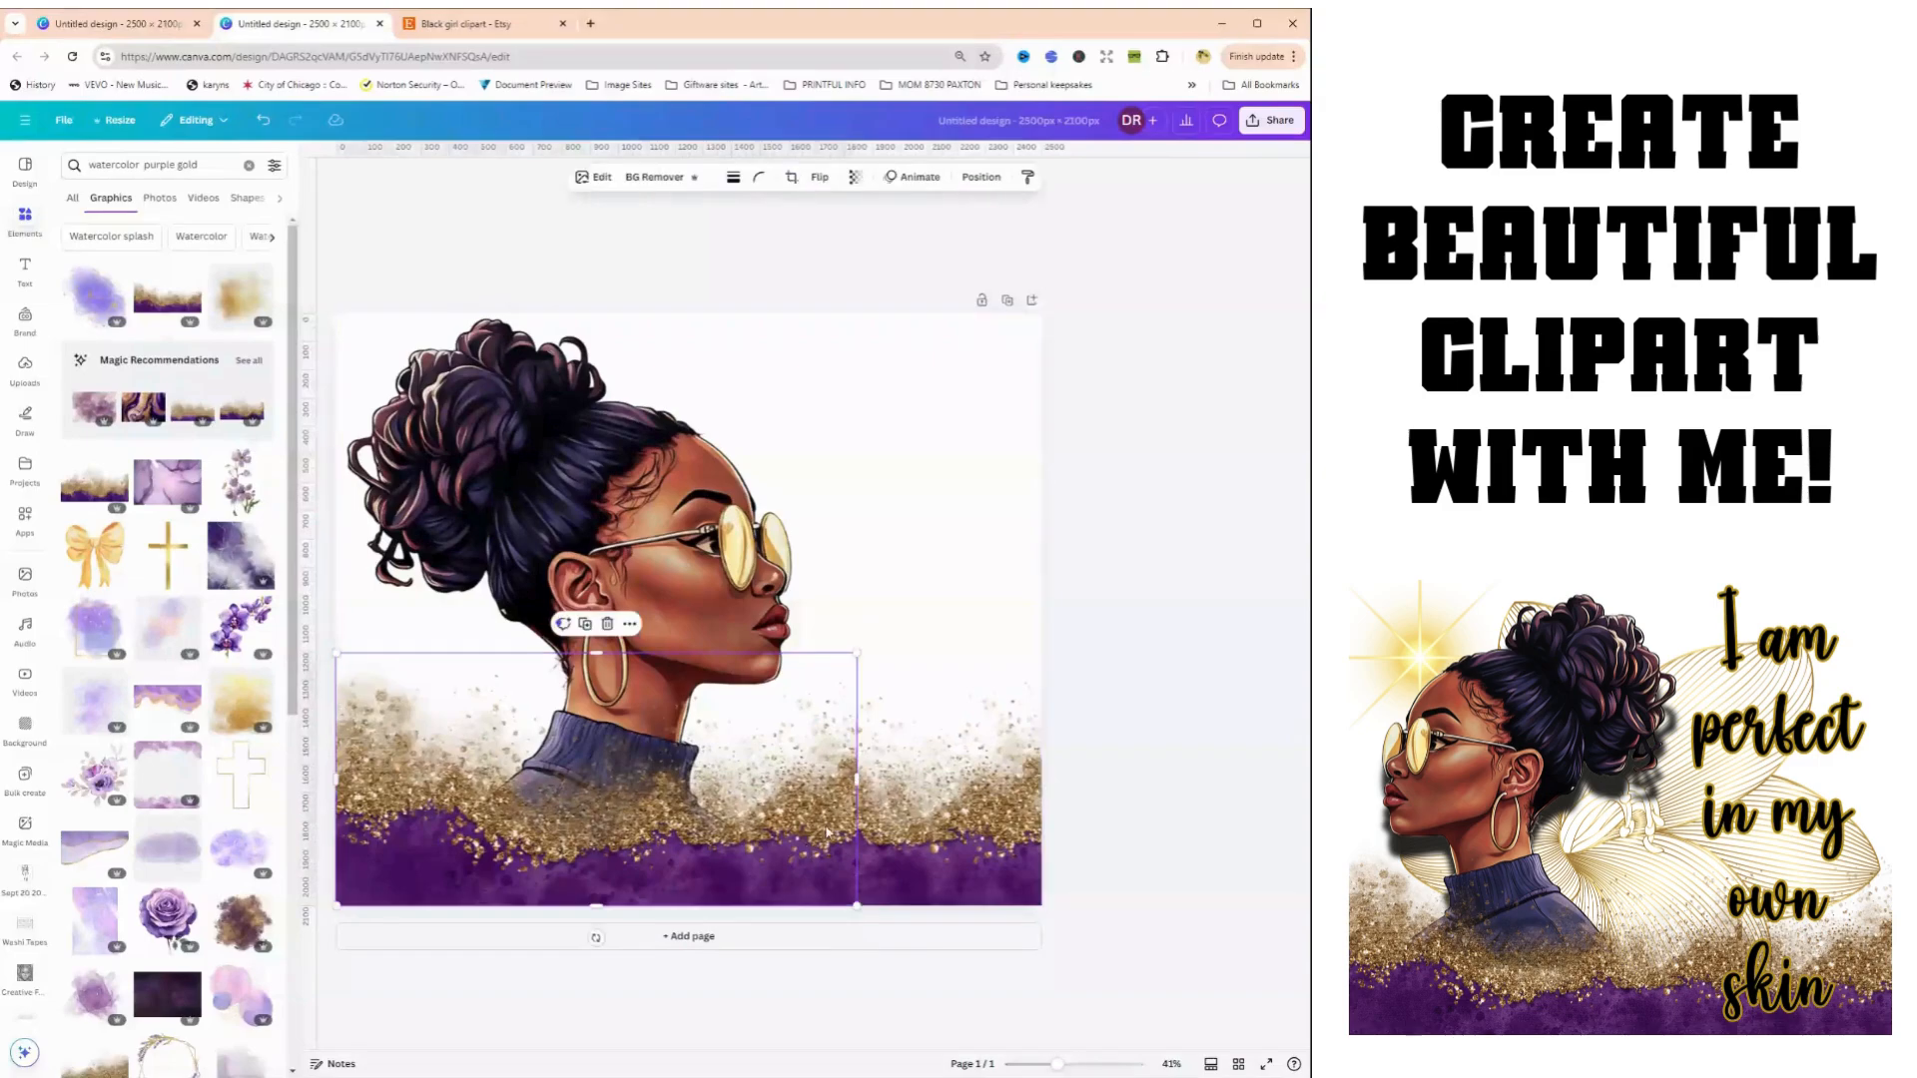
{"action": "left_click_drag", "start_coordinate": [854, 778], "coordinate": [919, 809]}
{"action": "left_click", "coordinate": [897, 821]}
{"action": "left_click", "coordinate": [867, 611]}
{"action": "left_click", "coordinate": [925, 807]}
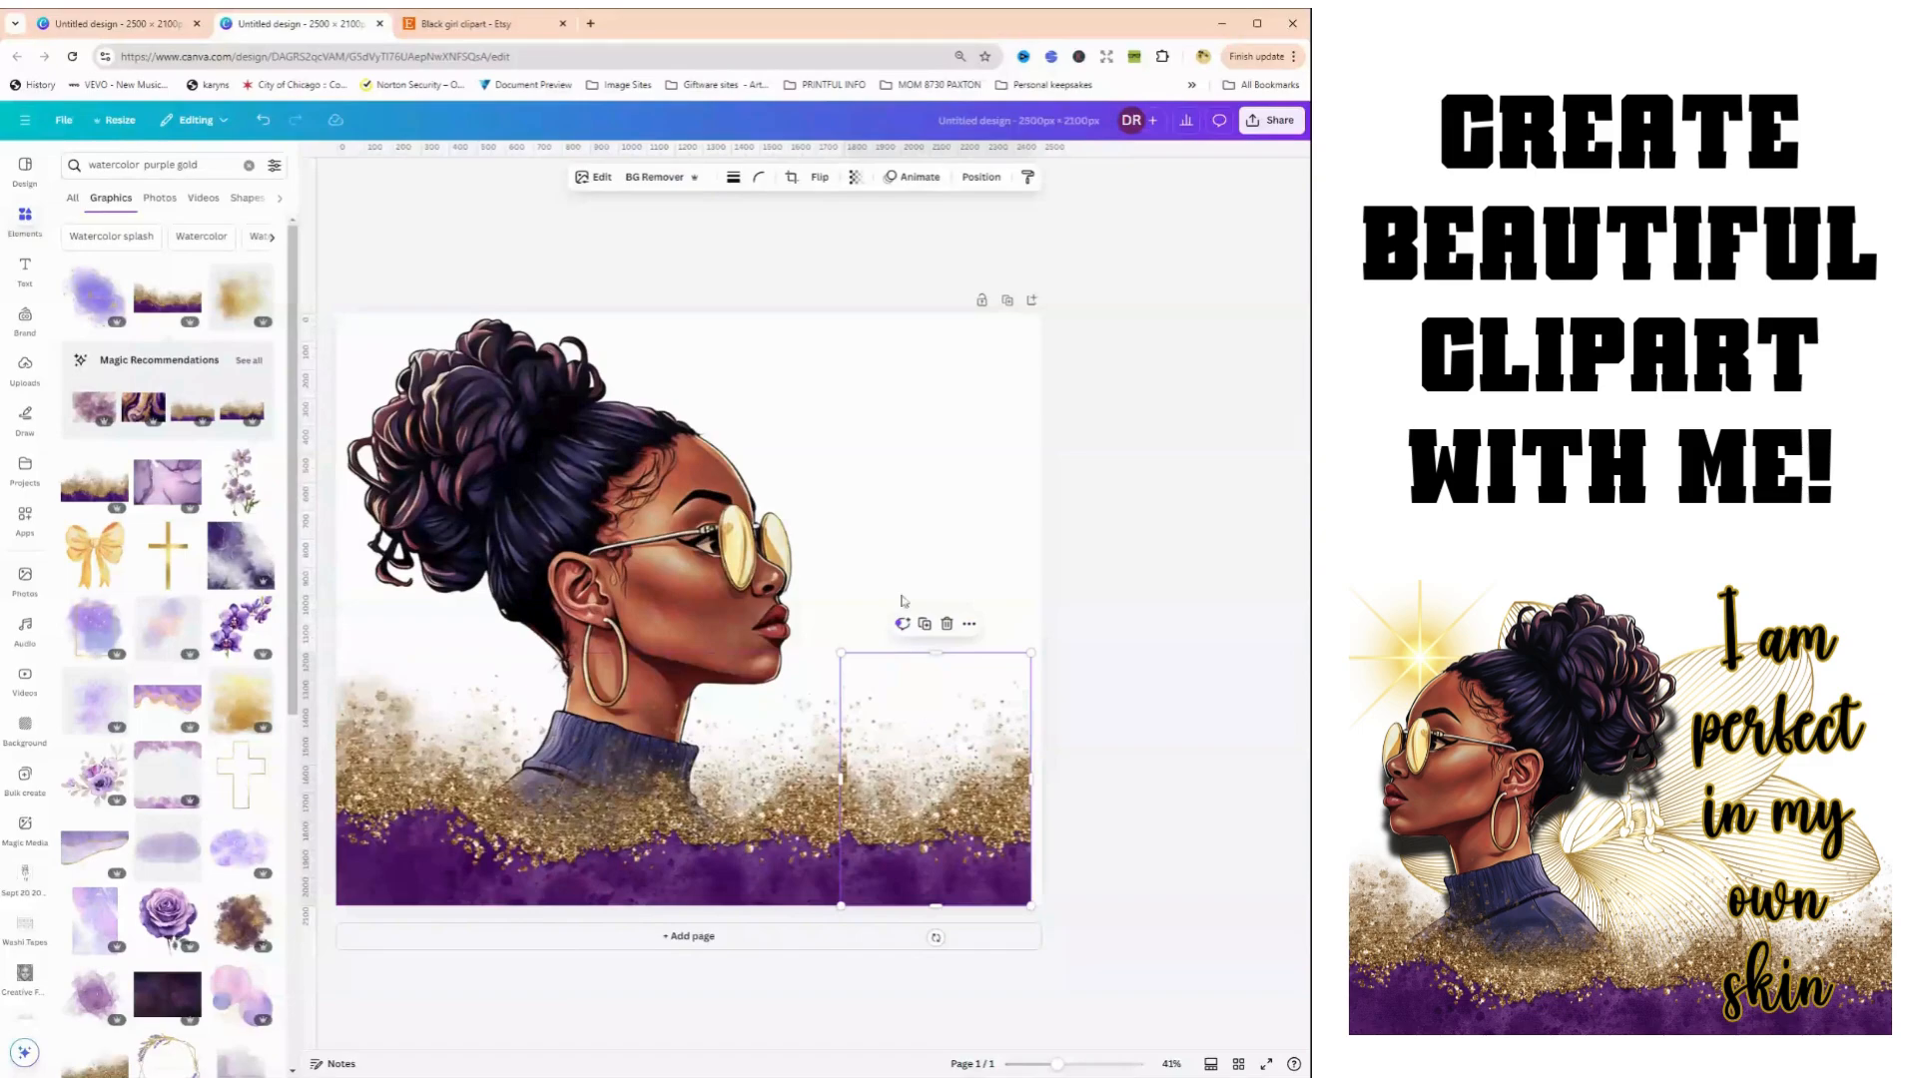
Widen the right-hand glitter border piece until it reaches the page's right edge
{"action": "left_click", "coordinate": [896, 529]}
{"action": "left_click", "coordinate": [991, 838]}
{"action": "left_click_drag", "start_coordinate": [1030, 779], "coordinate": [1046, 781]}
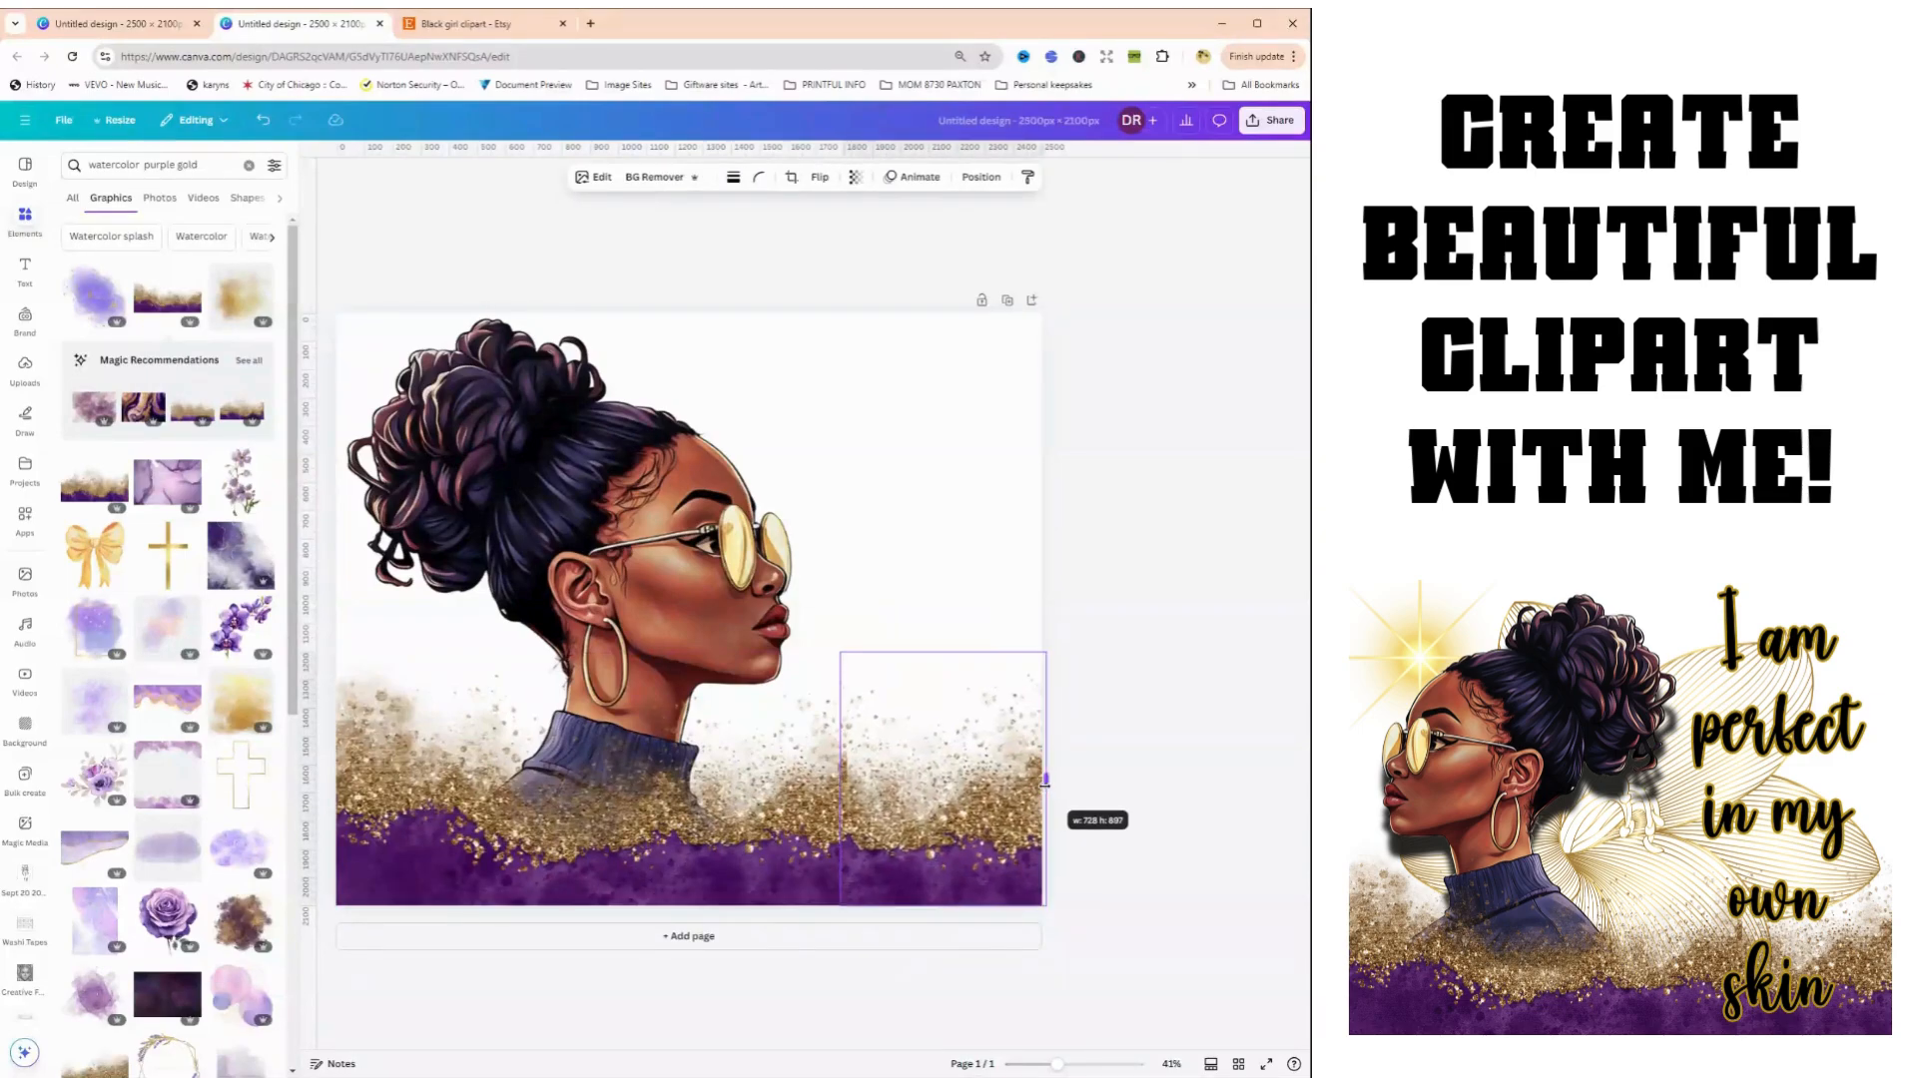
{"action": "left_click", "coordinate": [843, 470]}
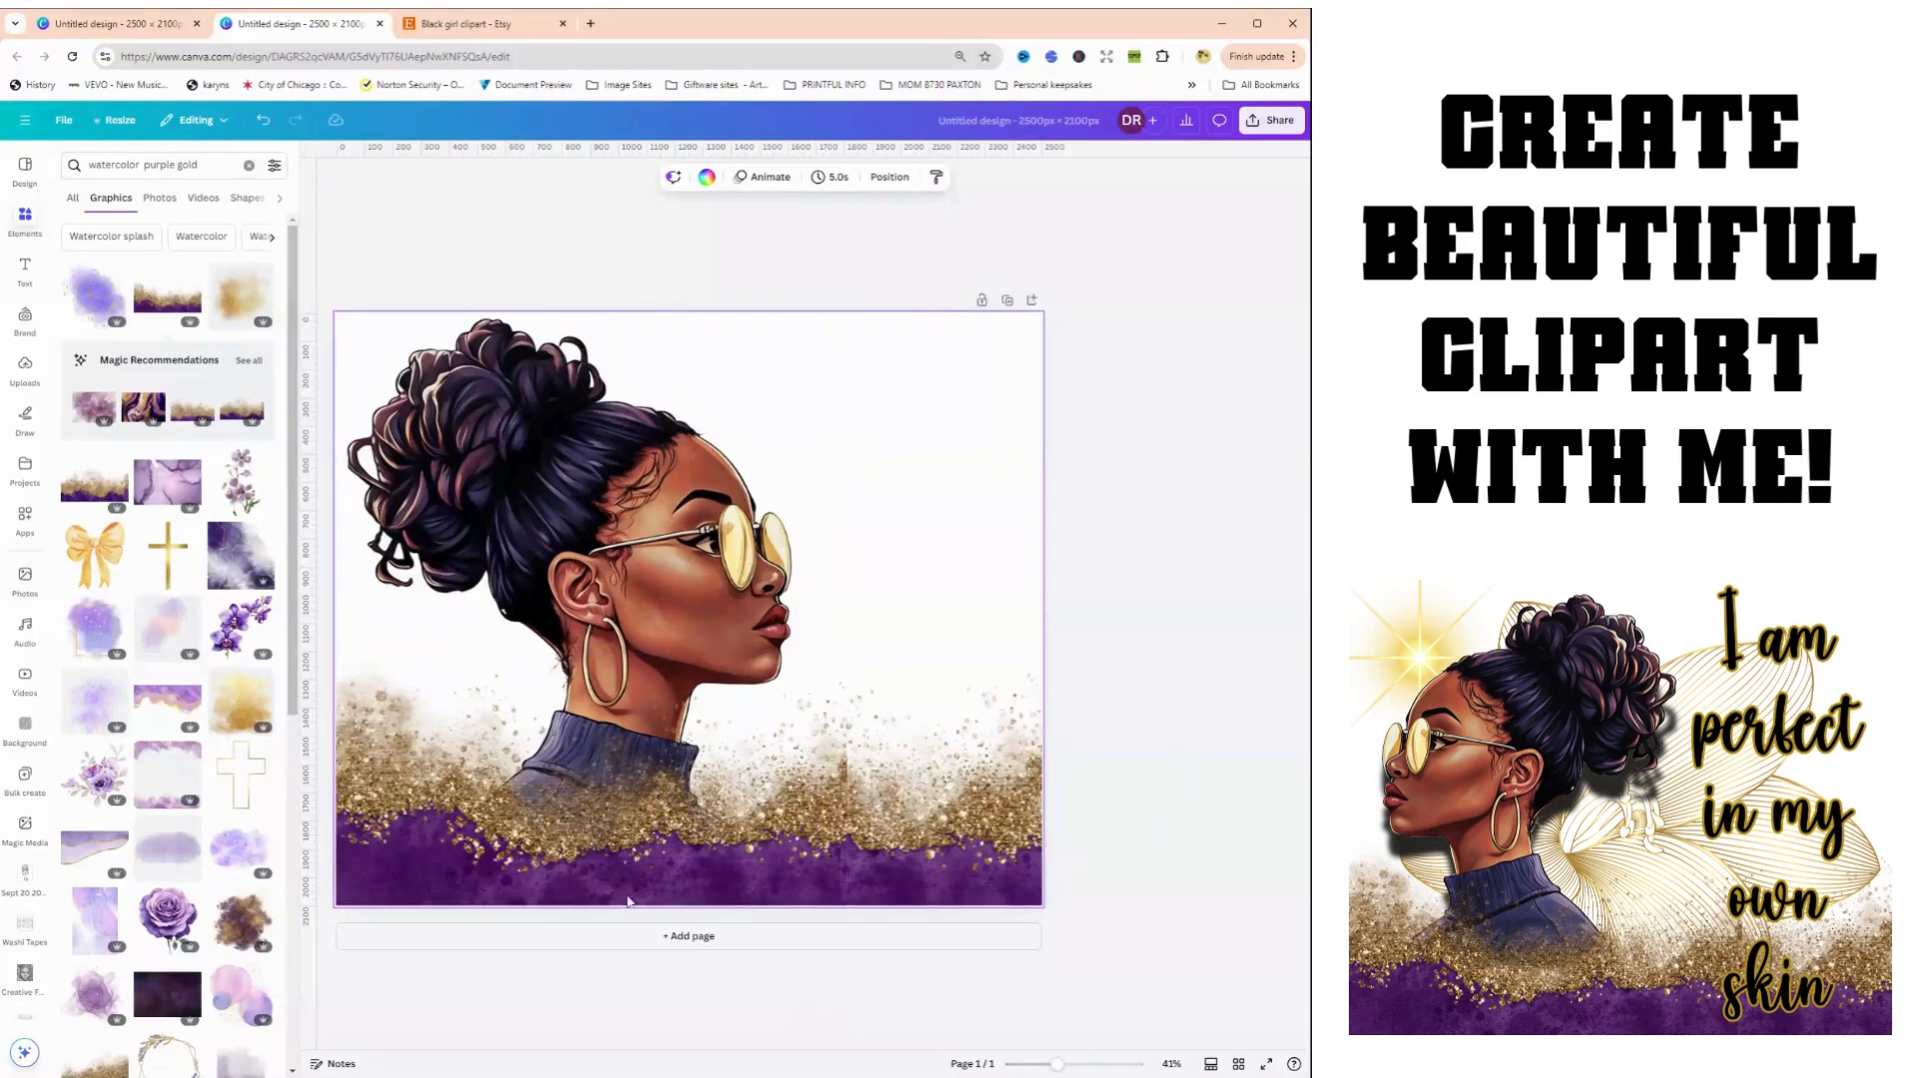
Group the two glitter border pieces and nudge the group slightly left to align with the page's right edge
{"action": "left_click", "coordinate": [667, 878]}
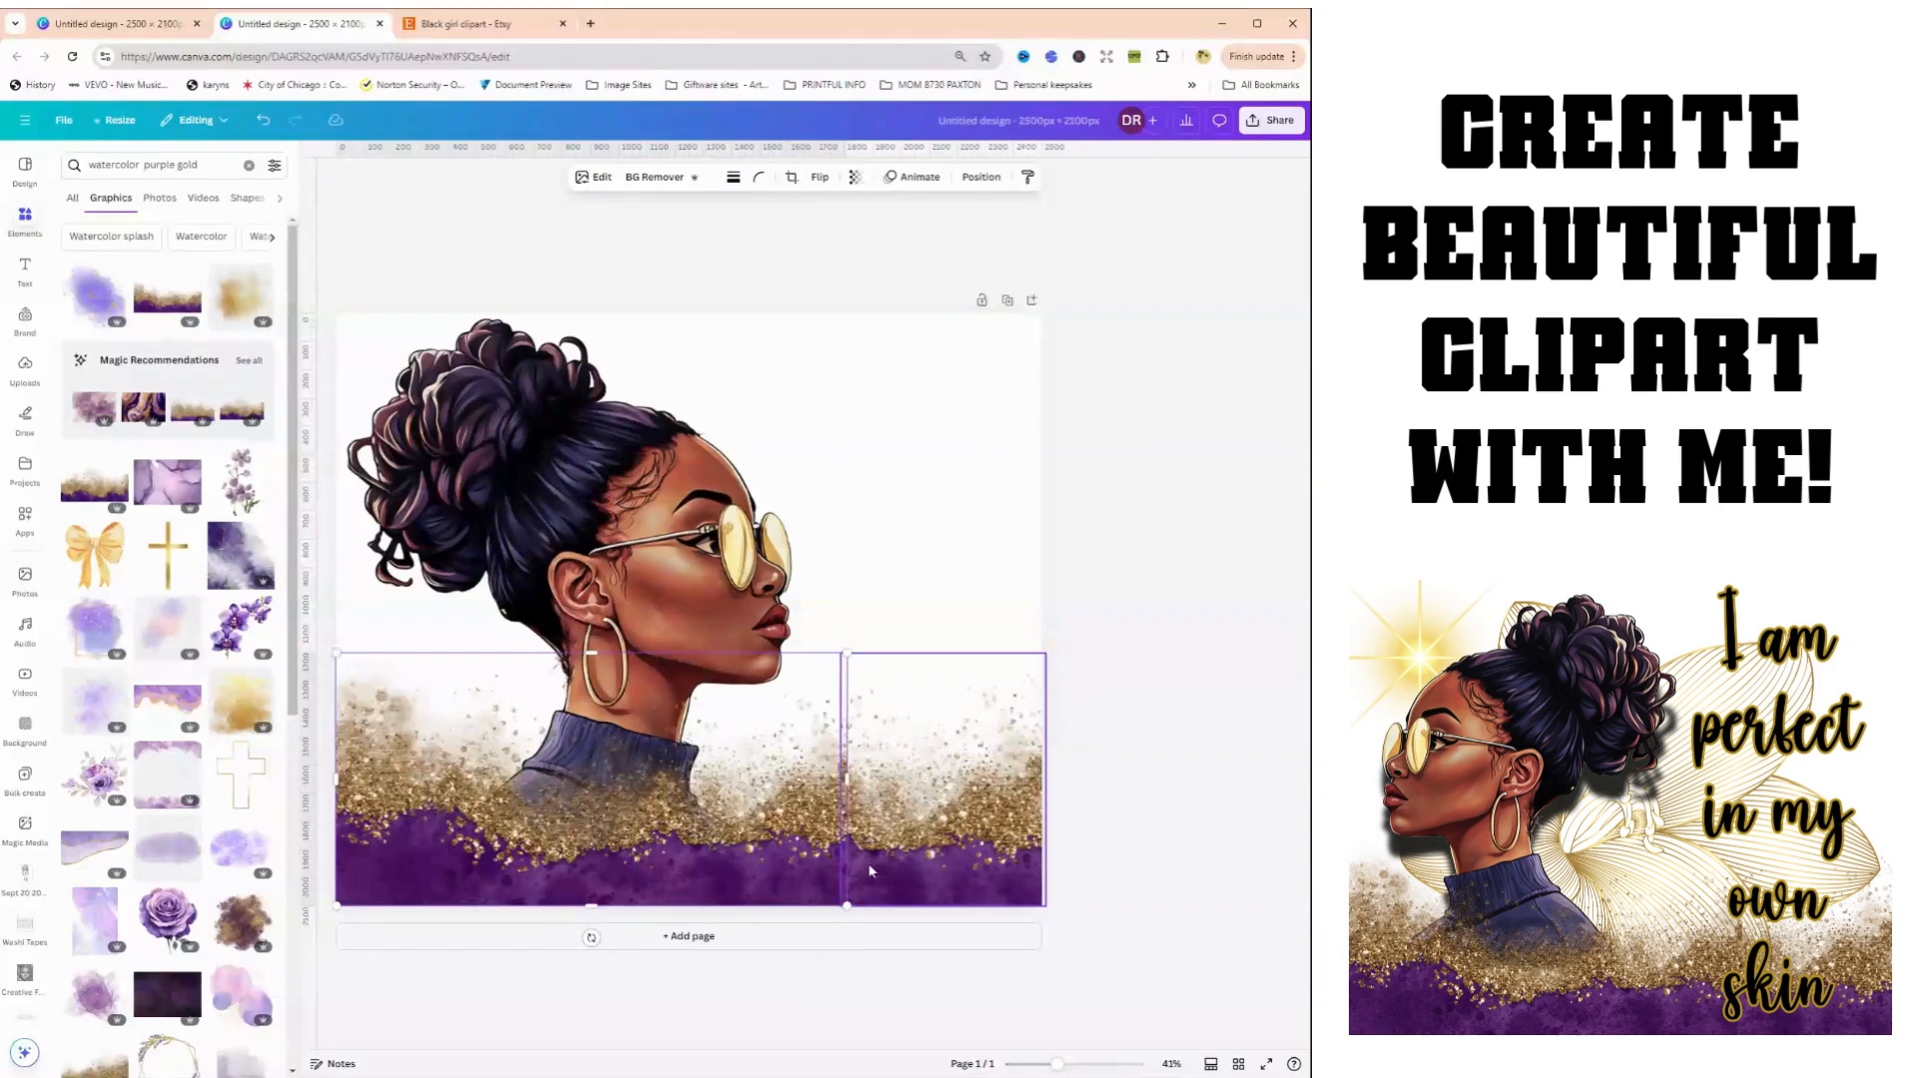
{"action": "left_click", "coordinate": [839, 537]}
{"action": "left_click", "coordinate": [611, 893]}
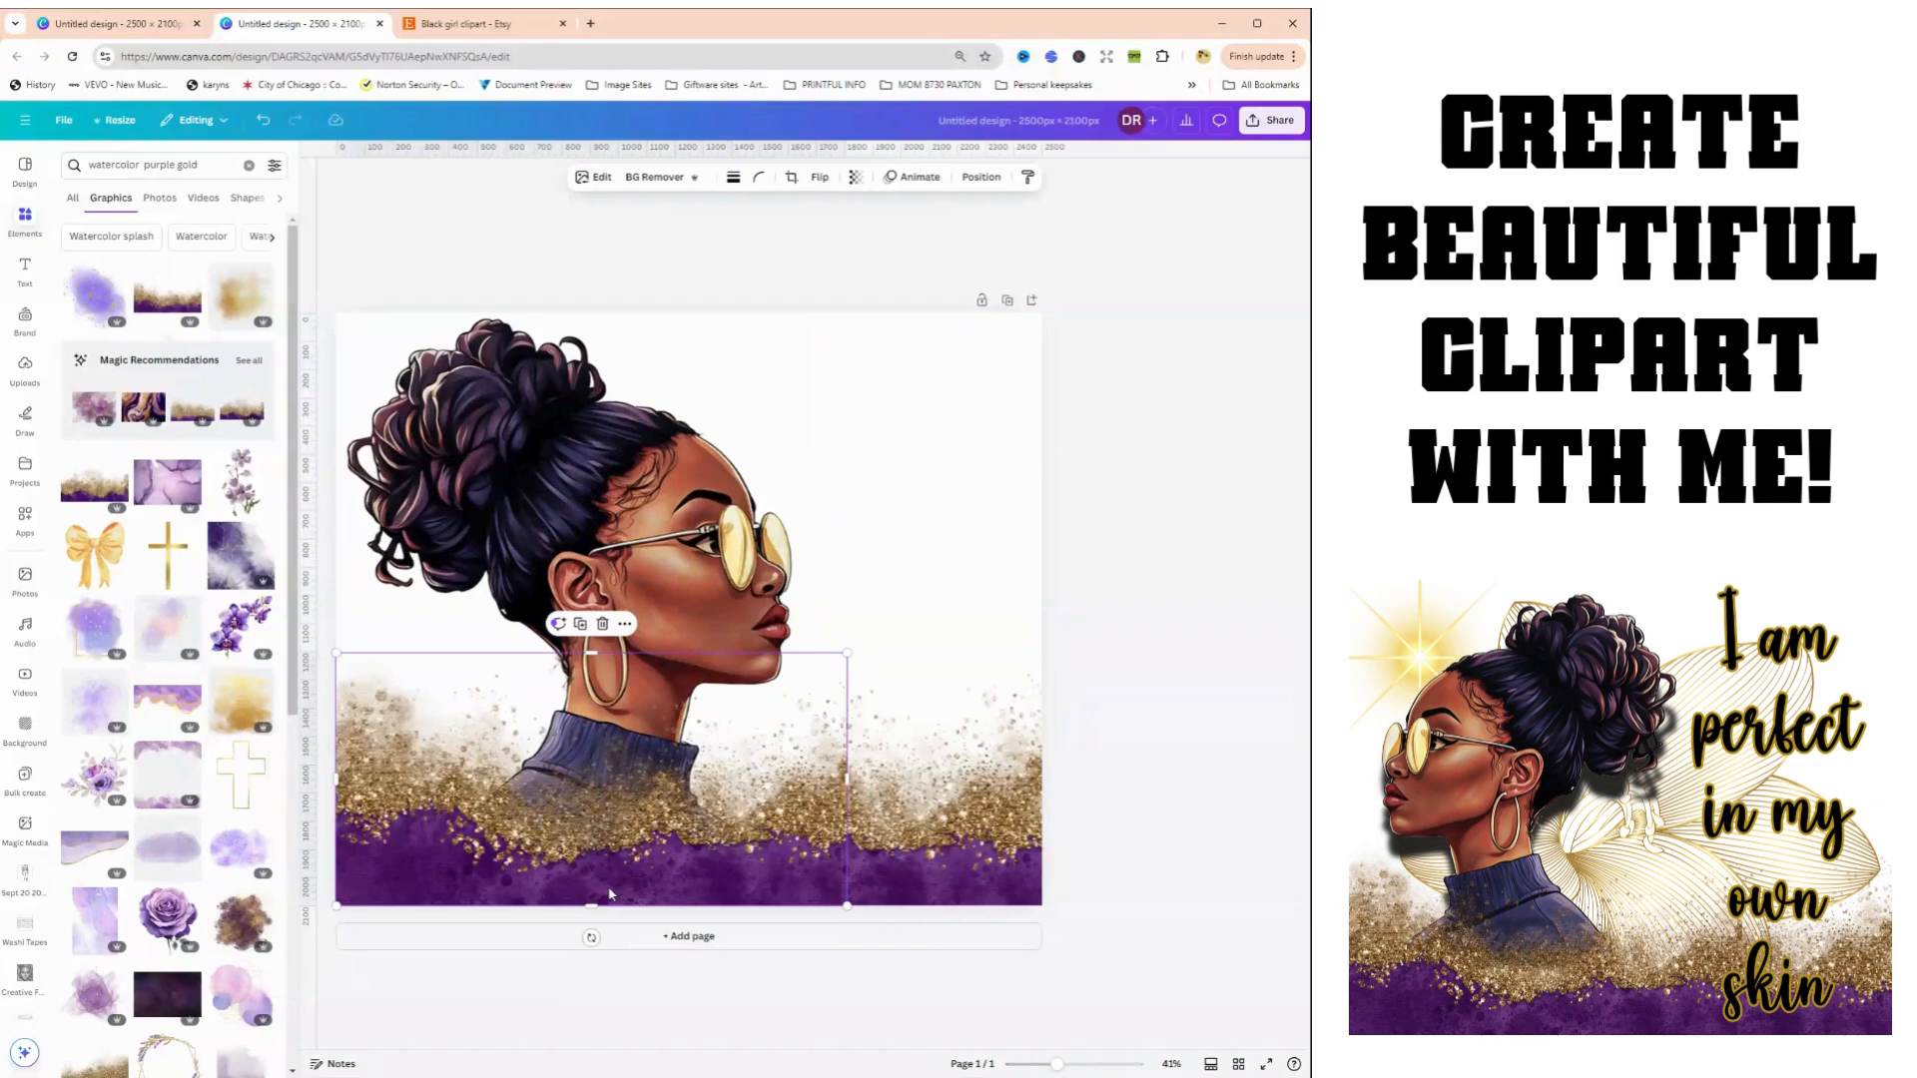
{"action": "right_click", "coordinate": [611, 894]}
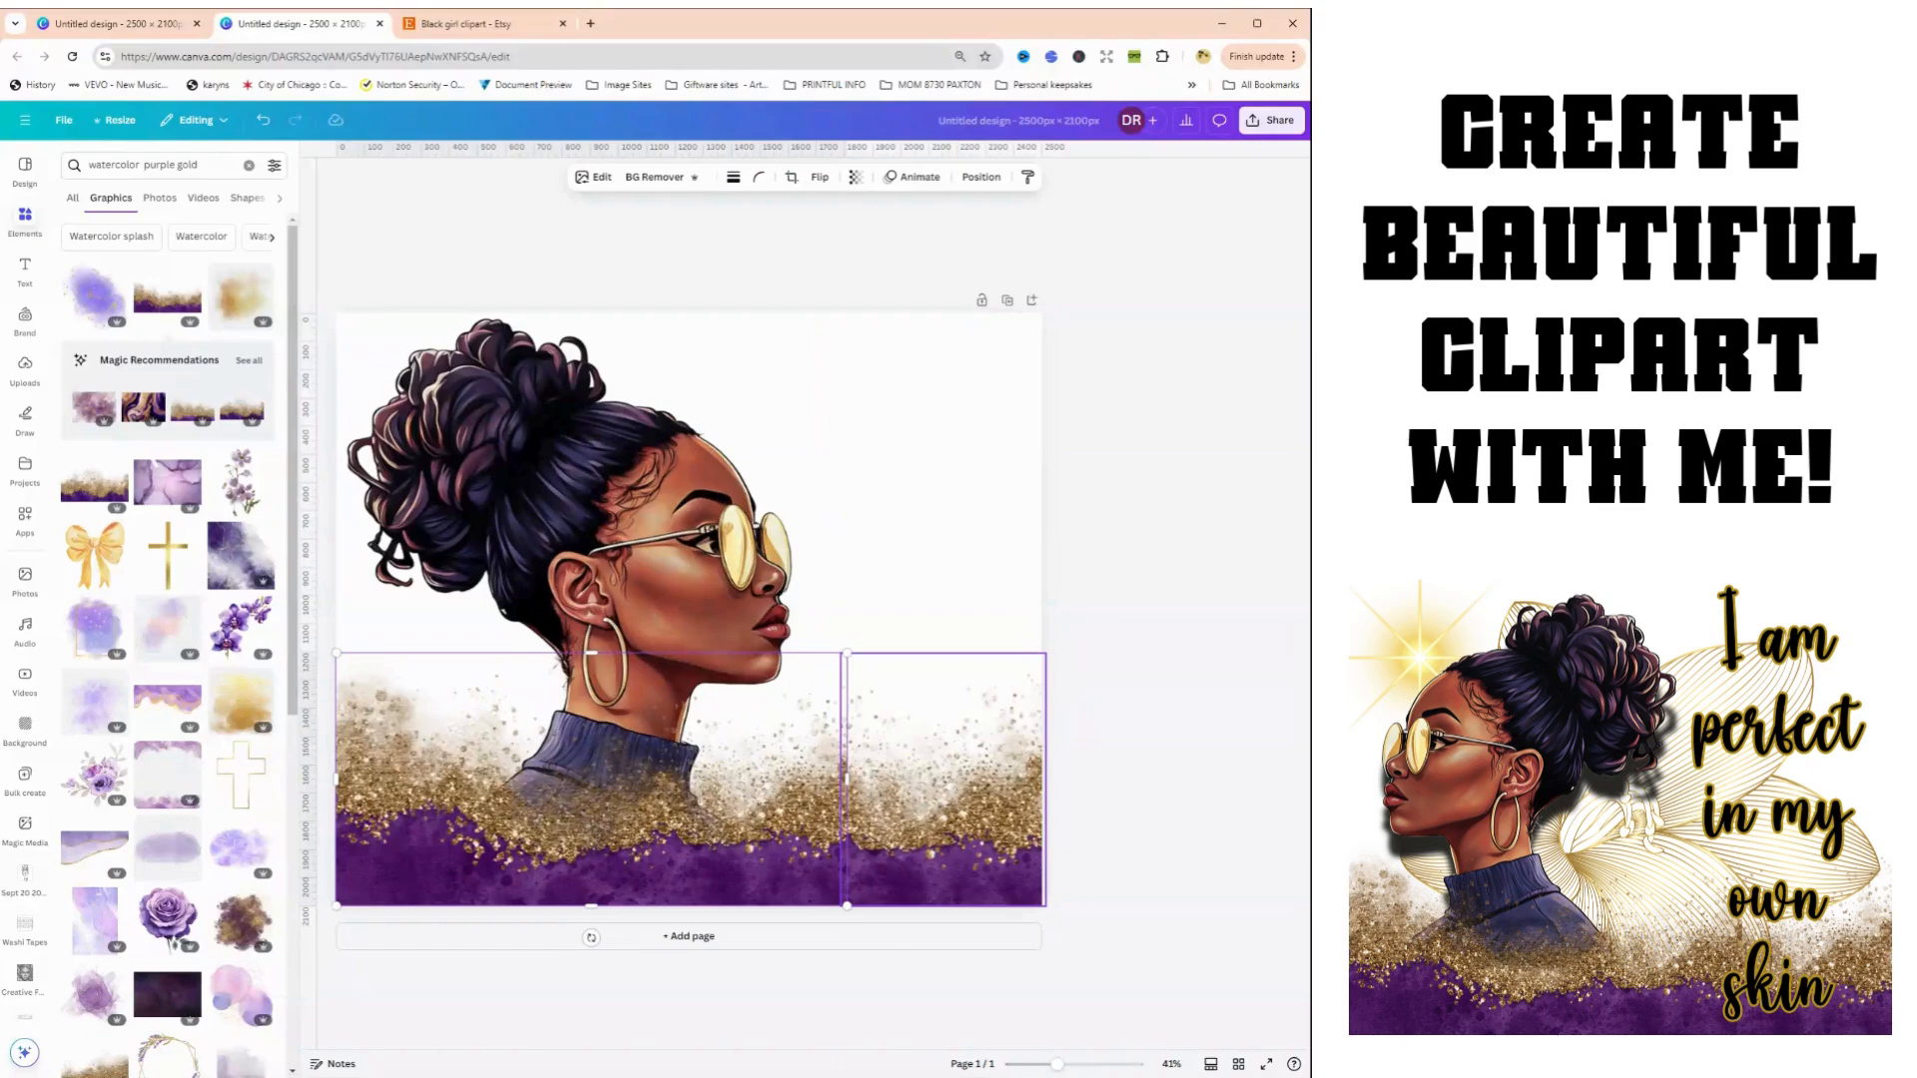
{"action": "left_click", "coordinate": [930, 852], "text": "shift"}
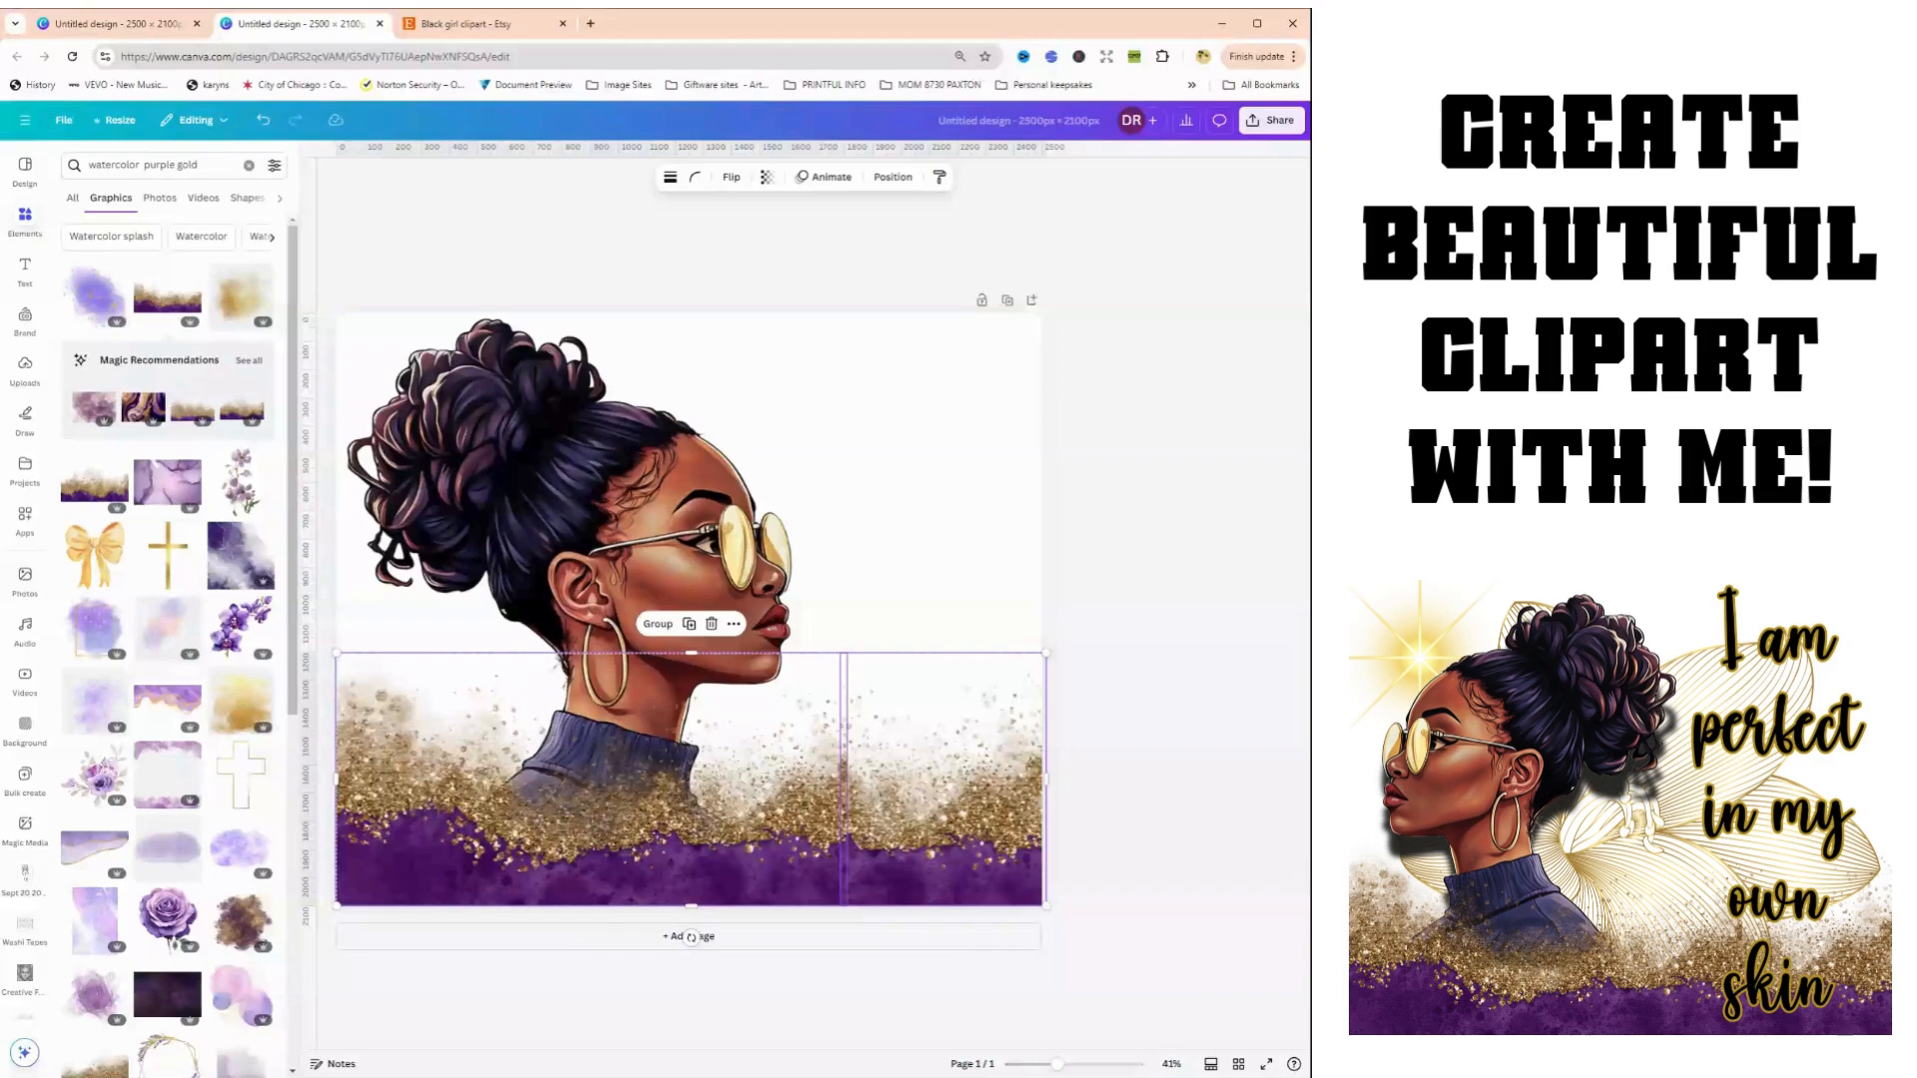
{"action": "left_click", "coordinate": [659, 625]}
{"action": "left_click", "coordinate": [963, 443]}
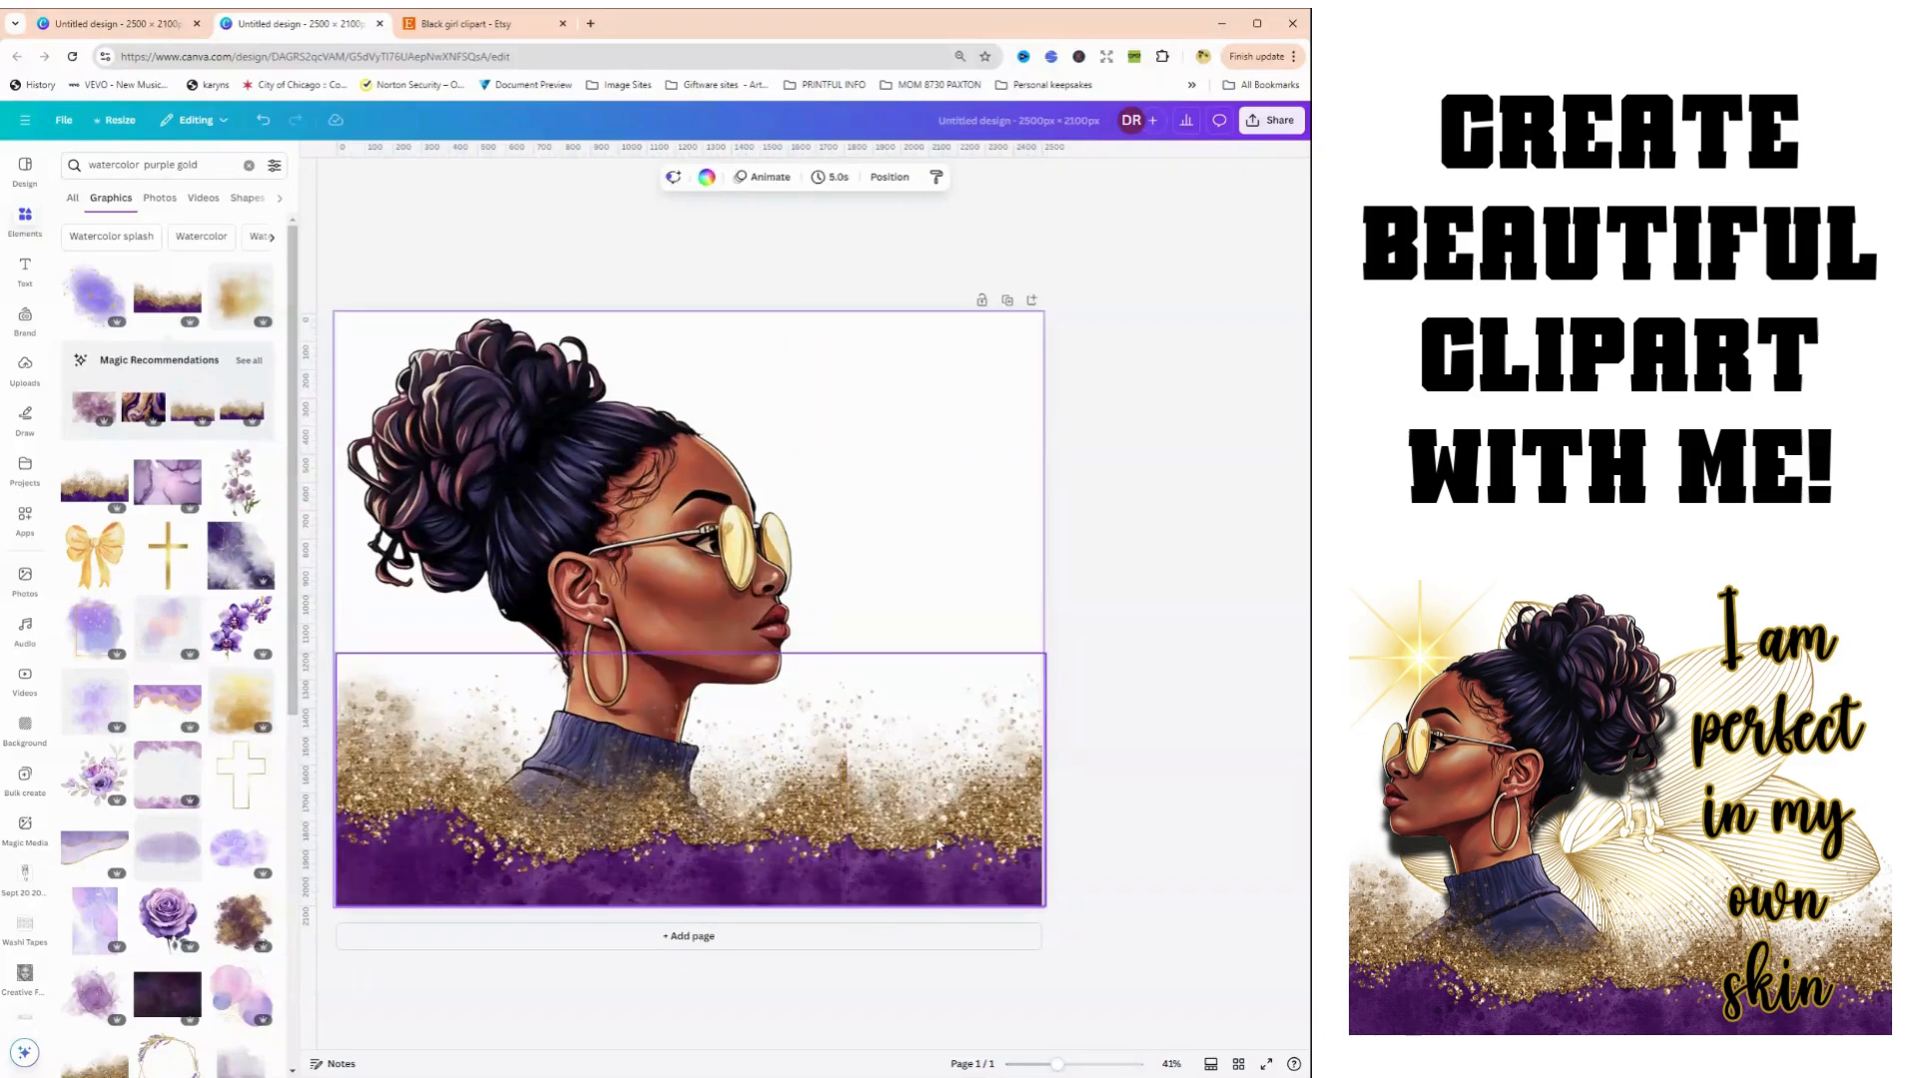
{"action": "mouse_move", "coordinate": [935, 843]}
{"action": "left_mouse_down"}
{"action": "mouse_move", "coordinate": [929, 741]}
{"action": "mouse_move", "coordinate": [931, 845]}
{"action": "left_mouse_up"}
Shrink the woman image slightly and reposition it near the page's upper-left corner, with the shoulders still behind the glitter border
{"action": "left_click", "coordinate": [560, 495]}
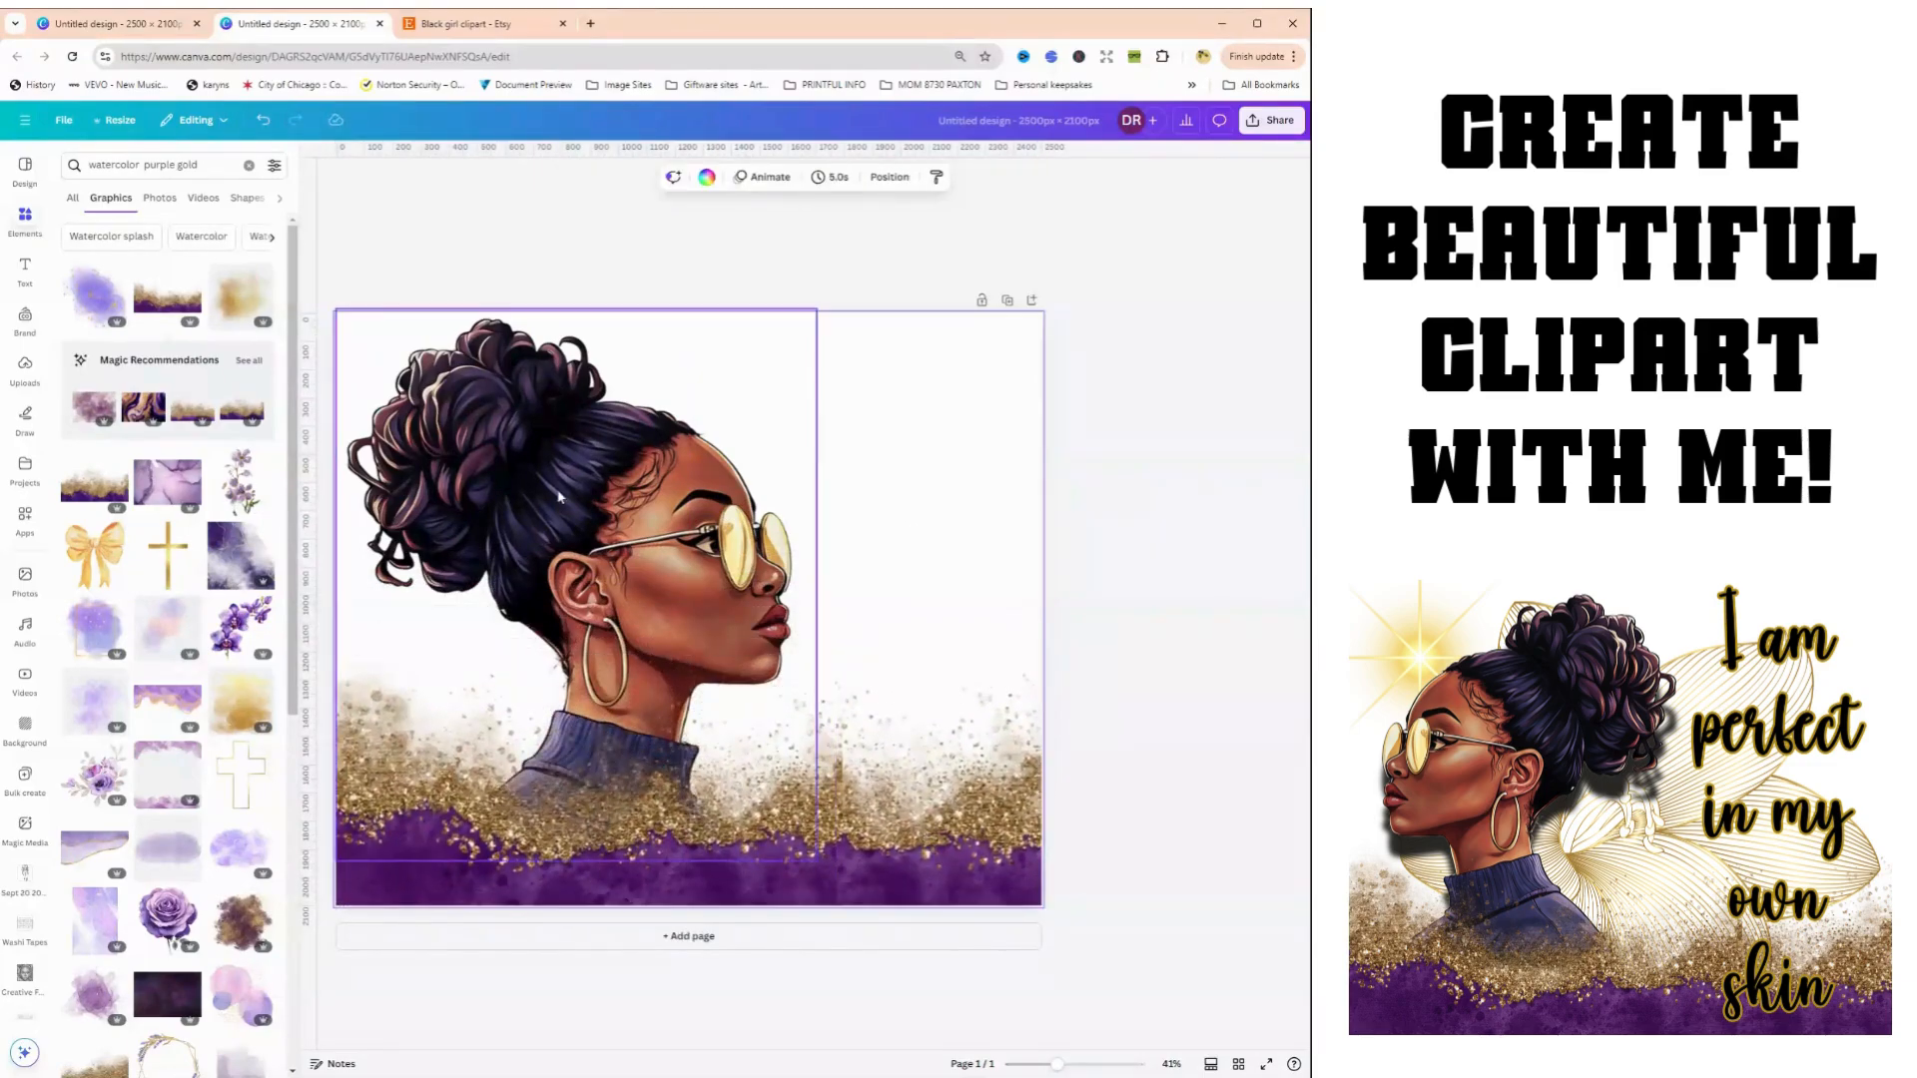
{"action": "left_click_drag", "start_coordinate": [560, 495], "coordinate": [565, 496]}
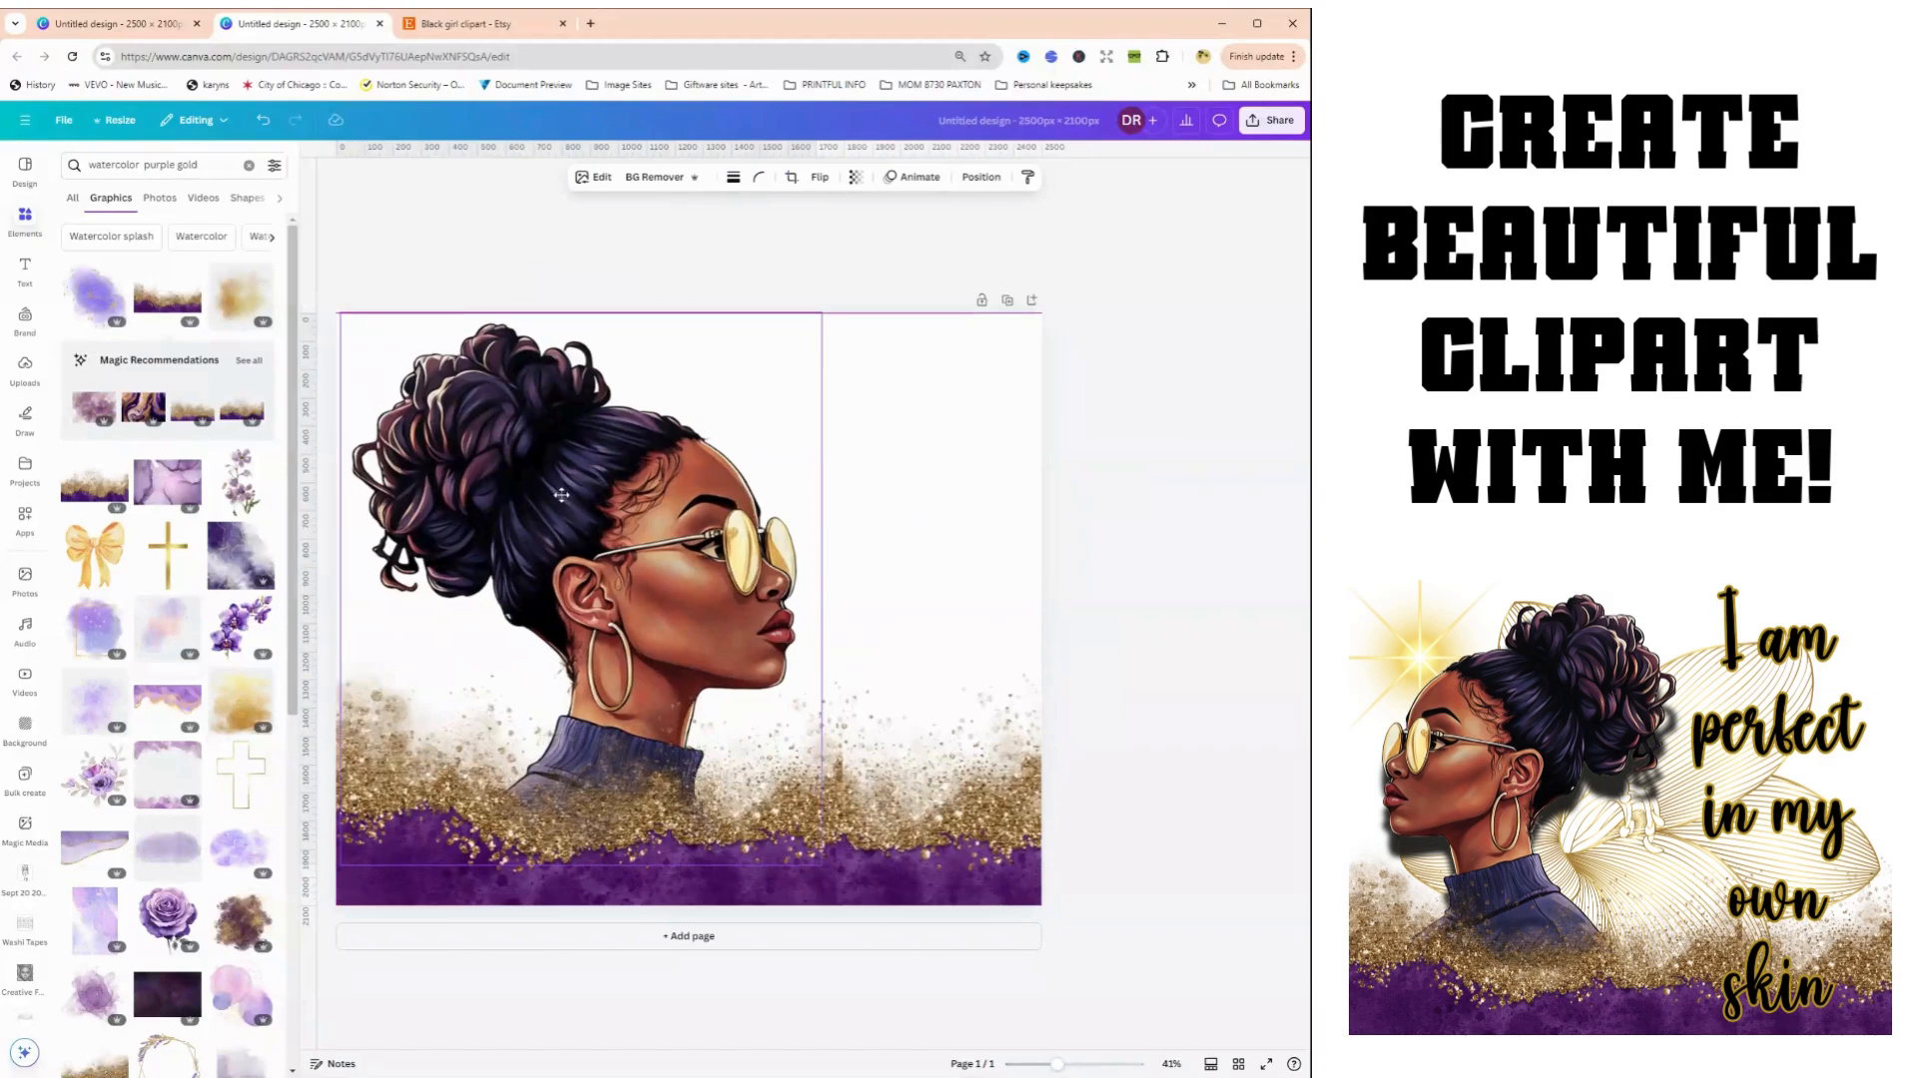
{"action": "left_click", "coordinate": [944, 495]}
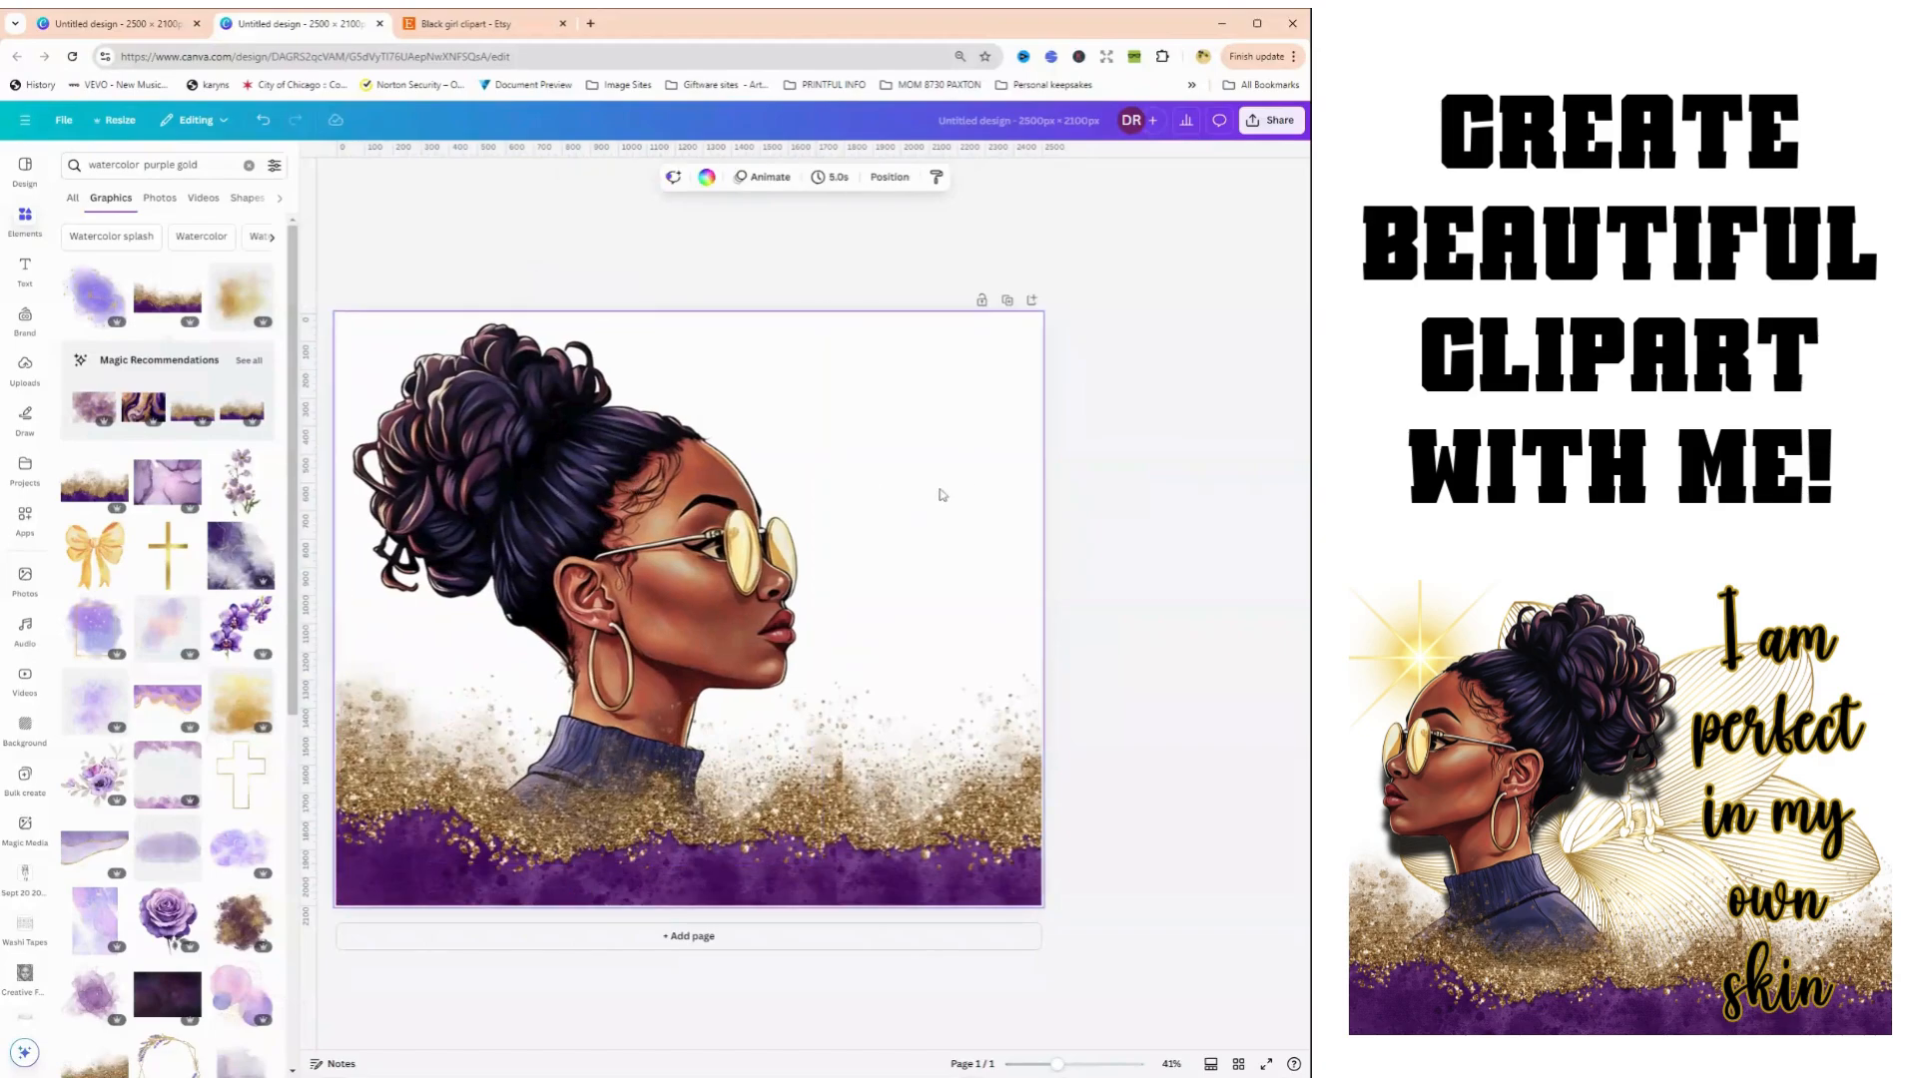
{"action": "left_click", "coordinate": [729, 525]}
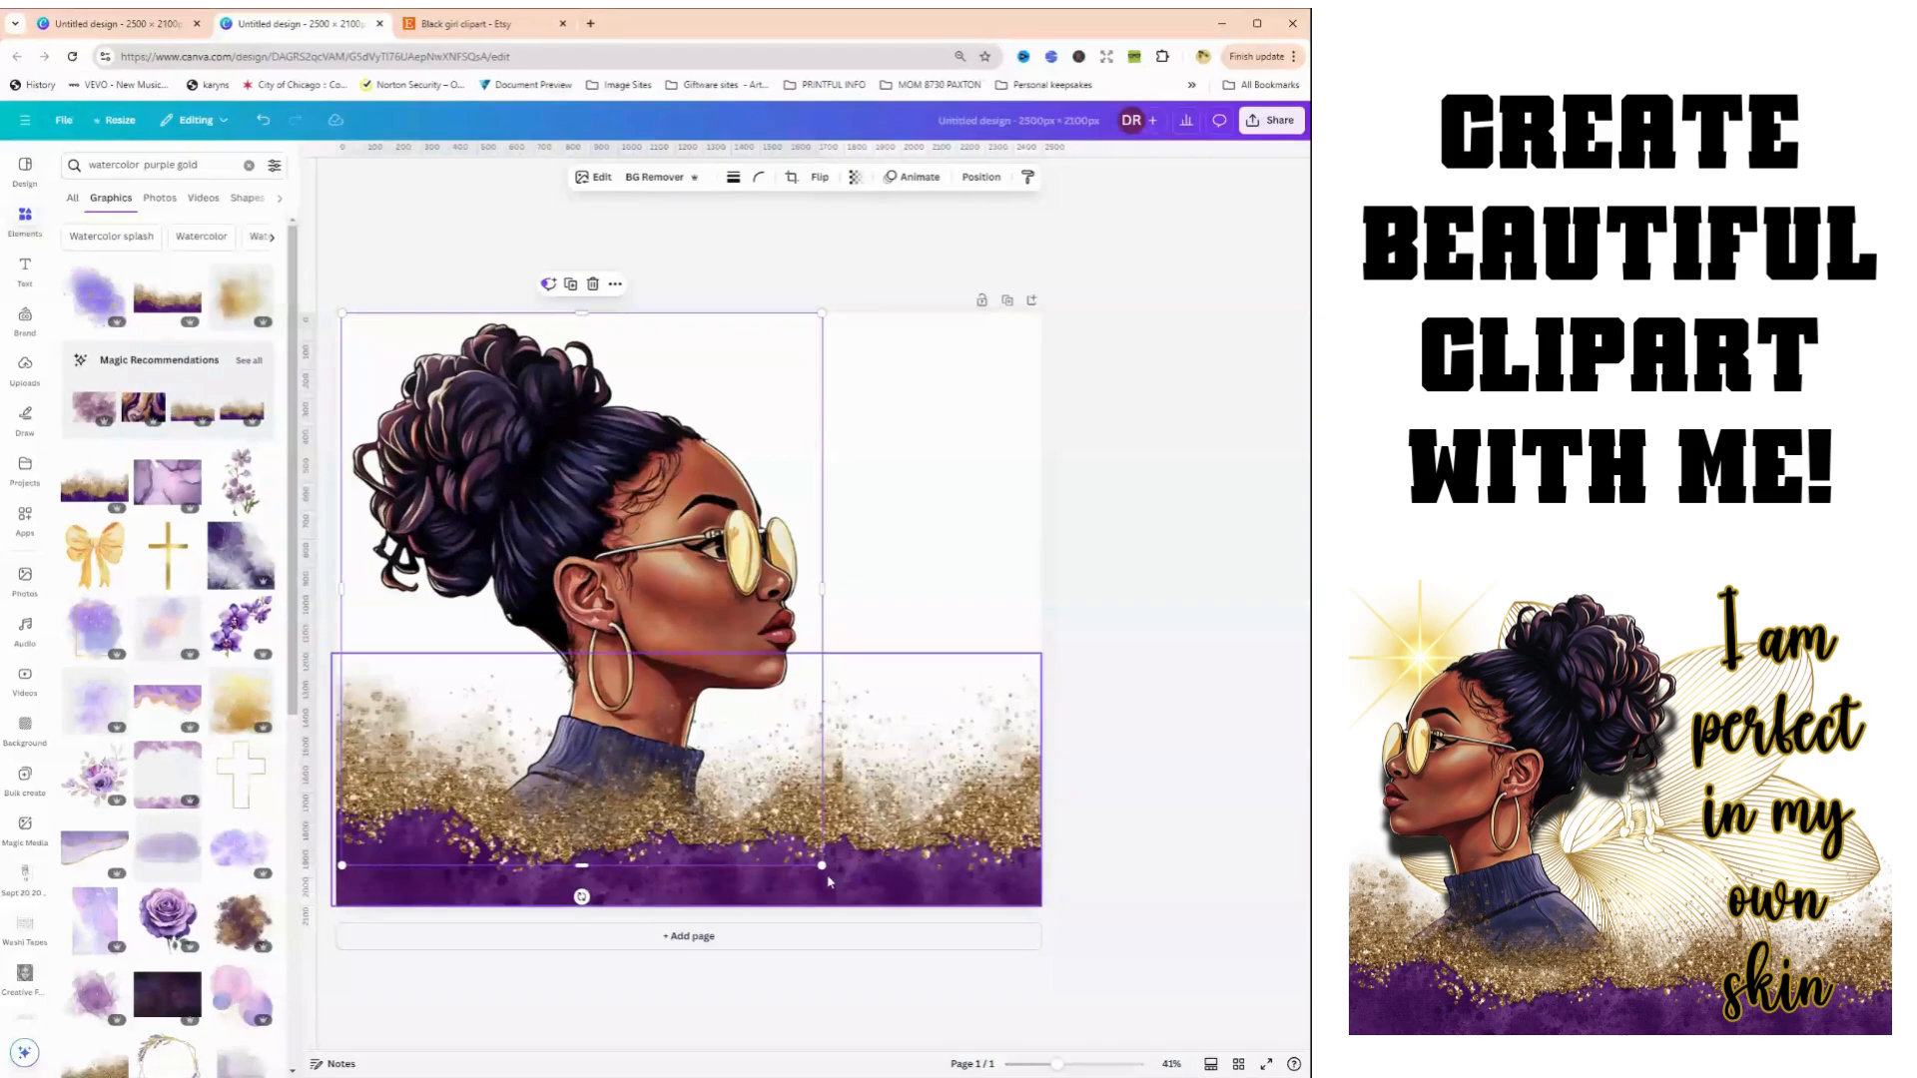
{"action": "mouse_move", "coordinate": [821, 865]}
{"action": "left_mouse_down"}
{"action": "mouse_move", "coordinate": [849, 900]}
{"action": "mouse_move", "coordinate": [806, 845]}
{"action": "left_mouse_up"}
{"action": "left_click_drag", "start_coordinate": [577, 463], "coordinate": [572, 457]}
{"action": "left_click", "coordinate": [947, 454]}
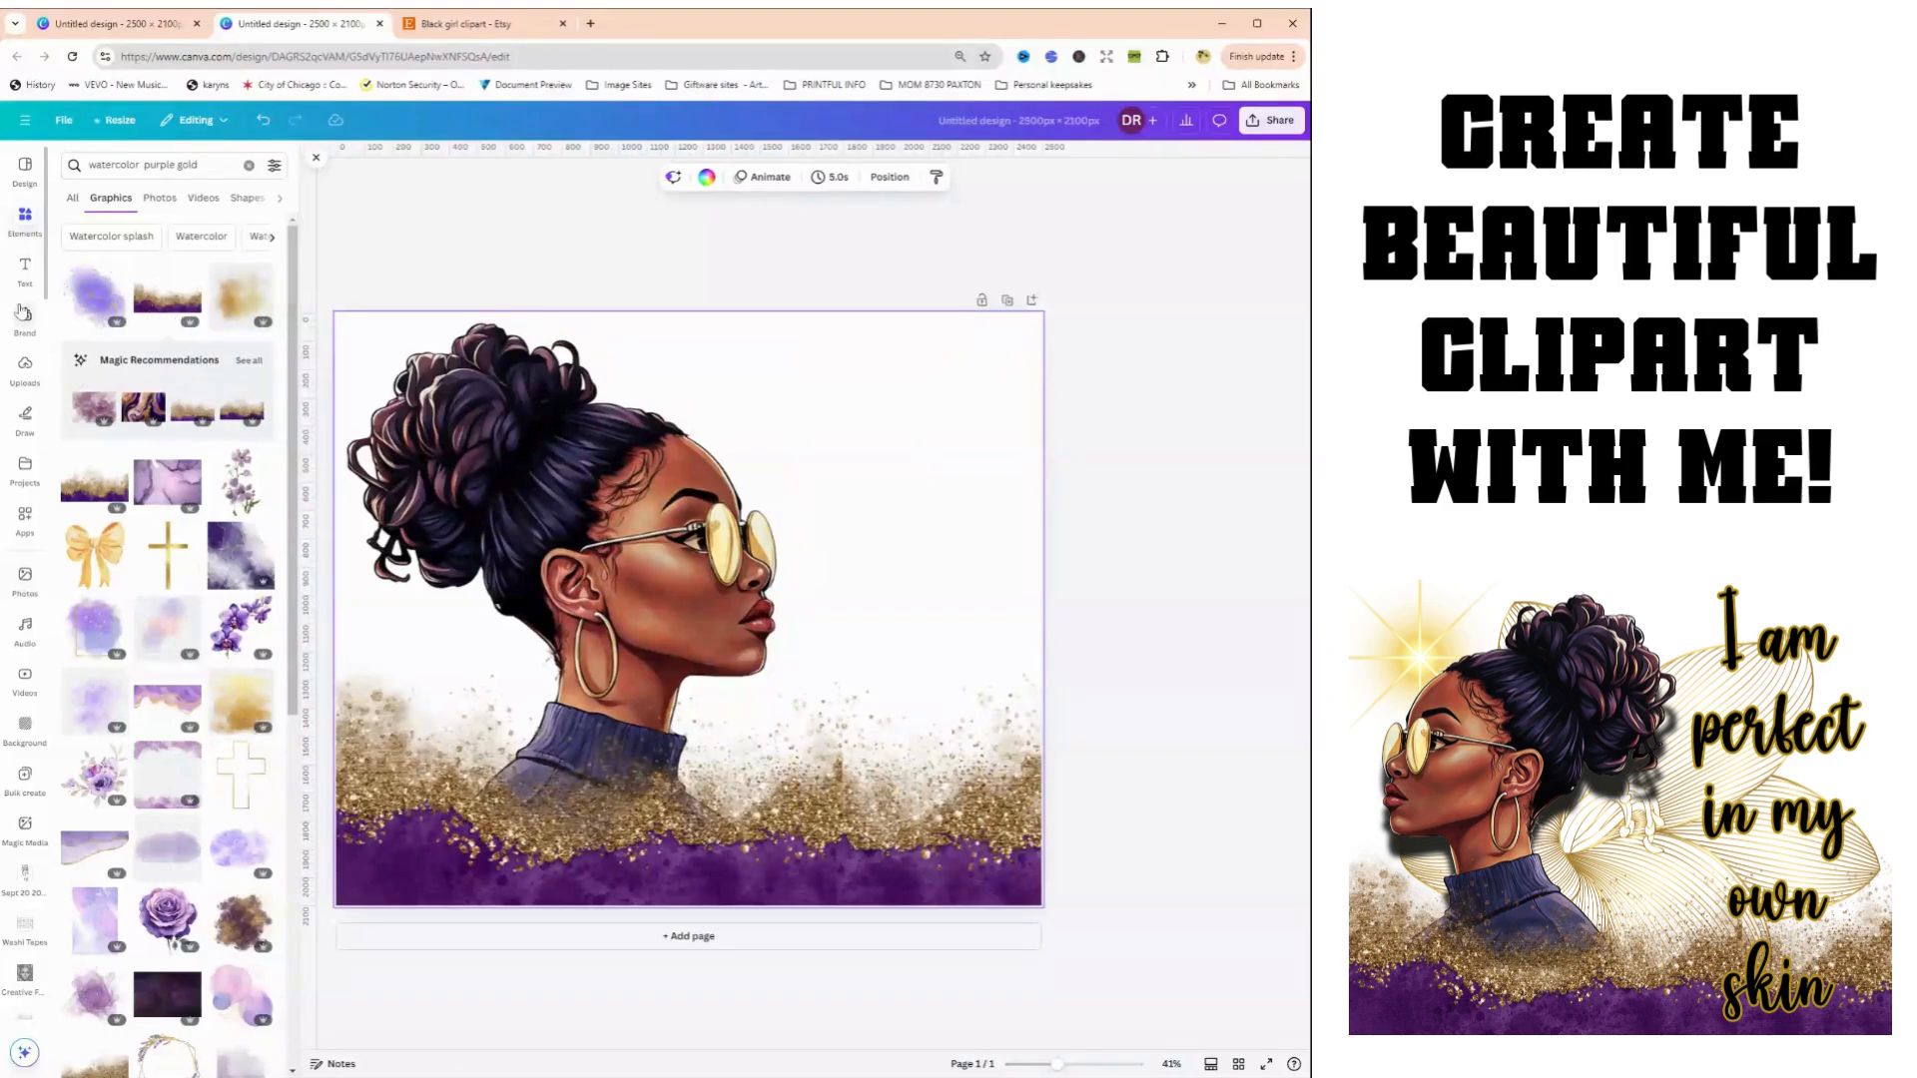
{"action": "left_click", "coordinate": [25, 269]}
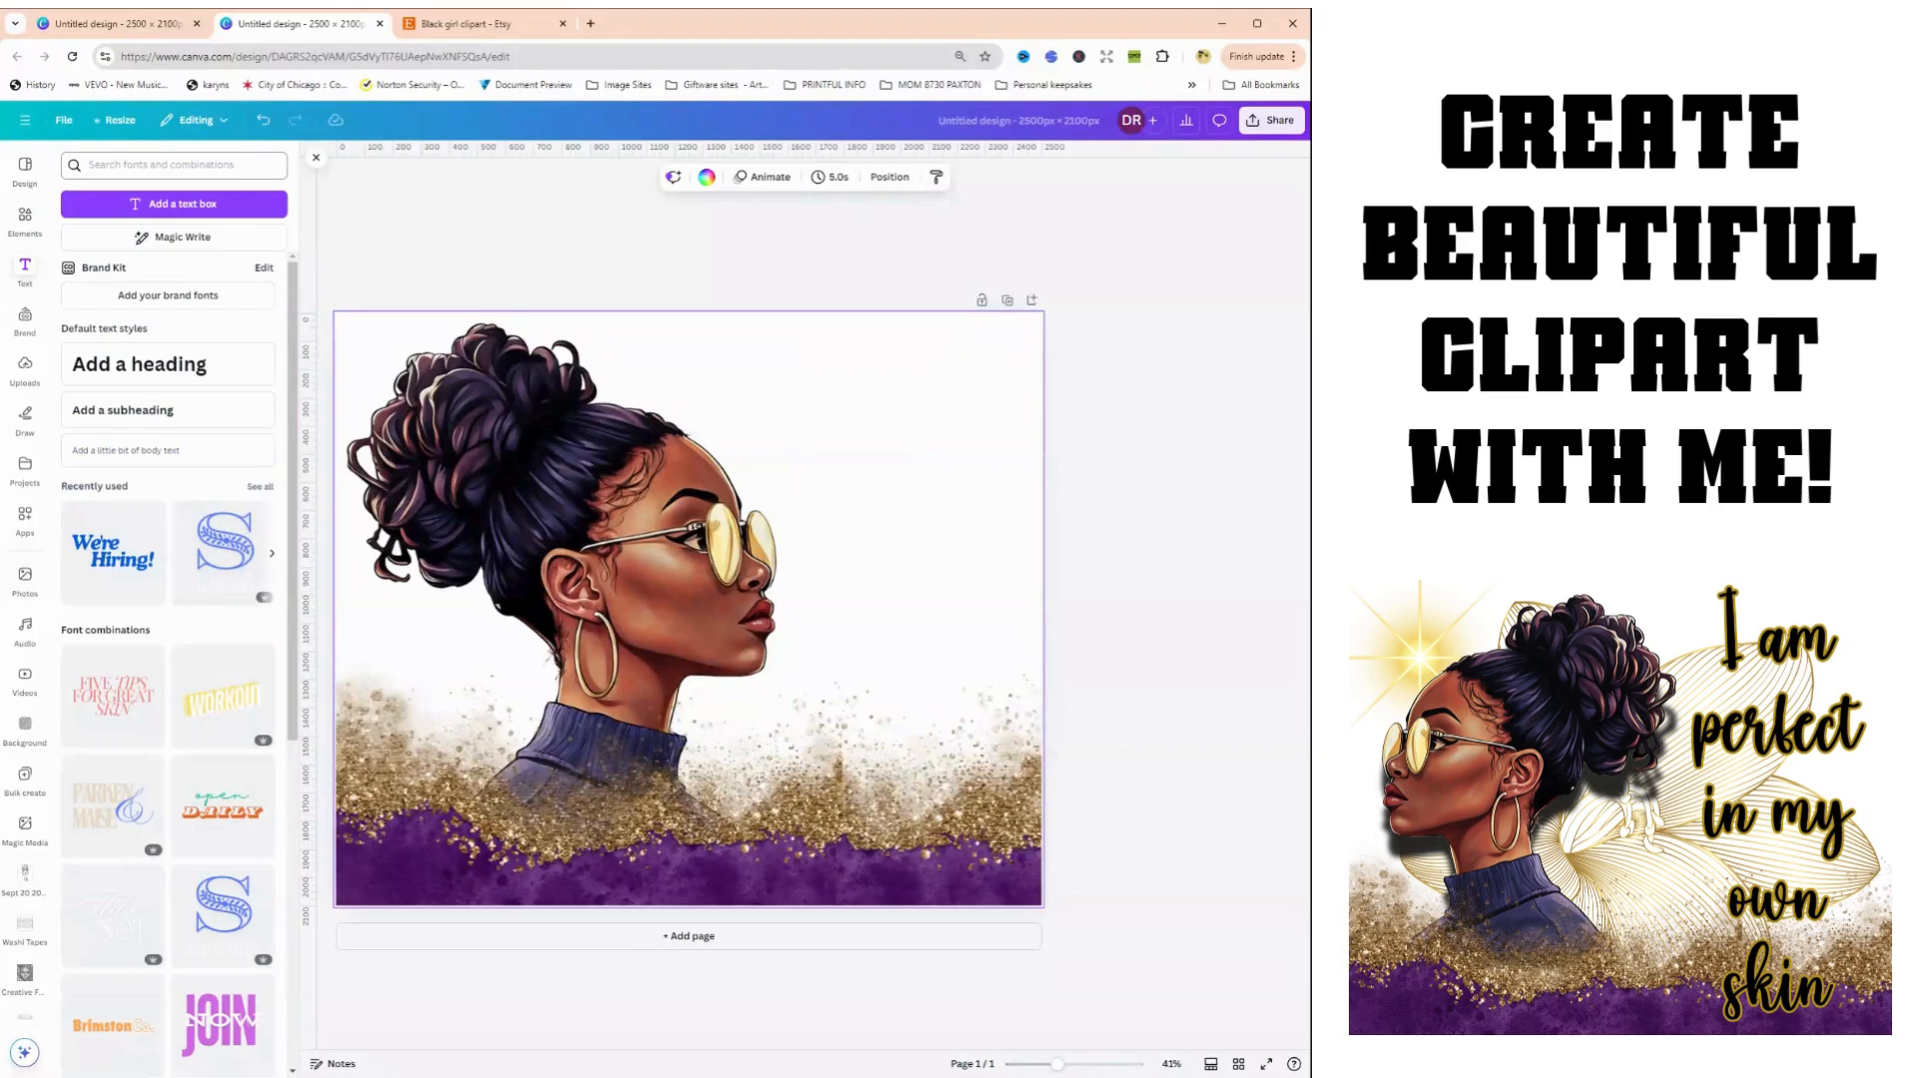
{"action": "left_click", "coordinate": [164, 165]}
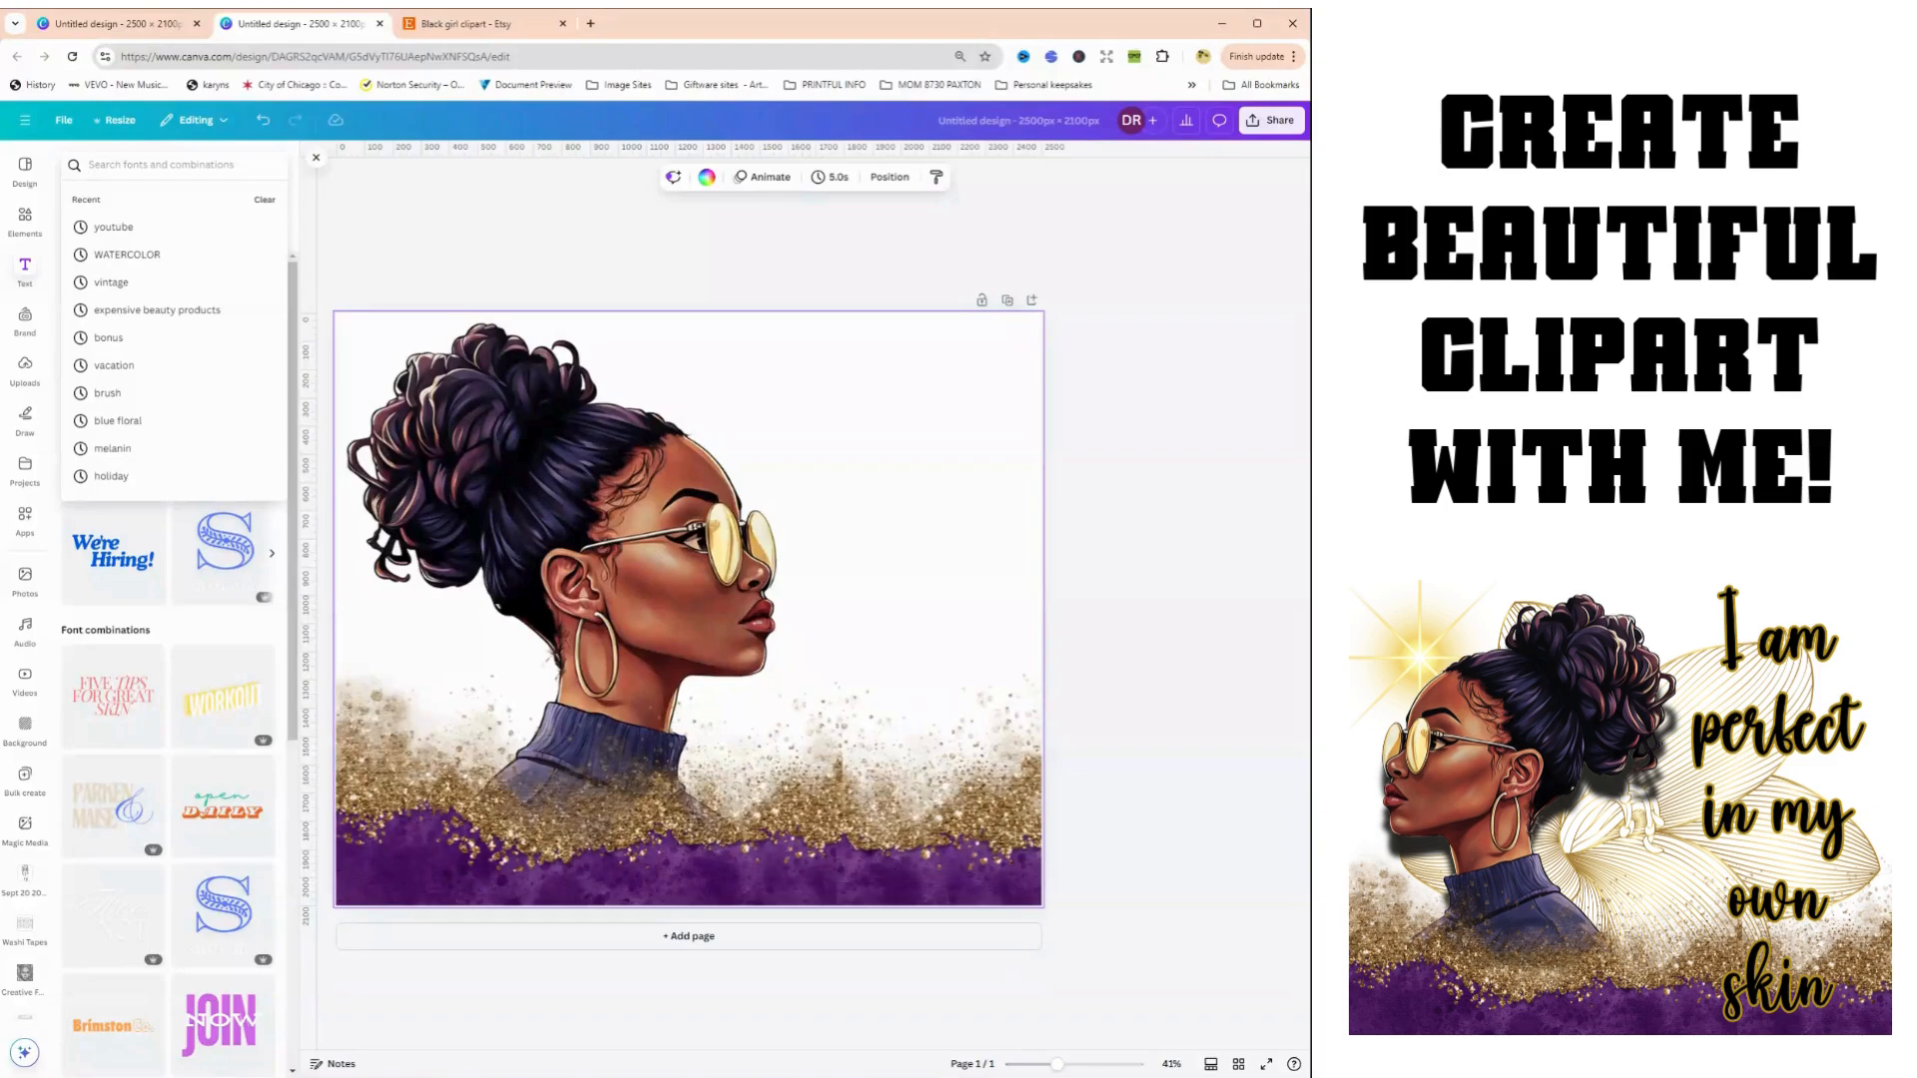
{"action": "type", "text": "i"}
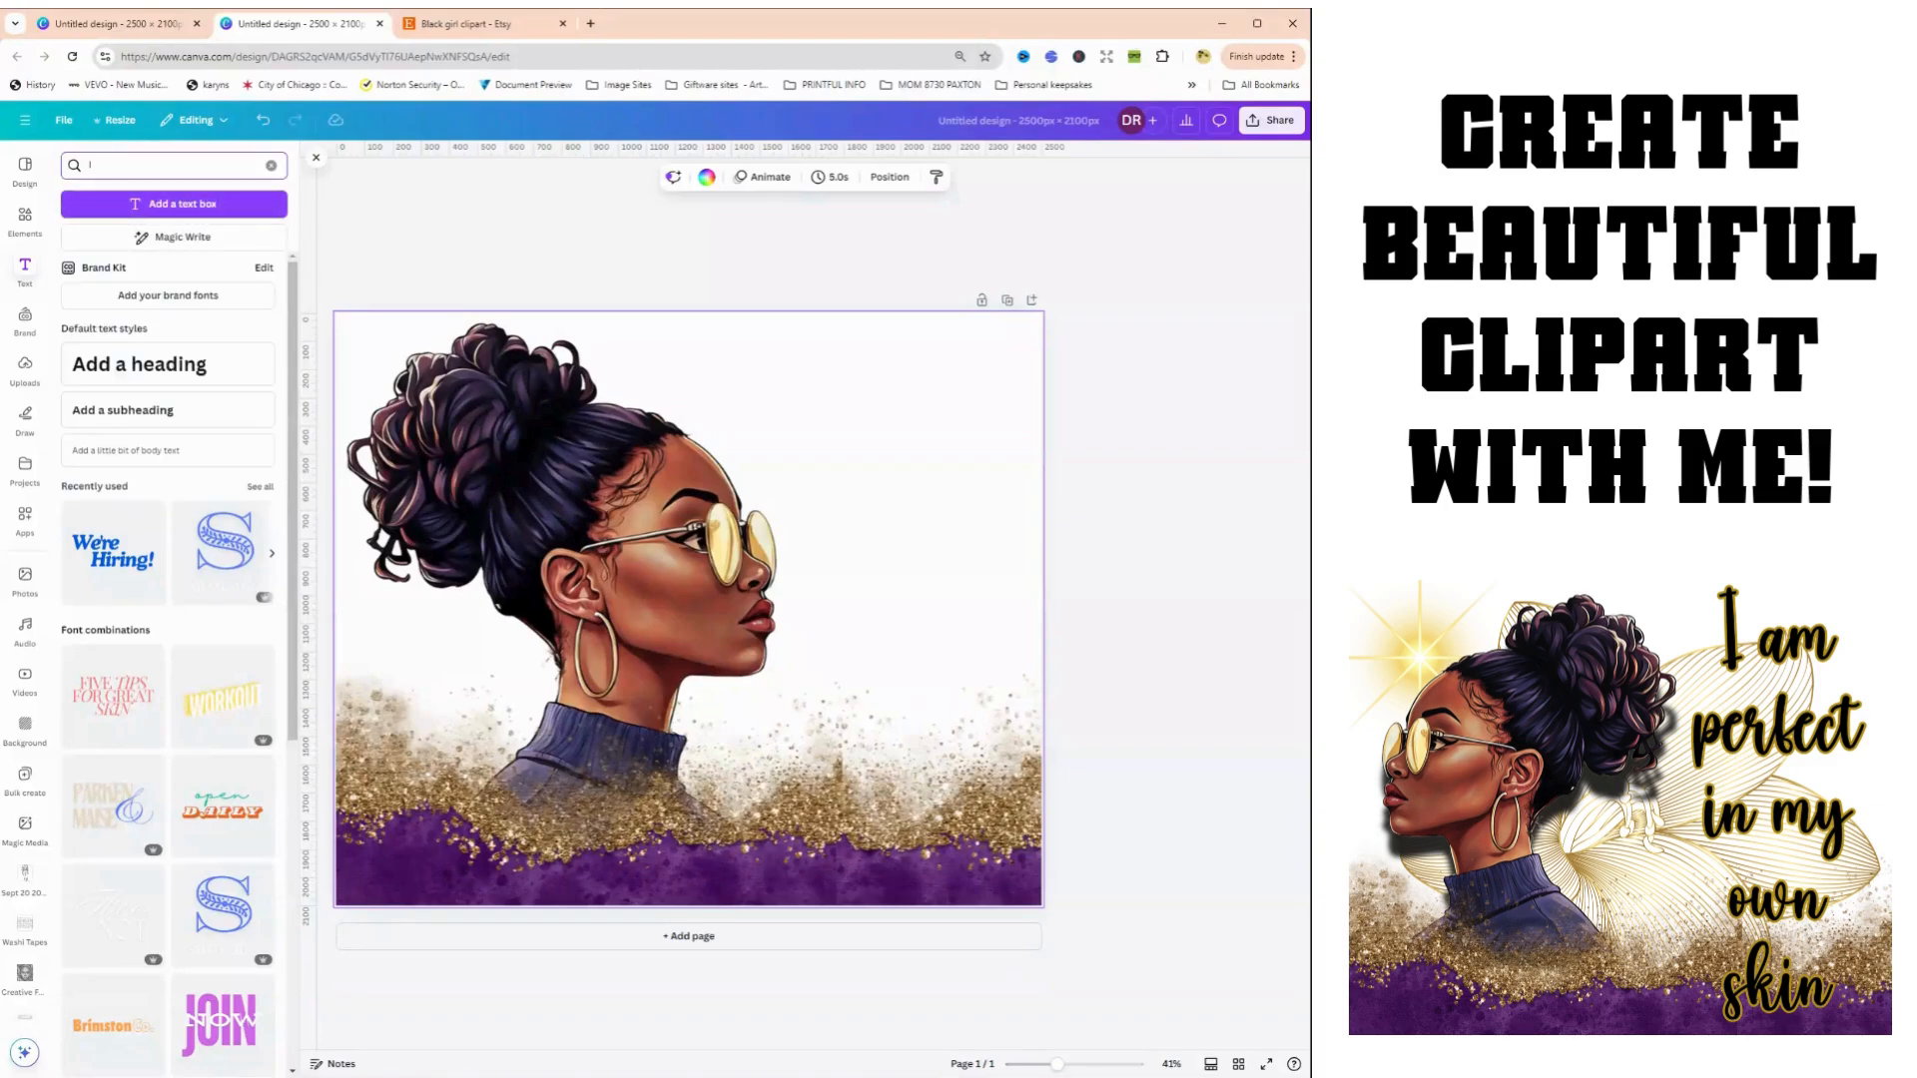
{"action": "key", "text": "BackSpace"}
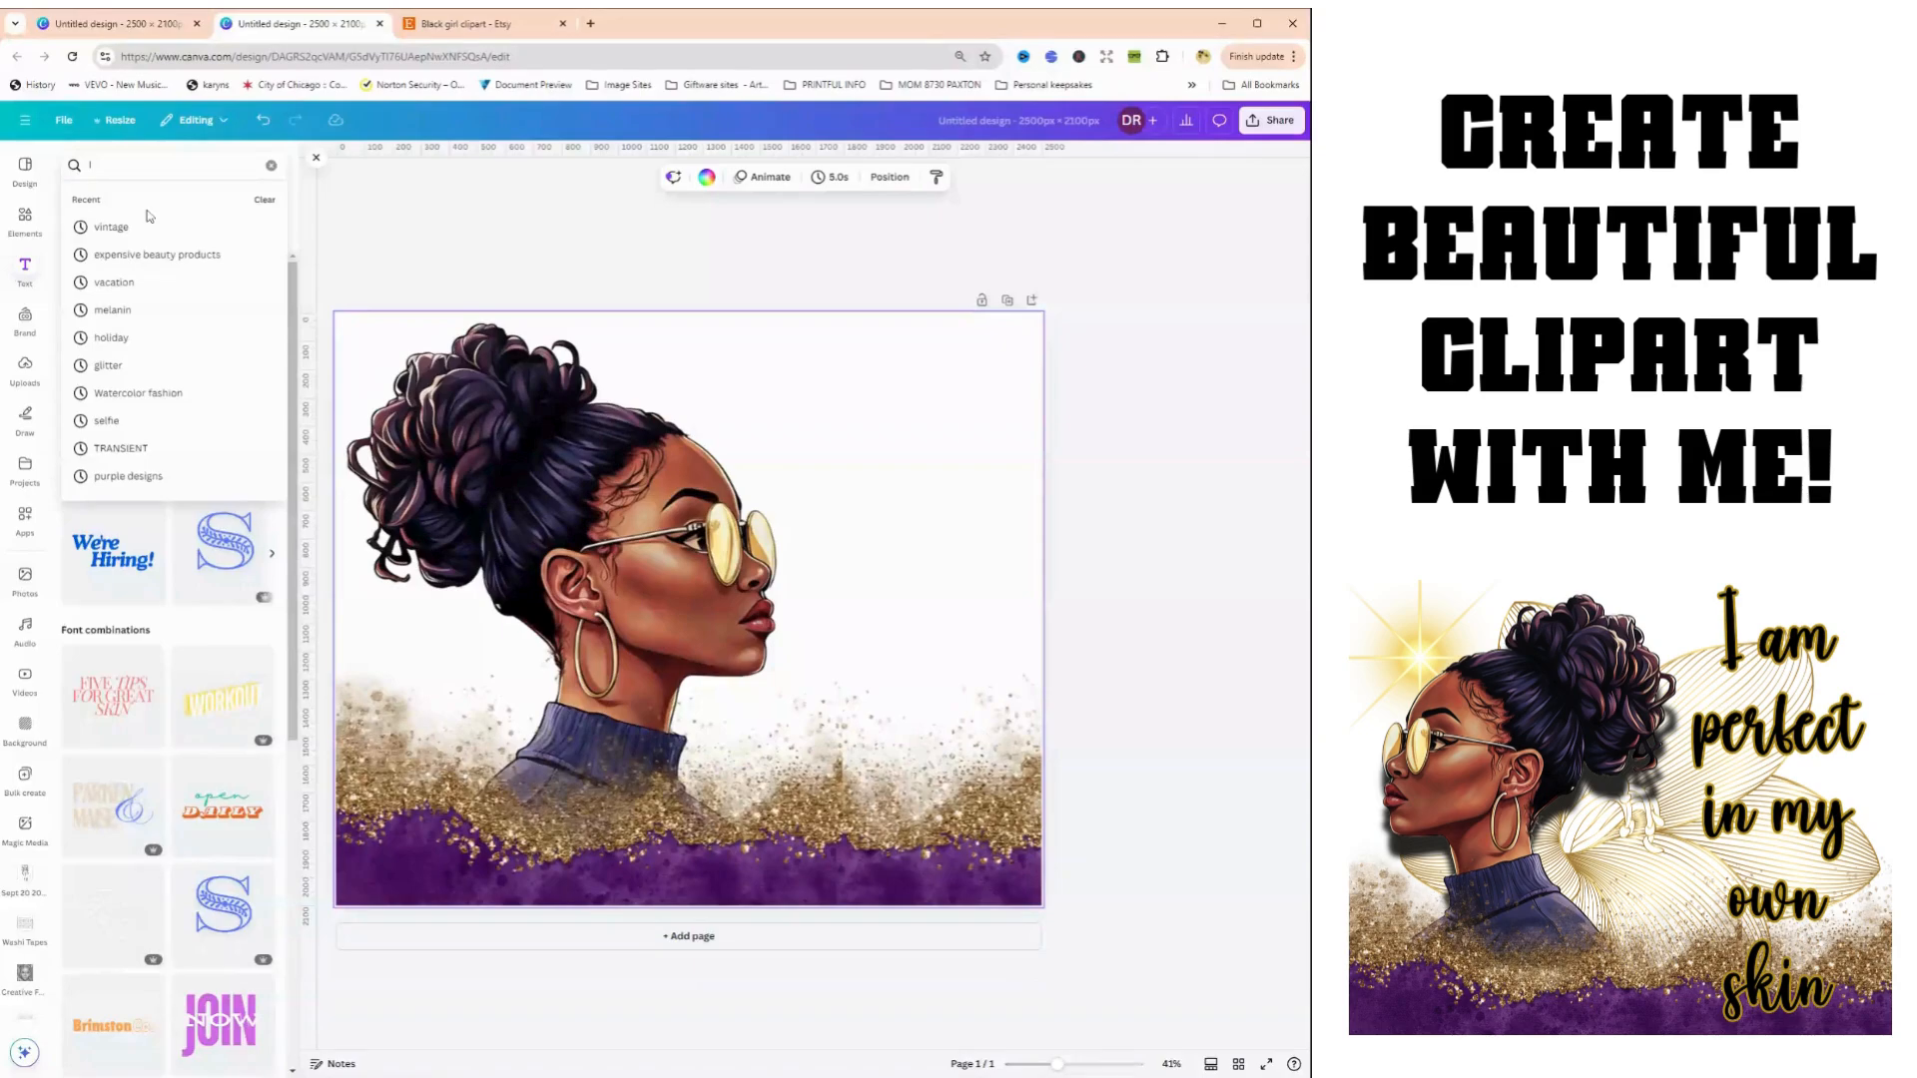
{"action": "left_click", "coordinate": [413, 244]}
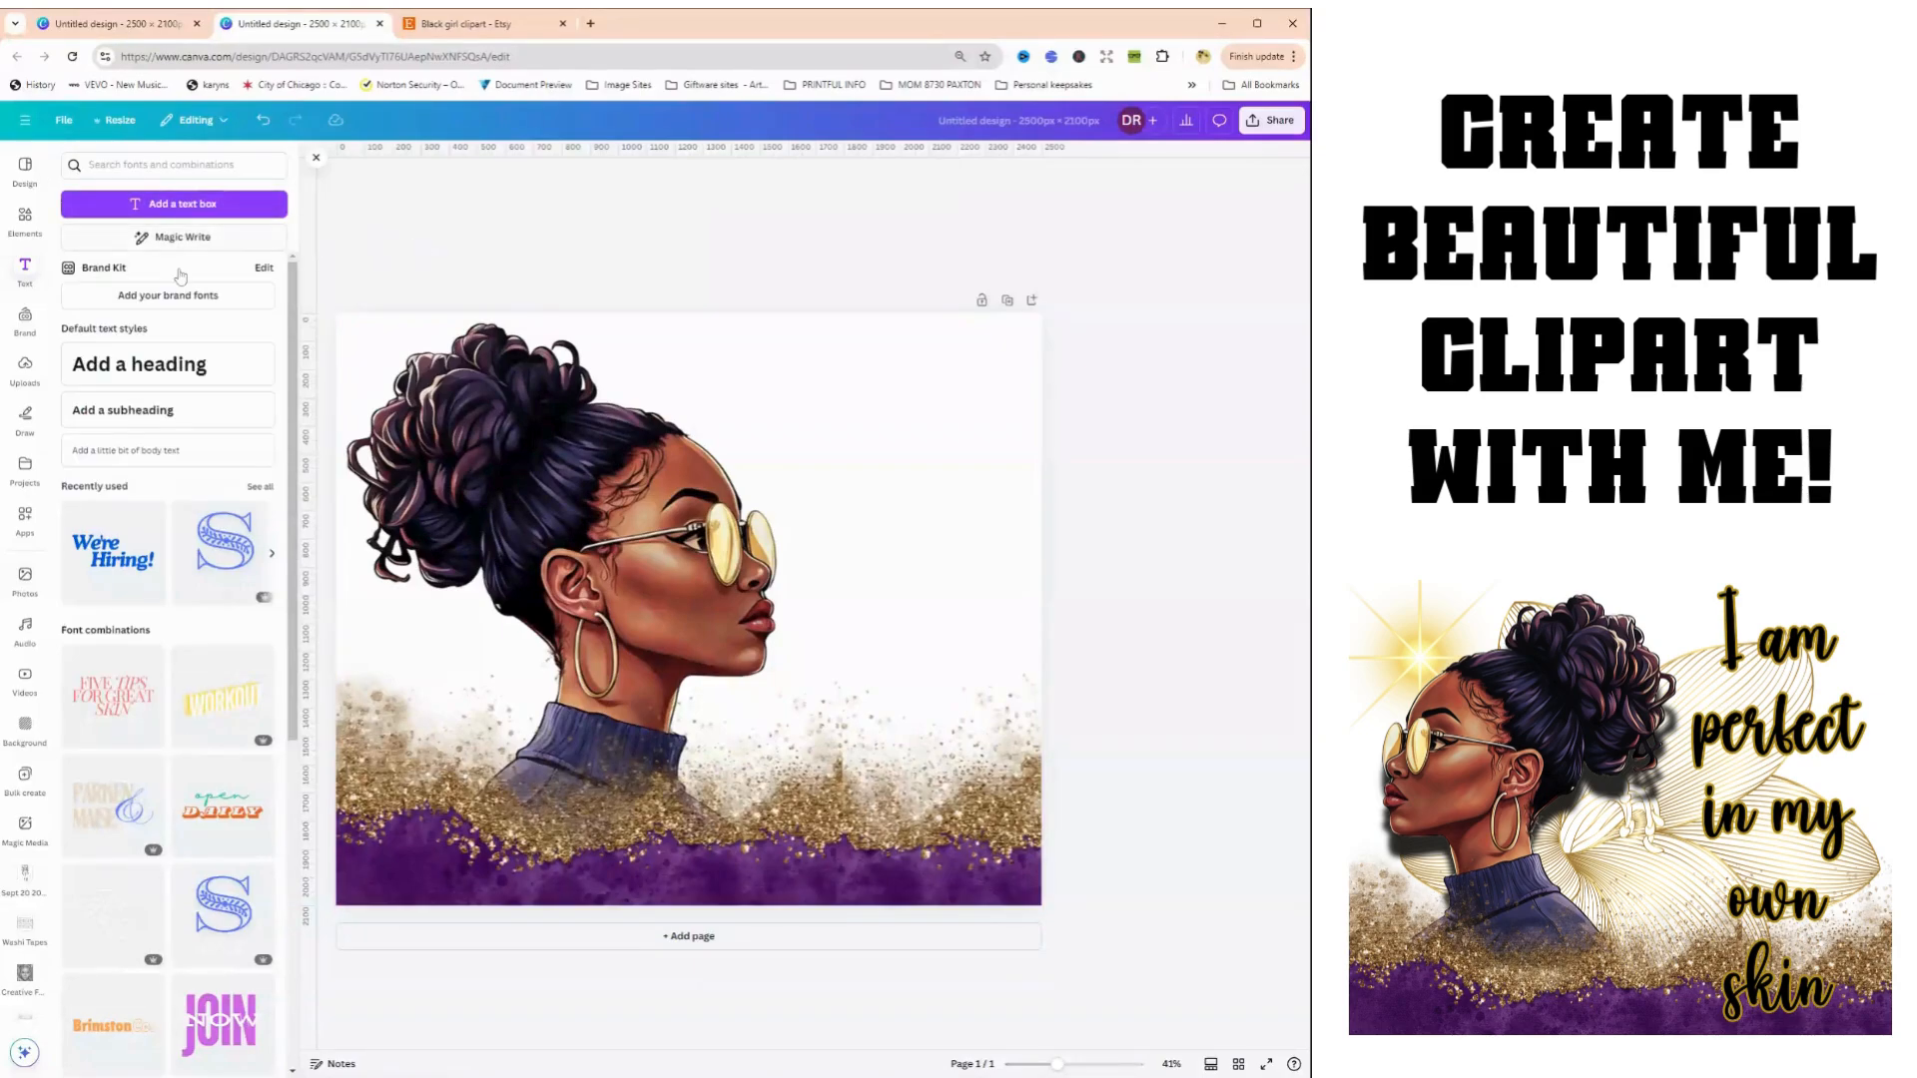
Add a text box in the blank area above and beside the woman's face reading "I am perfect in my own skin"
{"action": "left_click", "coordinate": [137, 204]}
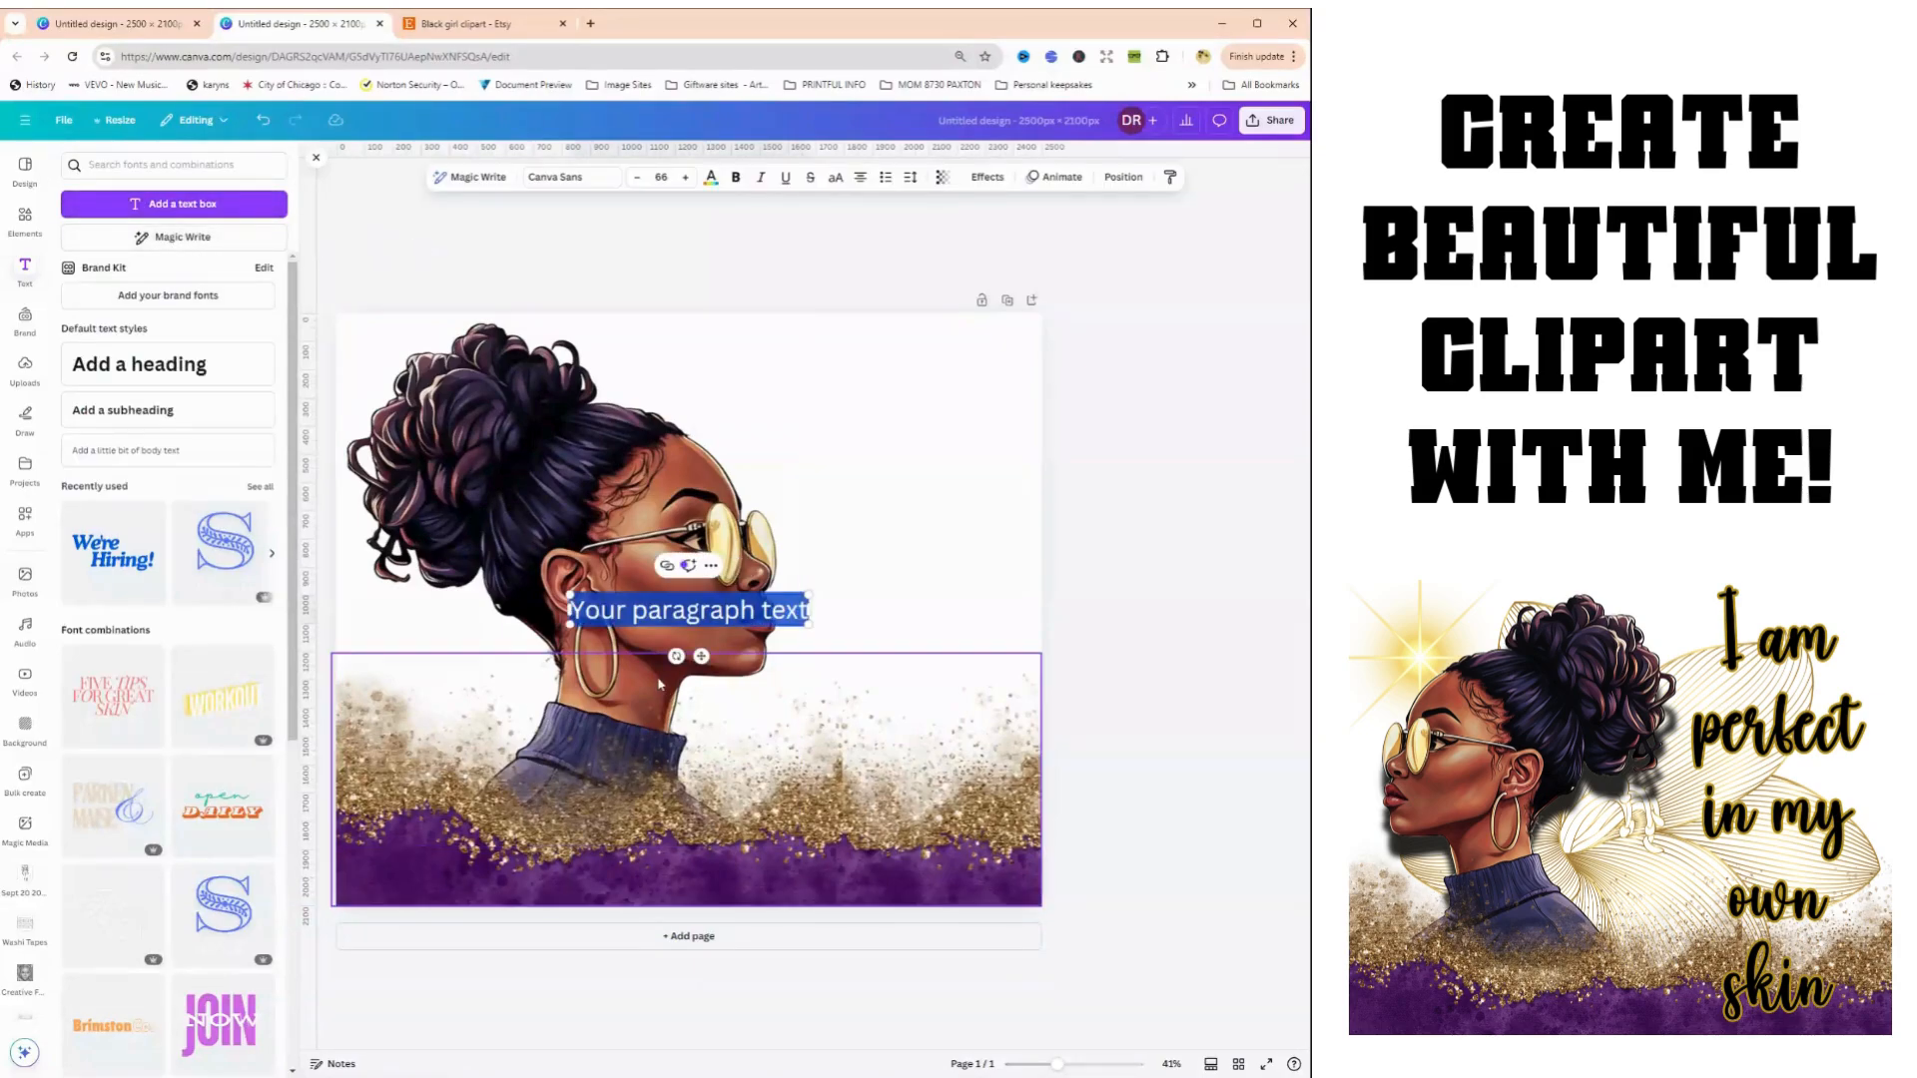
{"action": "left_click_drag", "start_coordinate": [703, 659], "coordinate": [888, 447]}
{"action": "double_click", "coordinate": [887, 401]}
{"action": "key", "text": "ctrl+a"}
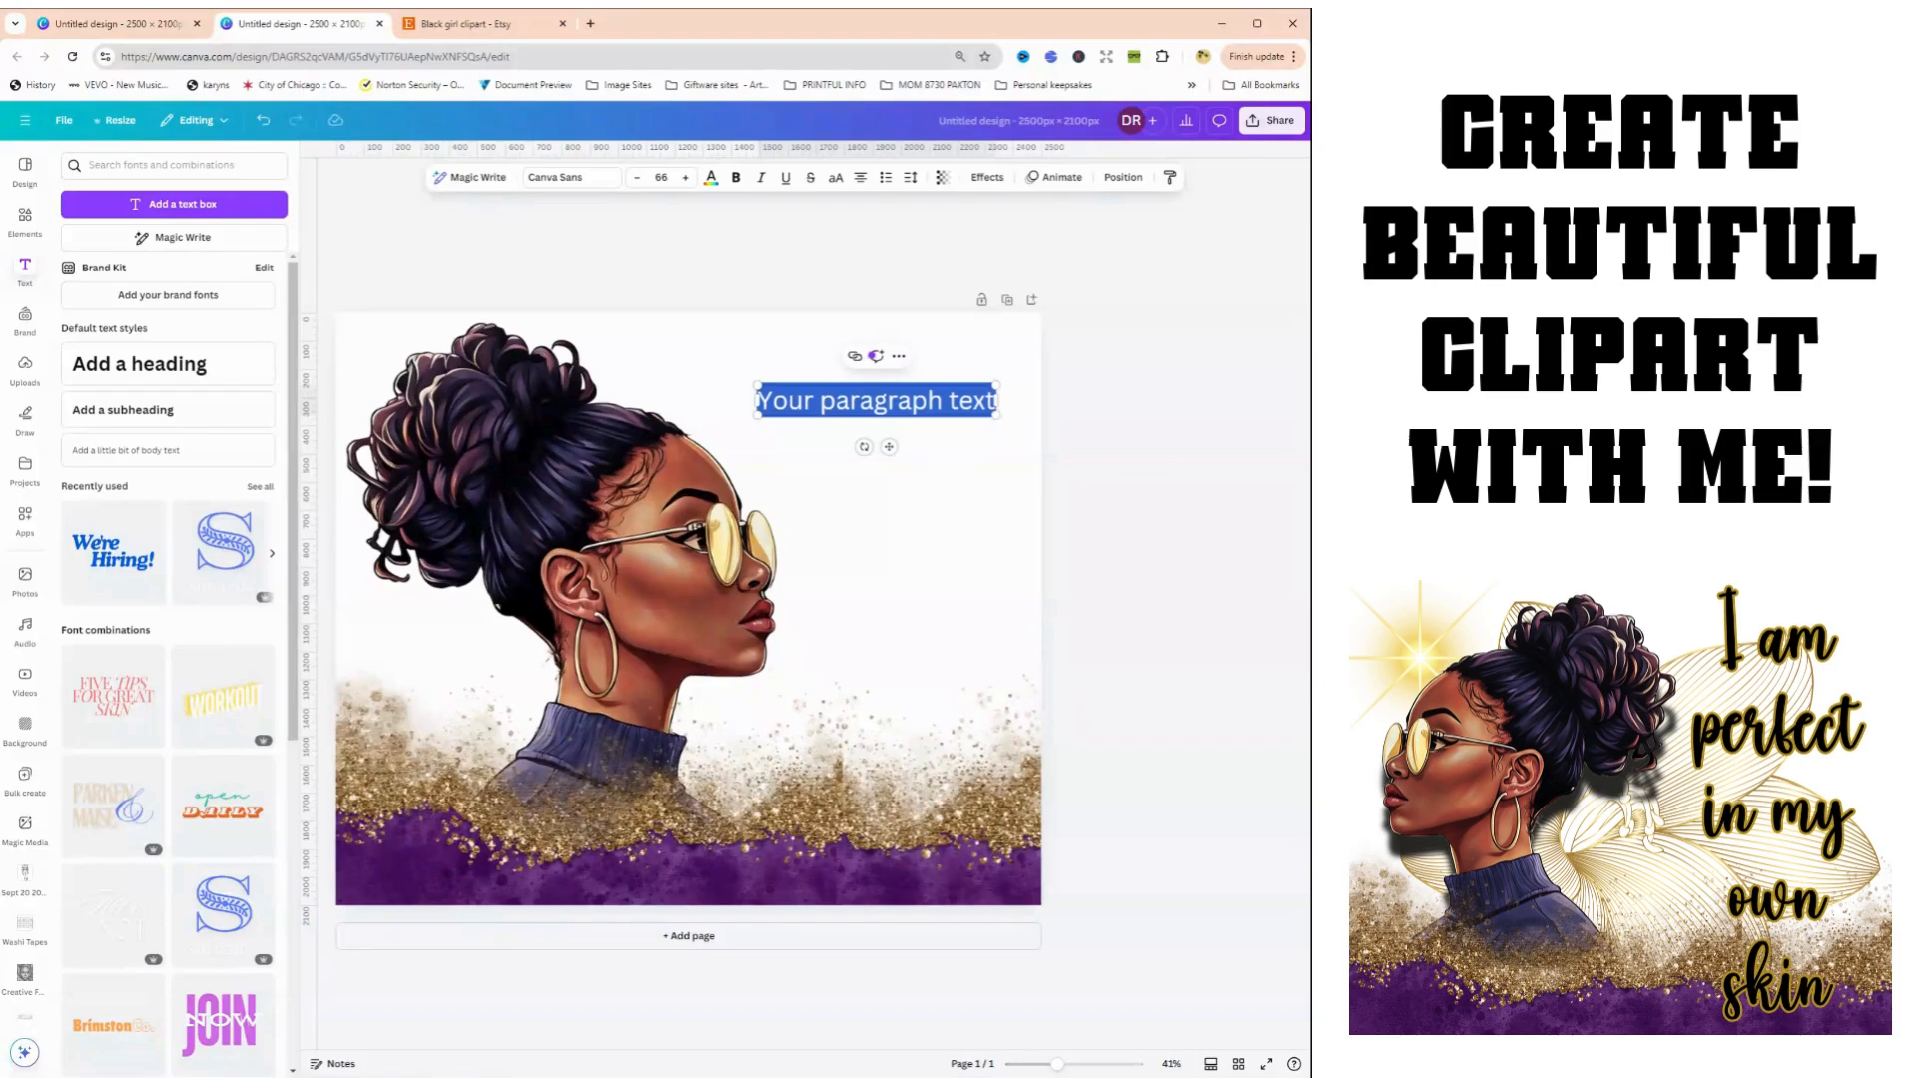
{"action": "type", "text": "I am"}
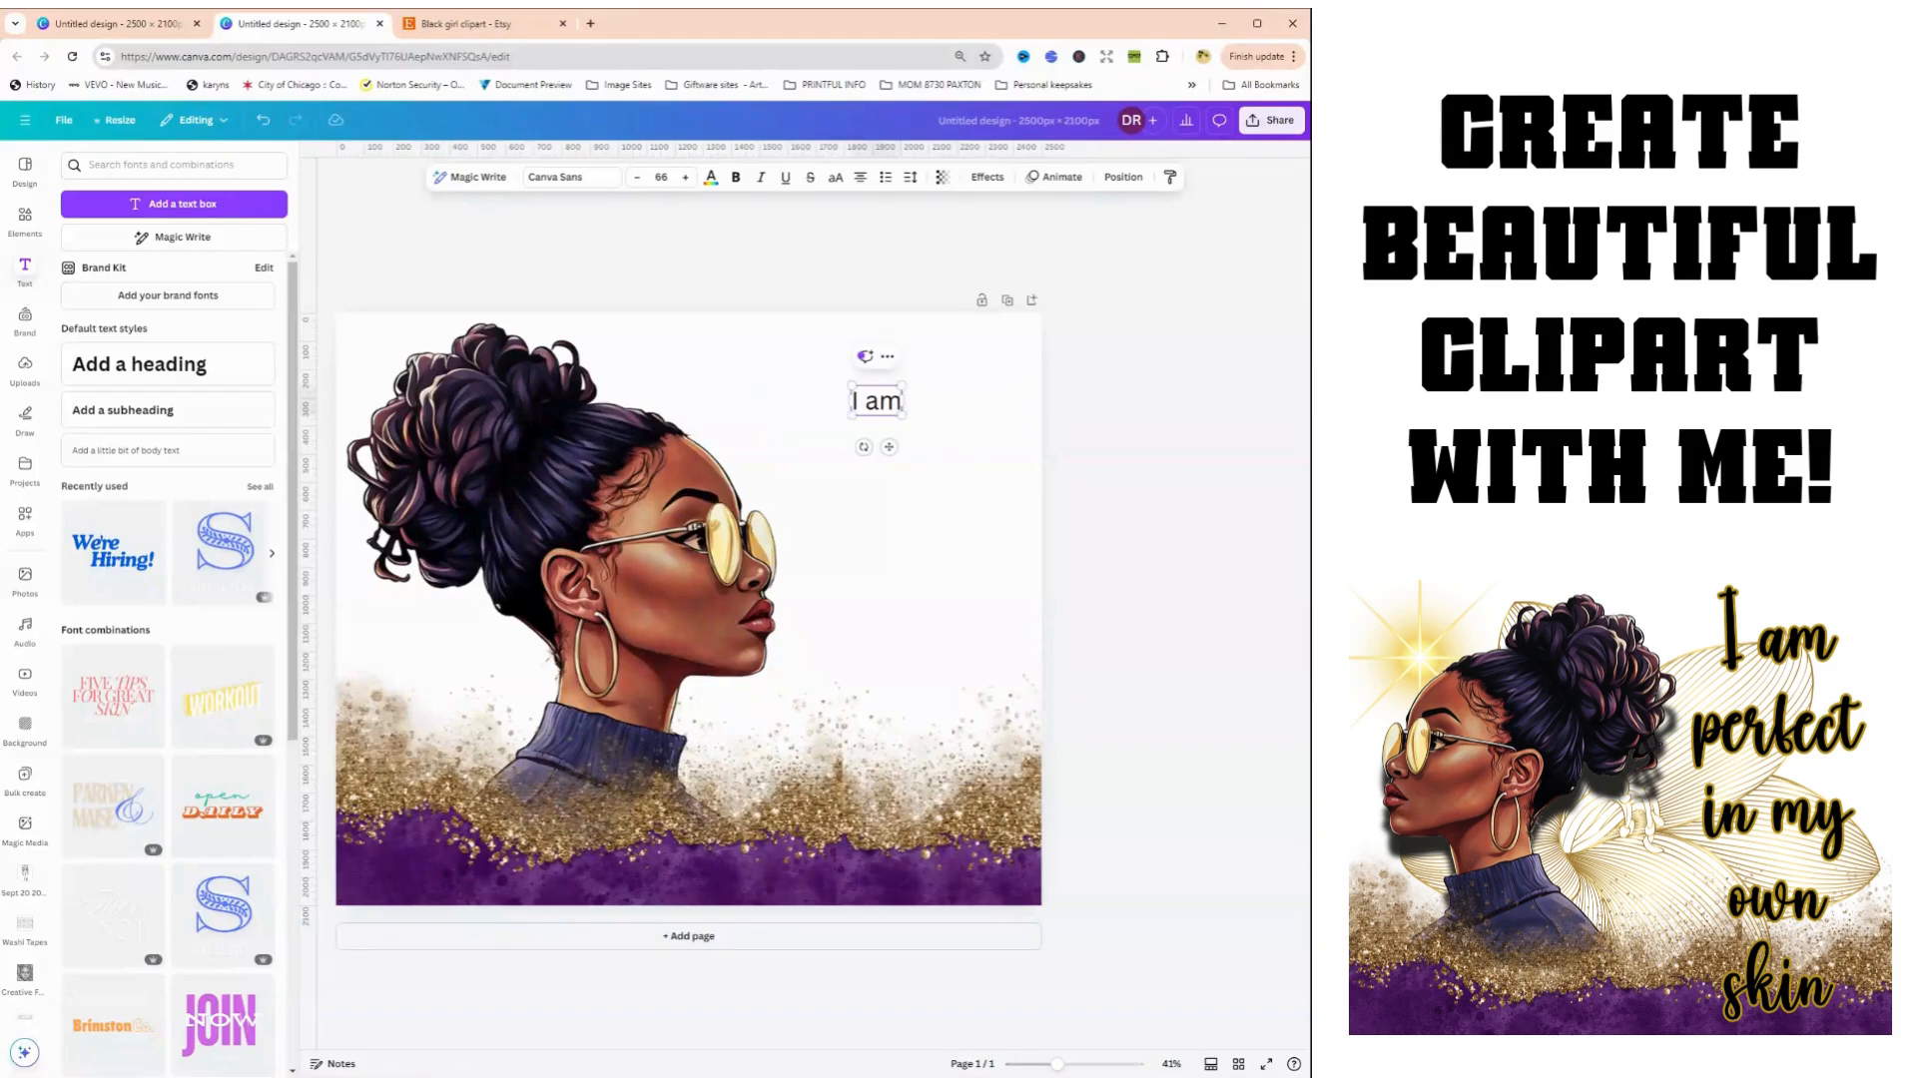
{"action": "type", "text": " per"}
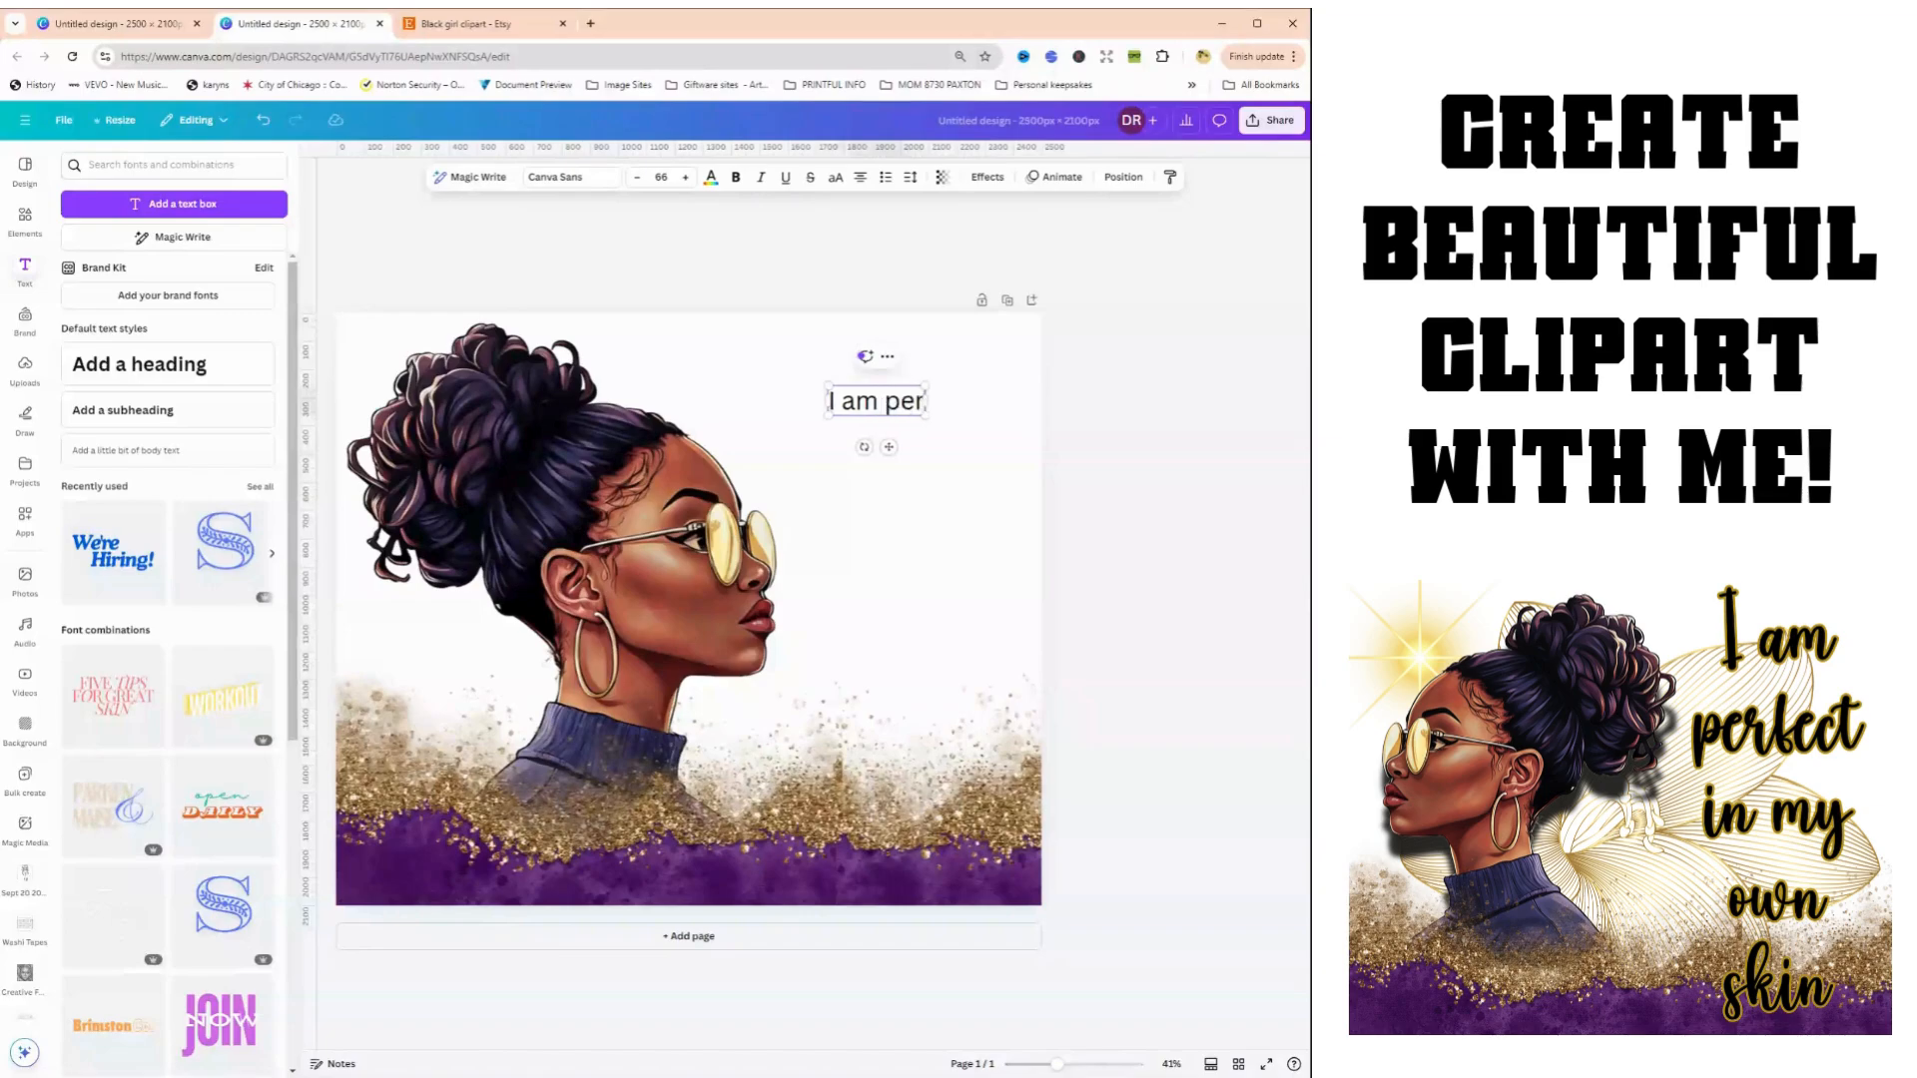
{"action": "type", "text": "fect in m"}
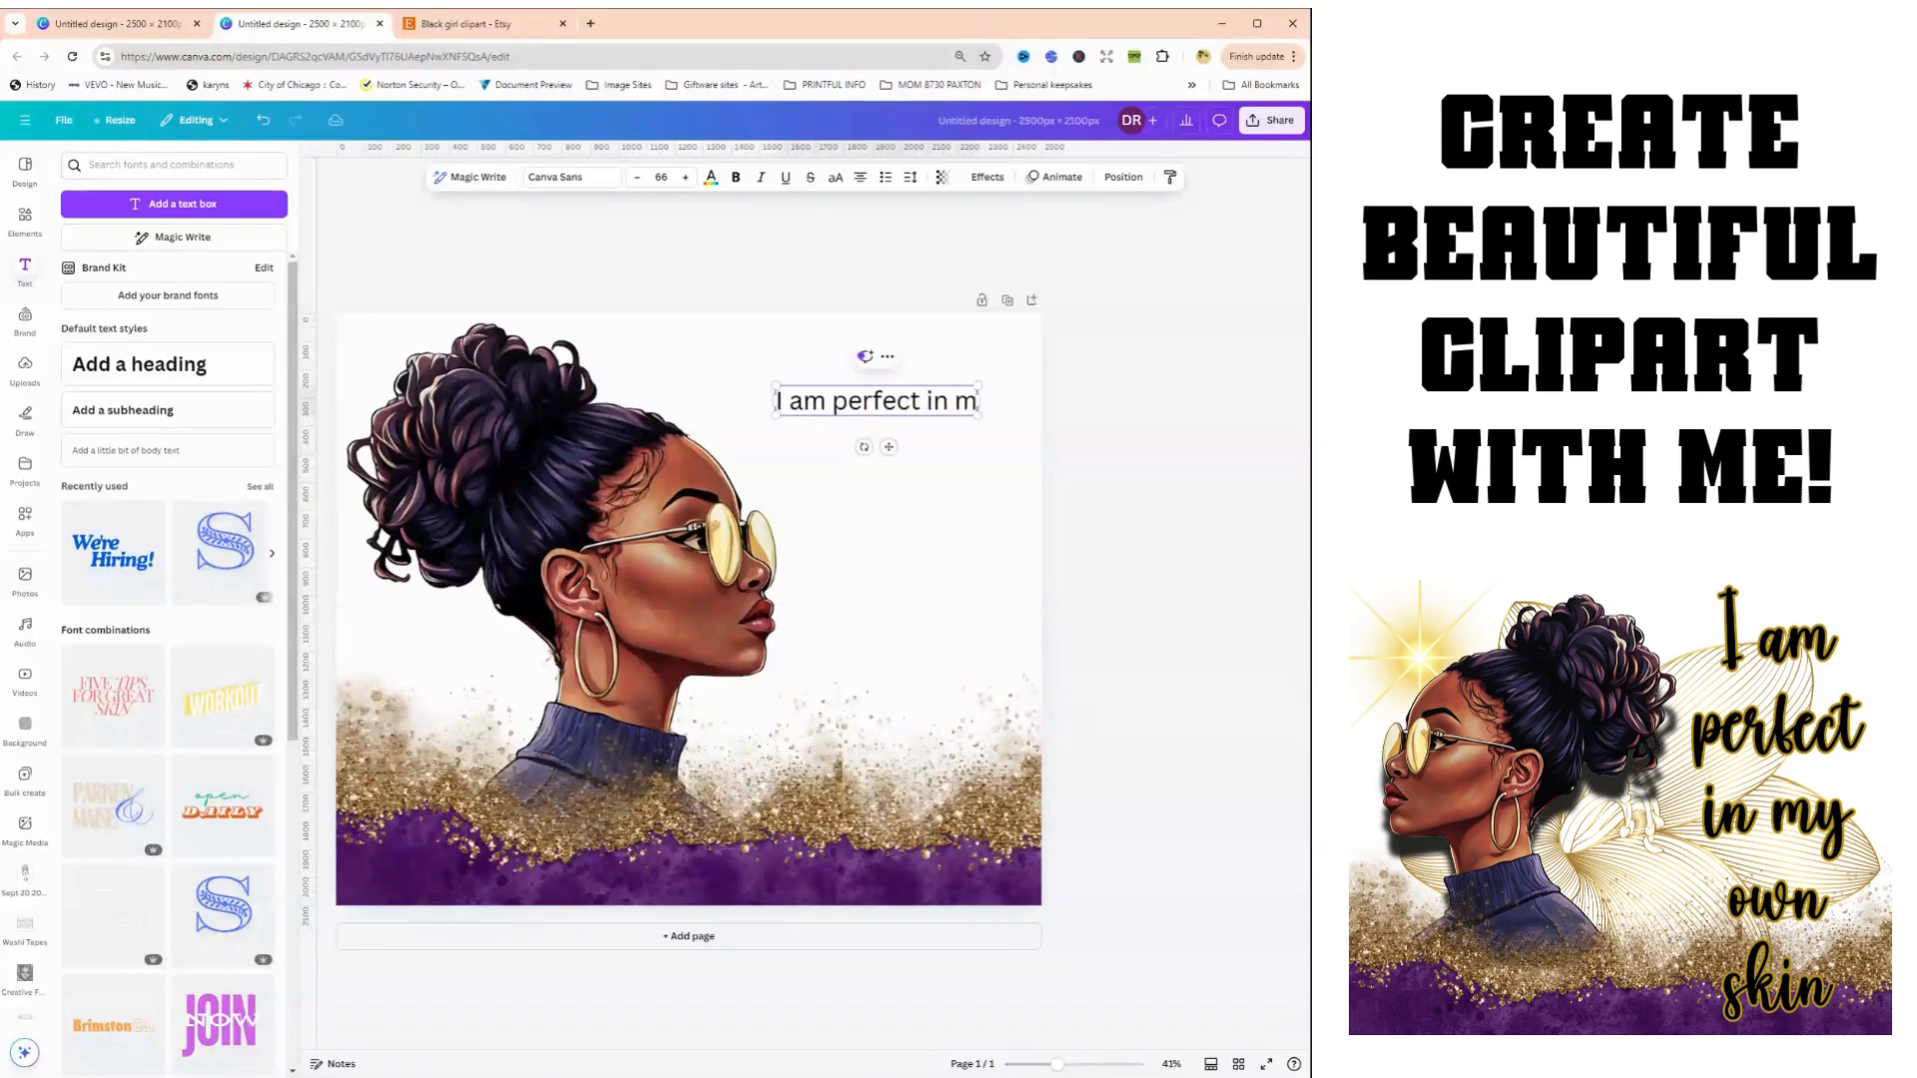
{"action": "type", "text": "y own skin"}
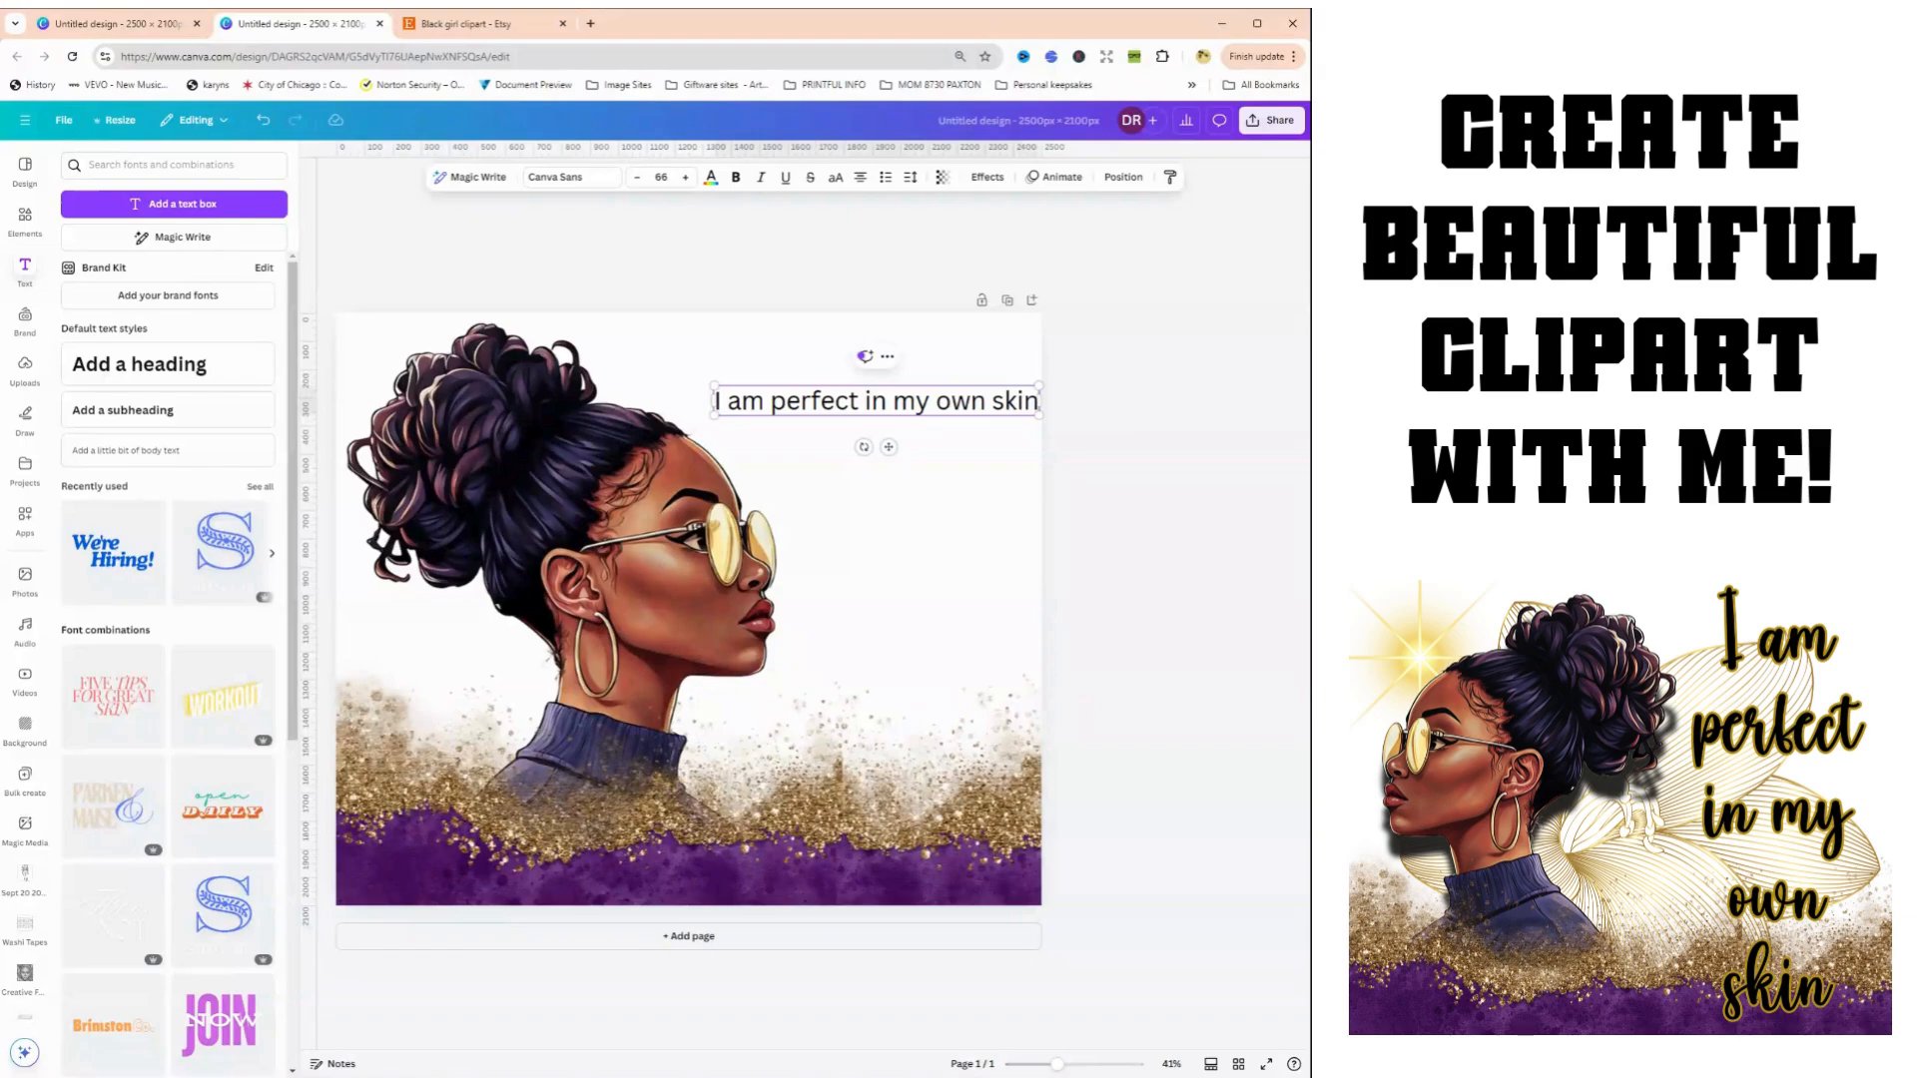
{"action": "left_click", "coordinate": [935, 560]}
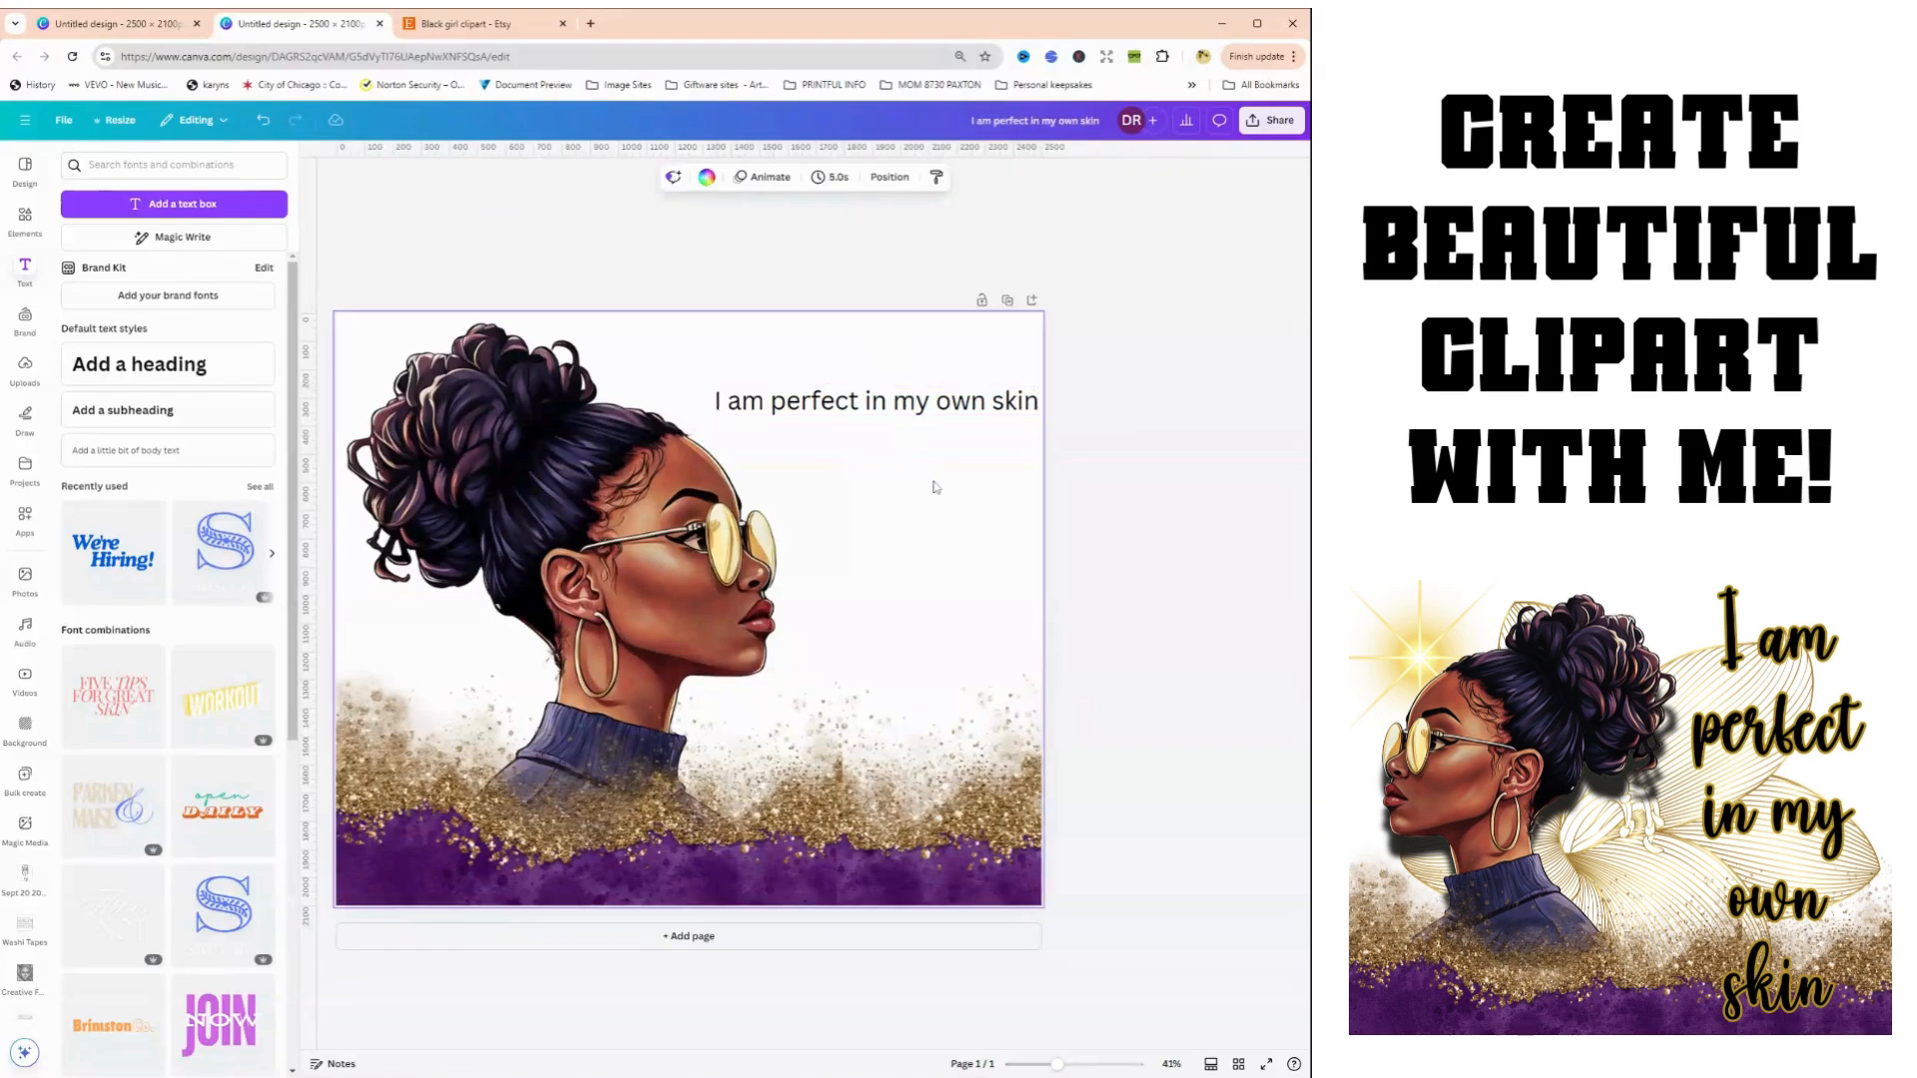
Narrow the quote's text box so it wraps onto four lines, and enlarge the text to size 152
{"action": "left_click", "coordinate": [923, 409]}
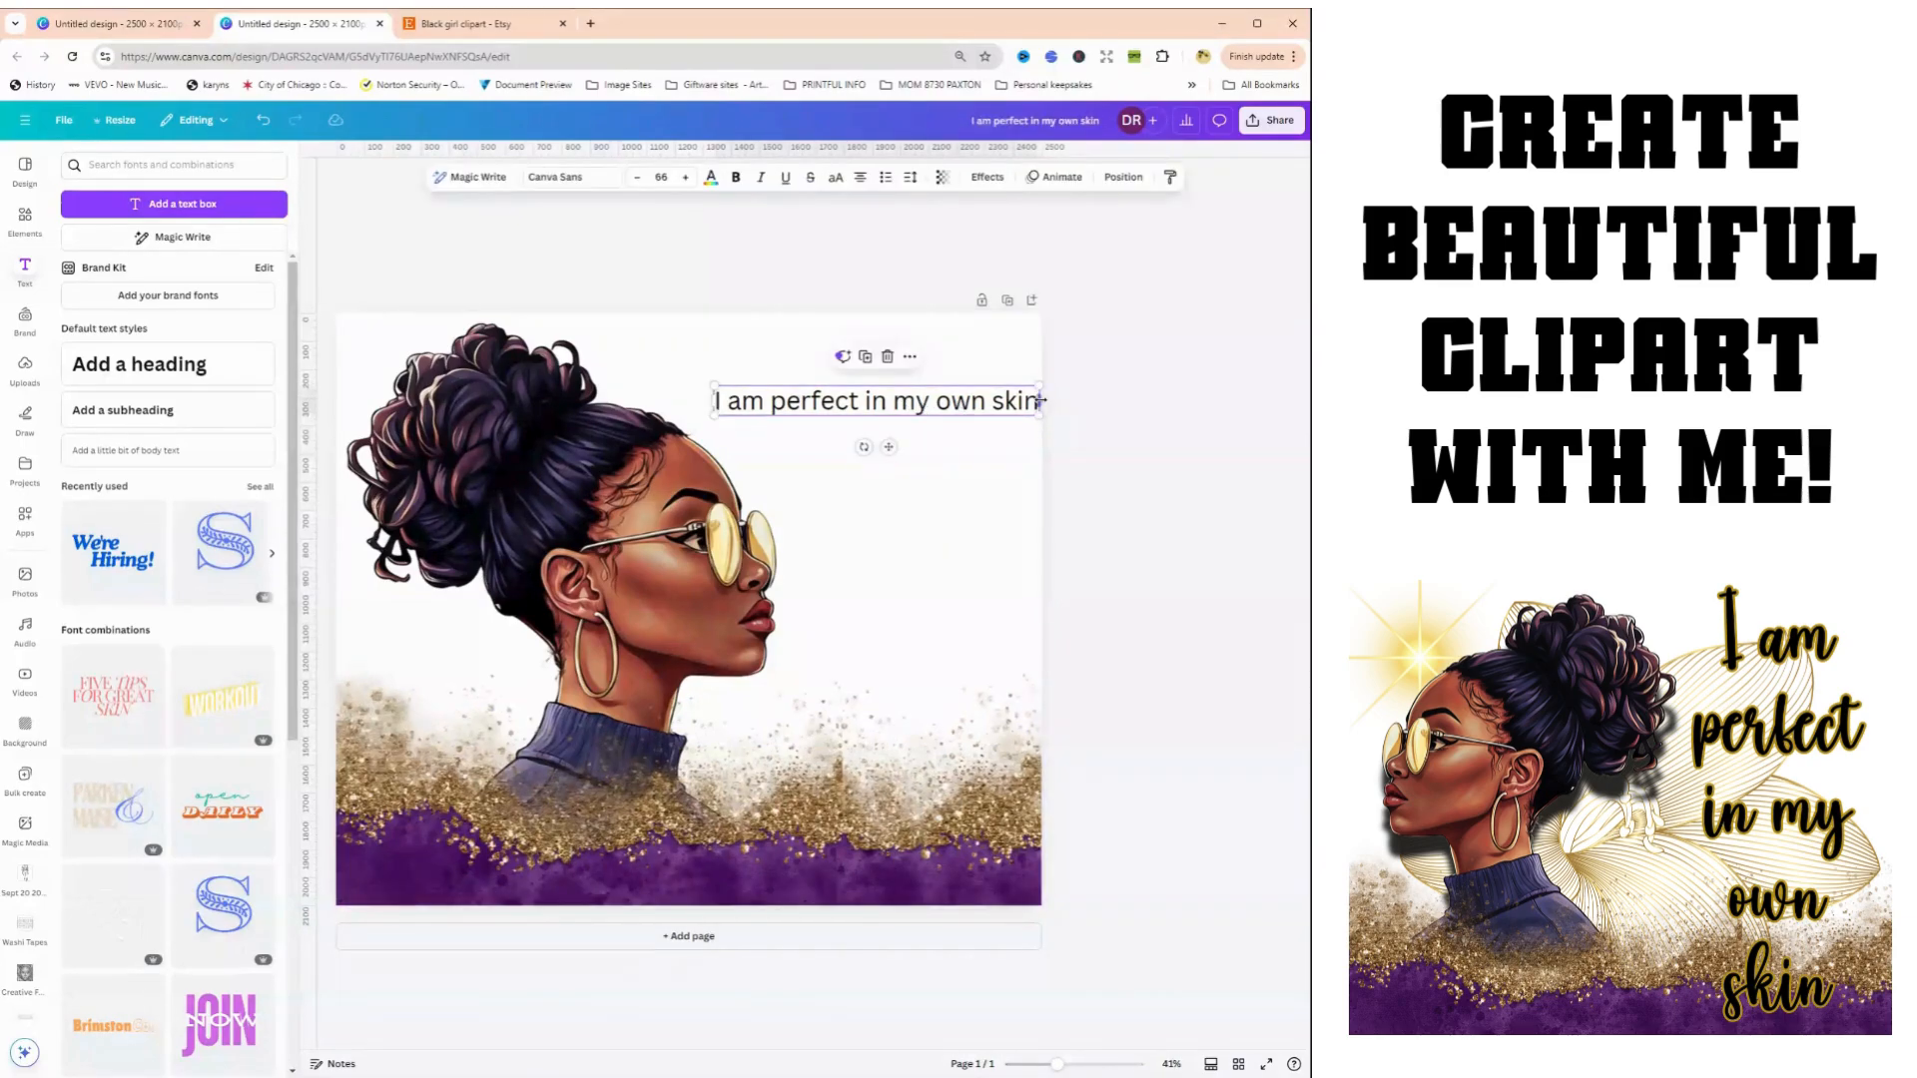
{"action": "left_click_drag", "start_coordinate": [1039, 400], "coordinate": [931, 469]}
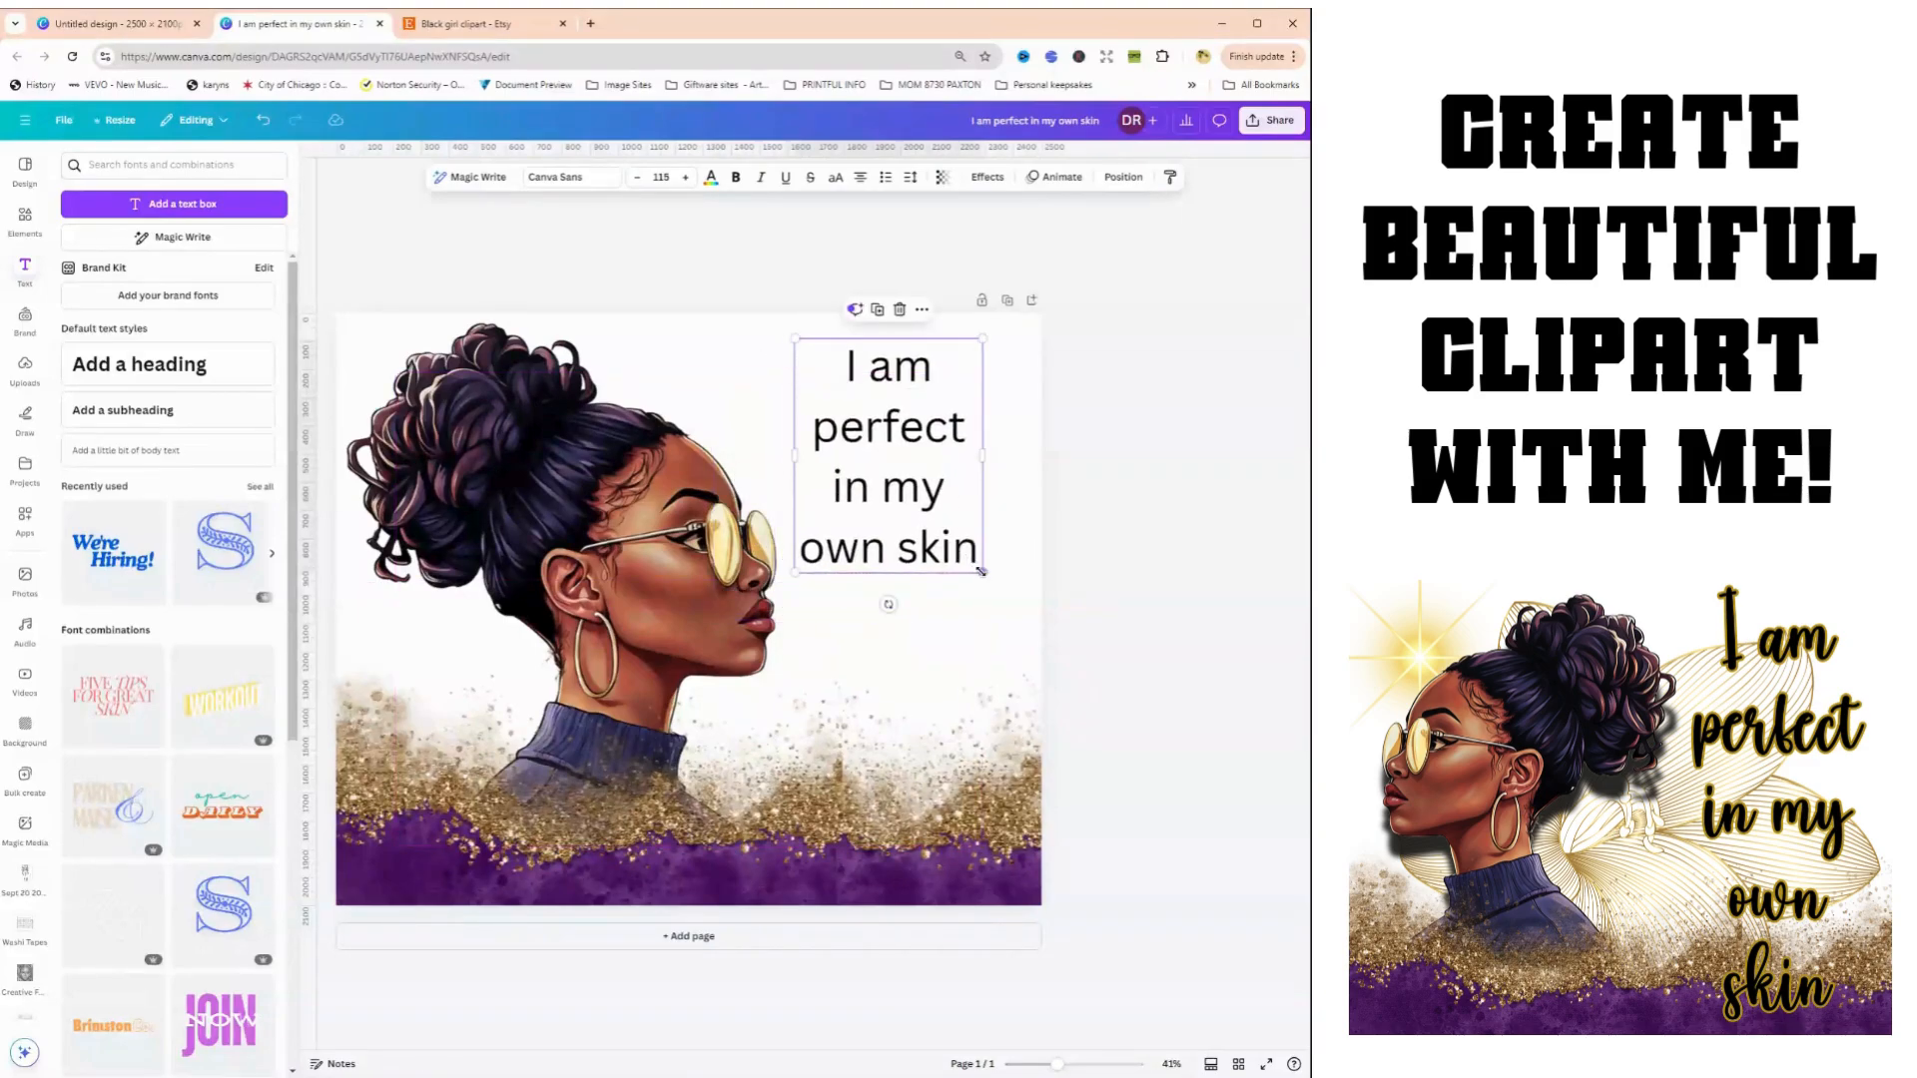
{"action": "left_click_drag", "start_coordinate": [1014, 594], "coordinate": [1055, 644]}
{"action": "left_click_drag", "start_coordinate": [1050, 640], "coordinate": [1049, 639]}
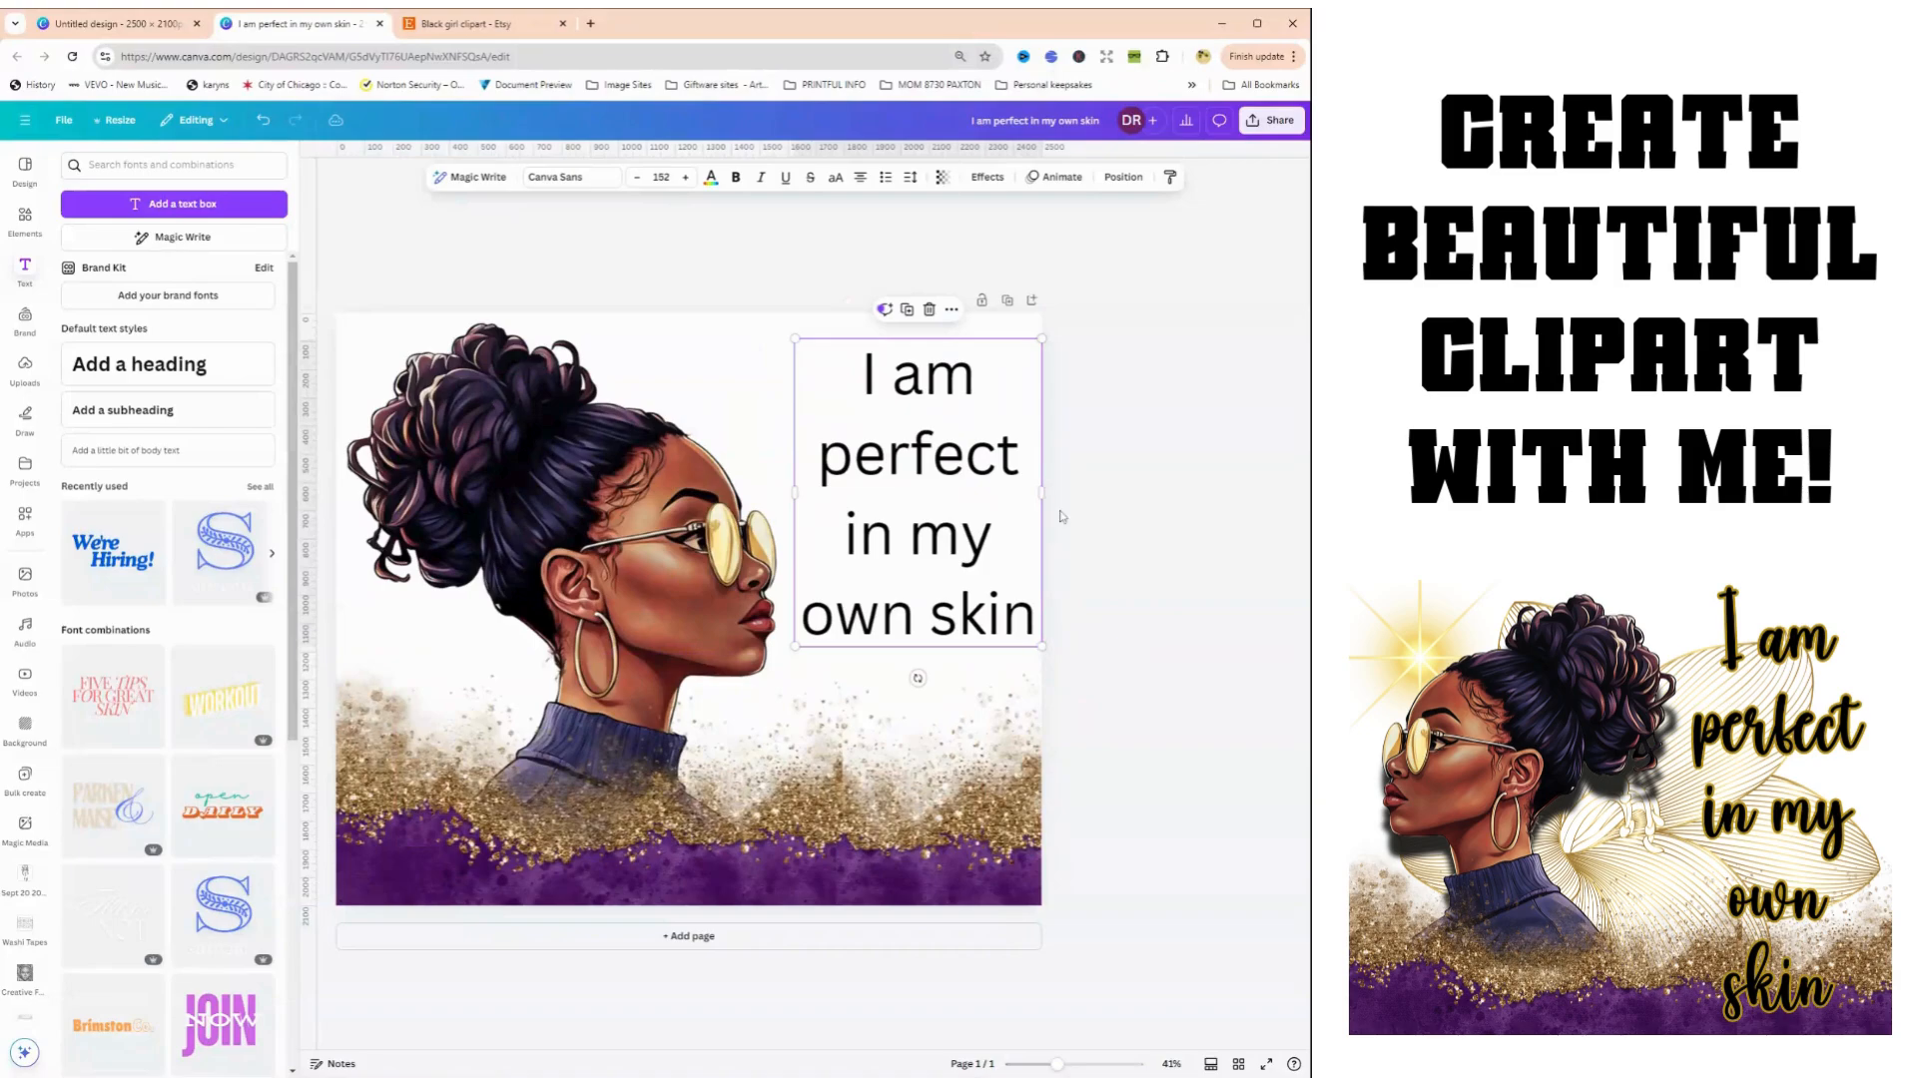
Narrow the quote further to wrap onto five lines and enlarge it to size 176, placed beside the woman's face
{"action": "left_click_drag", "start_coordinate": [1040, 494], "coordinate": [1007, 500]}
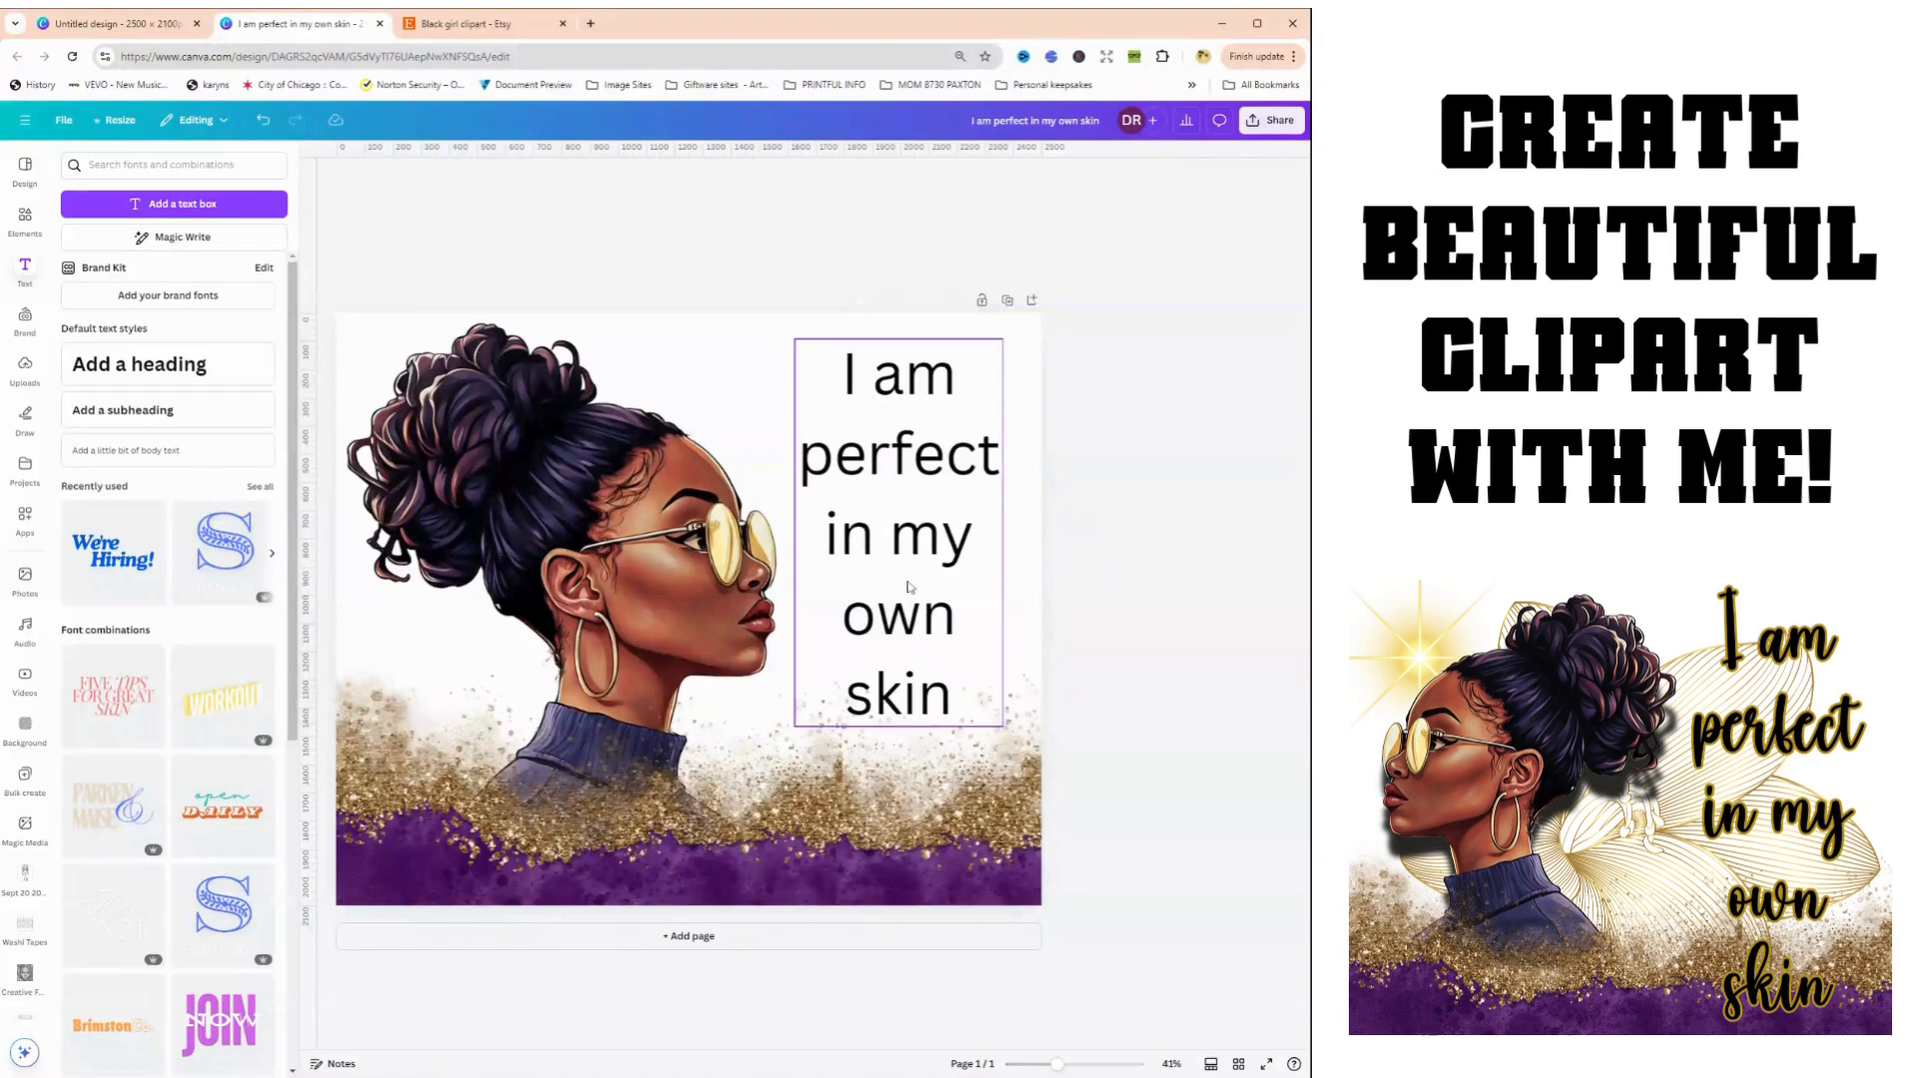
{"action": "left_click_drag", "start_coordinate": [878, 551], "coordinate": [870, 541]}
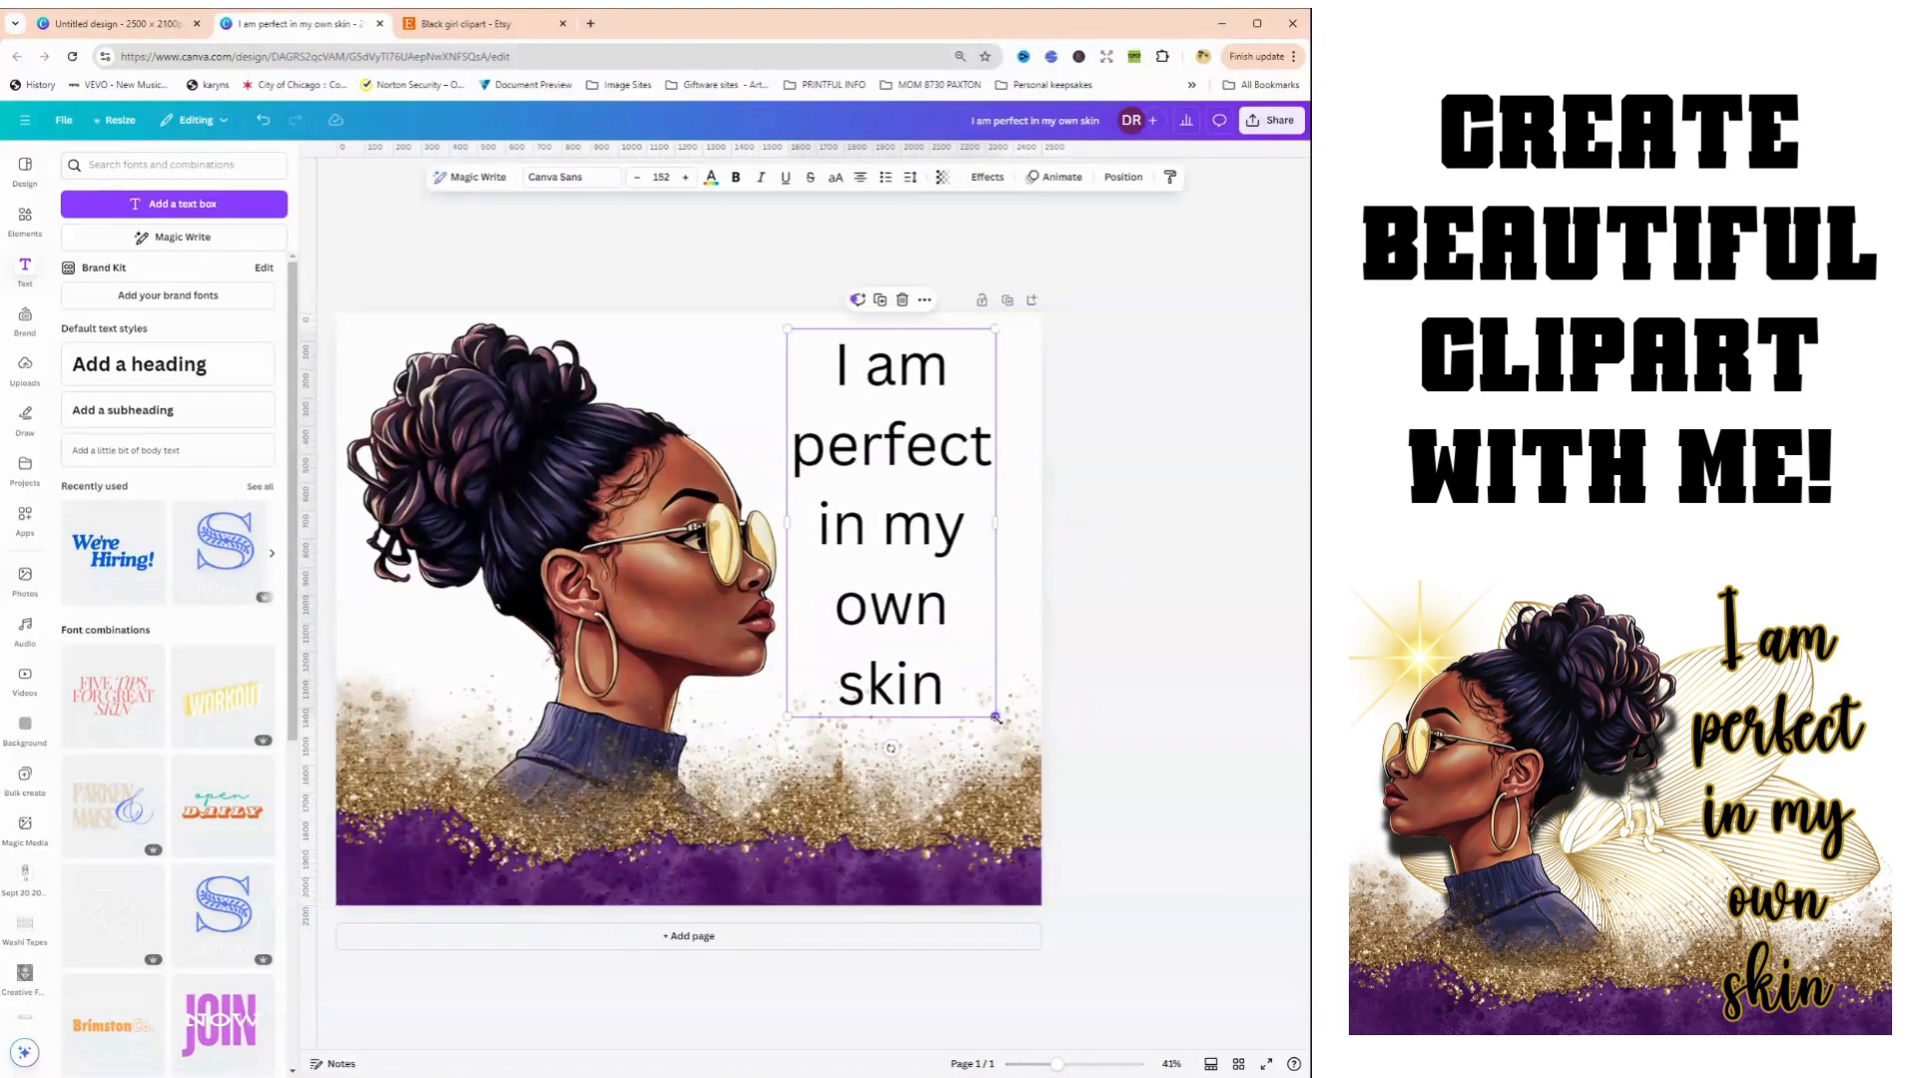
{"action": "left_click_drag", "start_coordinate": [995, 716], "coordinate": [1029, 778]}
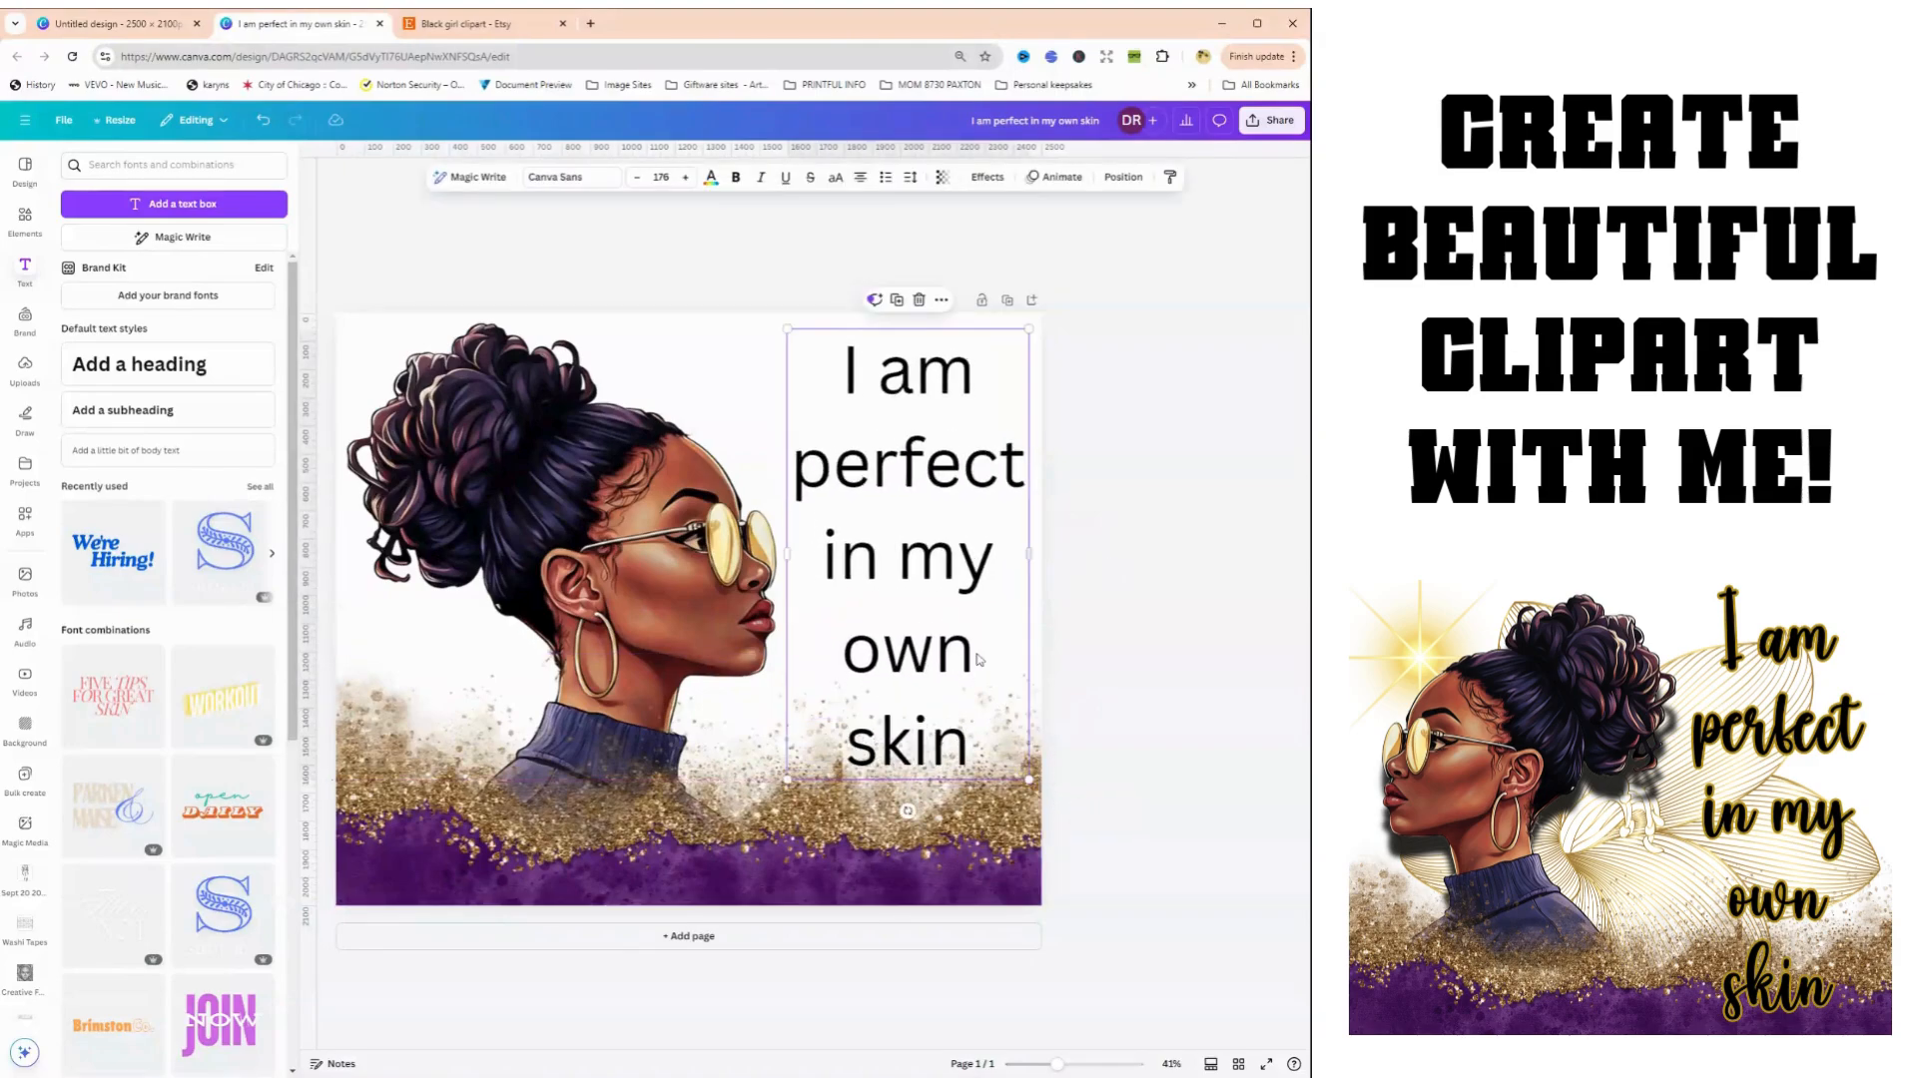
{"action": "left_click_drag", "start_coordinate": [890, 553], "coordinate": [892, 555]}
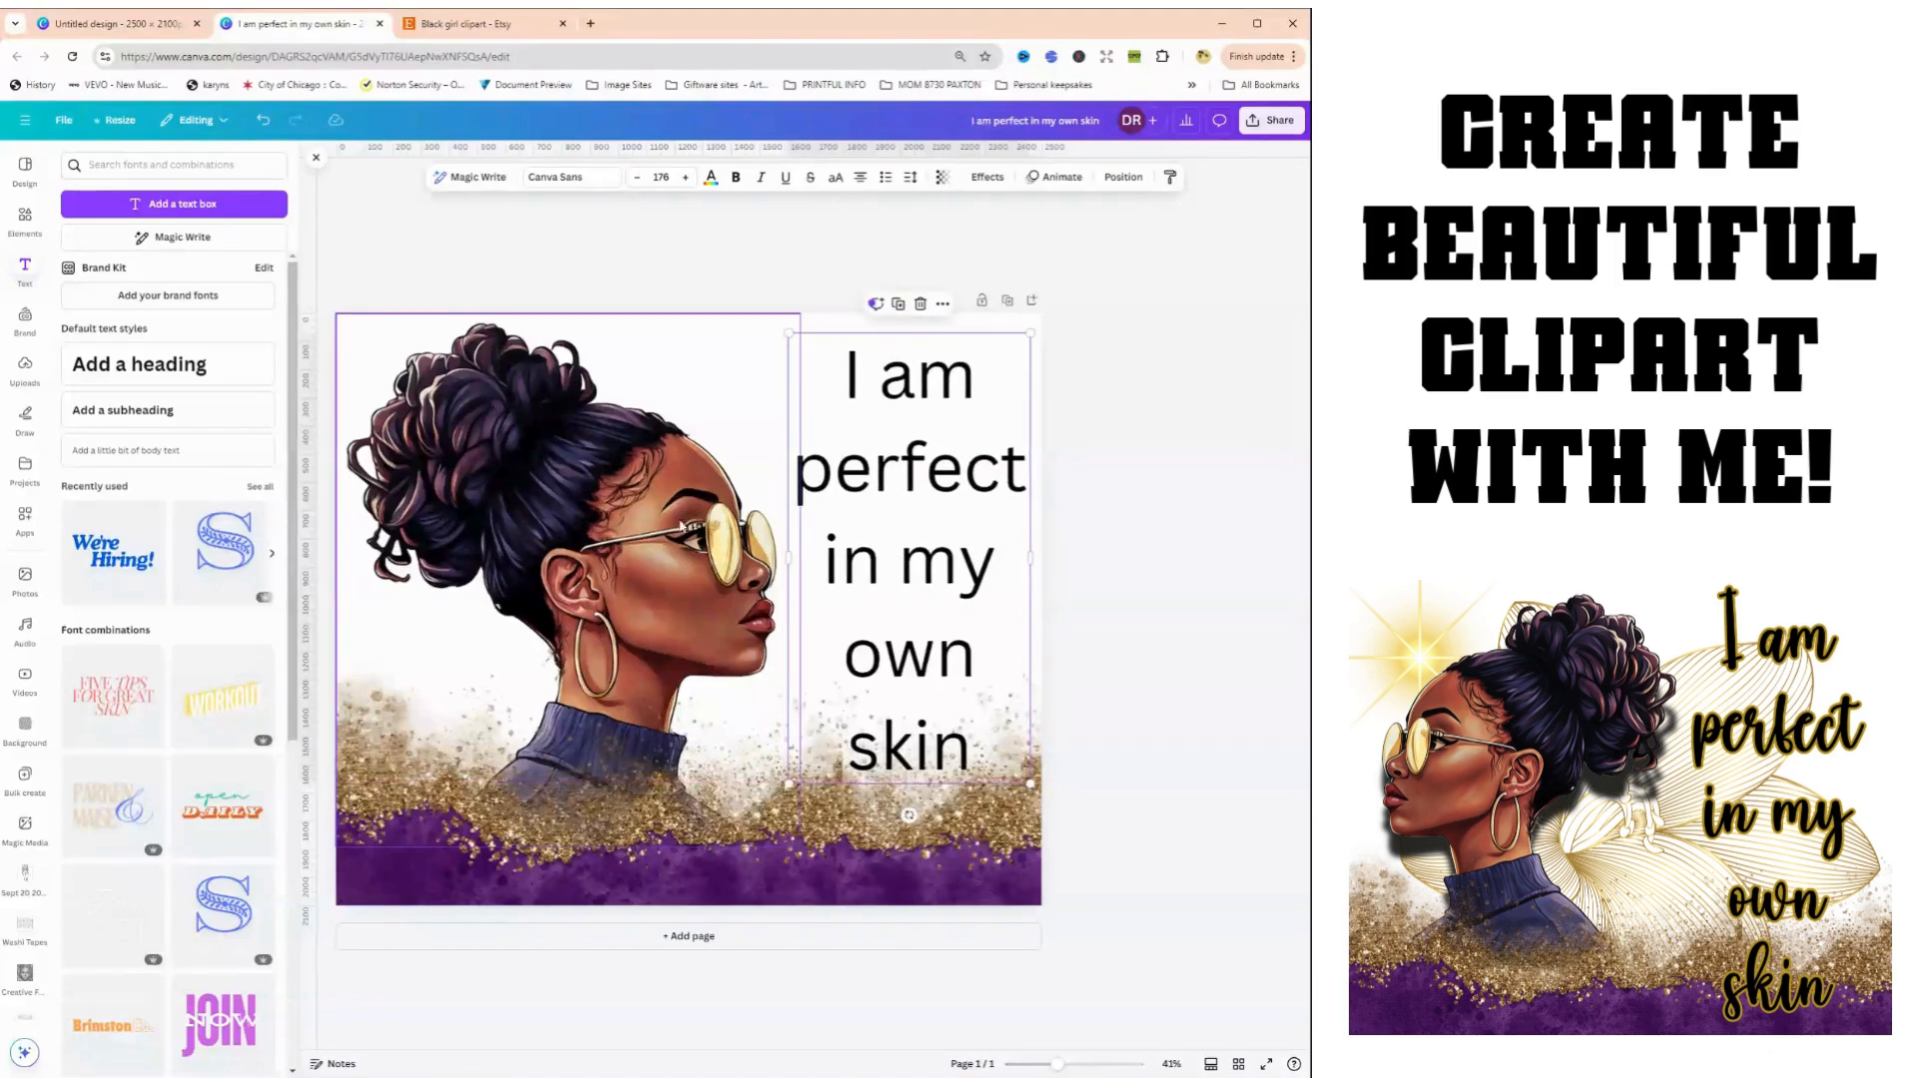
Try the Indoor Design font on the quote, and set its font to Boho Regular
{"action": "double_click", "coordinate": [578, 182]}
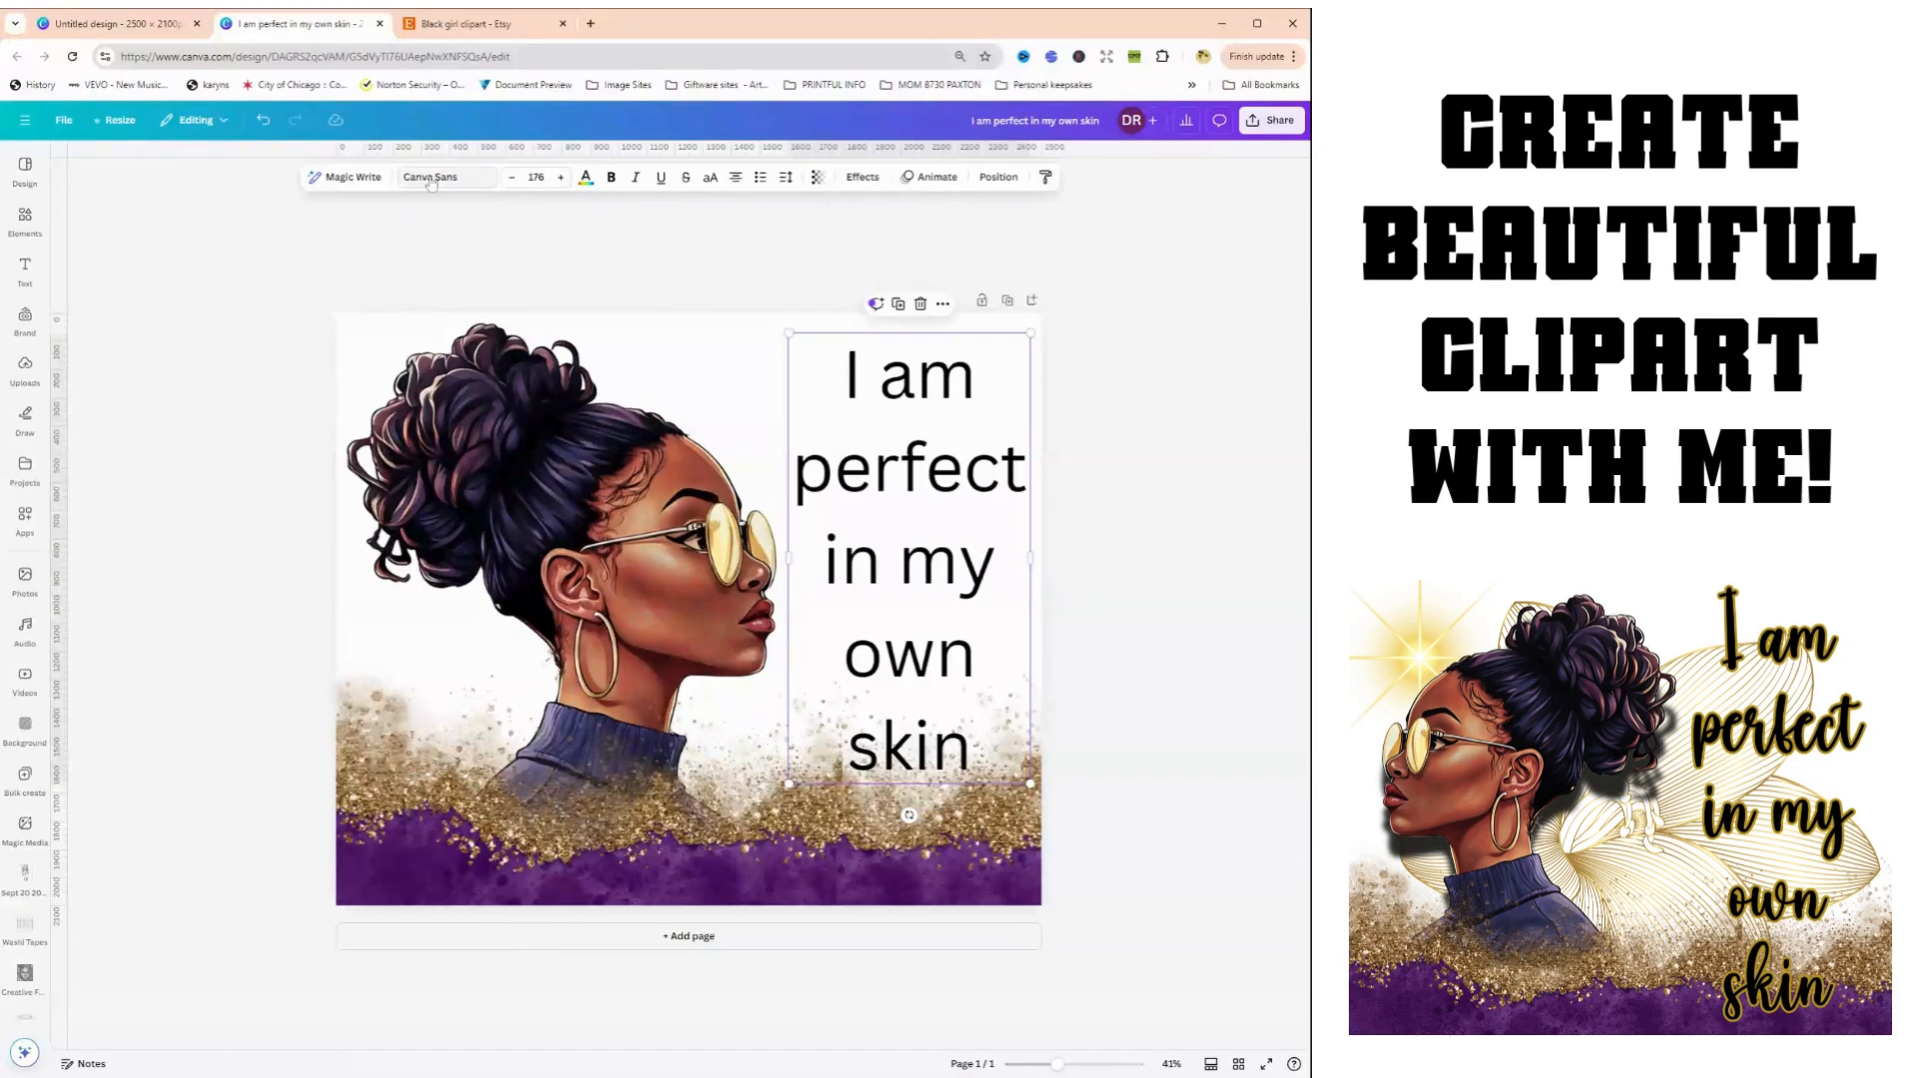
{"action": "left_click", "coordinate": [425, 180]}
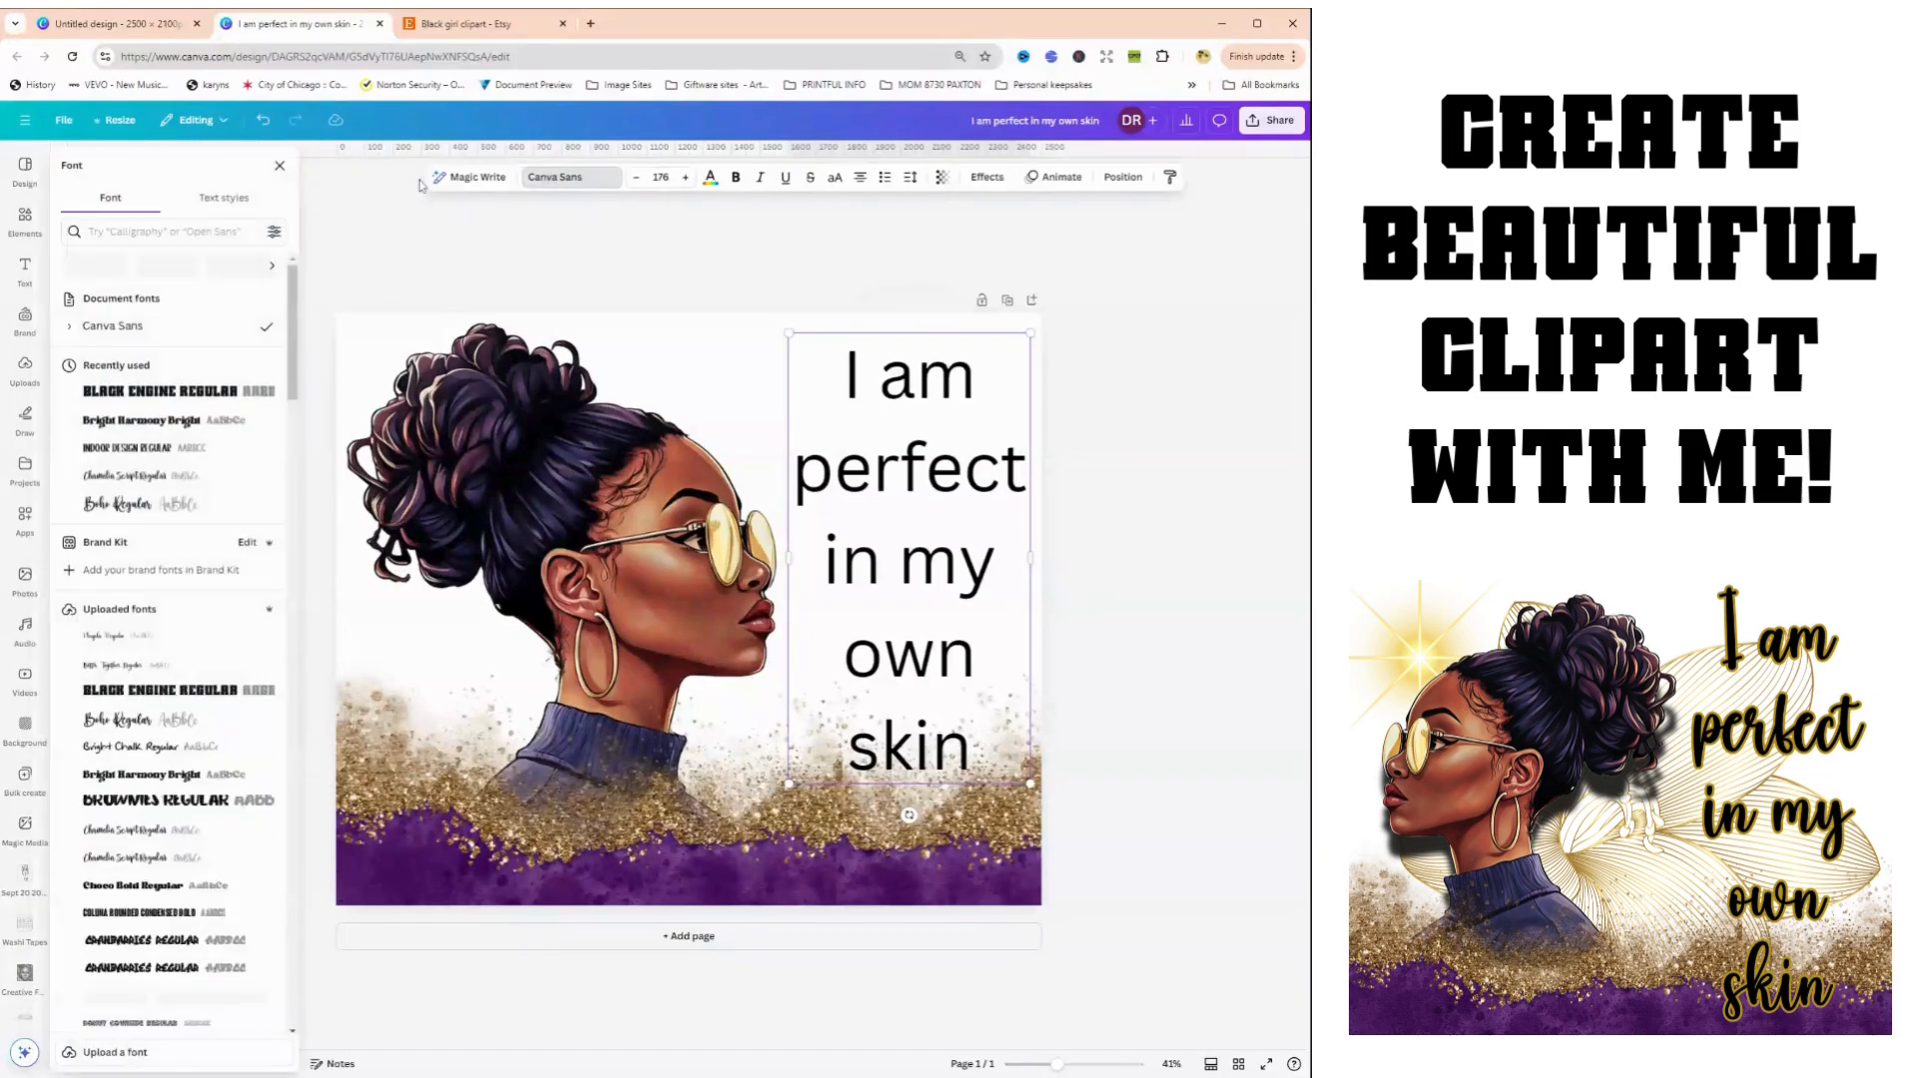
{"action": "left_click", "coordinate": [138, 455]}
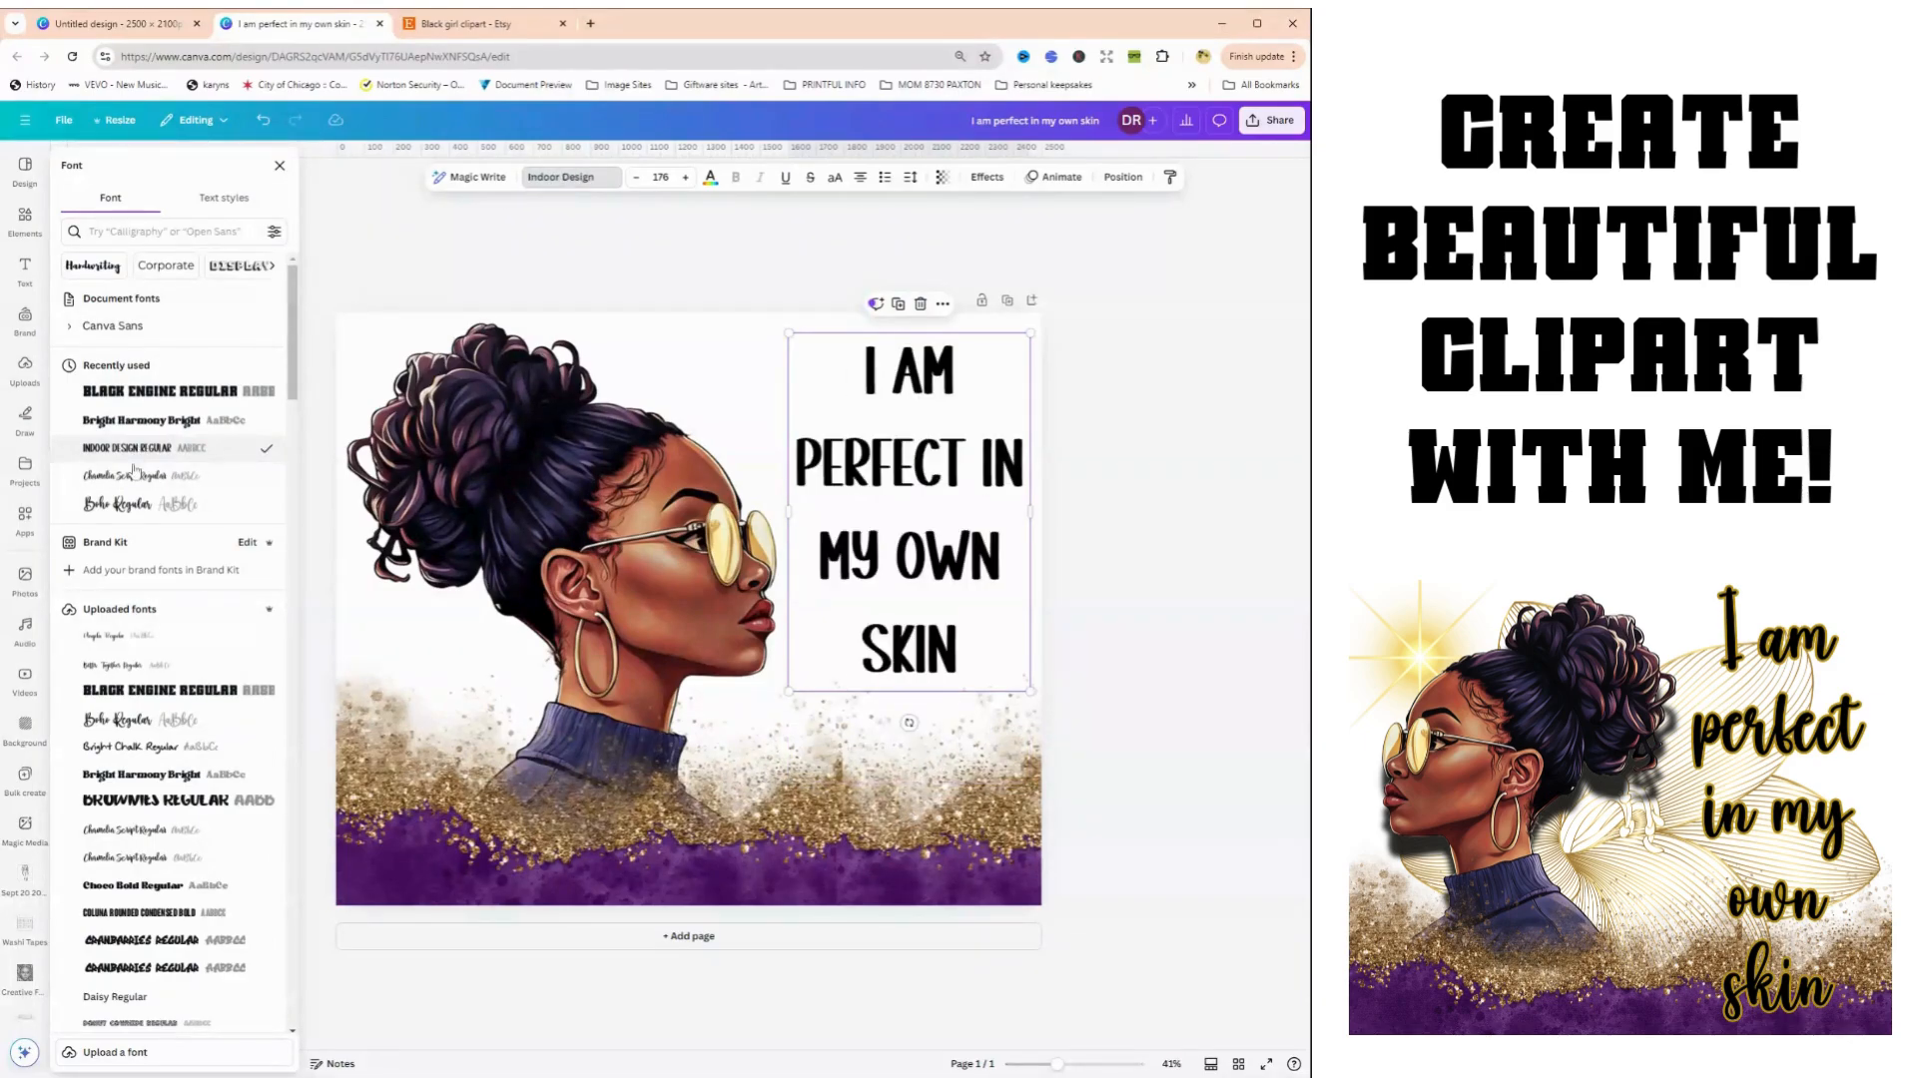
{"action": "left_click", "coordinate": [143, 508]}
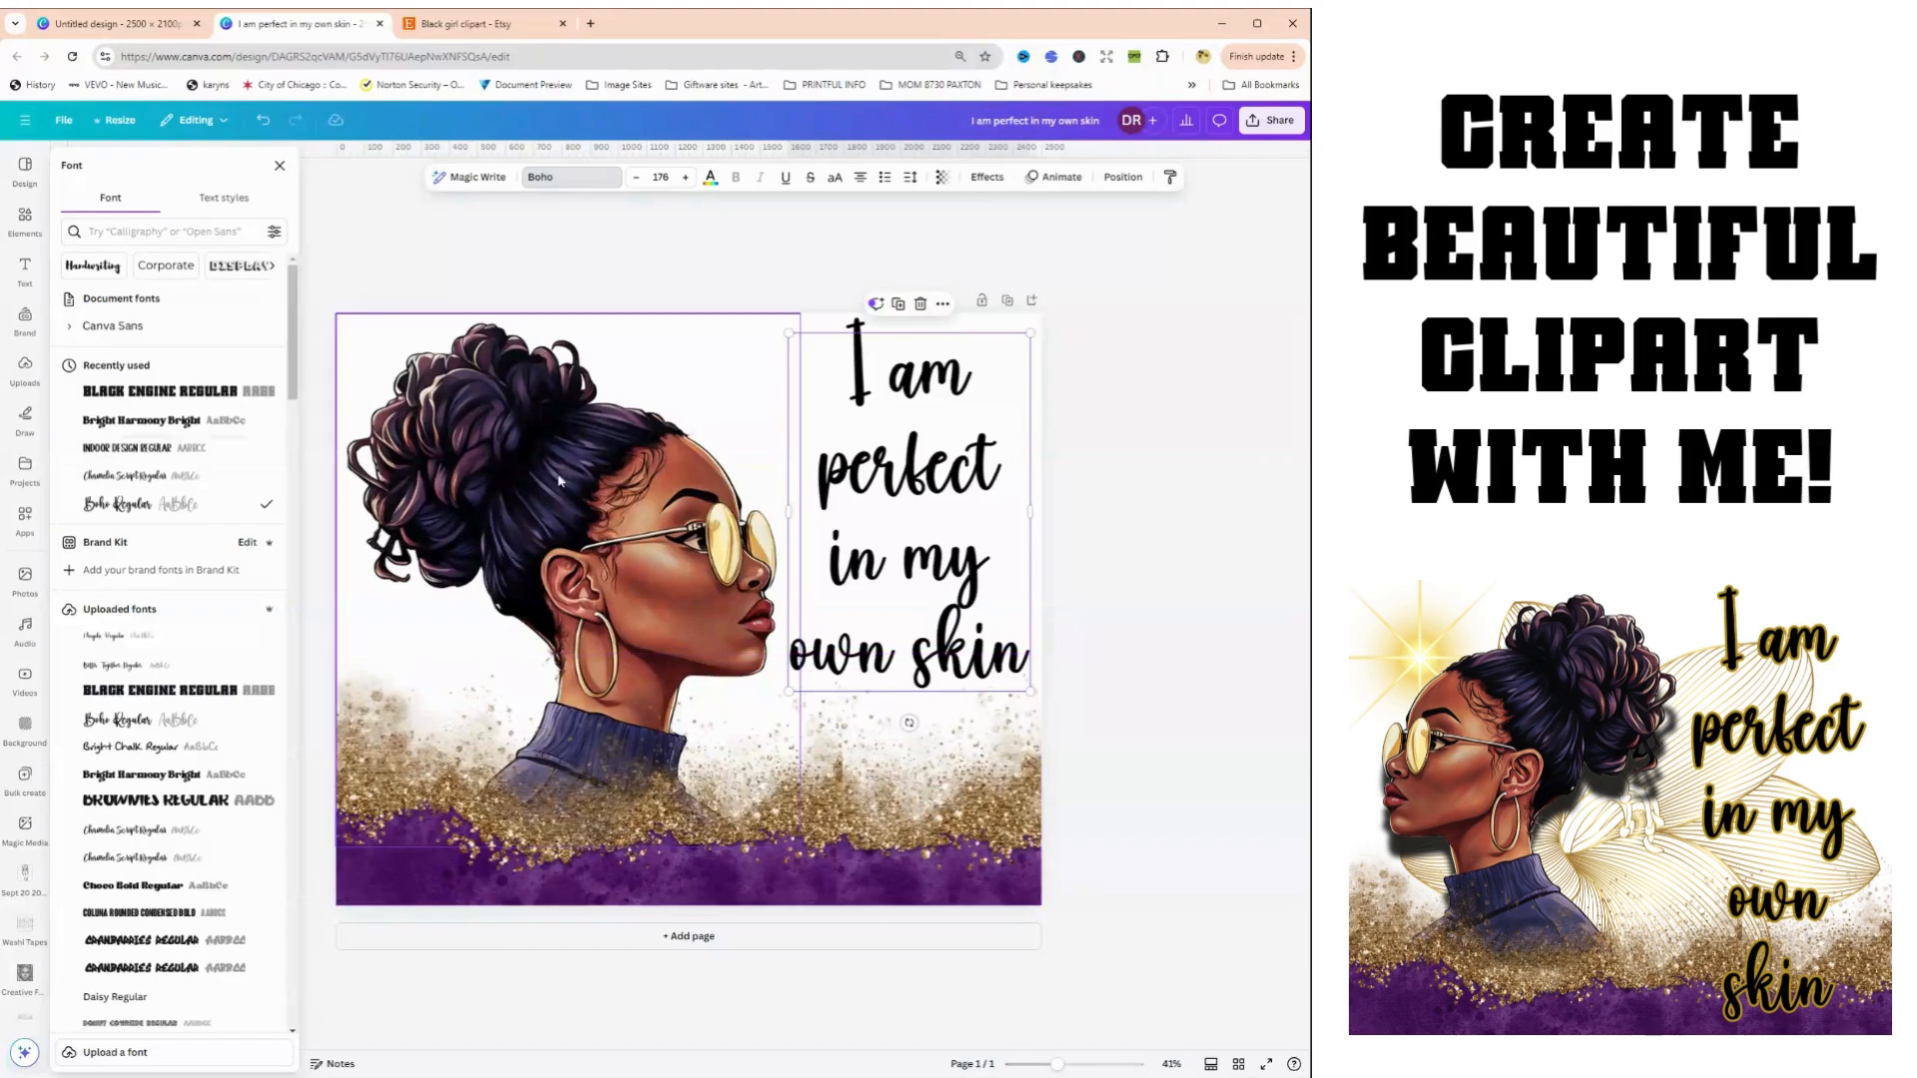
{"action": "left_click", "coordinate": [455, 883]}
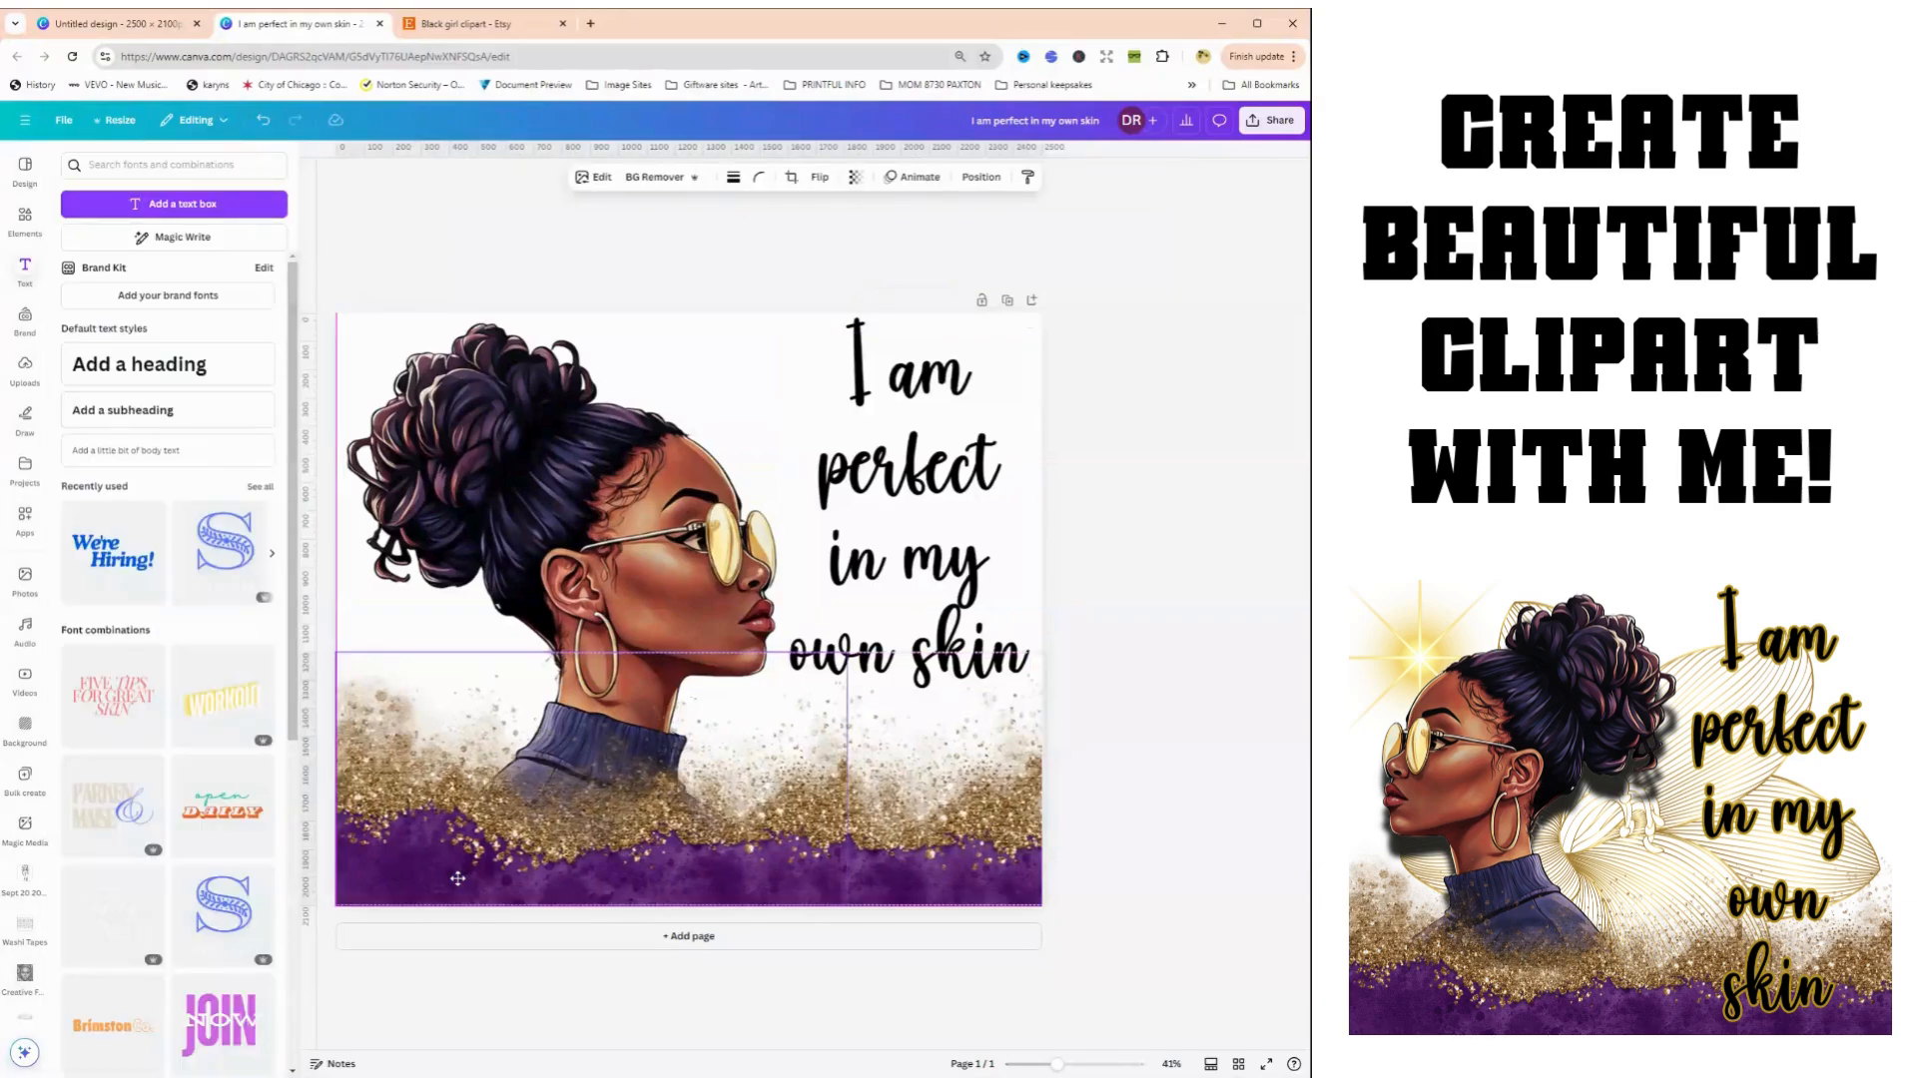
Apply the Outline text effect to the quote and resize its box so it fills five lines at size 214
{"action": "left_click", "coordinate": [950, 450]}
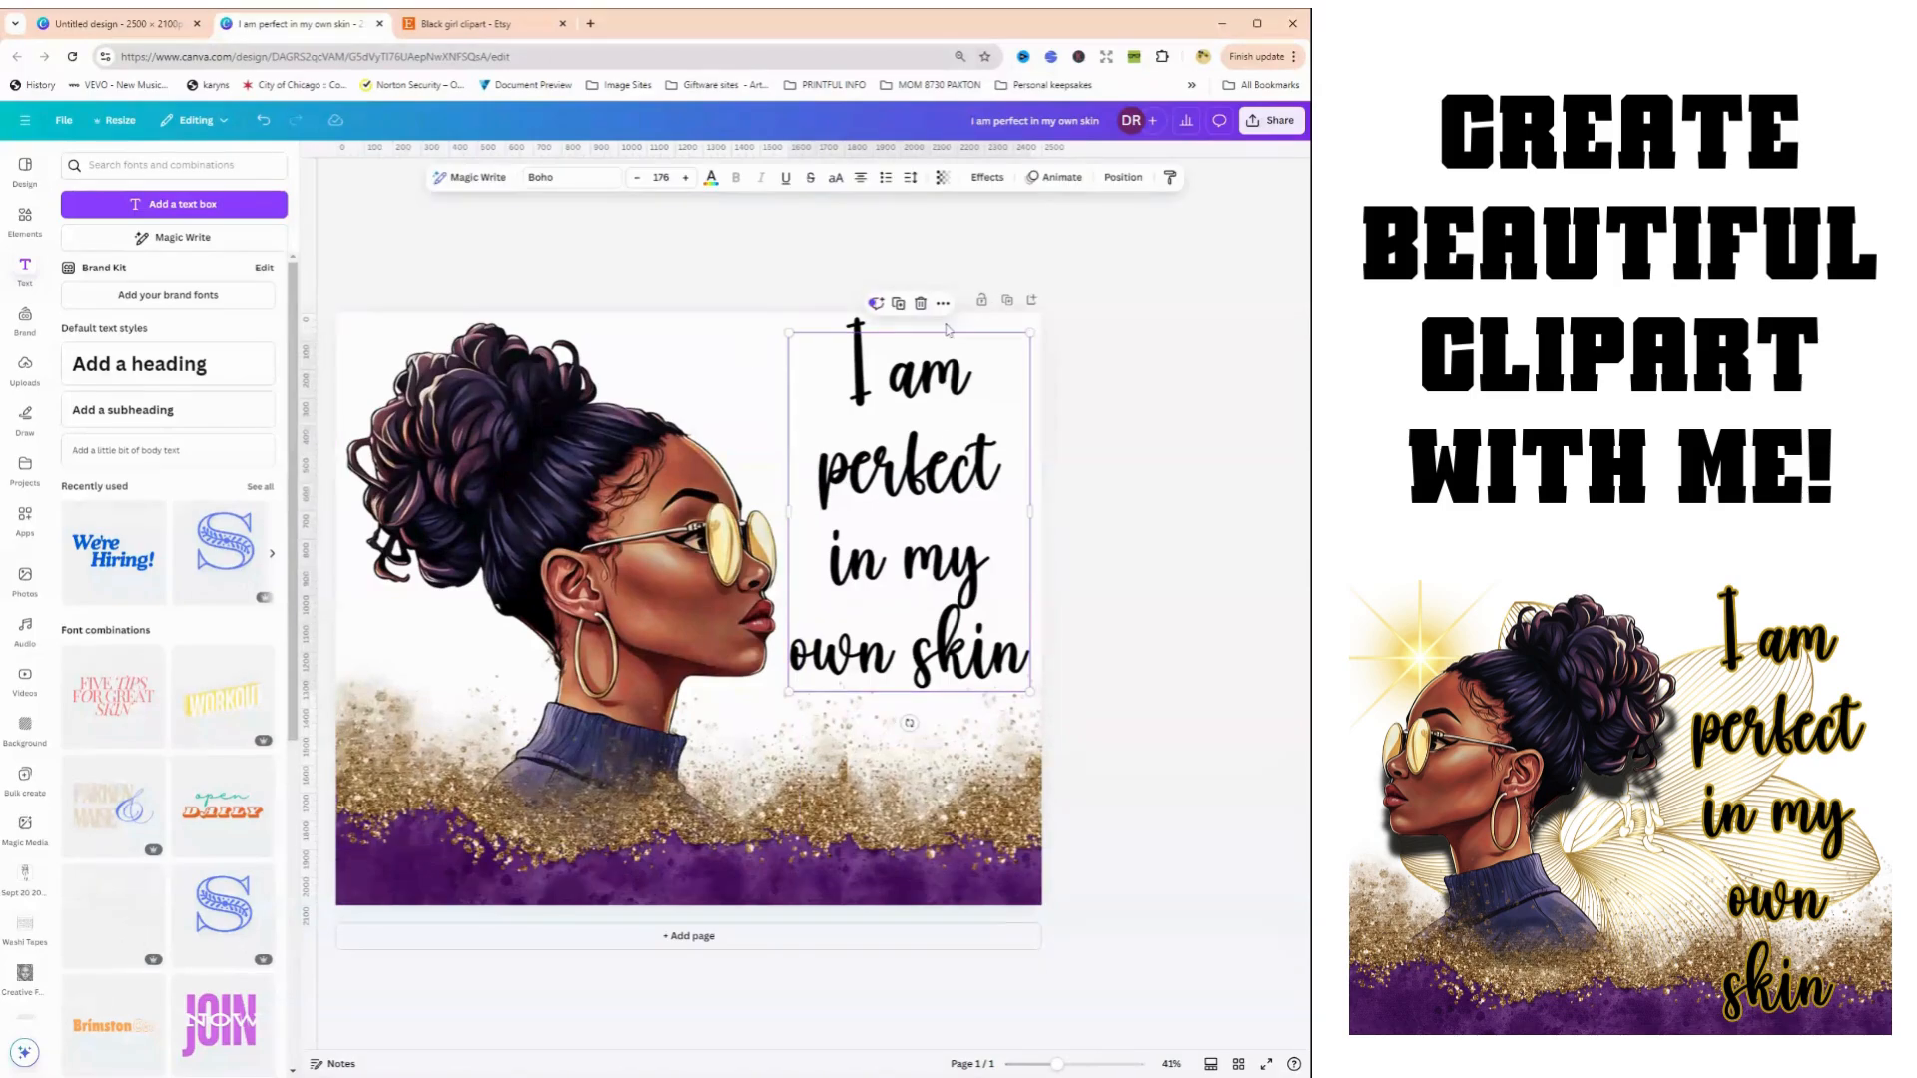
{"action": "left_click", "coordinate": [987, 177]}
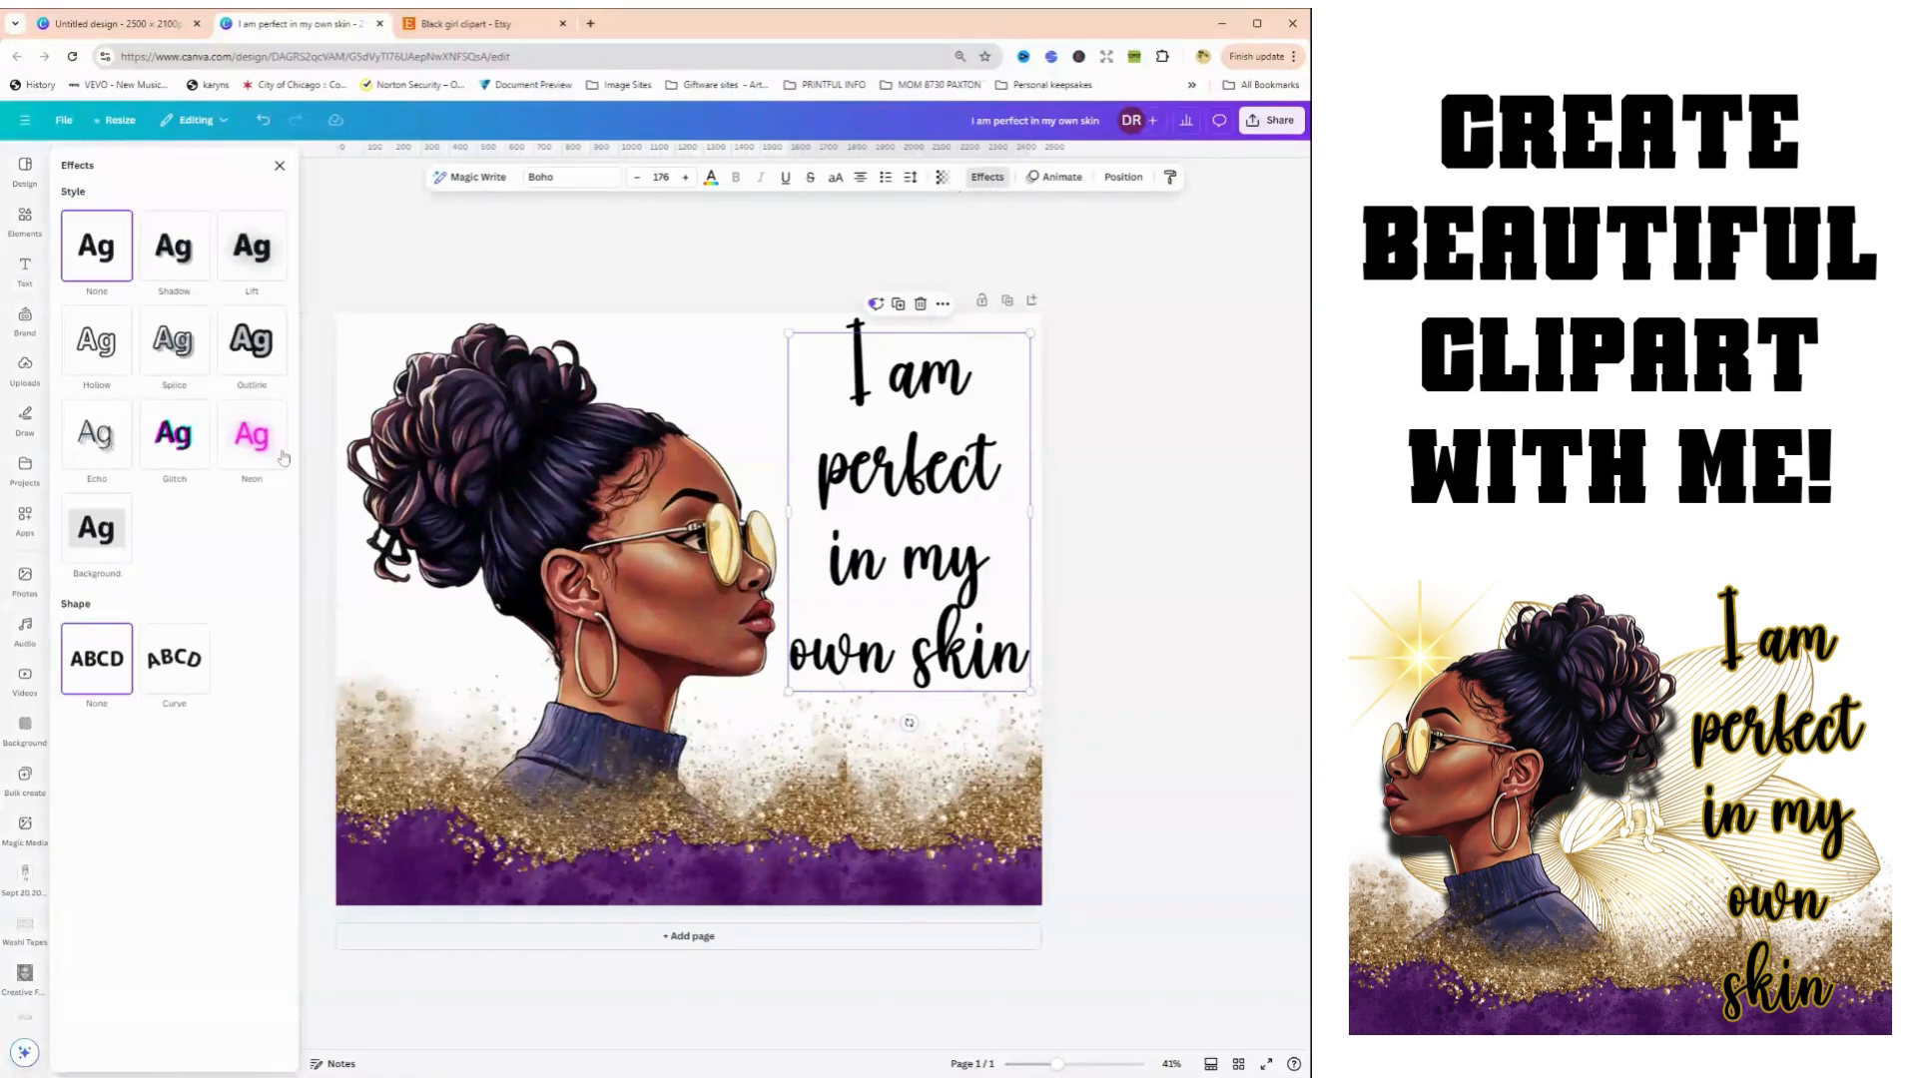
{"action": "left_click", "coordinate": [249, 358]}
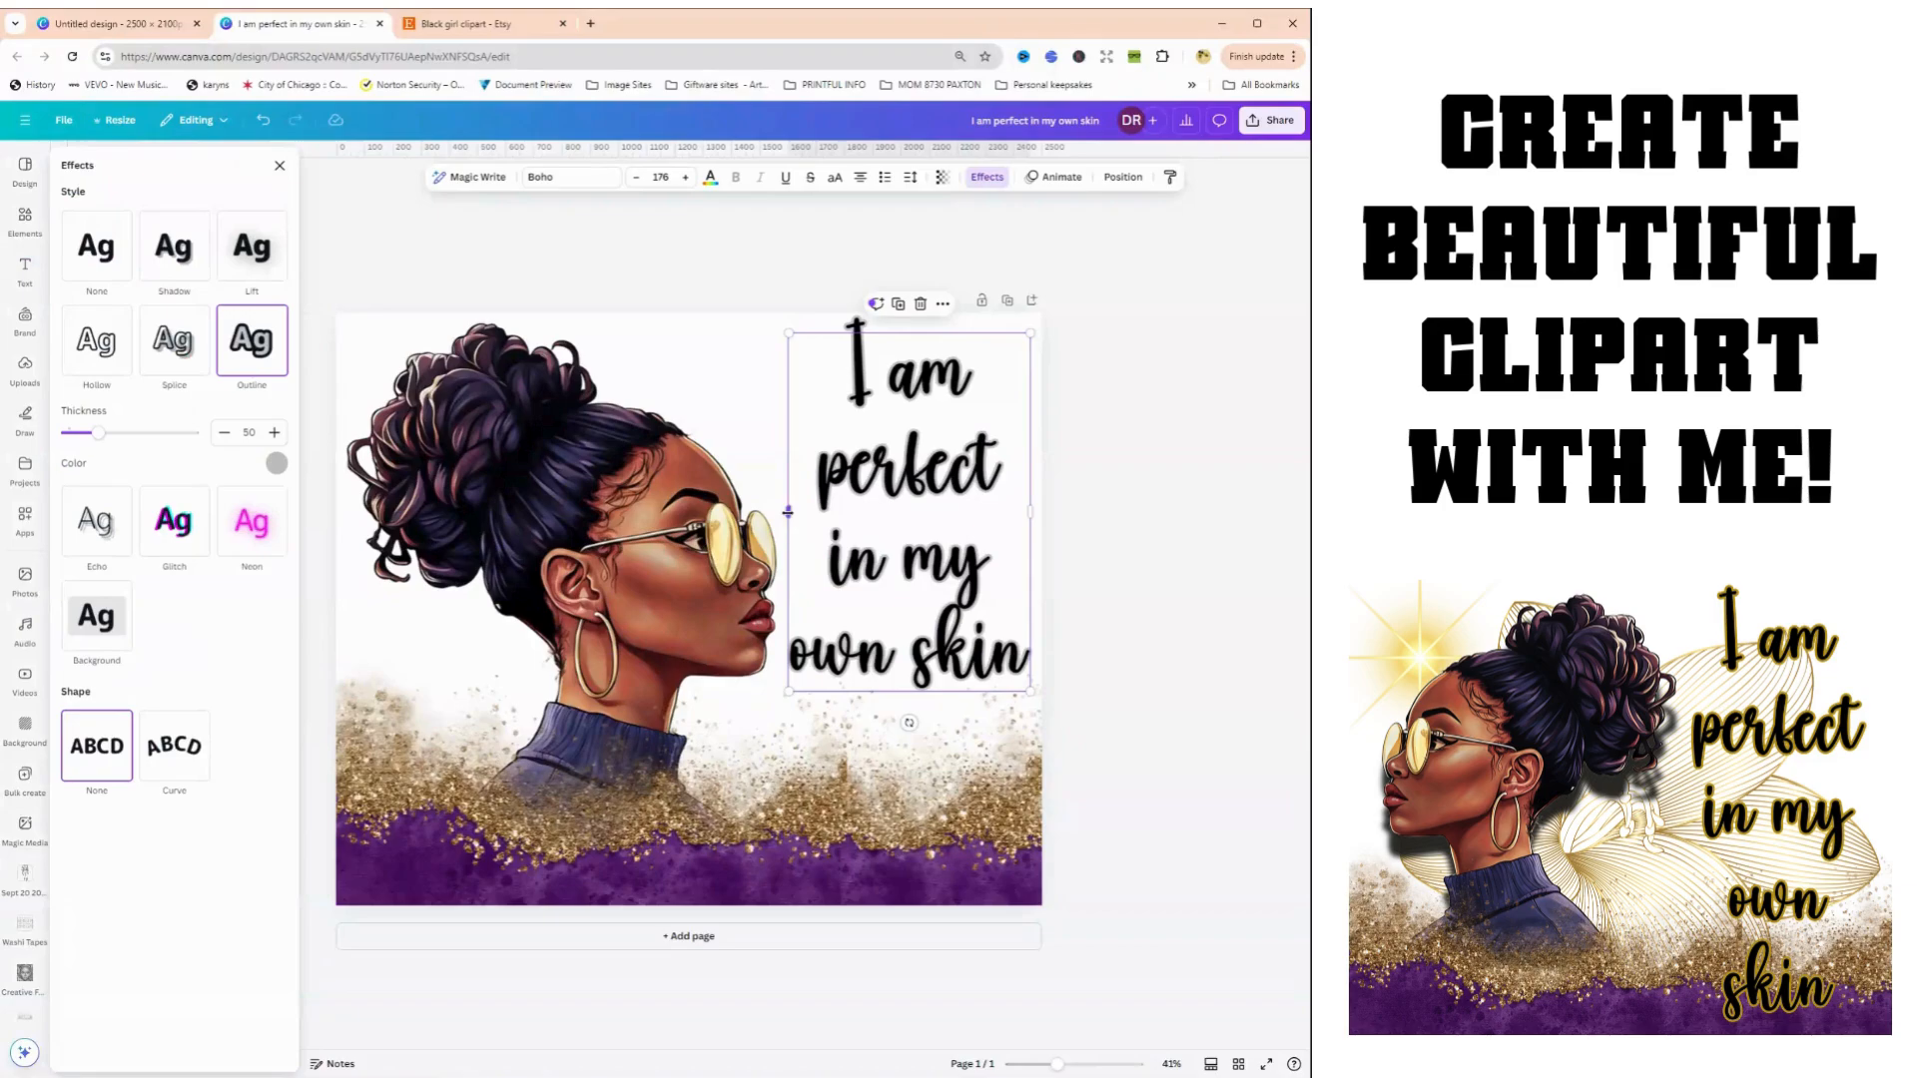
{"action": "left_click_drag", "start_coordinate": [787, 511], "coordinate": [813, 559]}
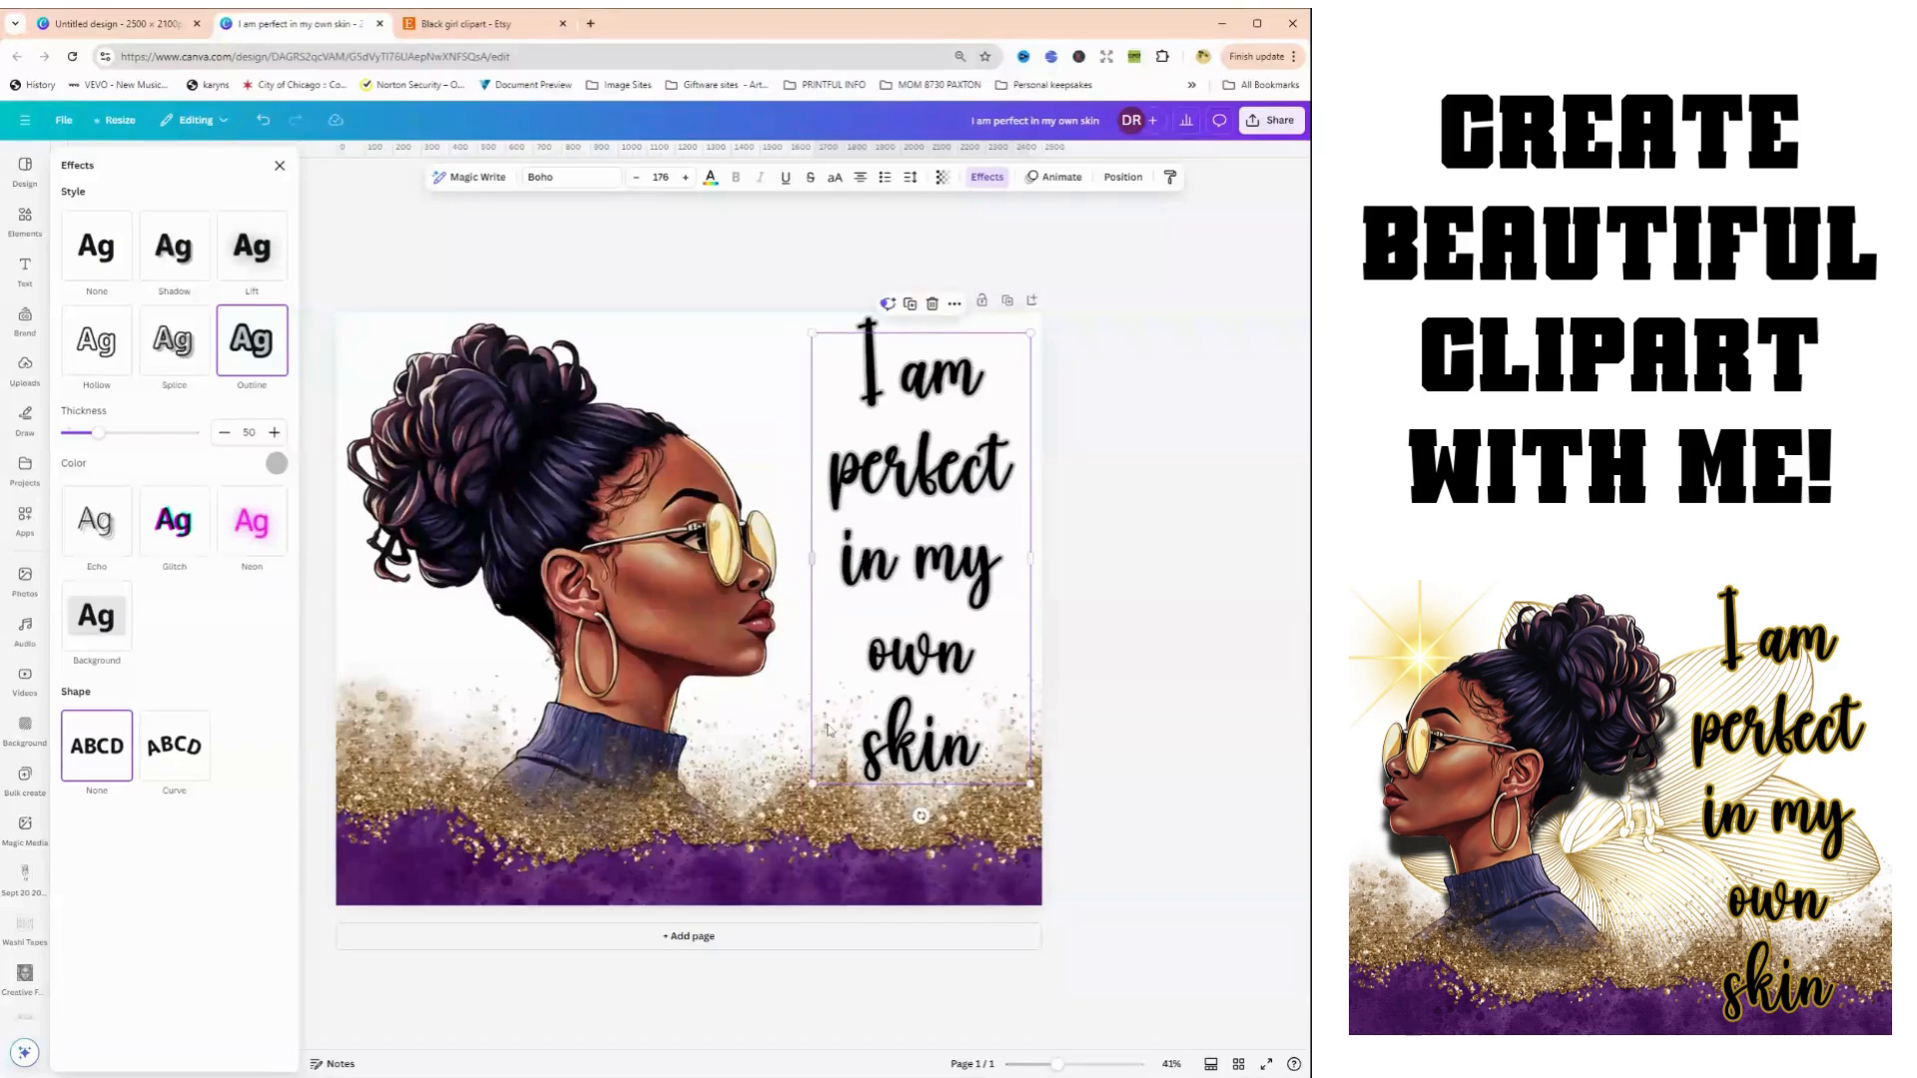
{"action": "left_click_drag", "start_coordinate": [813, 784], "coordinate": [752, 869]}
Flip the woman image horizontally so she faces away from the quote
{"action": "left_click", "coordinate": [597, 557]}
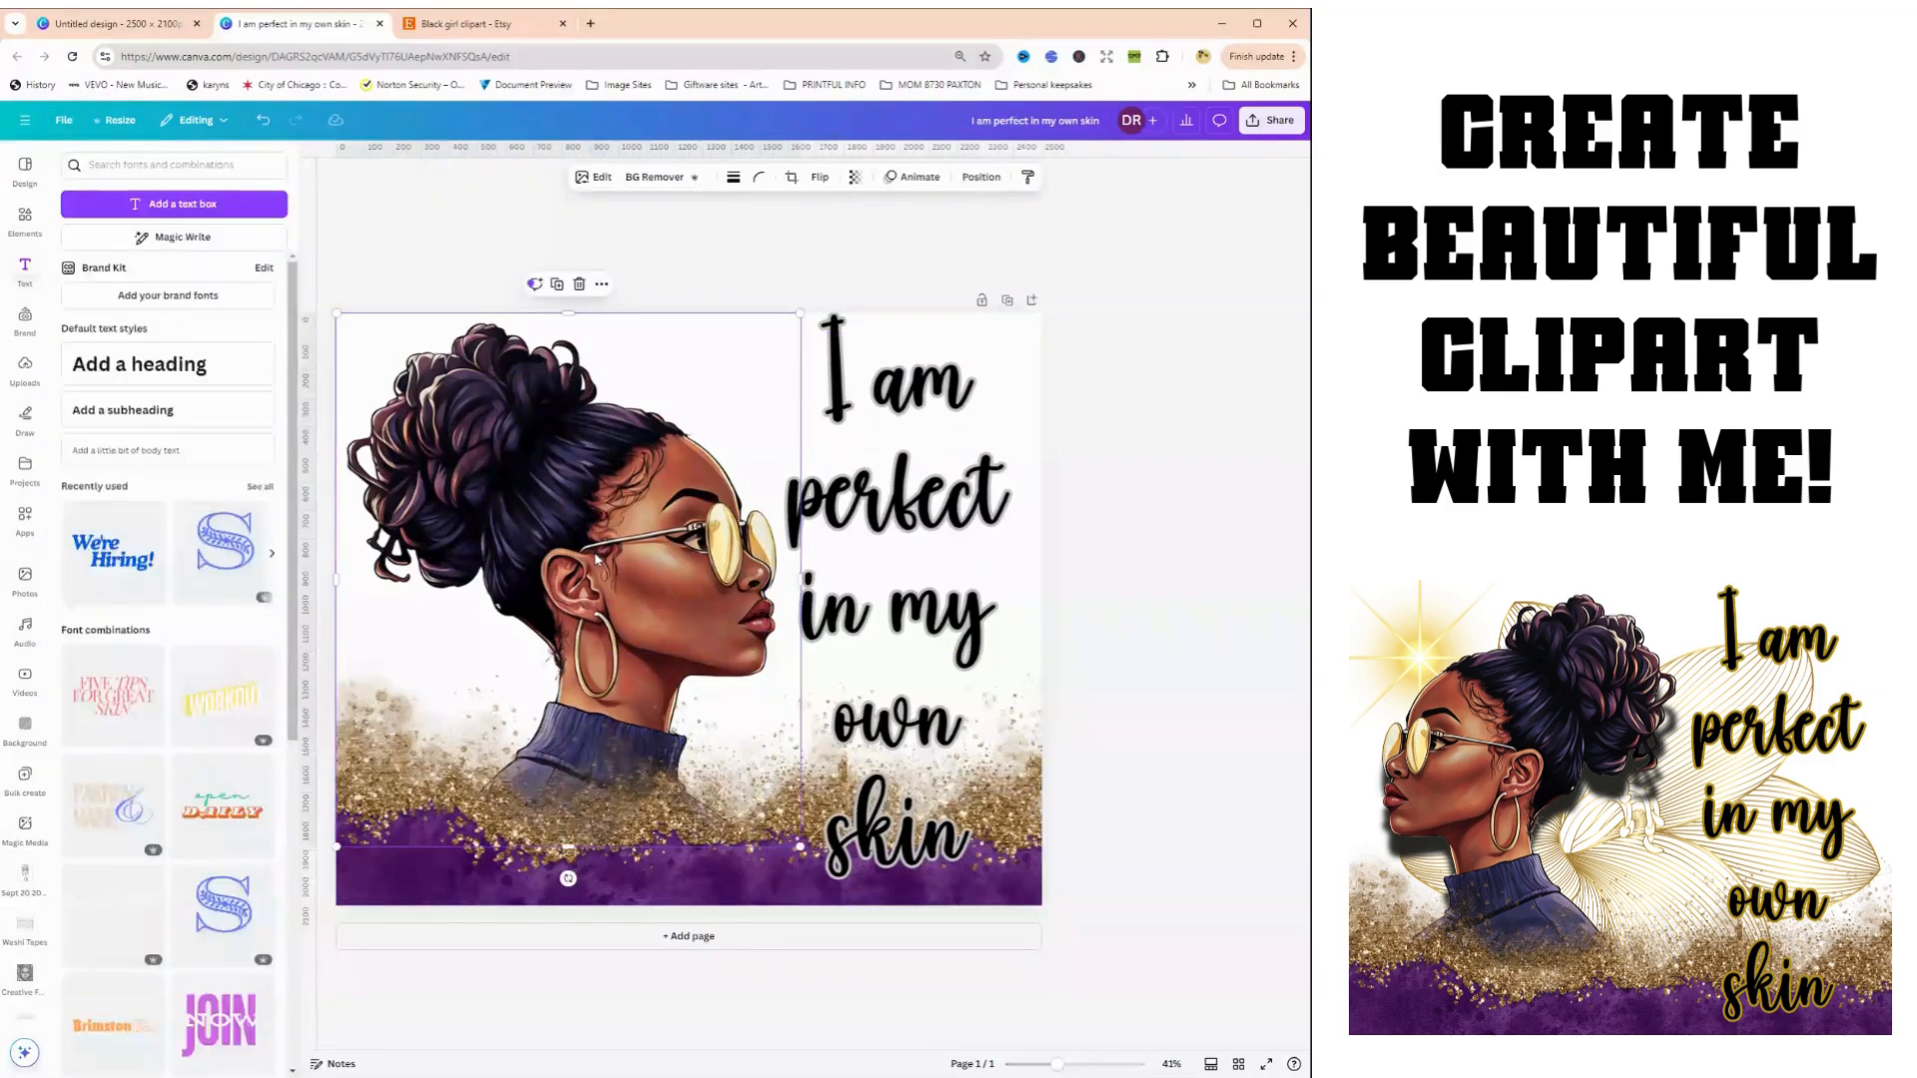
{"action": "left_click", "coordinate": [921, 566]}
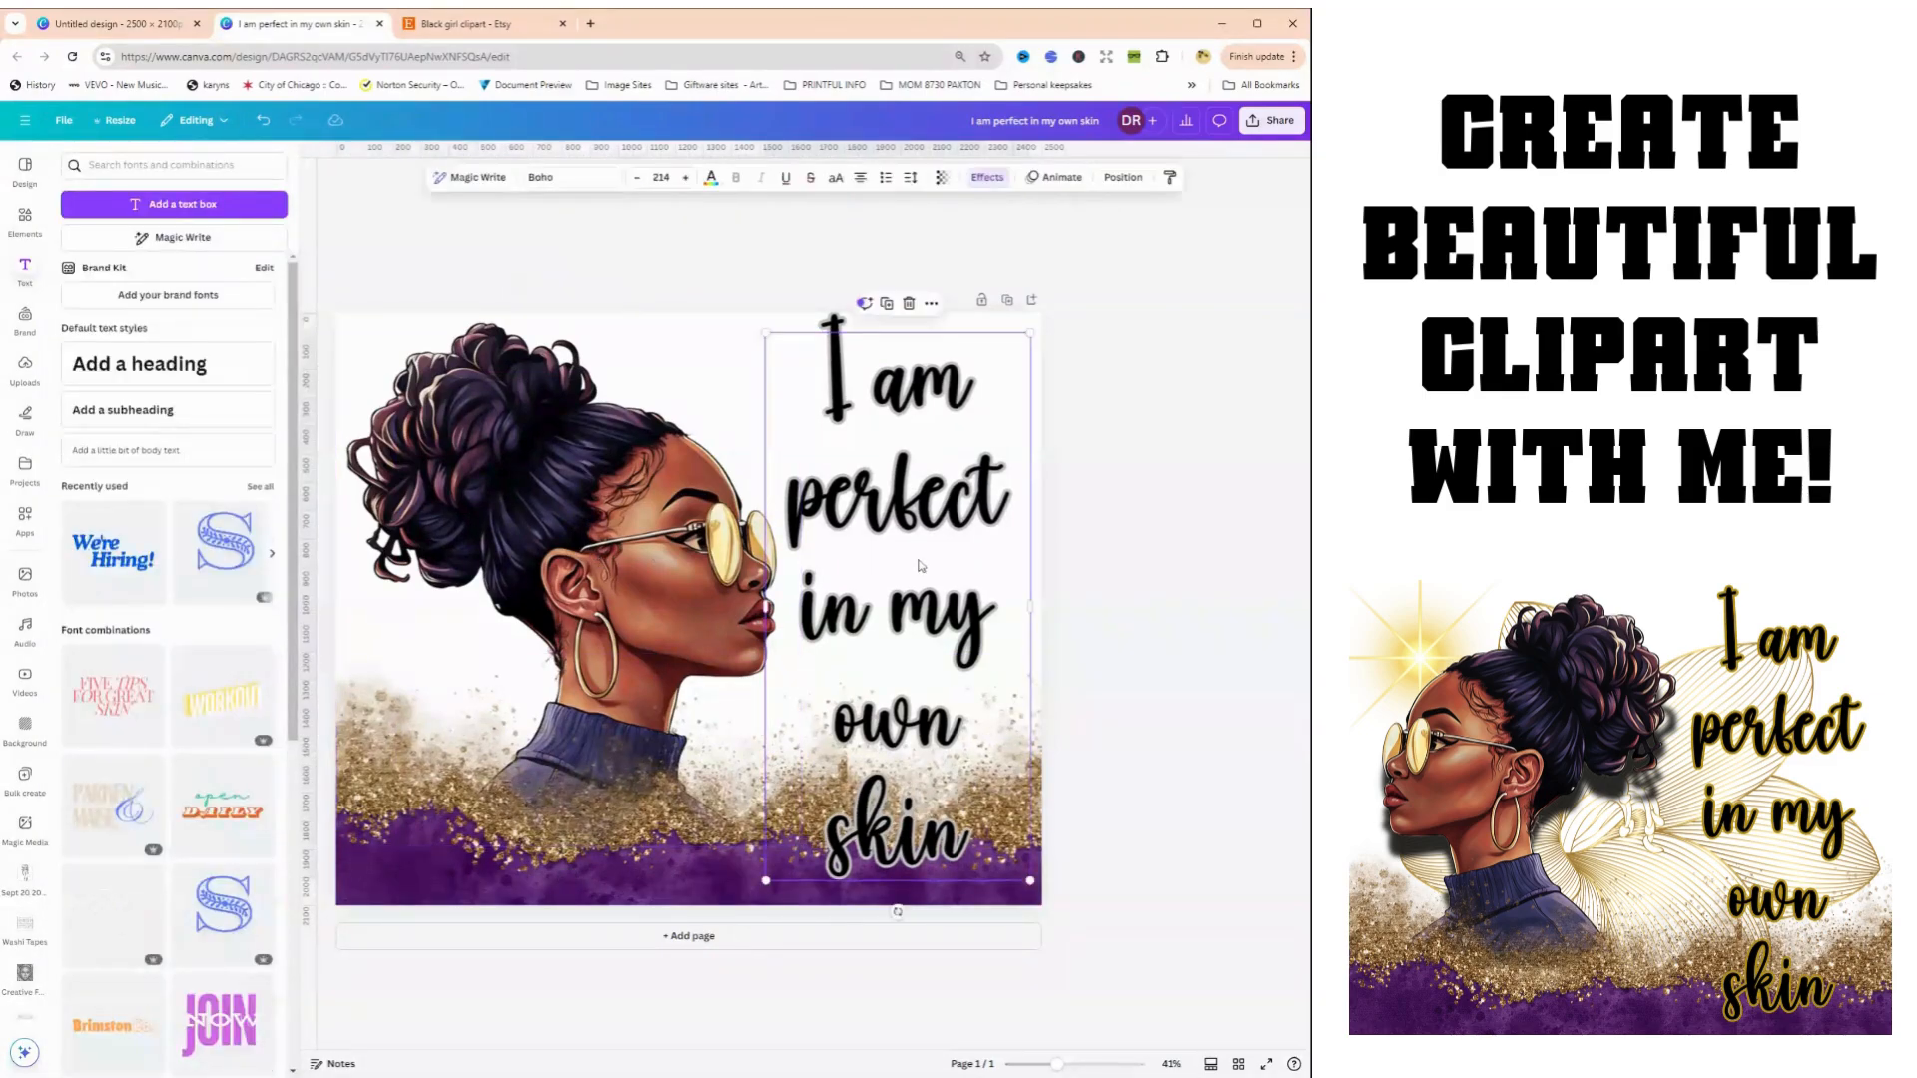
{"action": "left_click", "coordinate": [696, 572]}
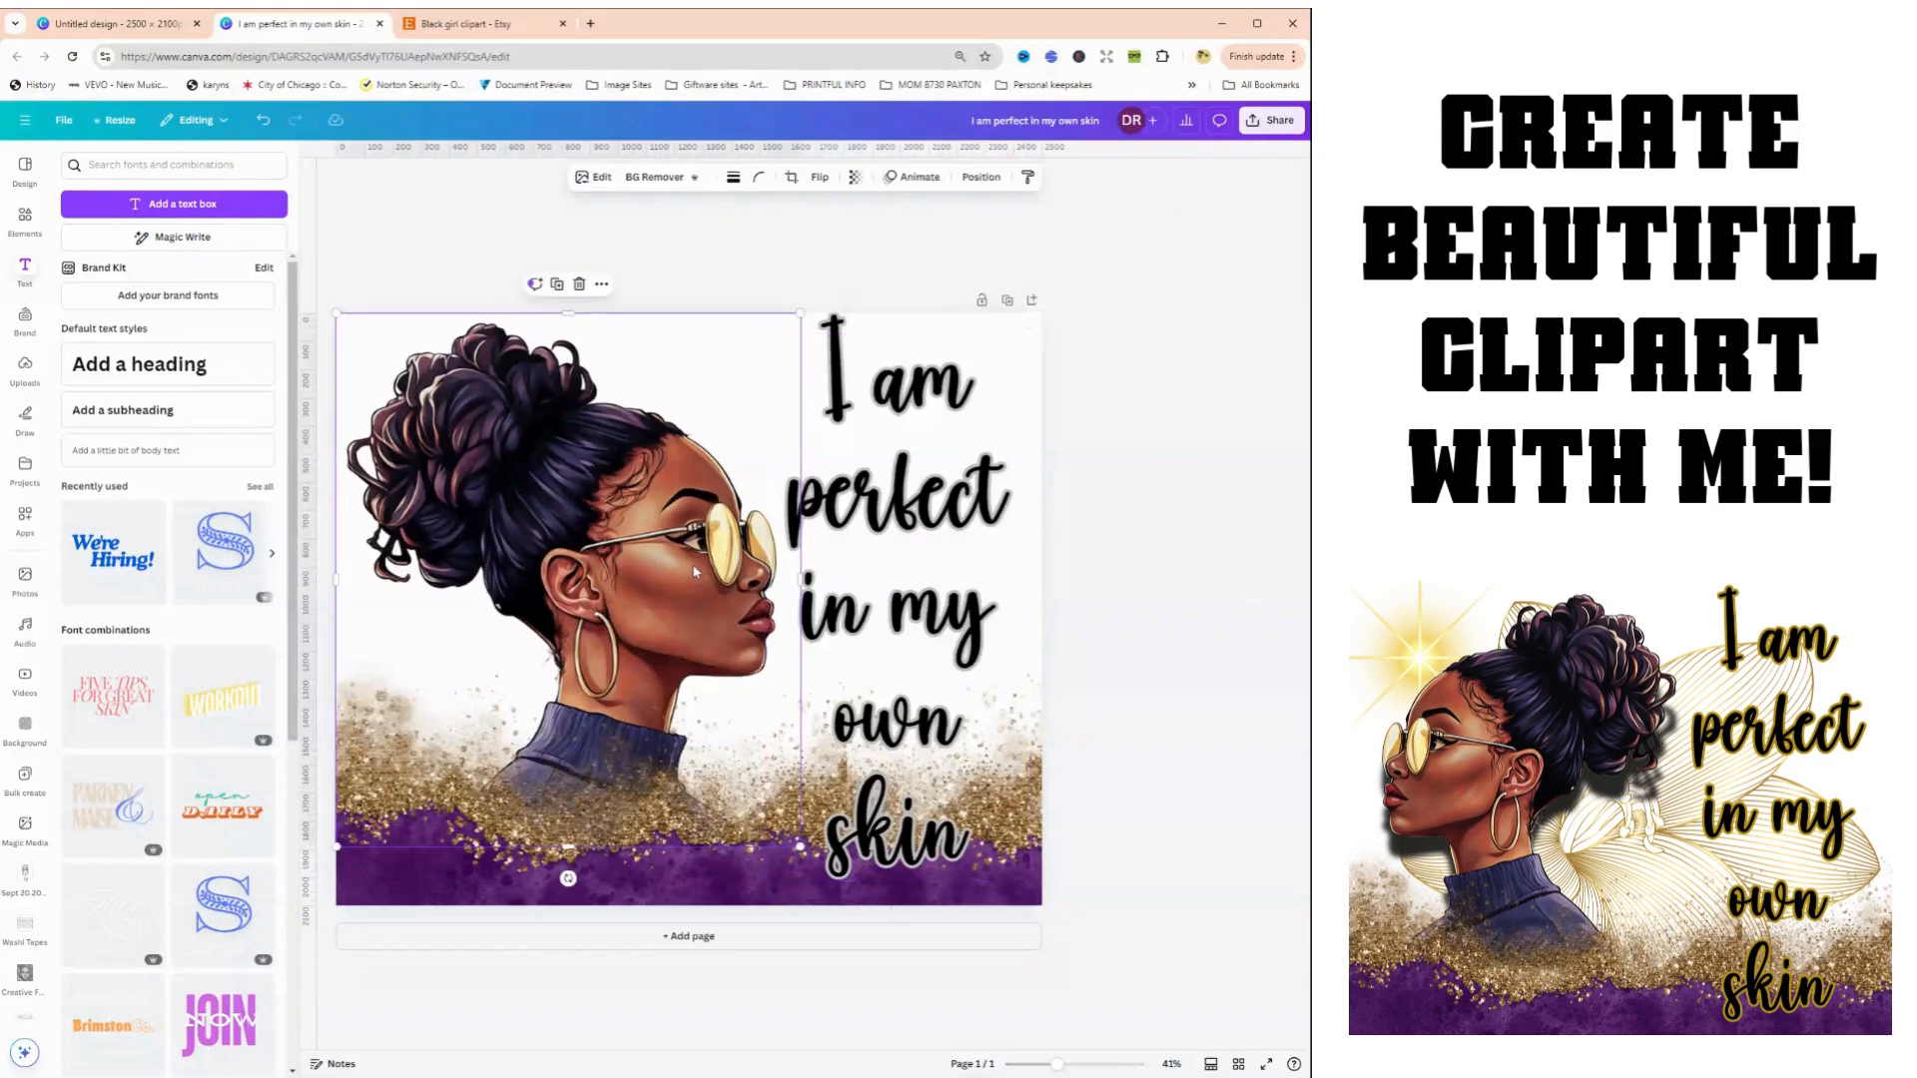
{"action": "left_click", "coordinate": [820, 178]}
{"action": "left_click", "coordinate": [812, 215]}
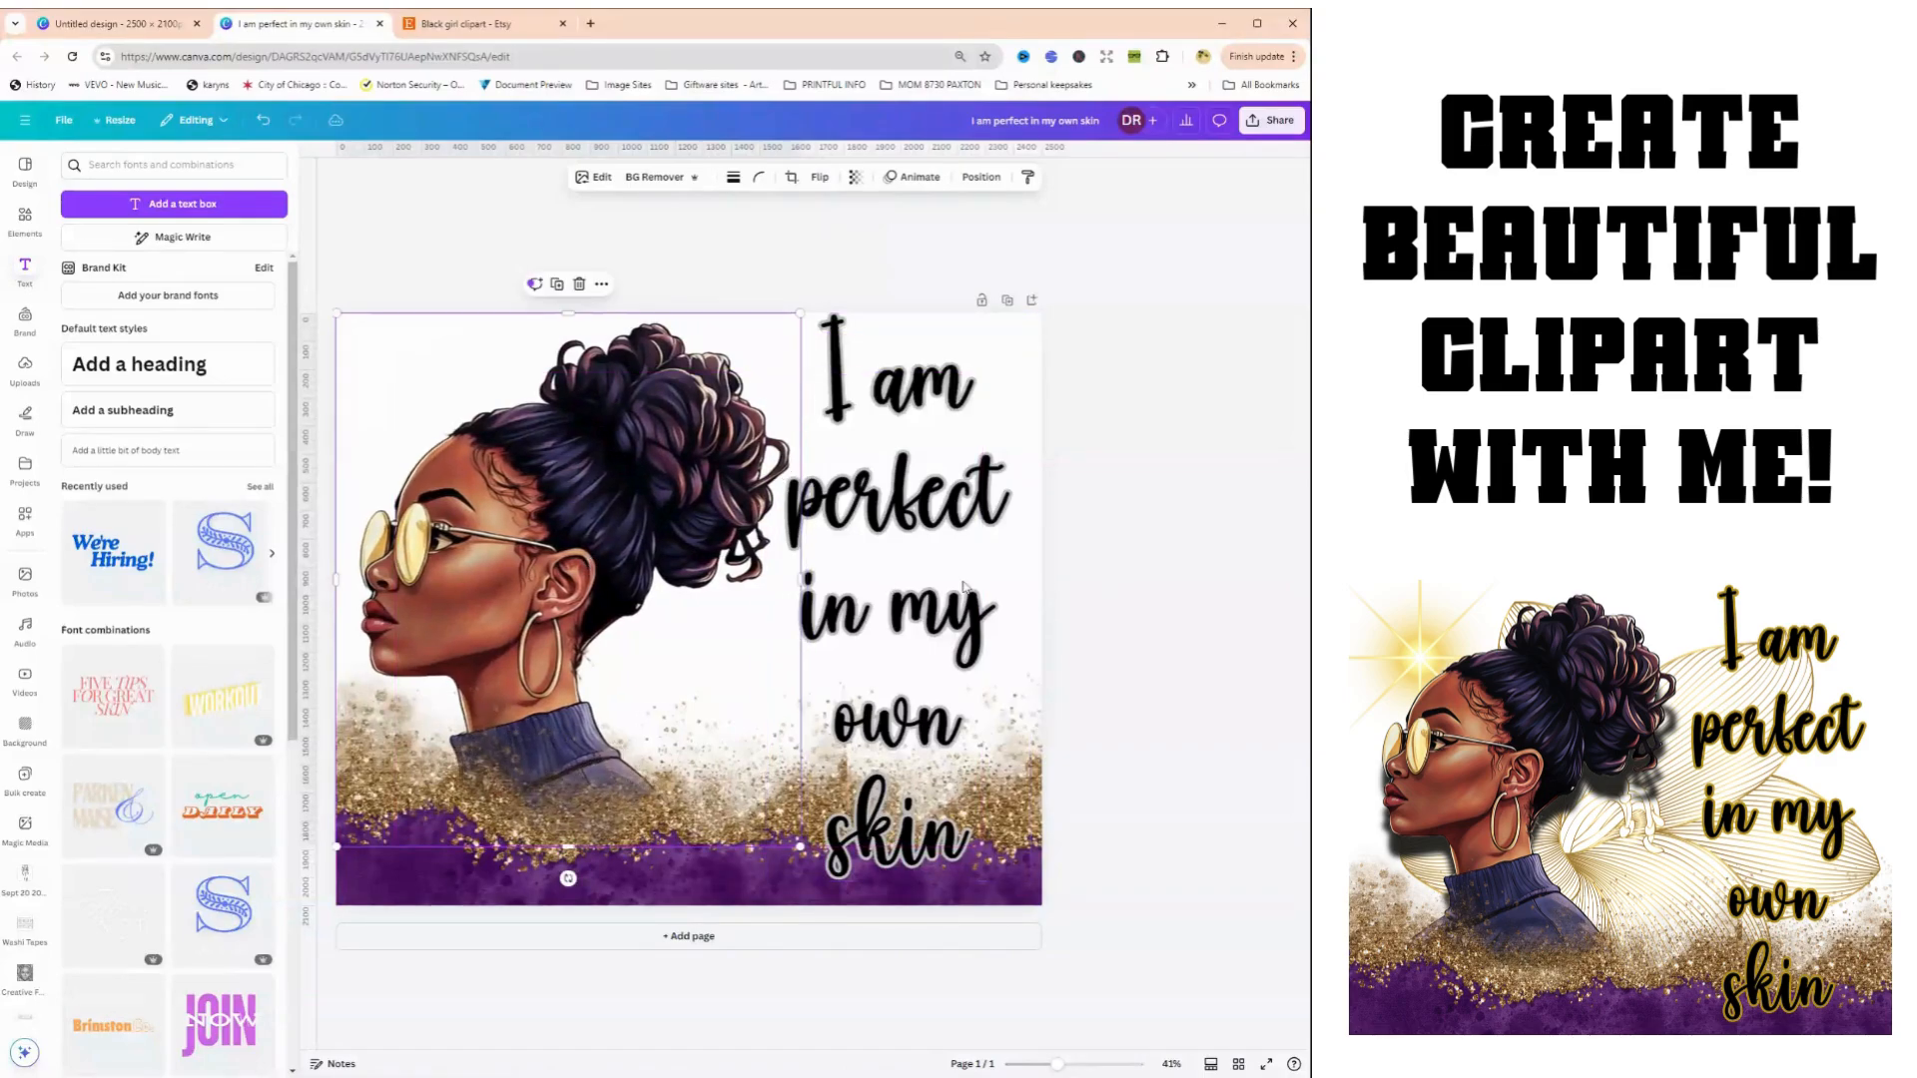
Recolor the quote's outline to dark gold after comparing several gold shades, and shift the quote slightly lower on the page
{"action": "left_click", "coordinate": [928, 547]}
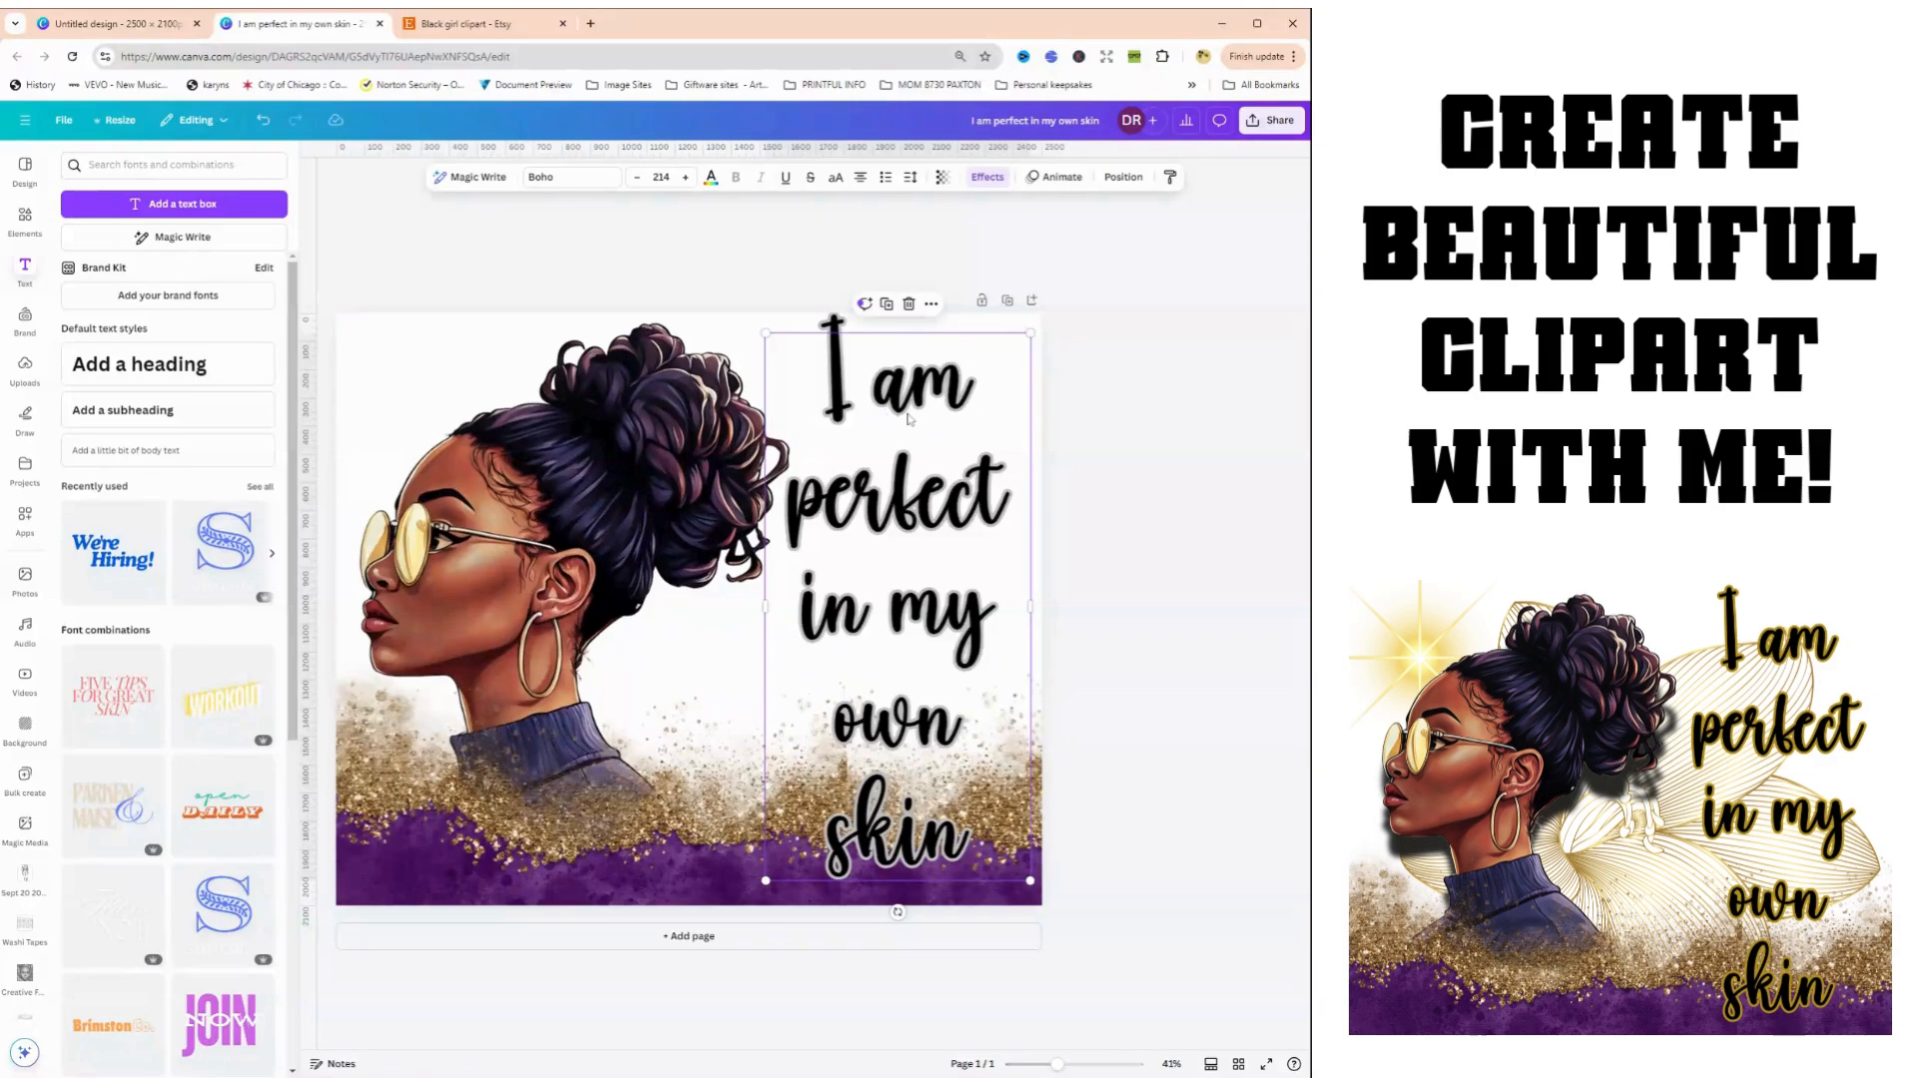
{"action": "left_click", "coordinate": [988, 179]}
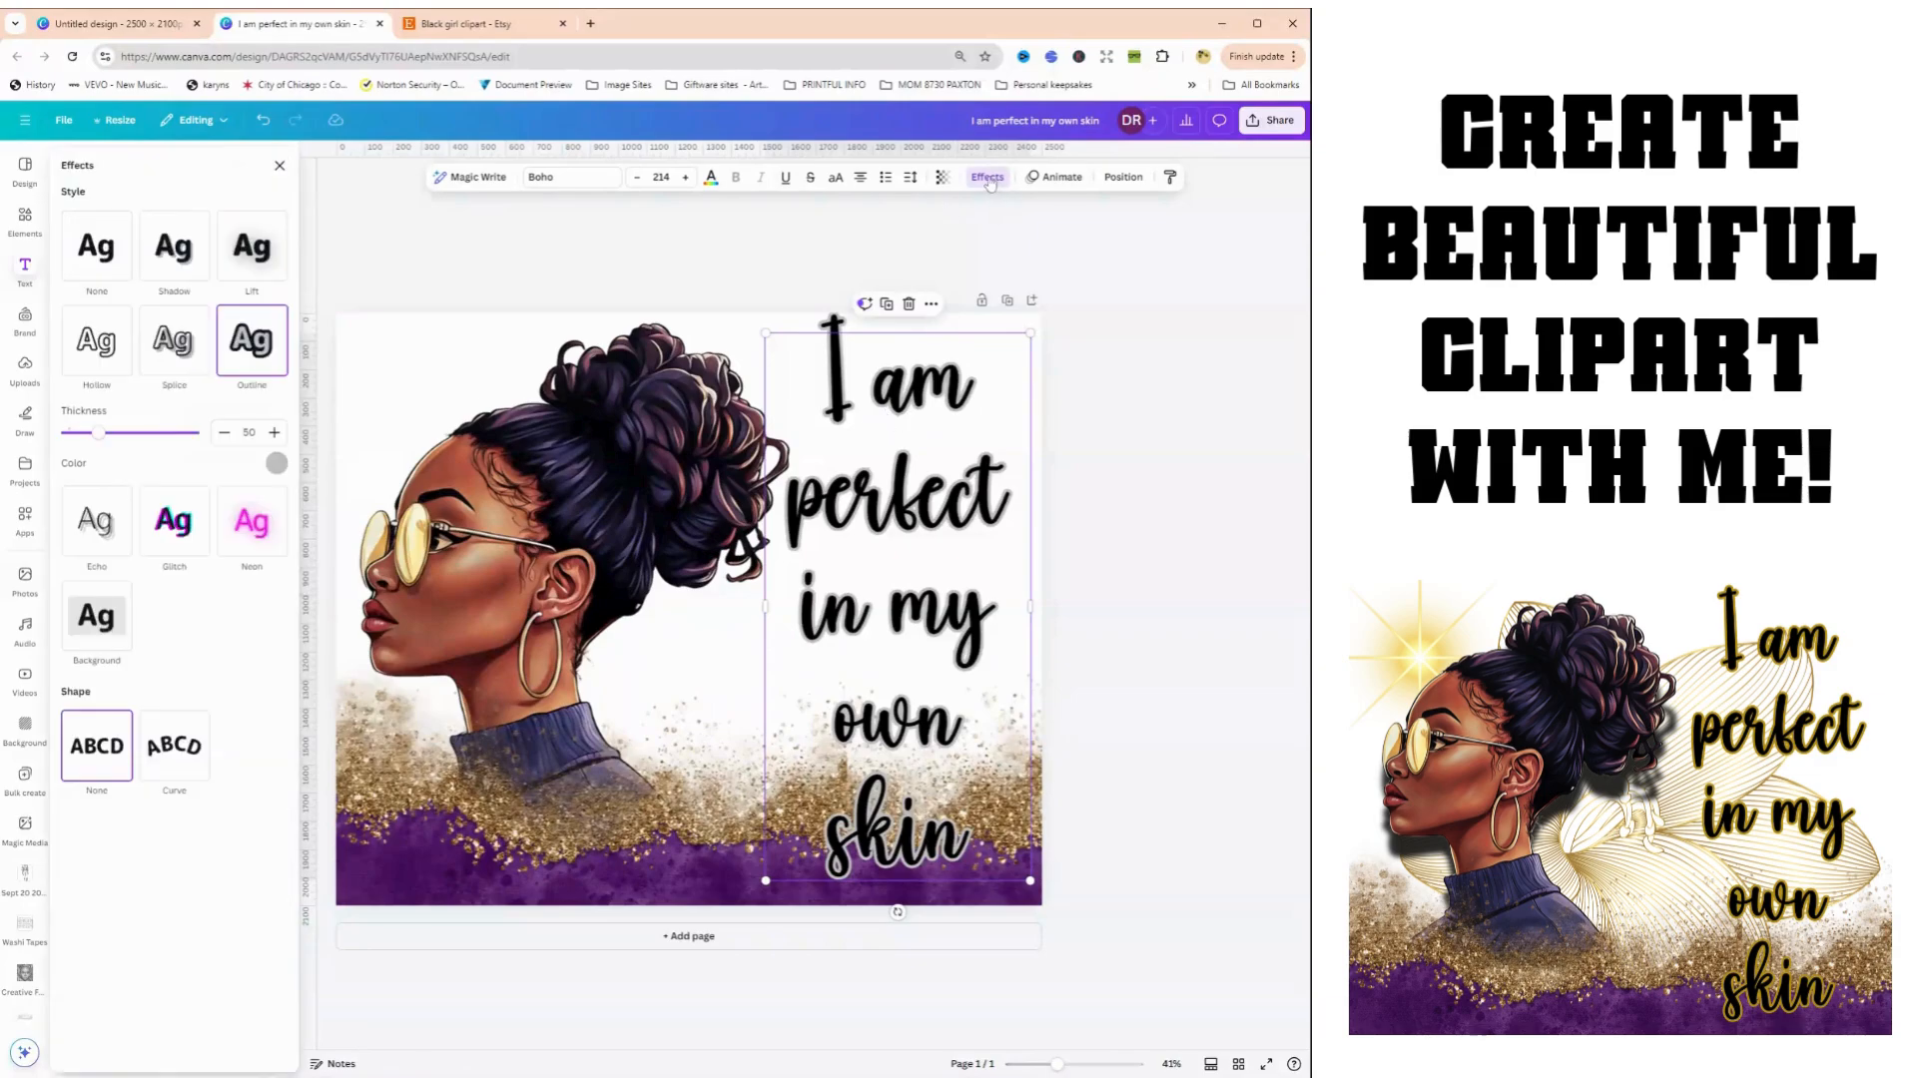
{"action": "left_click", "coordinate": [277, 465]}
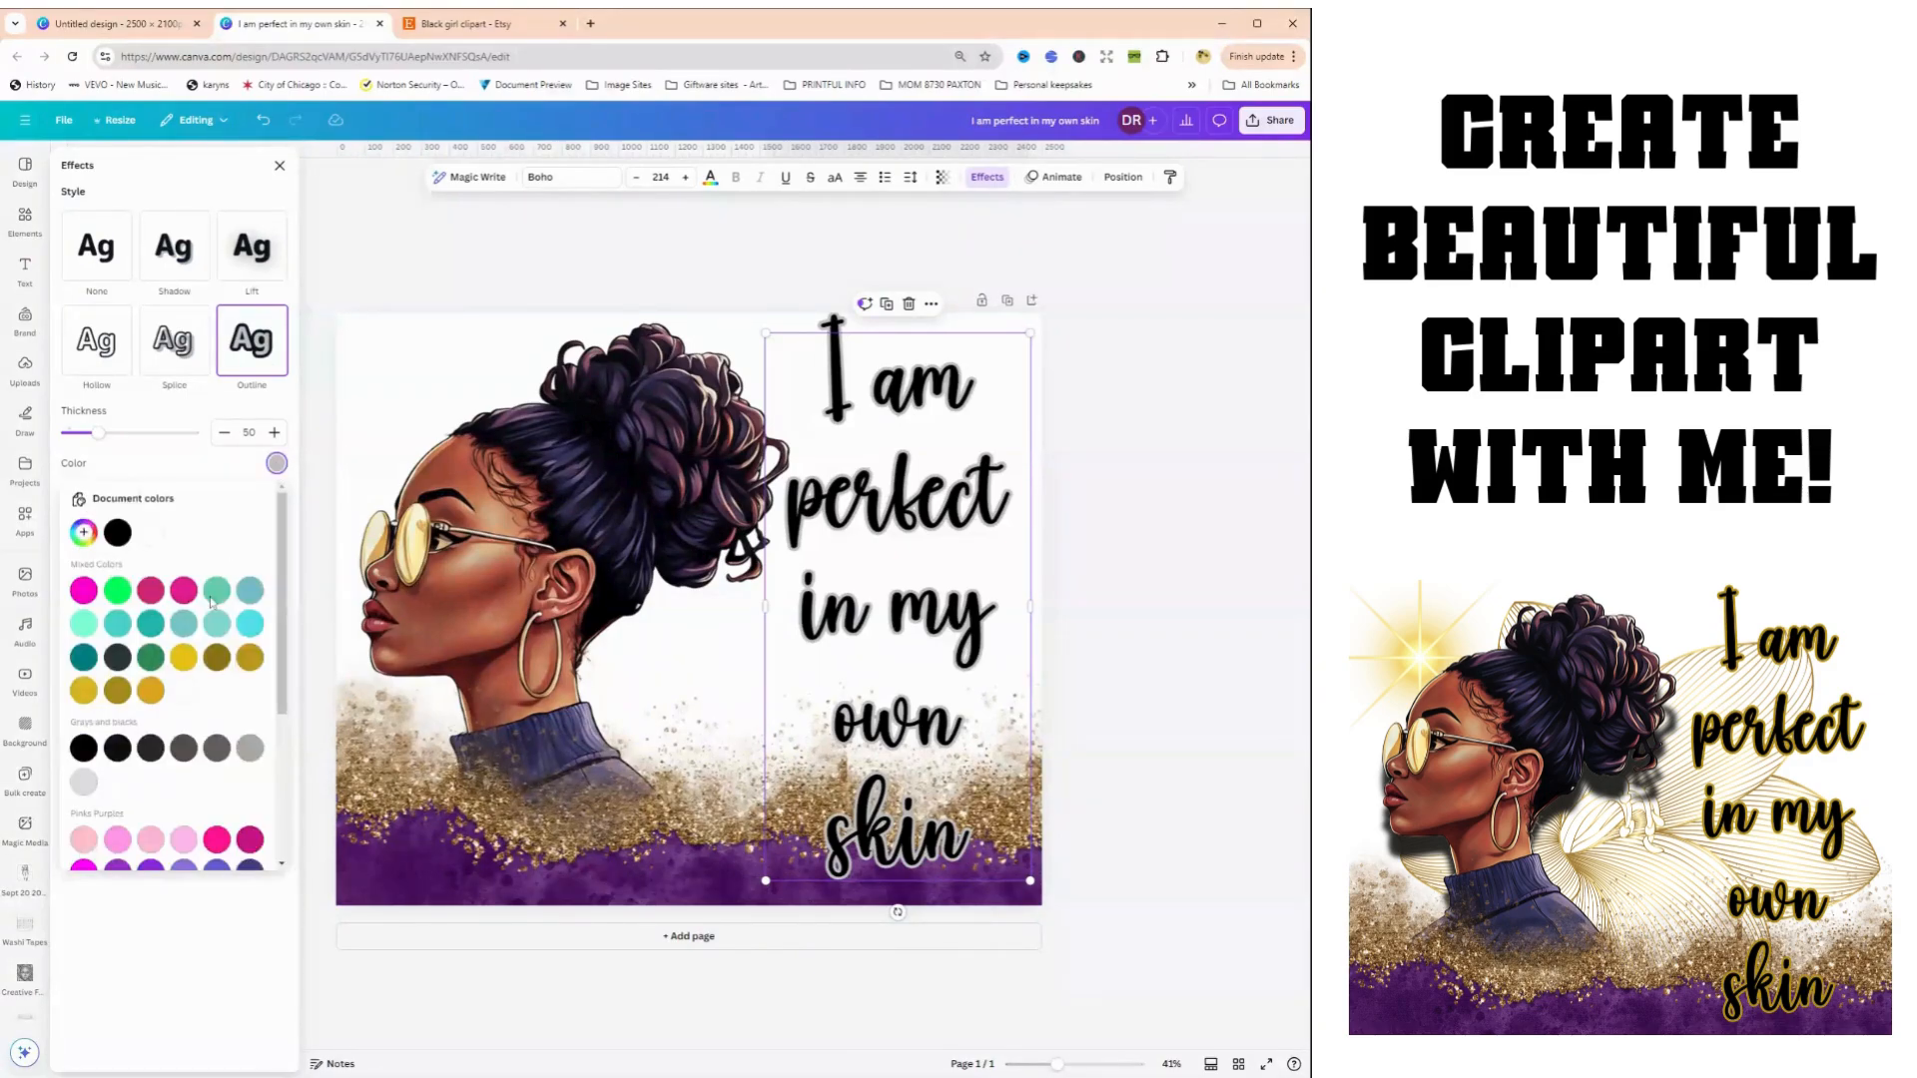
{"action": "left_click", "coordinate": [249, 658]}
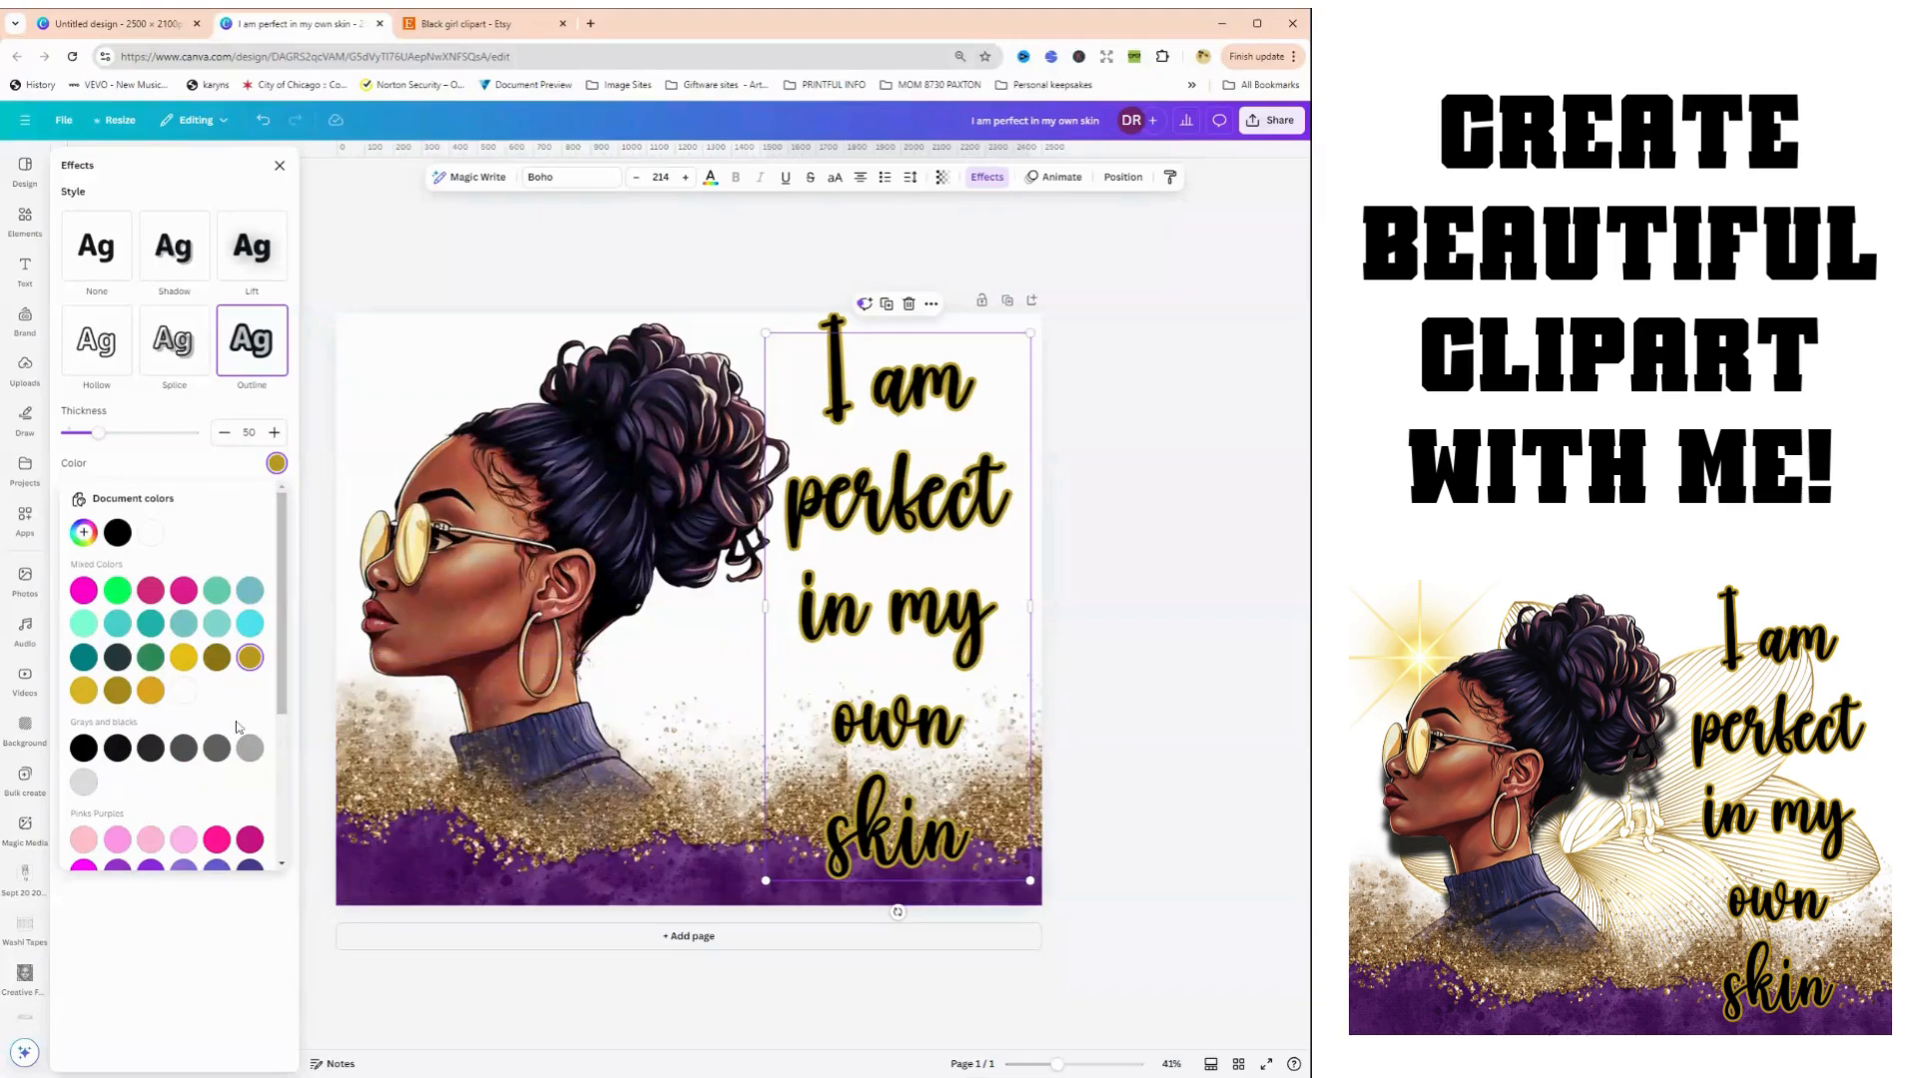
{"action": "left_click", "coordinate": [117, 690]}
{"action": "left_click", "coordinate": [183, 654]}
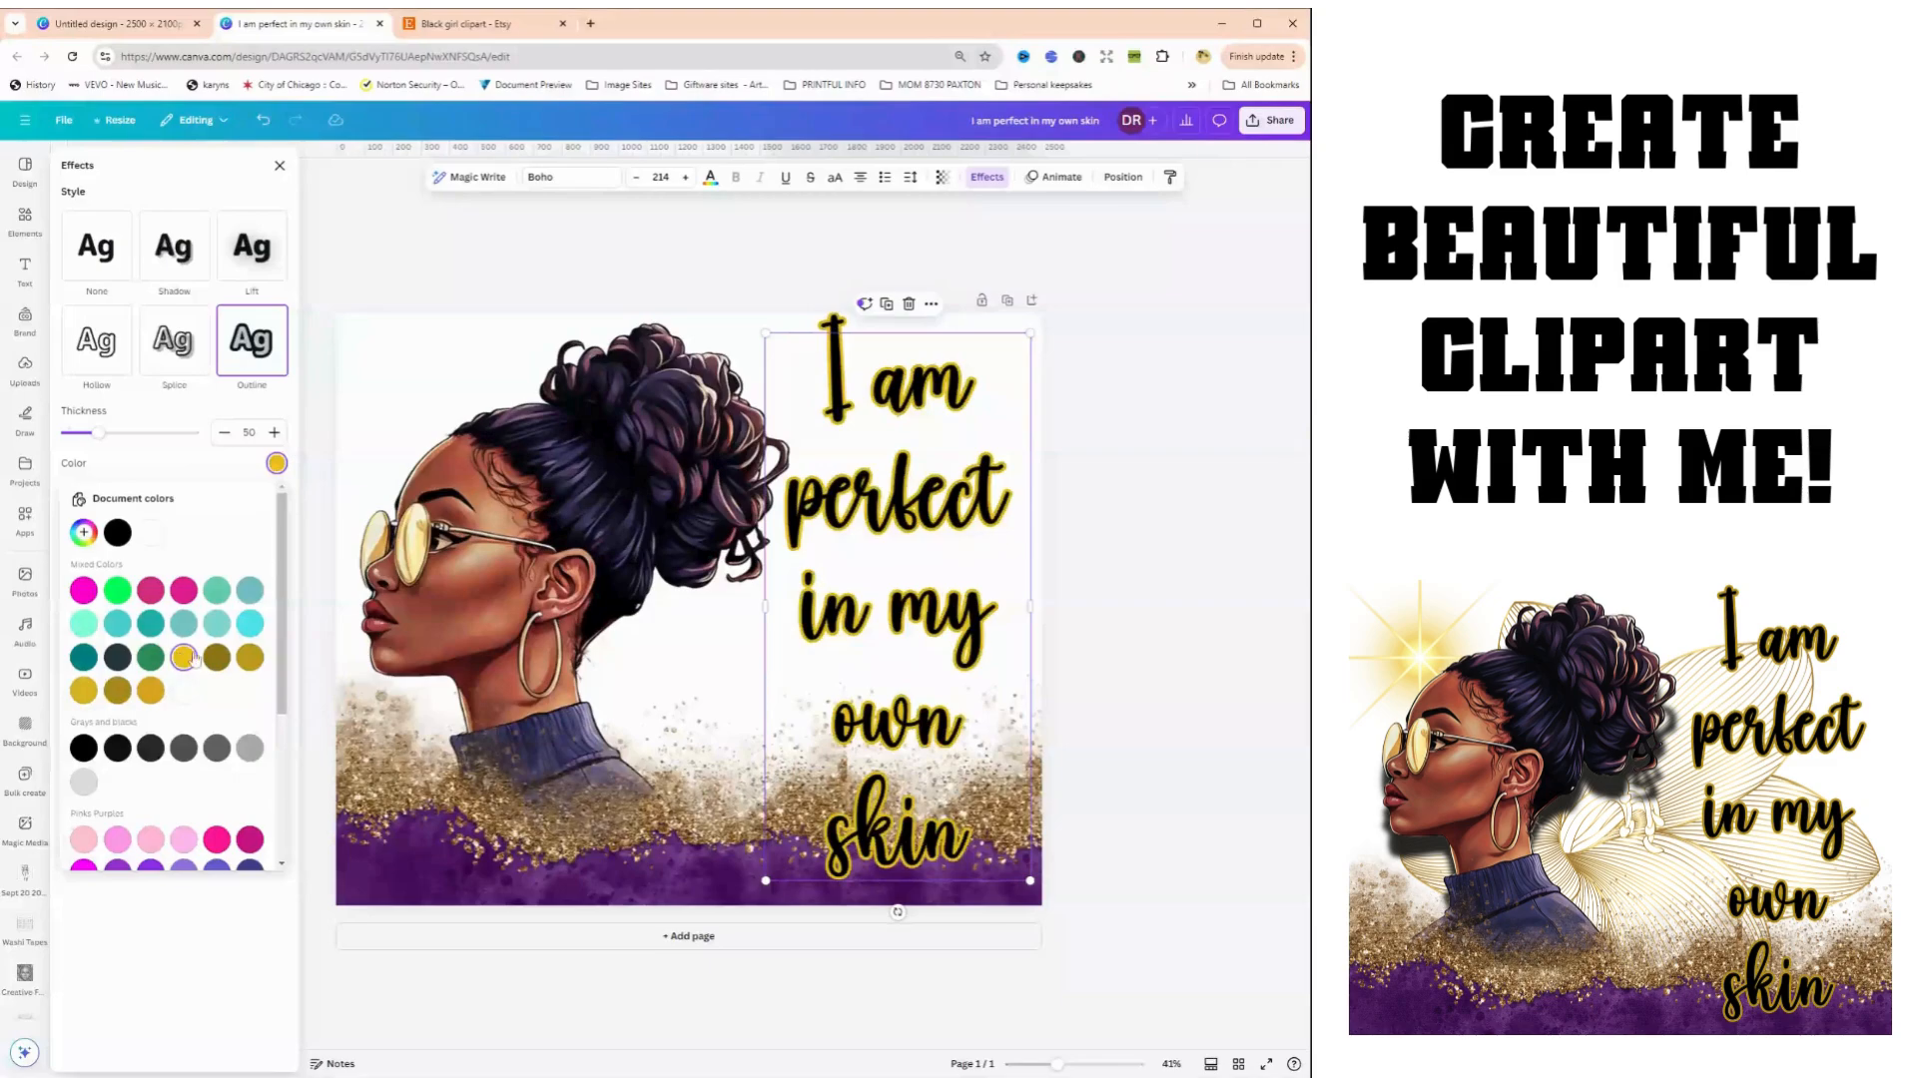
{"action": "left_click", "coordinate": [251, 659]}
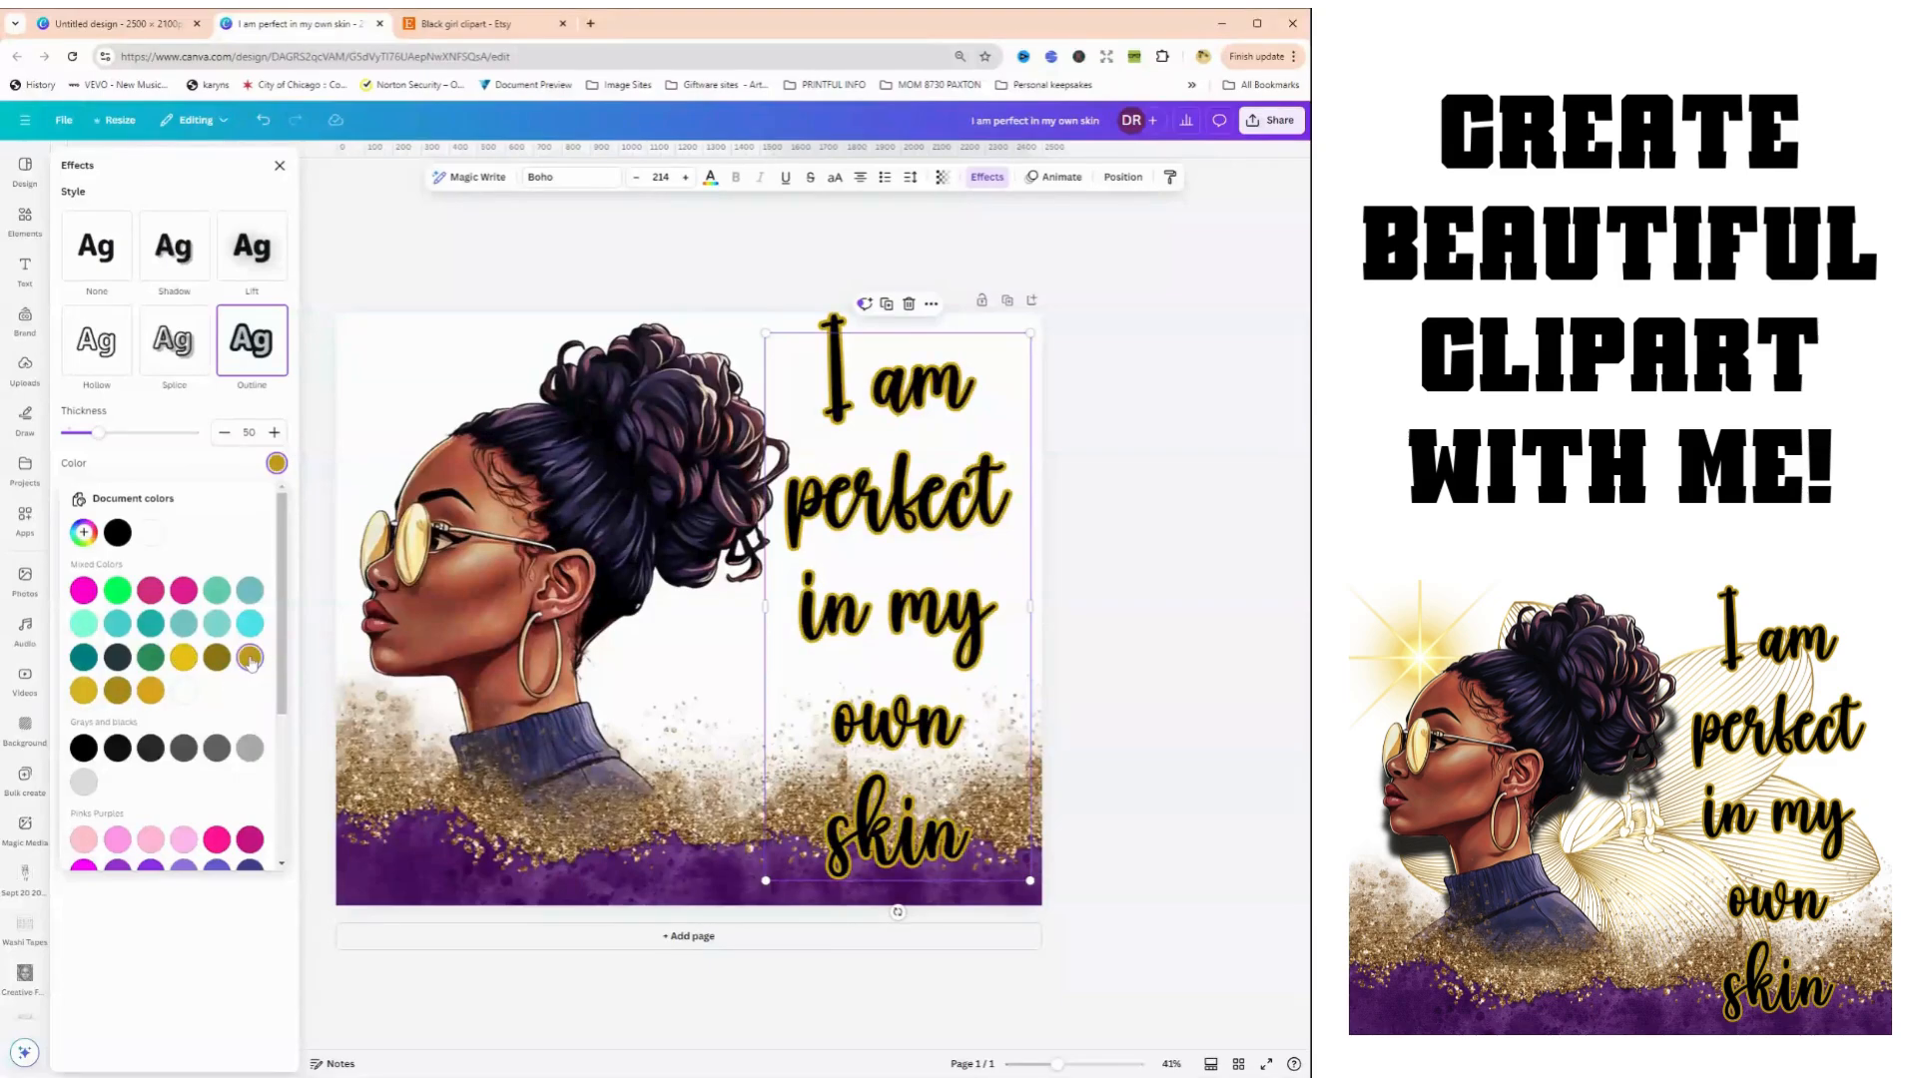
{"action": "left_click", "coordinate": [119, 693]}
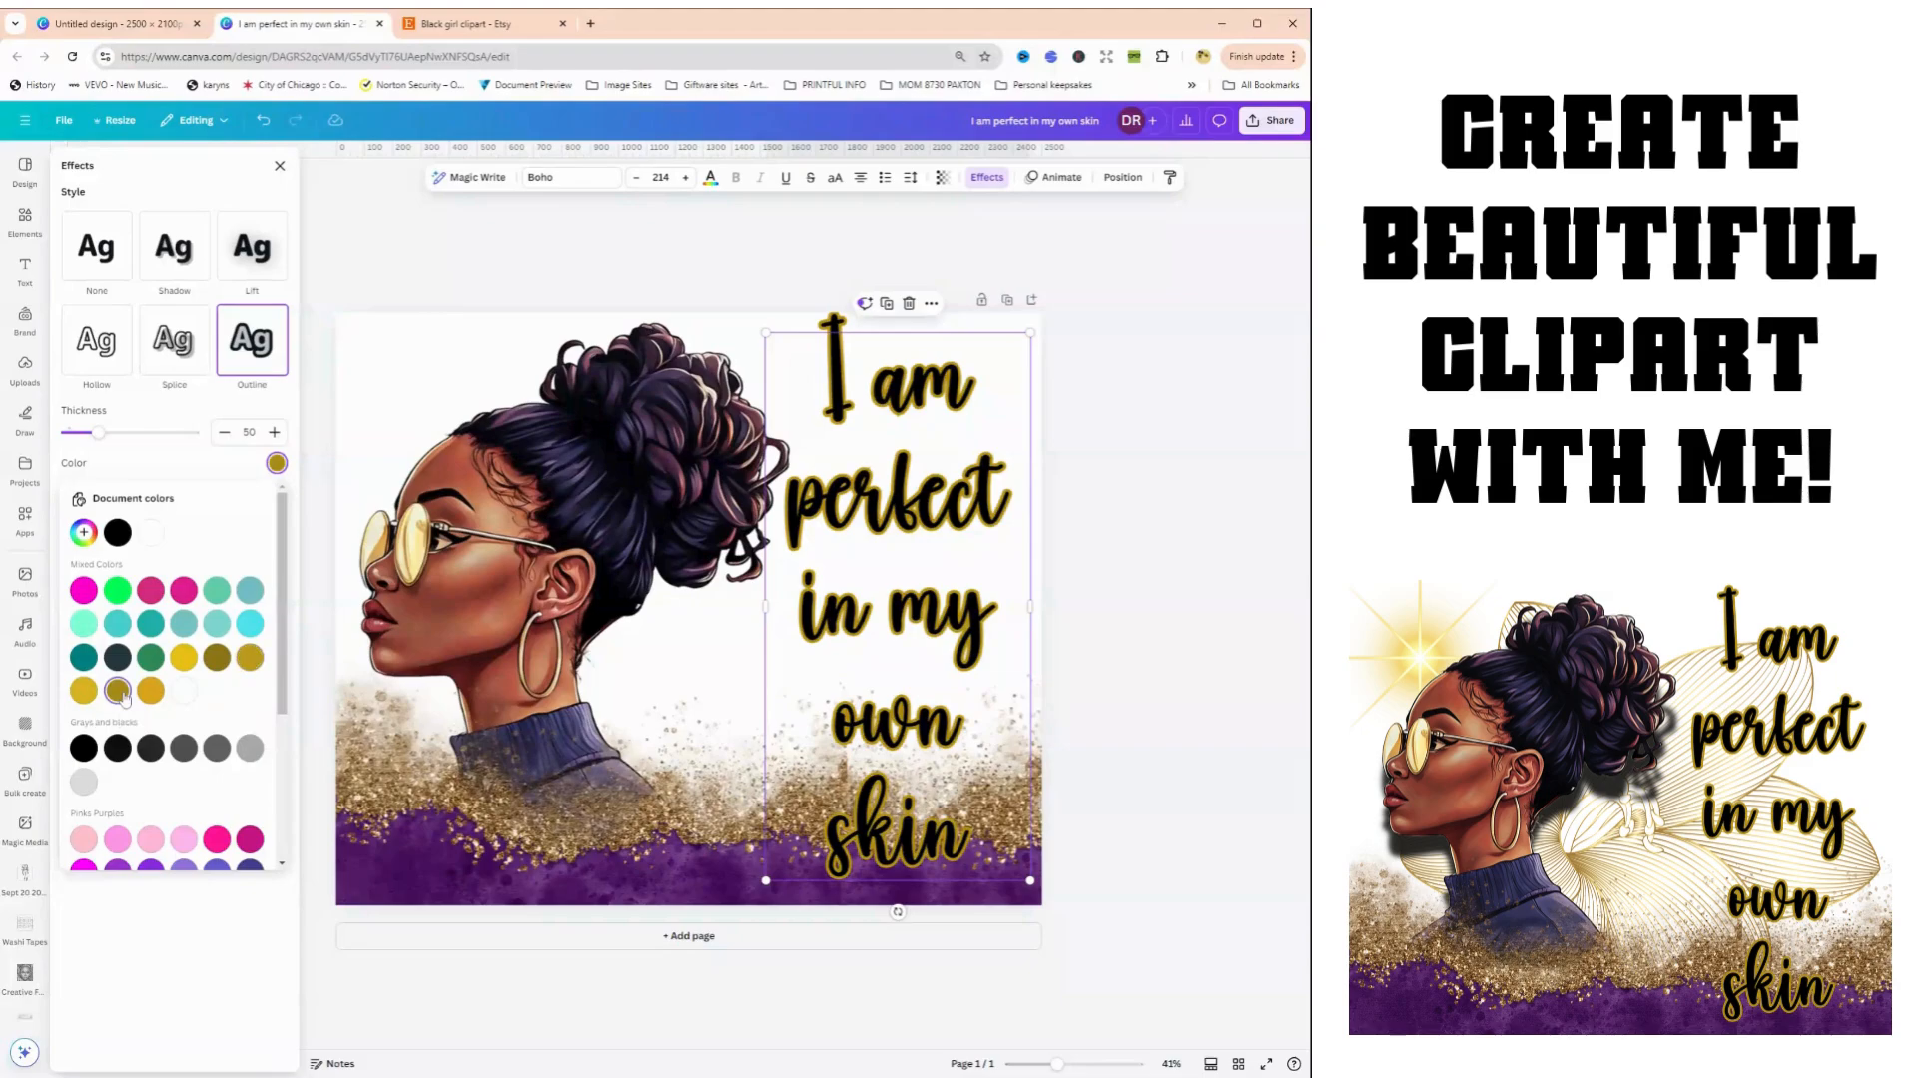
{"action": "left_click", "coordinate": [250, 657]}
{"action": "left_click", "coordinate": [1160, 556]}
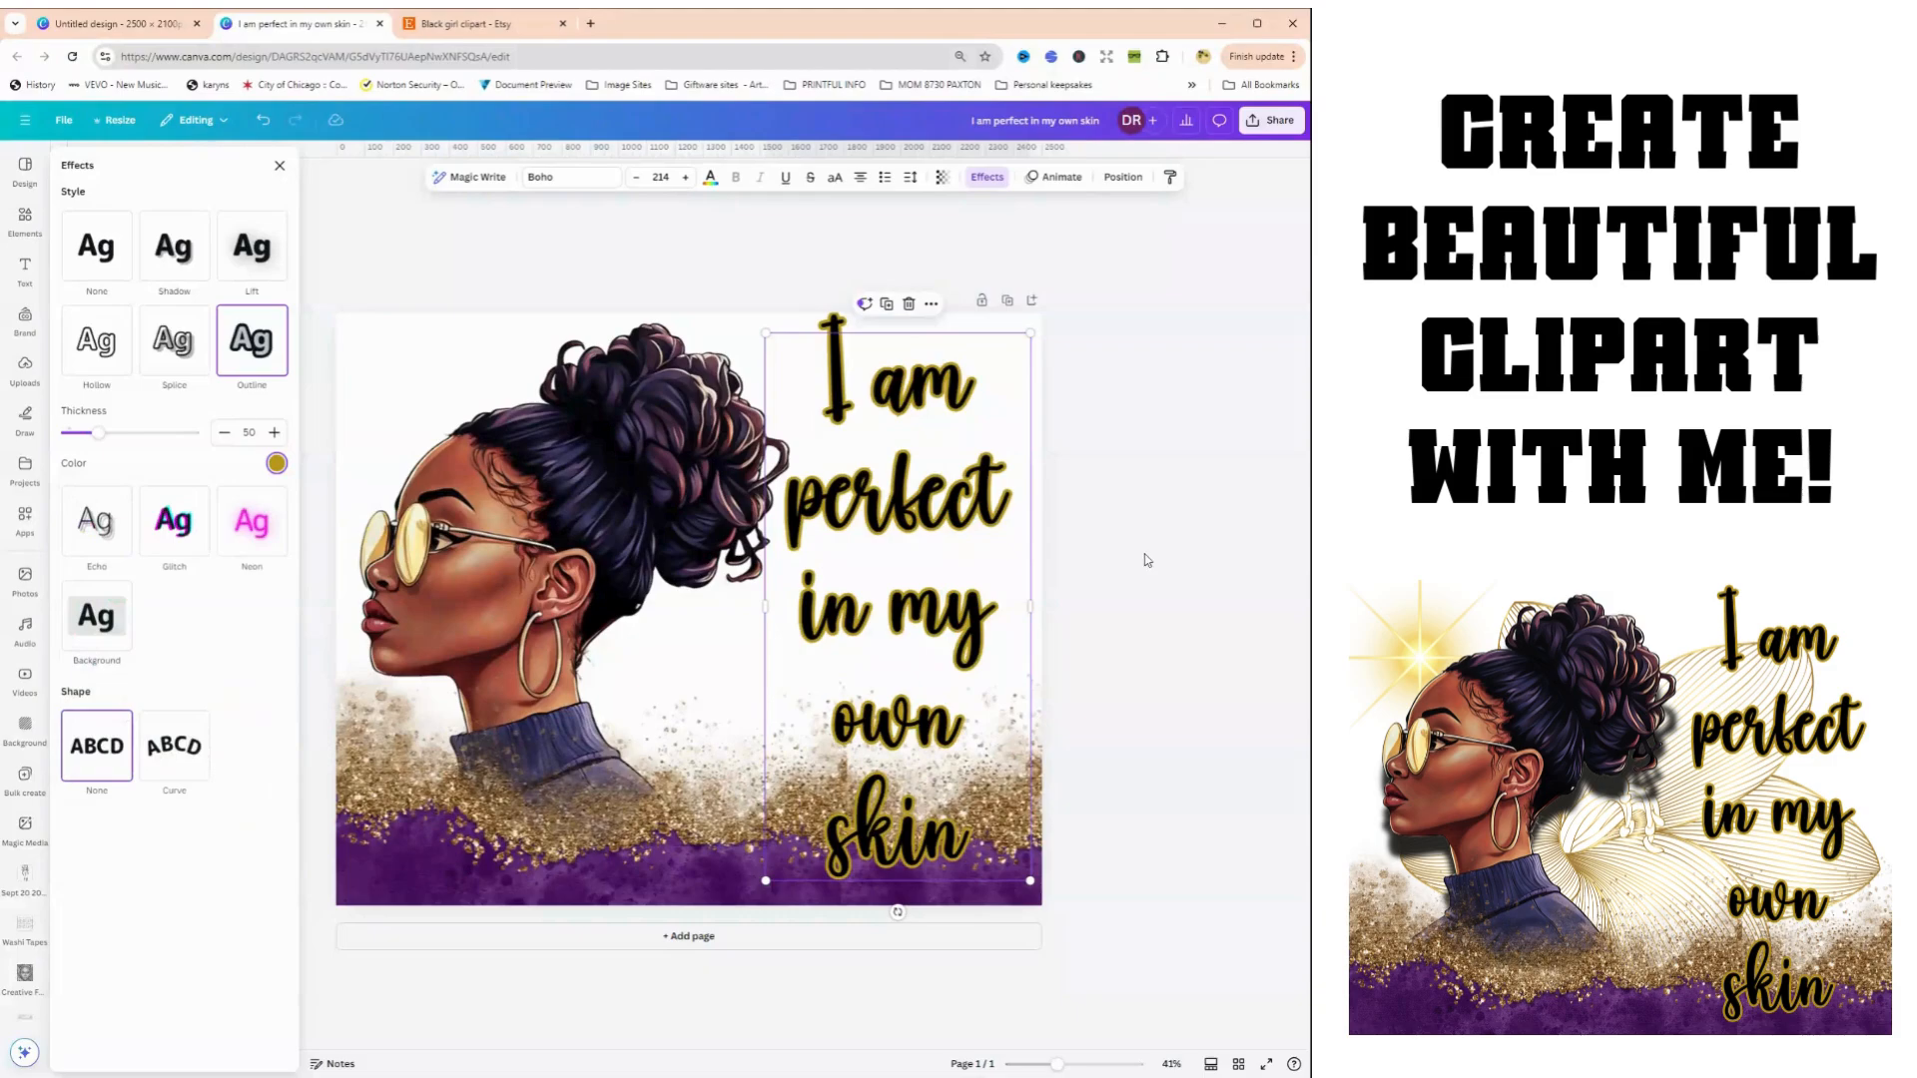
{"action": "left_click", "coordinate": [1148, 559]}
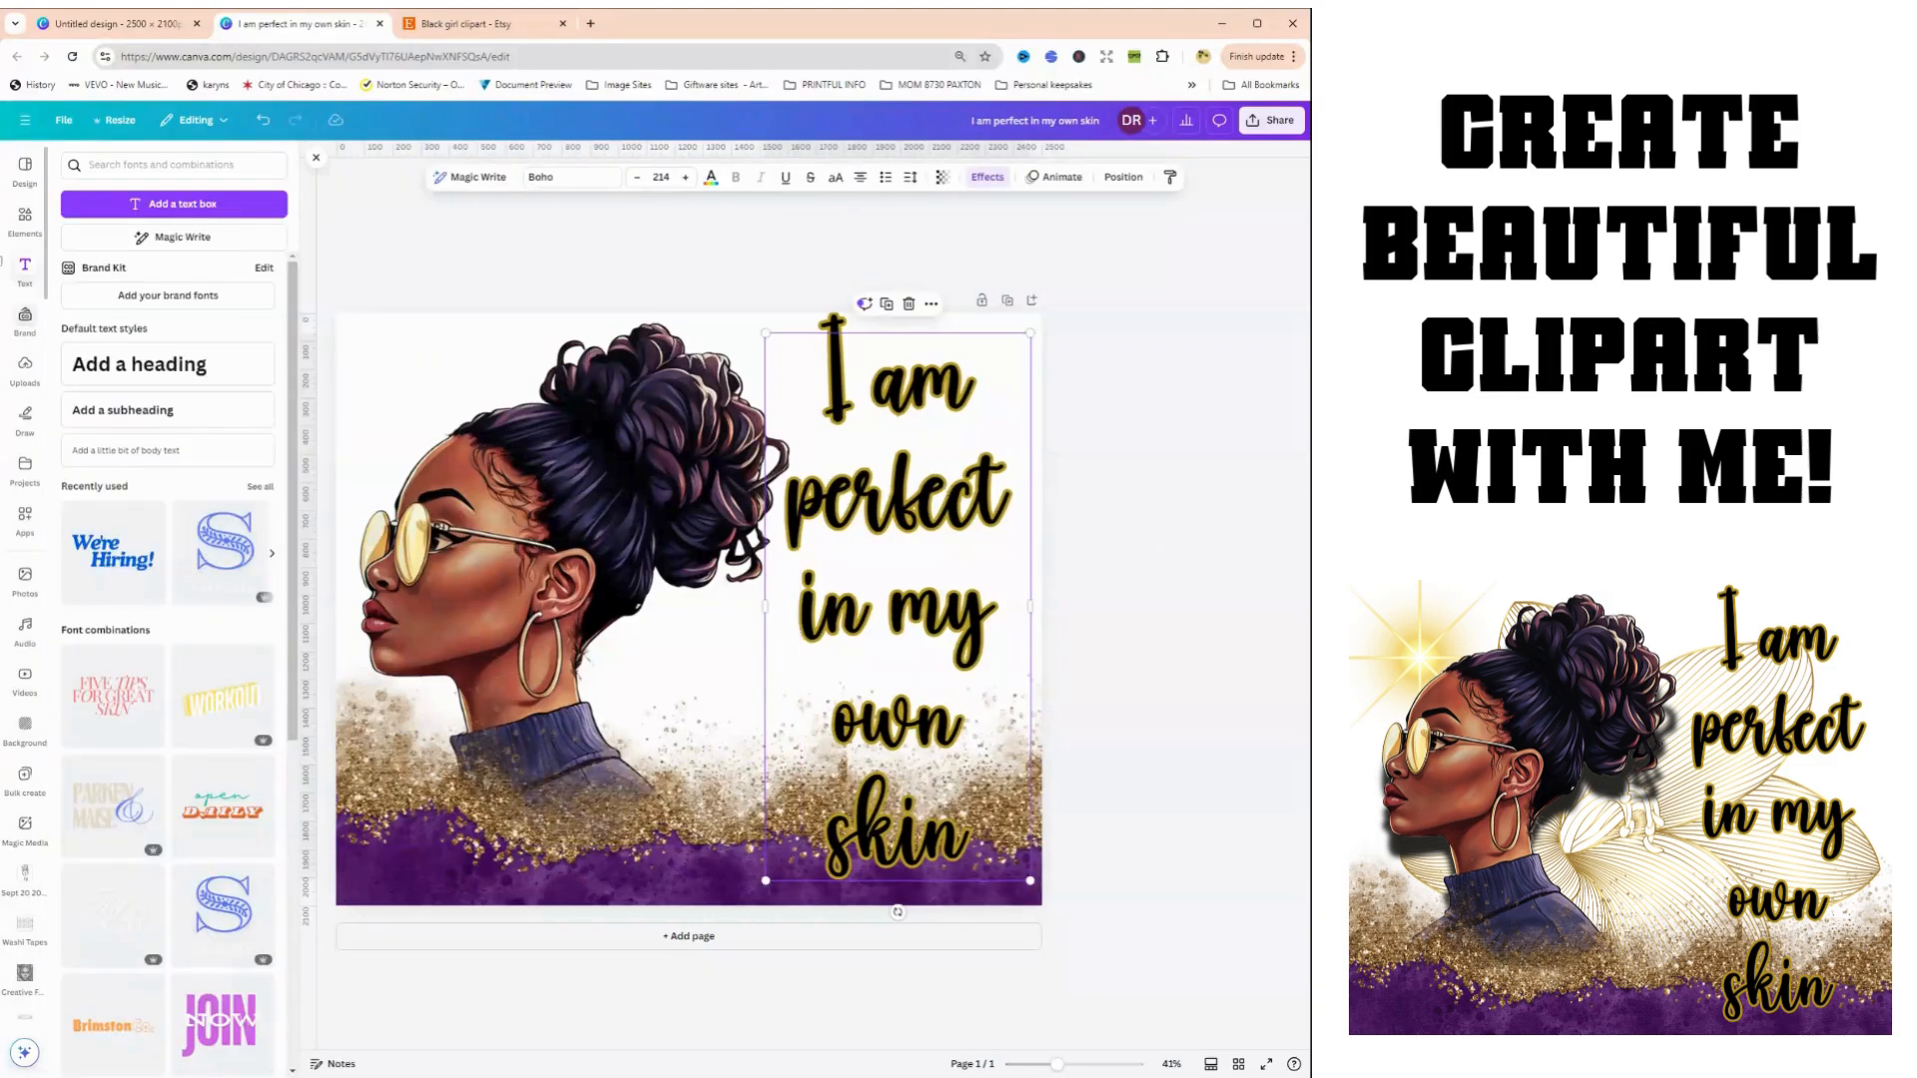
{"action": "left_click_drag", "start_coordinate": [945, 468], "coordinate": [946, 467]}
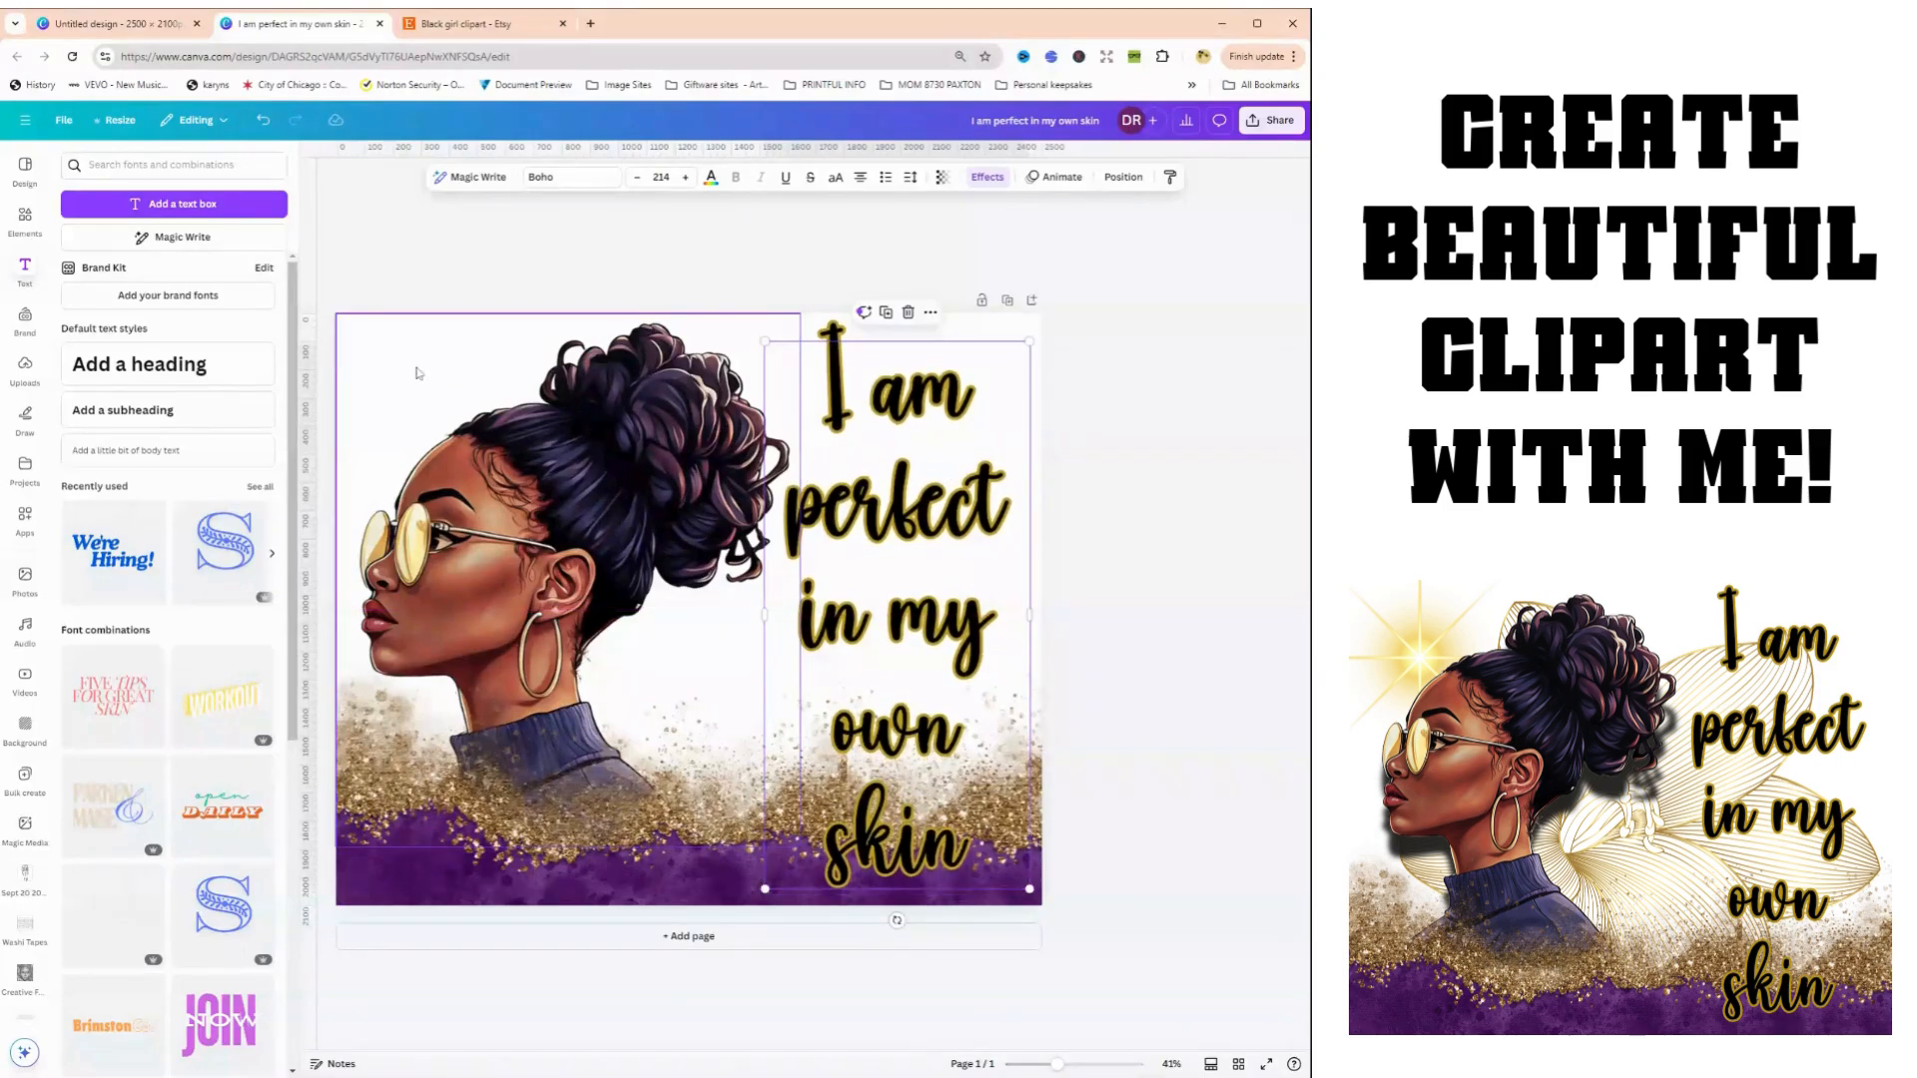
Replace the previous search in the graphics library with a search for gold
{"action": "left_click", "coordinate": [418, 372]}
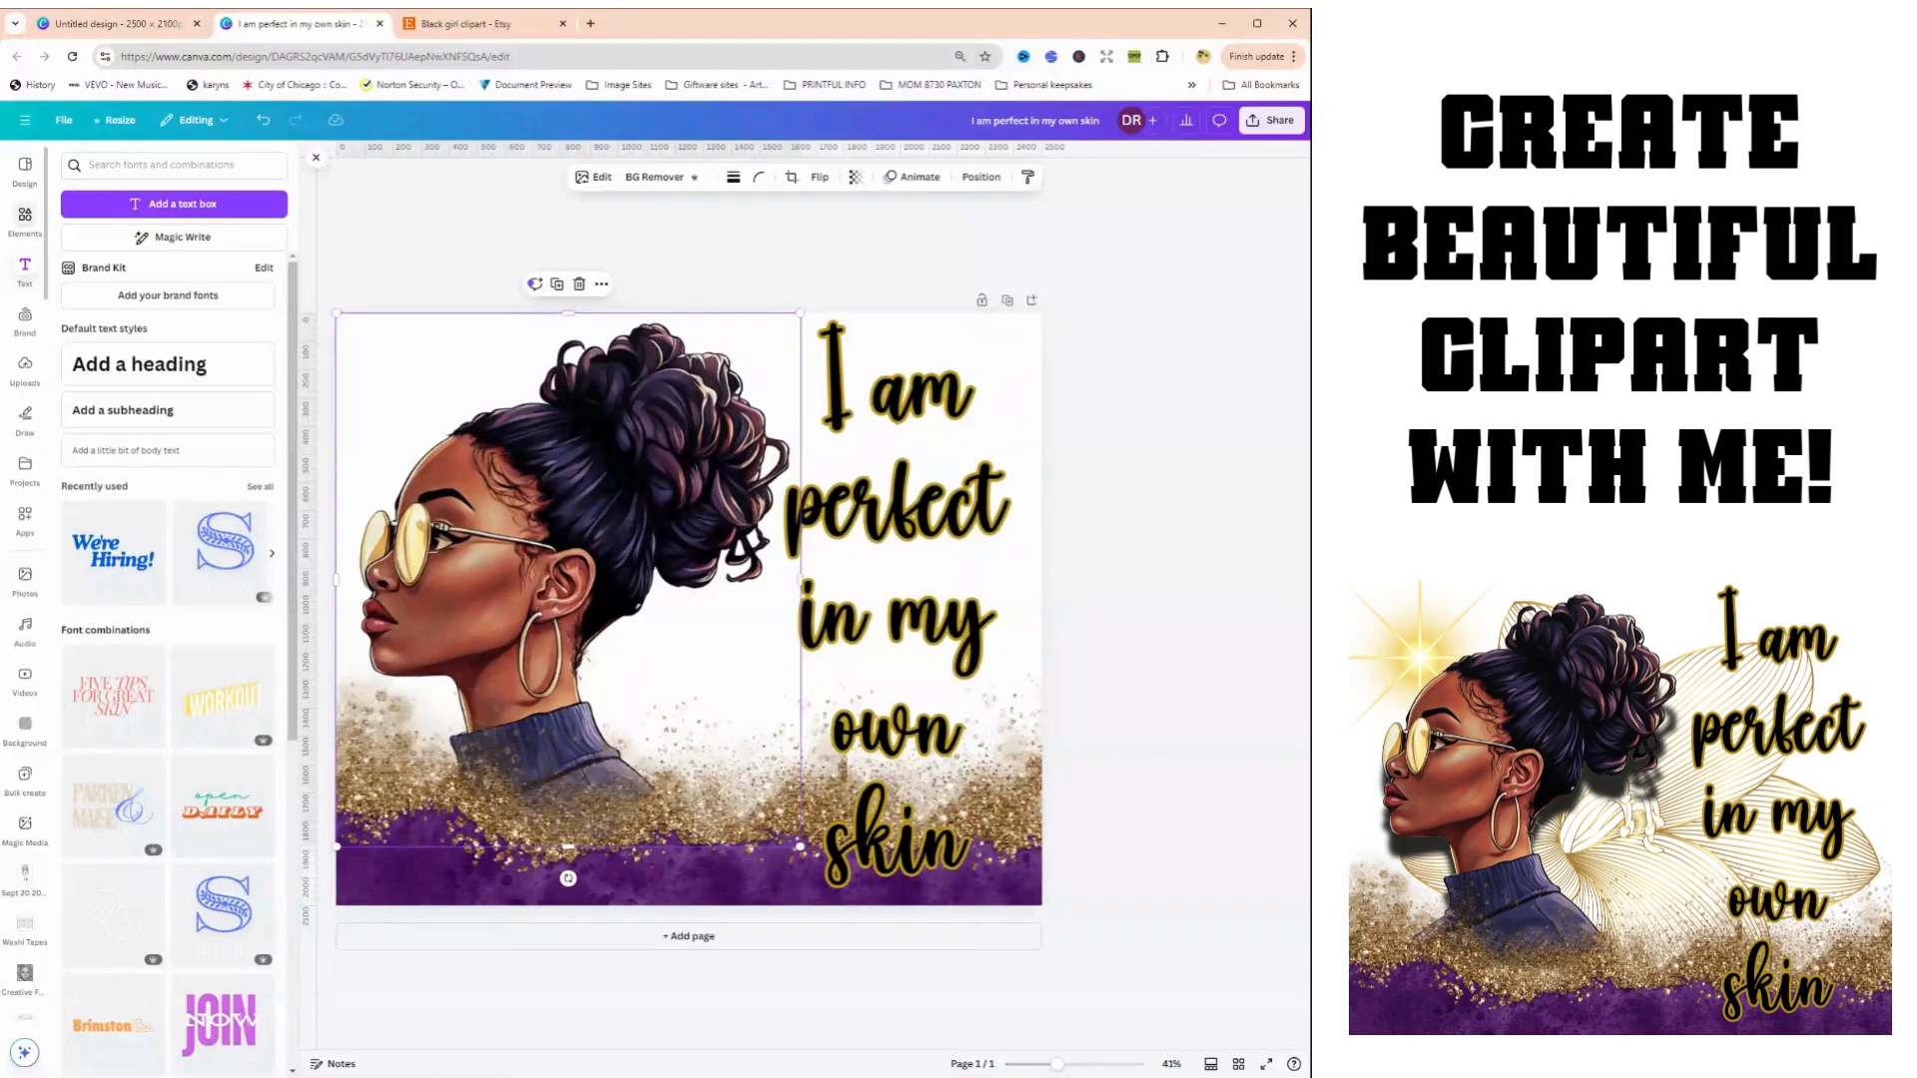
{"action": "left_click", "coordinate": [25, 220]}
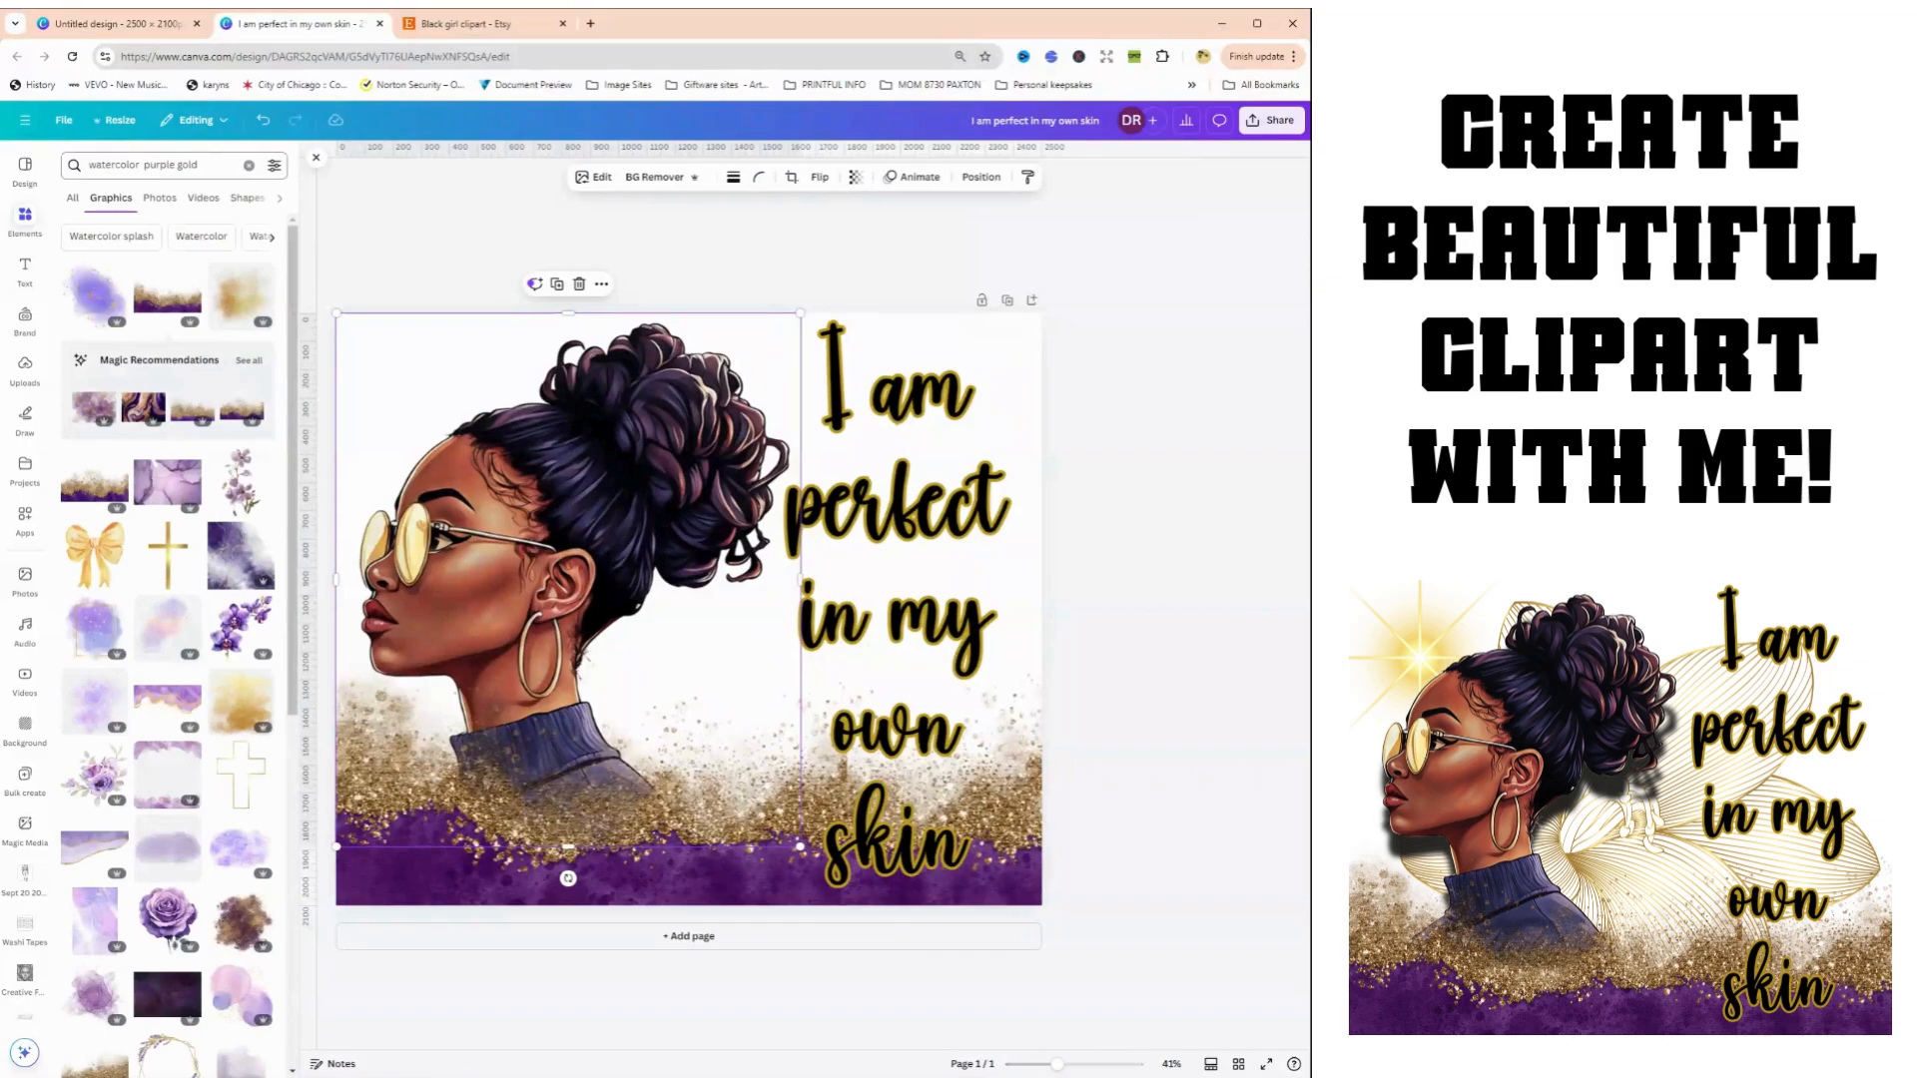
{"action": "left_click_drag", "start_coordinate": [199, 165], "coordinate": [111, 164]}
{"action": "left_click", "coordinate": [27, 171]}
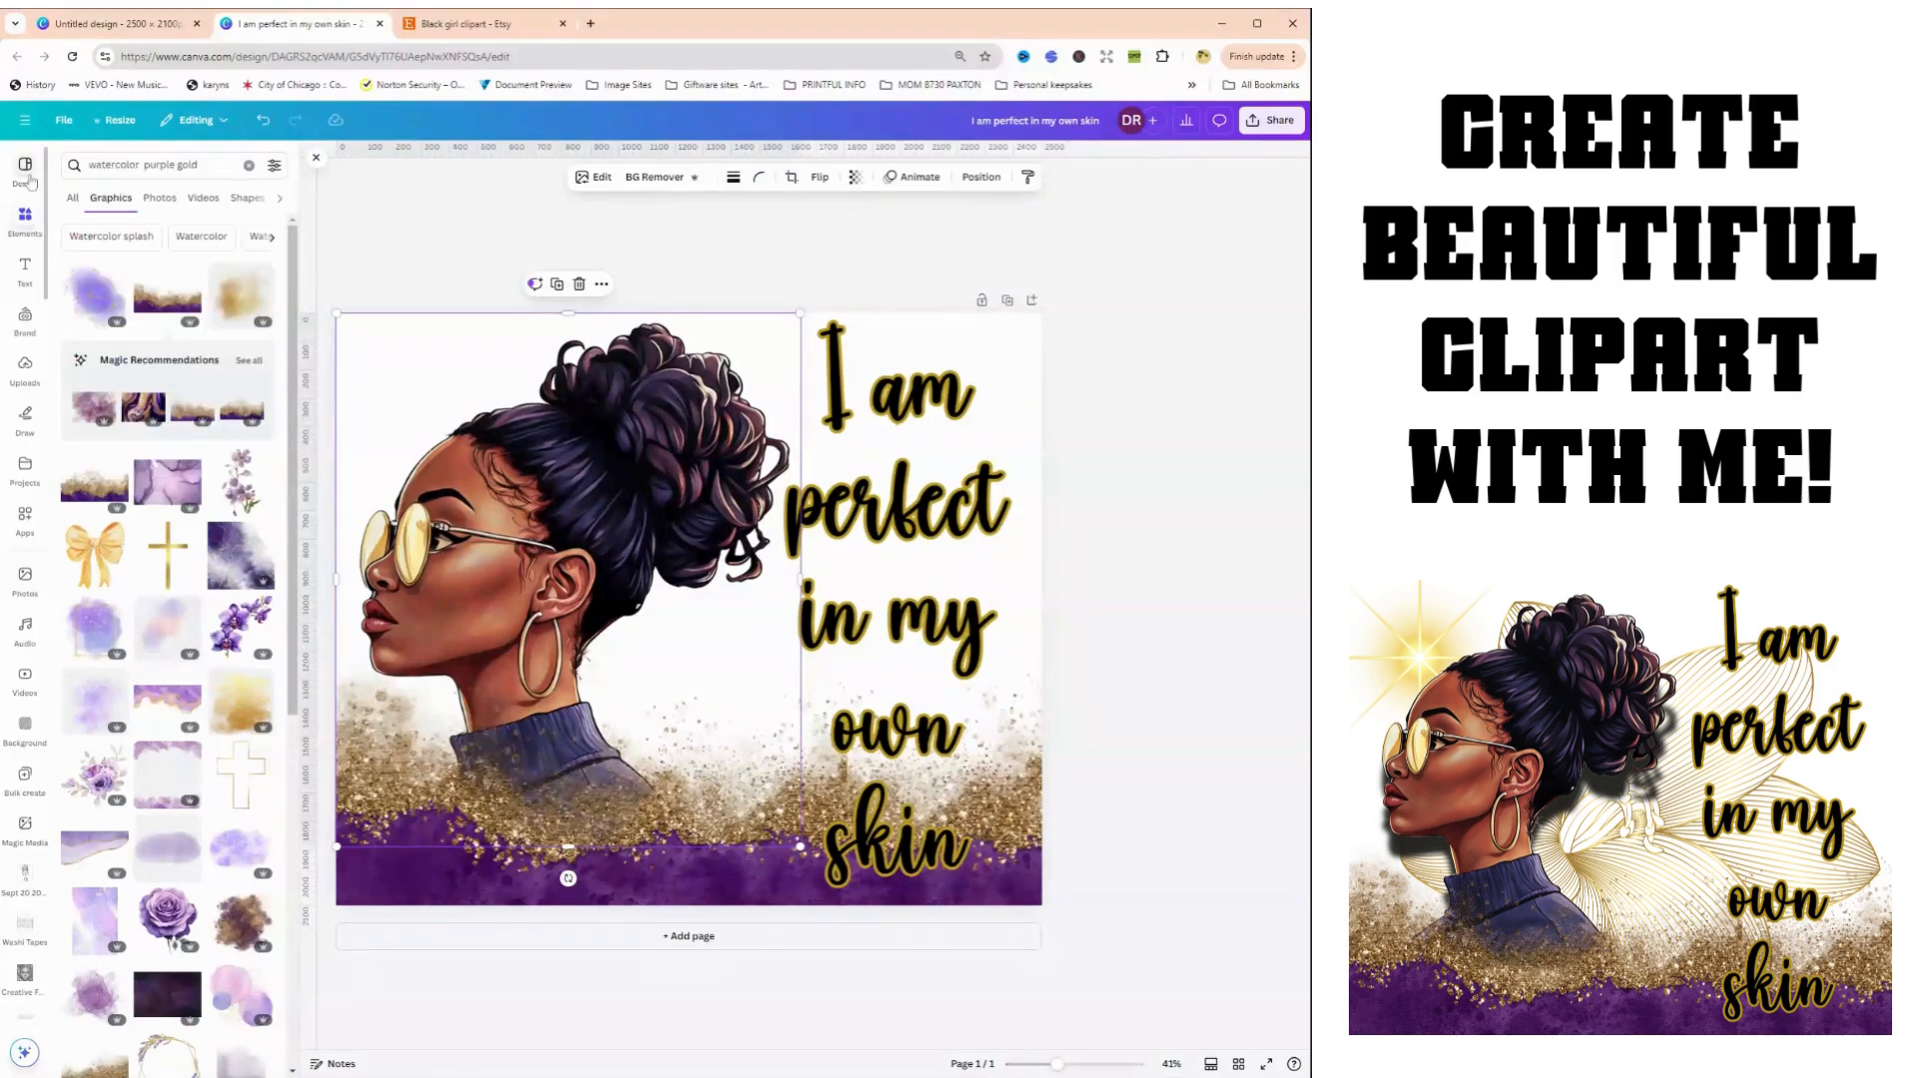
{"action": "left_click", "coordinate": [135, 165]}
{"action": "left_click", "coordinate": [25, 220]}
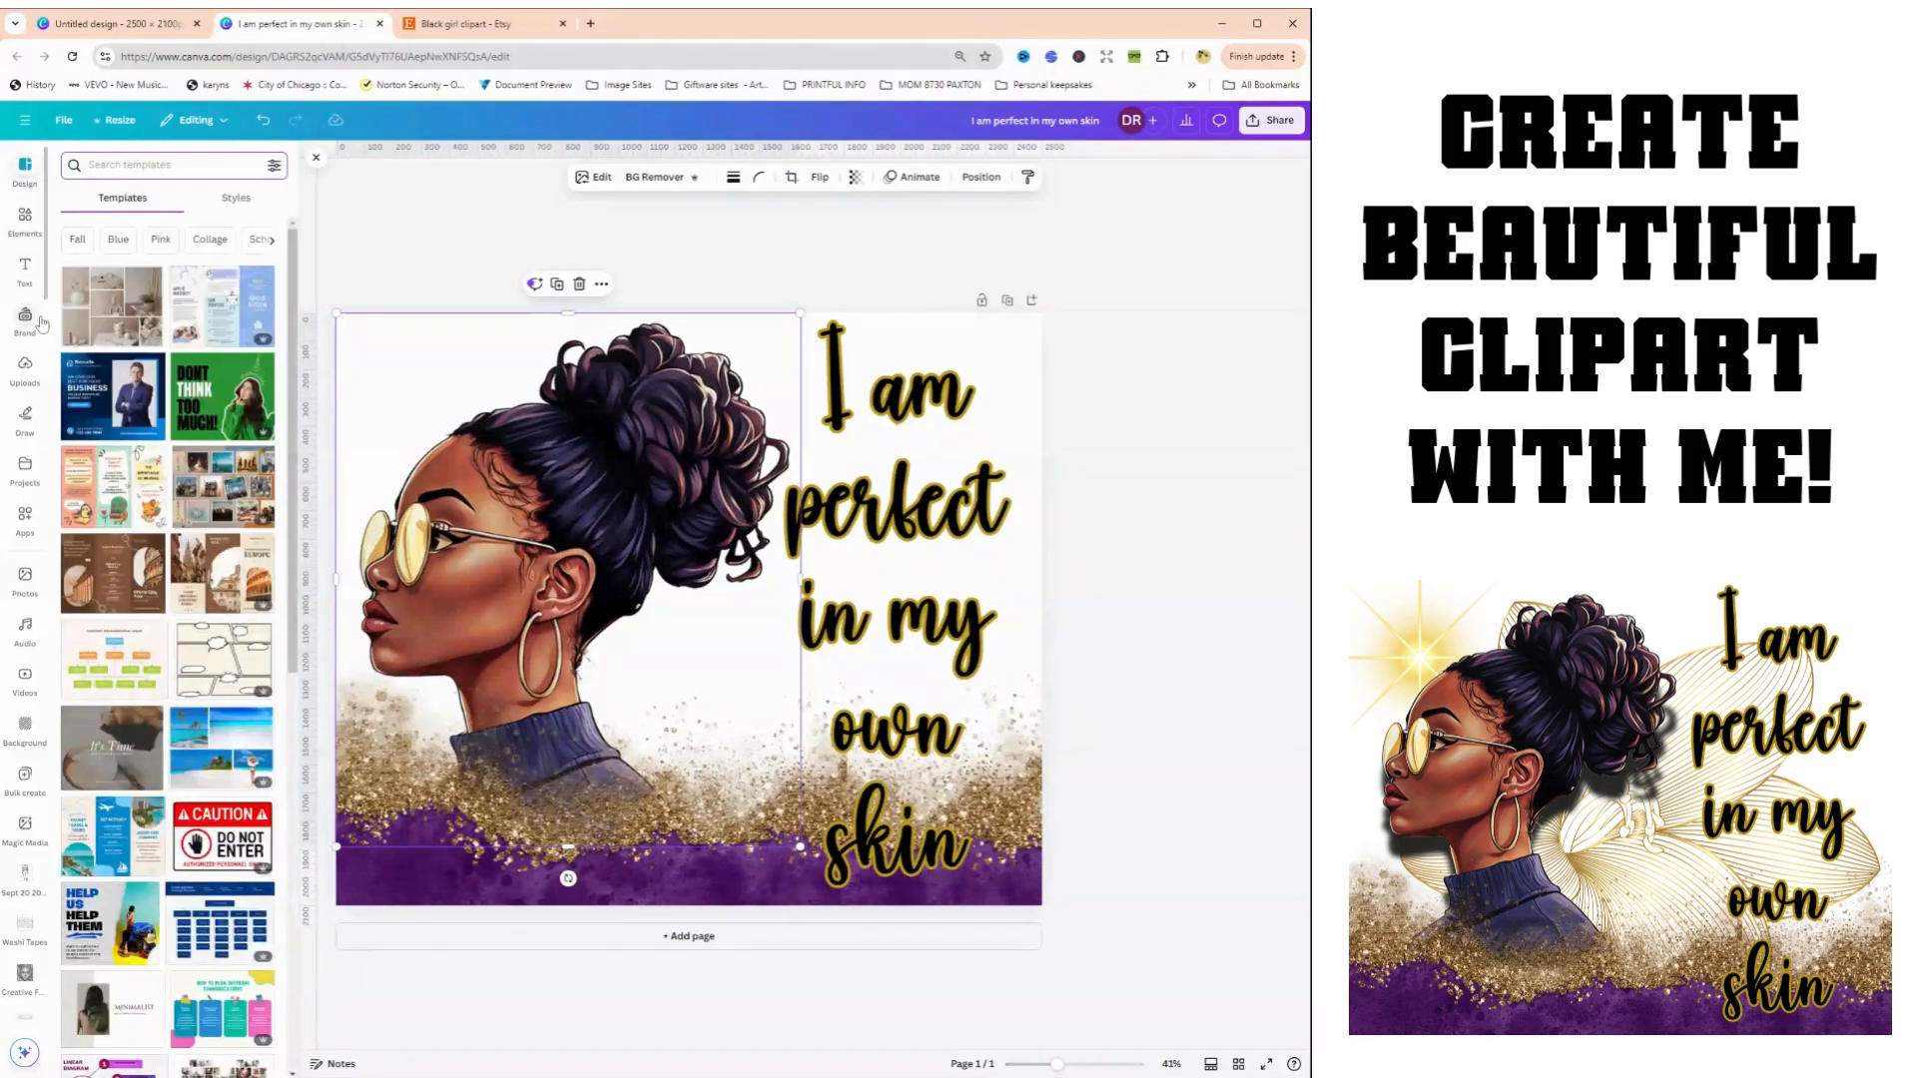
{"action": "left_click", "coordinate": [25, 220]}
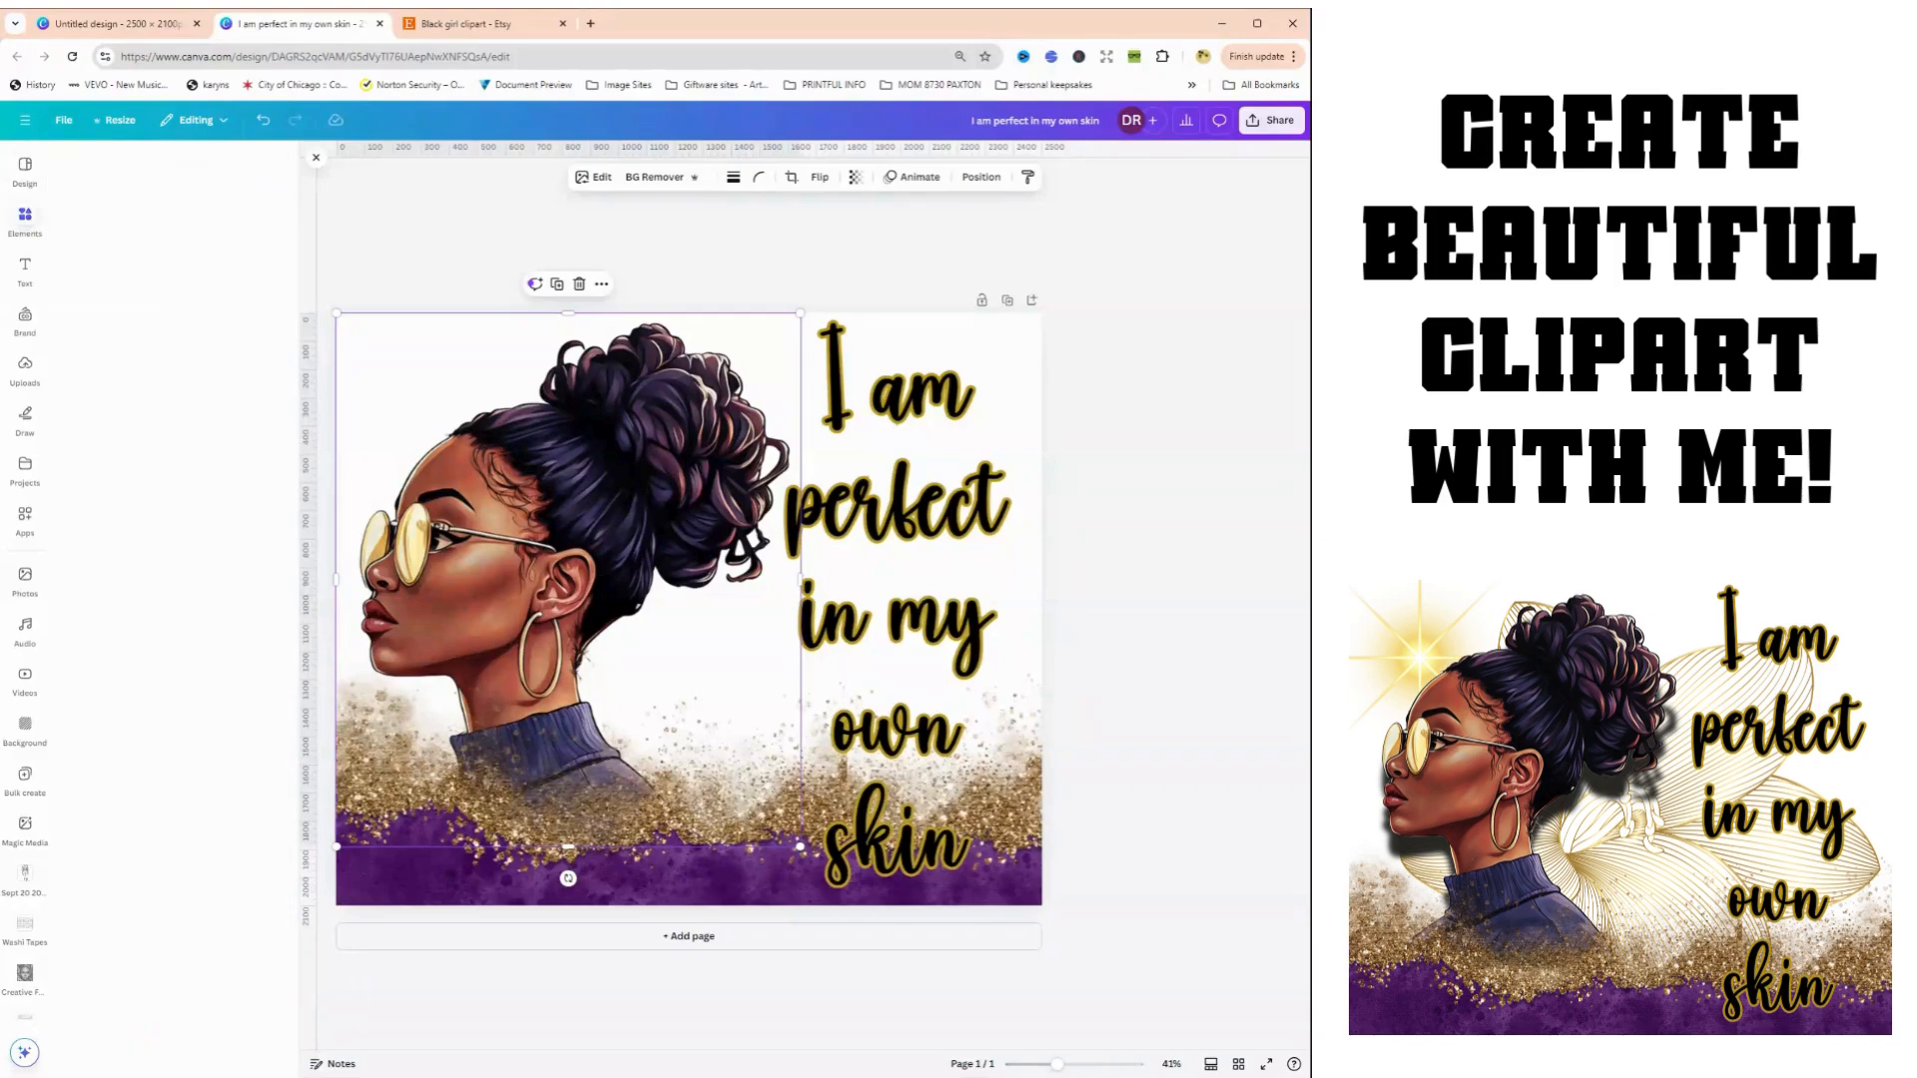
{"action": "left_click", "coordinate": [119, 164]}
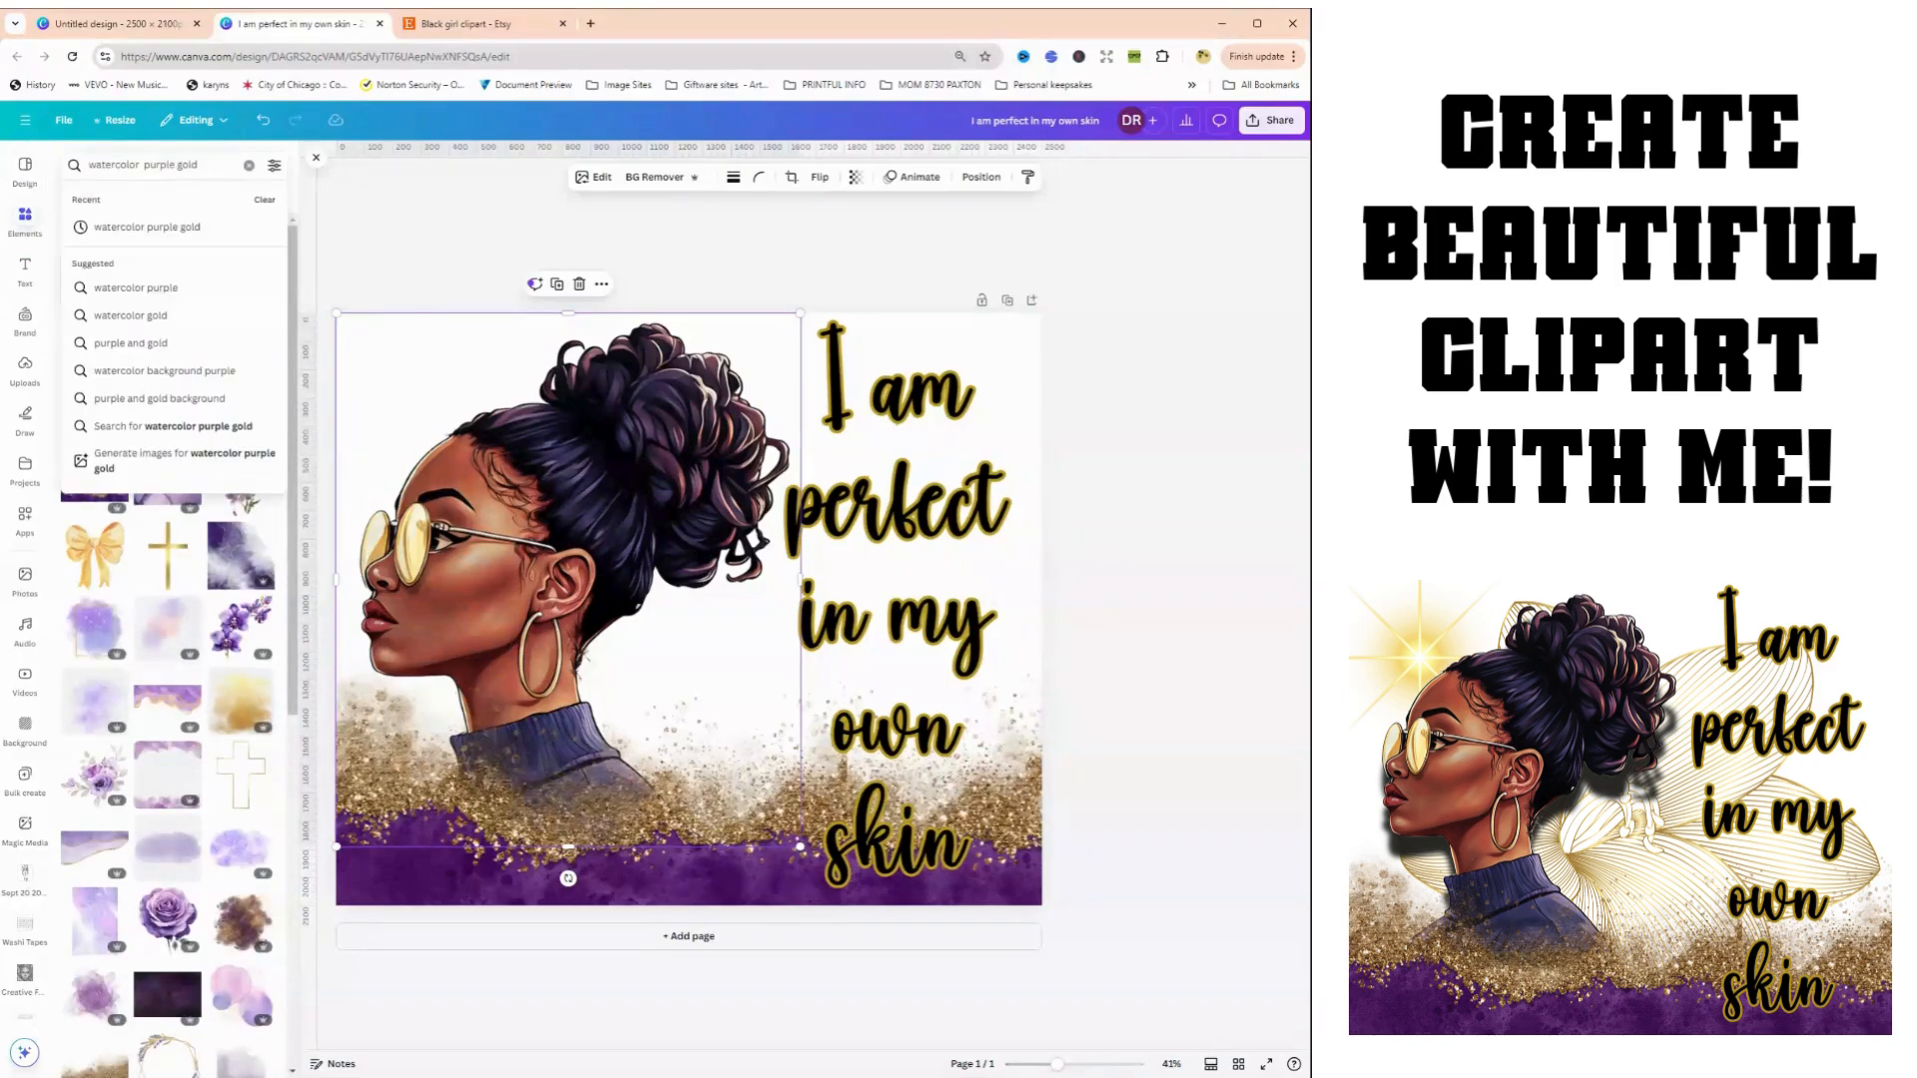
{"action": "left_click_drag", "start_coordinate": [173, 164], "coordinate": [10, 177]}
{"action": "key", "text": "BackSpace"}
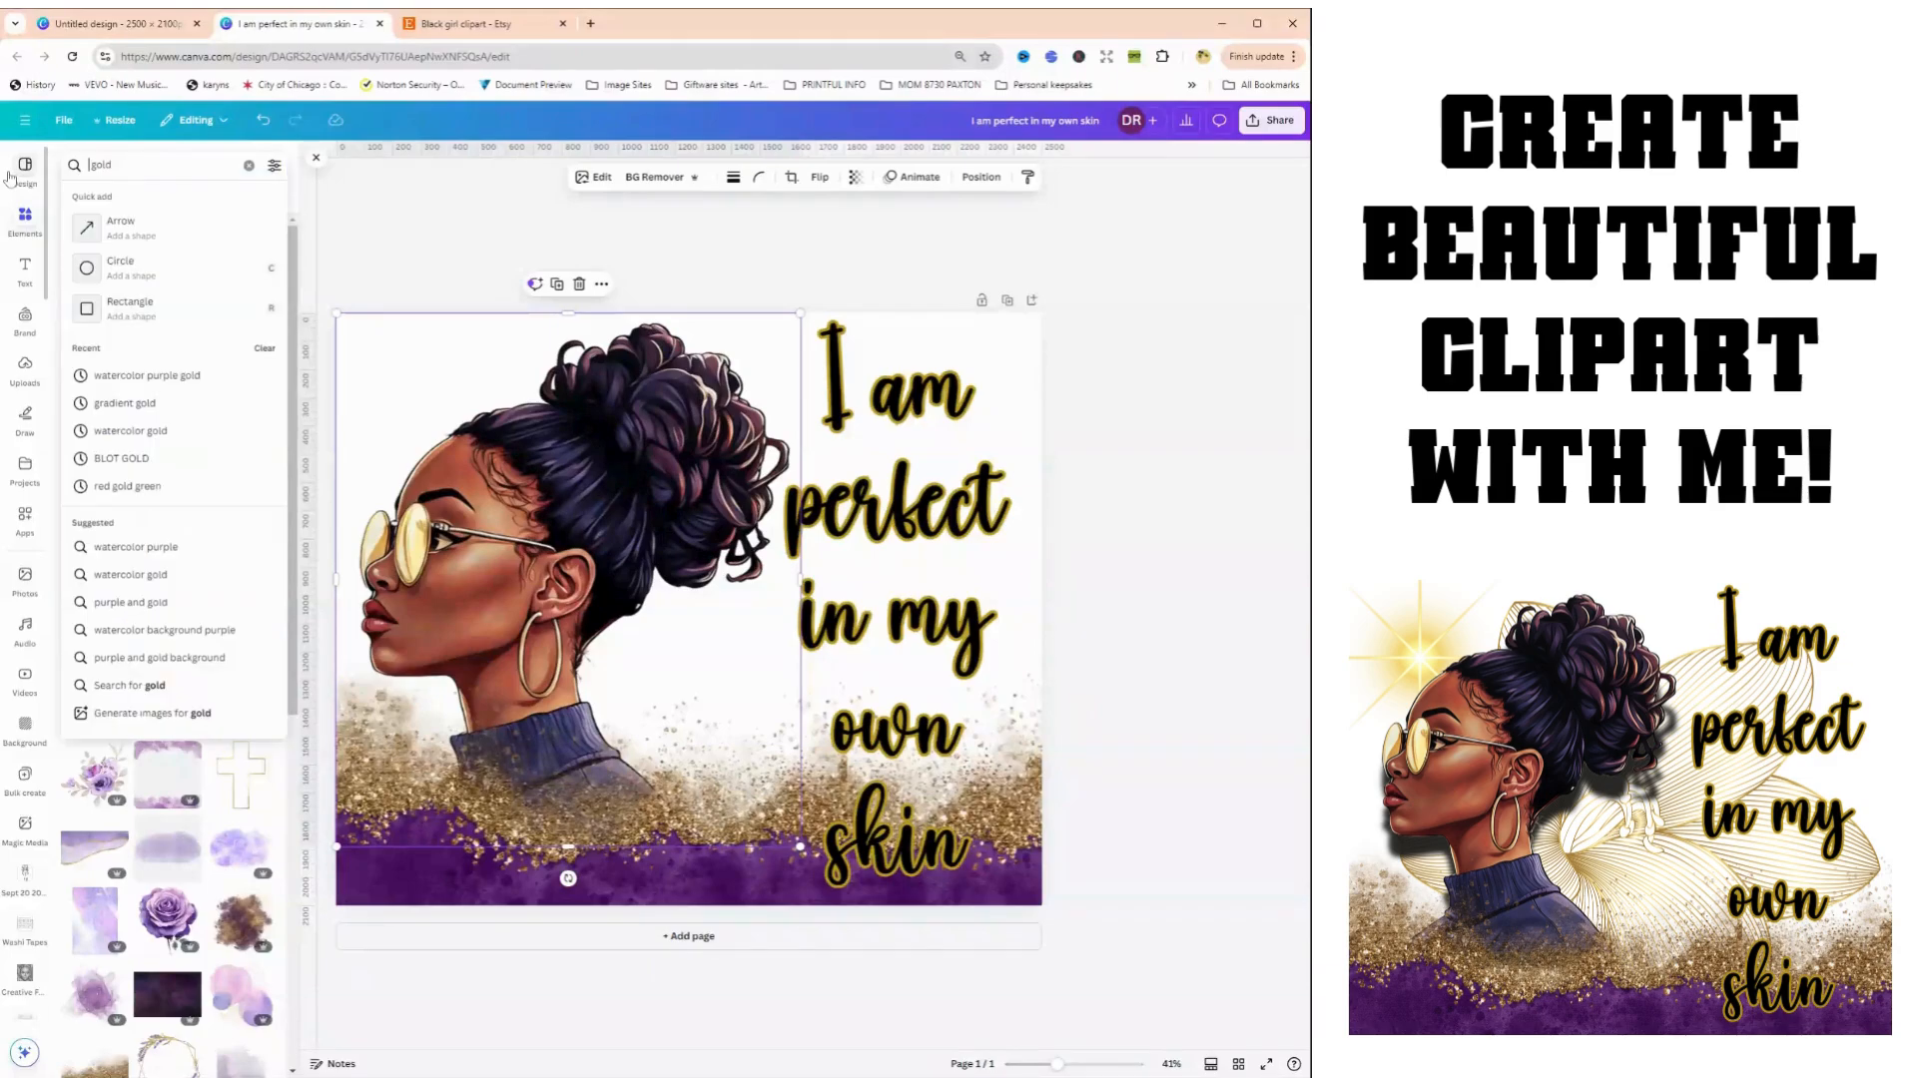
{"action": "key", "text": "Return"}
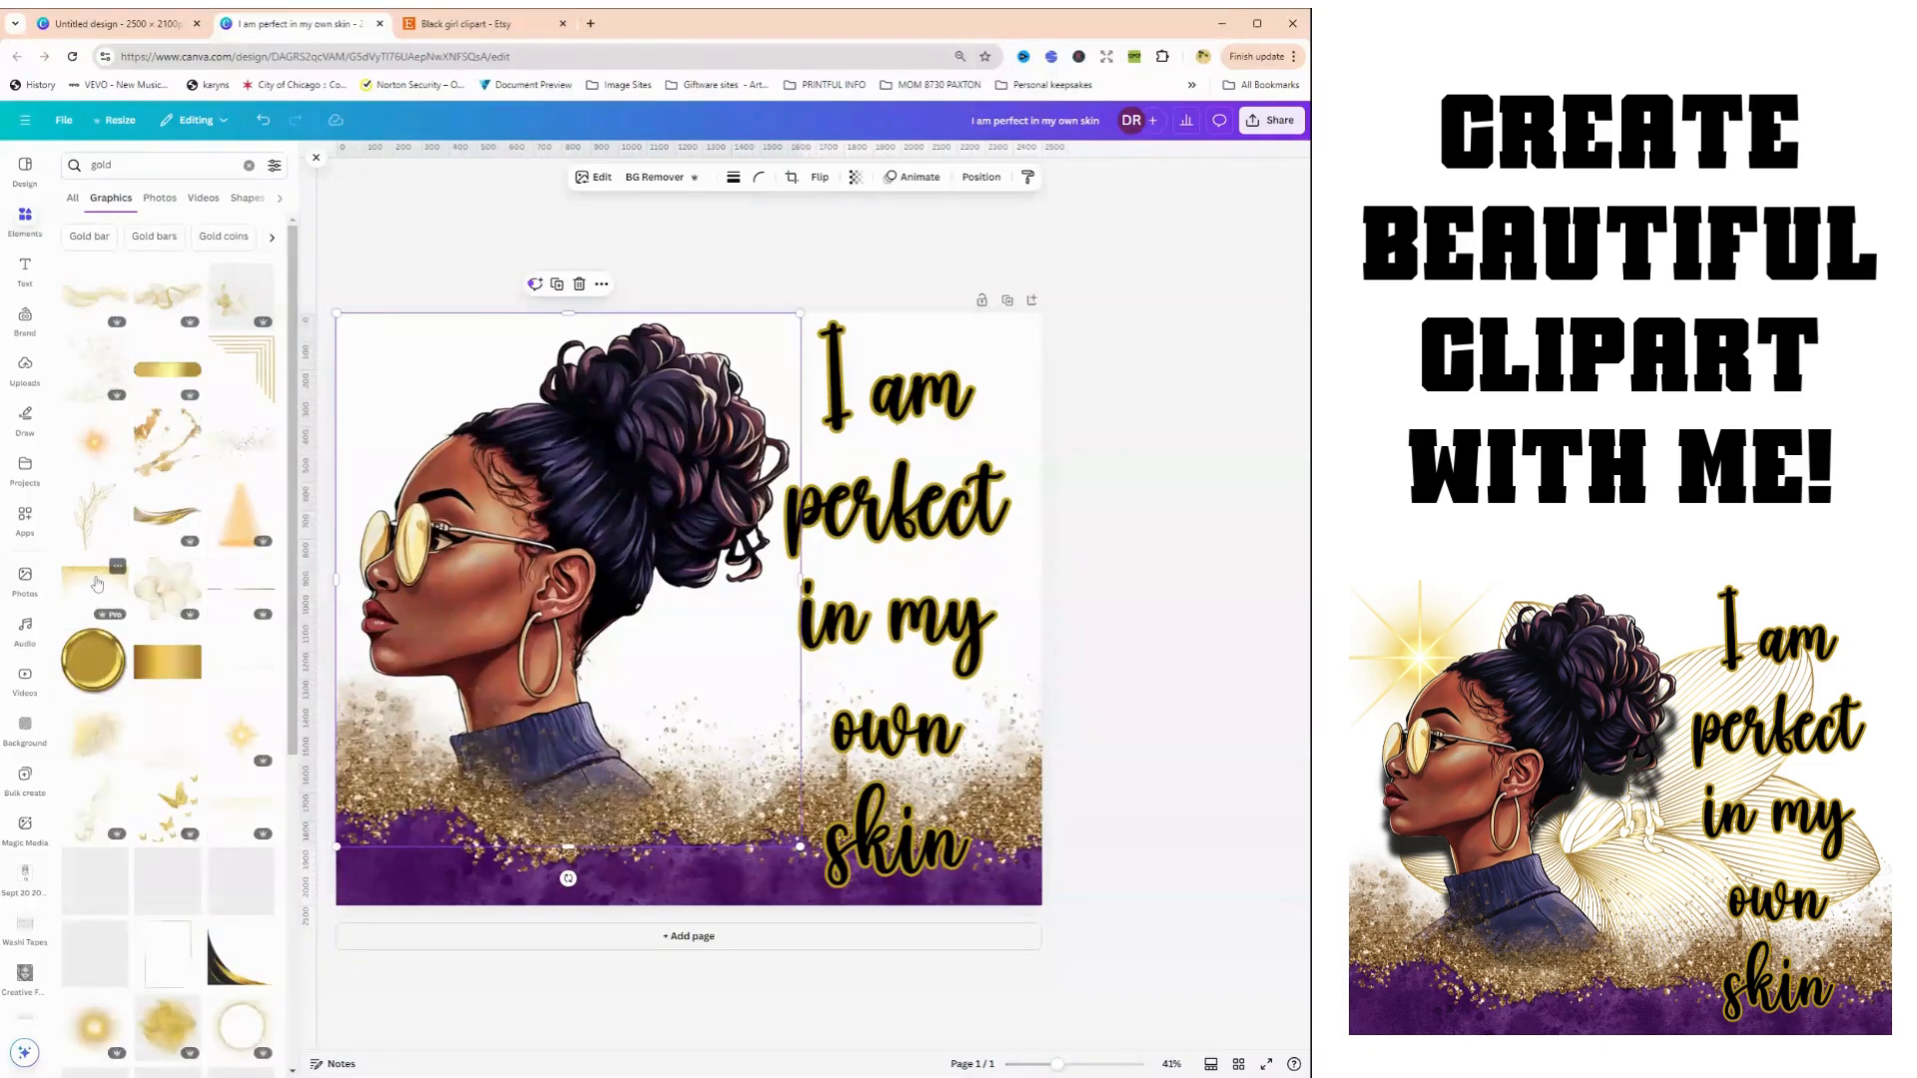
{"action": "left_click", "coordinate": [108, 584]}
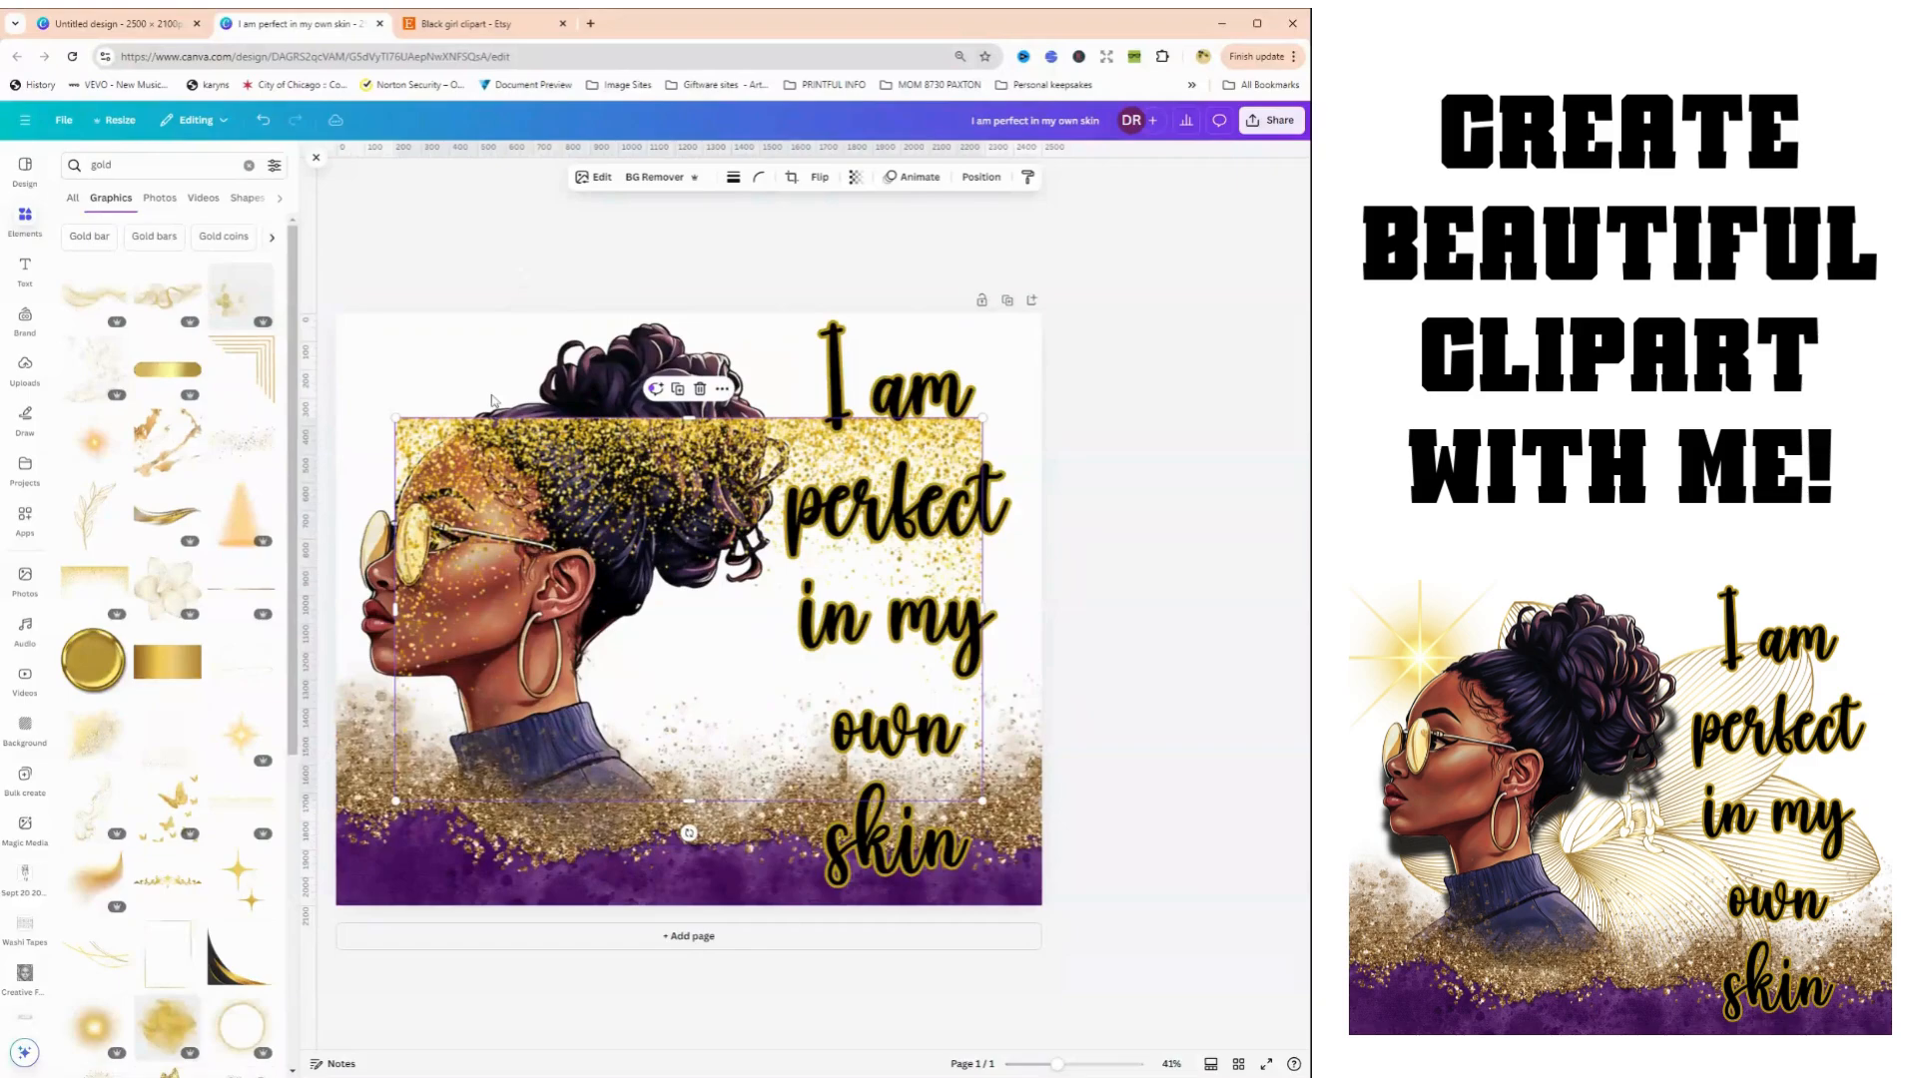
{"action": "left_click_drag", "start_coordinate": [559, 499], "coordinate": [499, 388]}
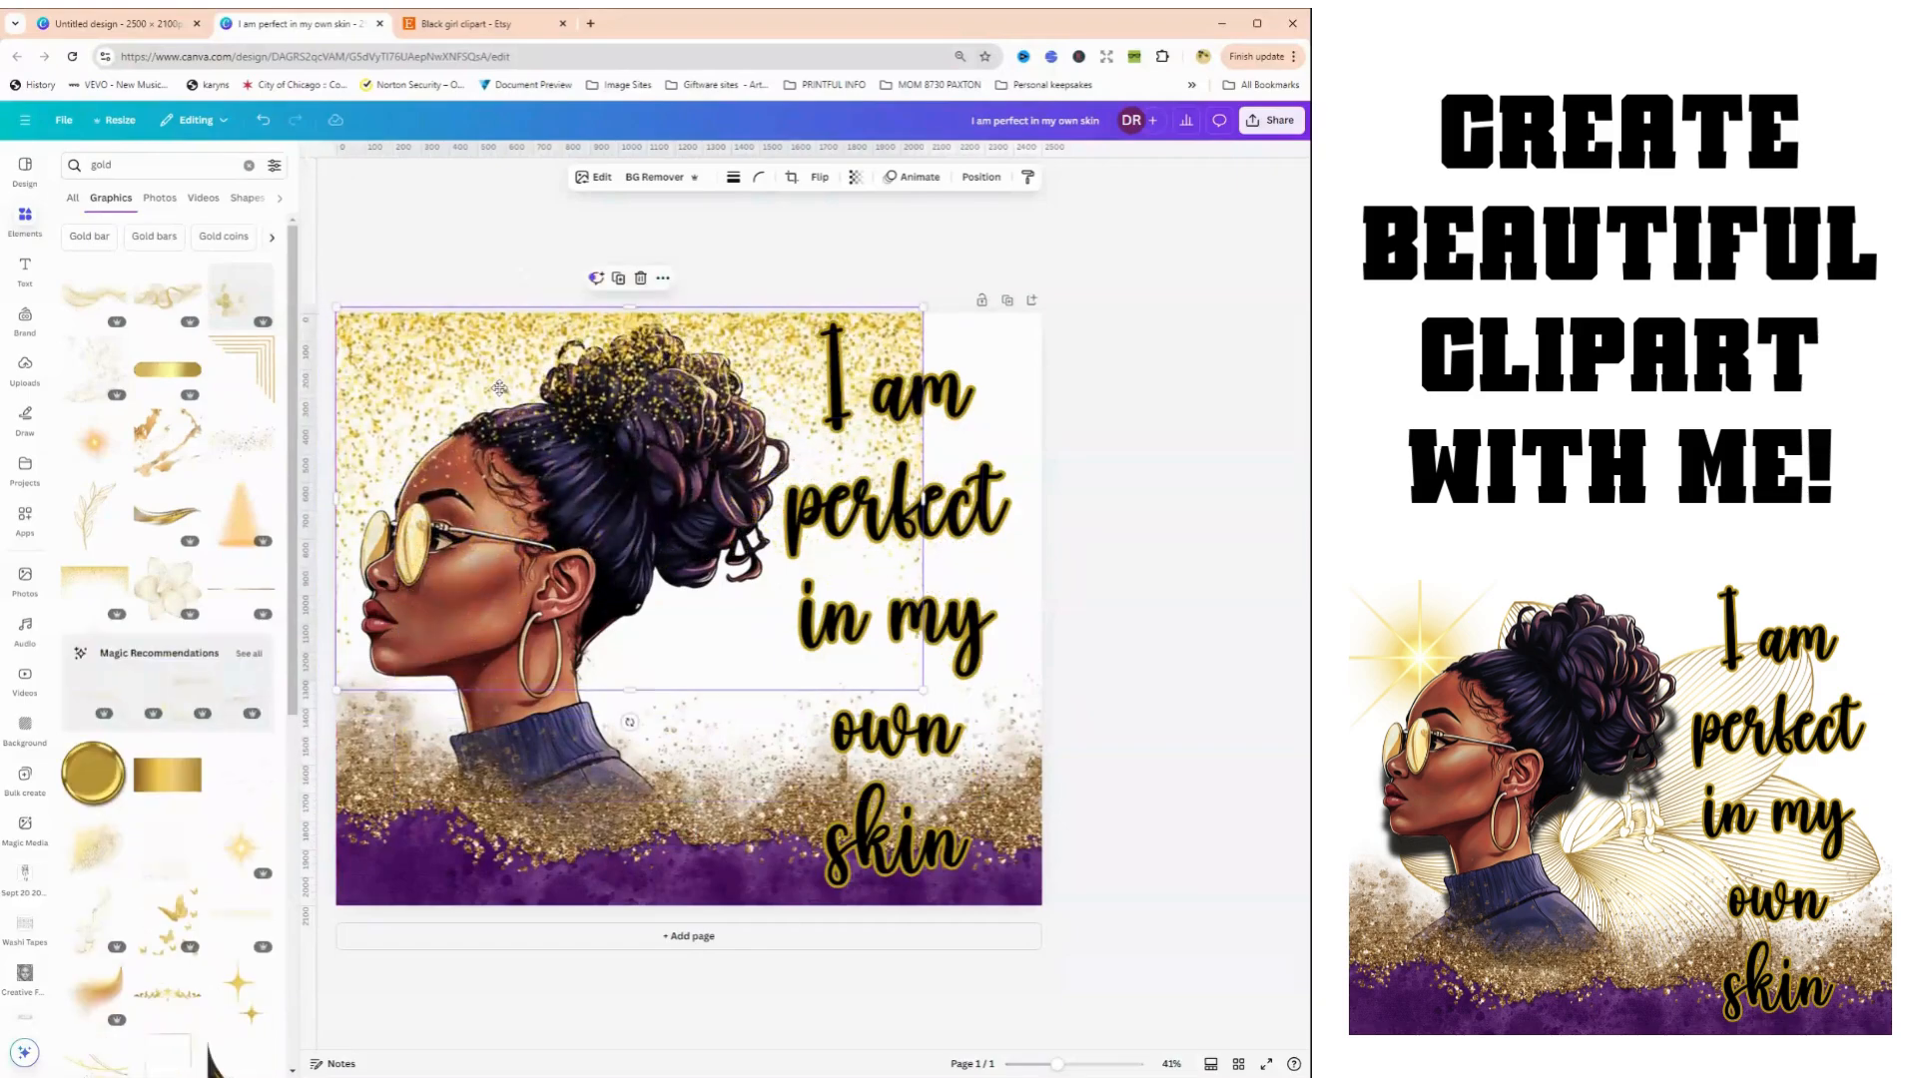
{"action": "key", "text": "Delete"}
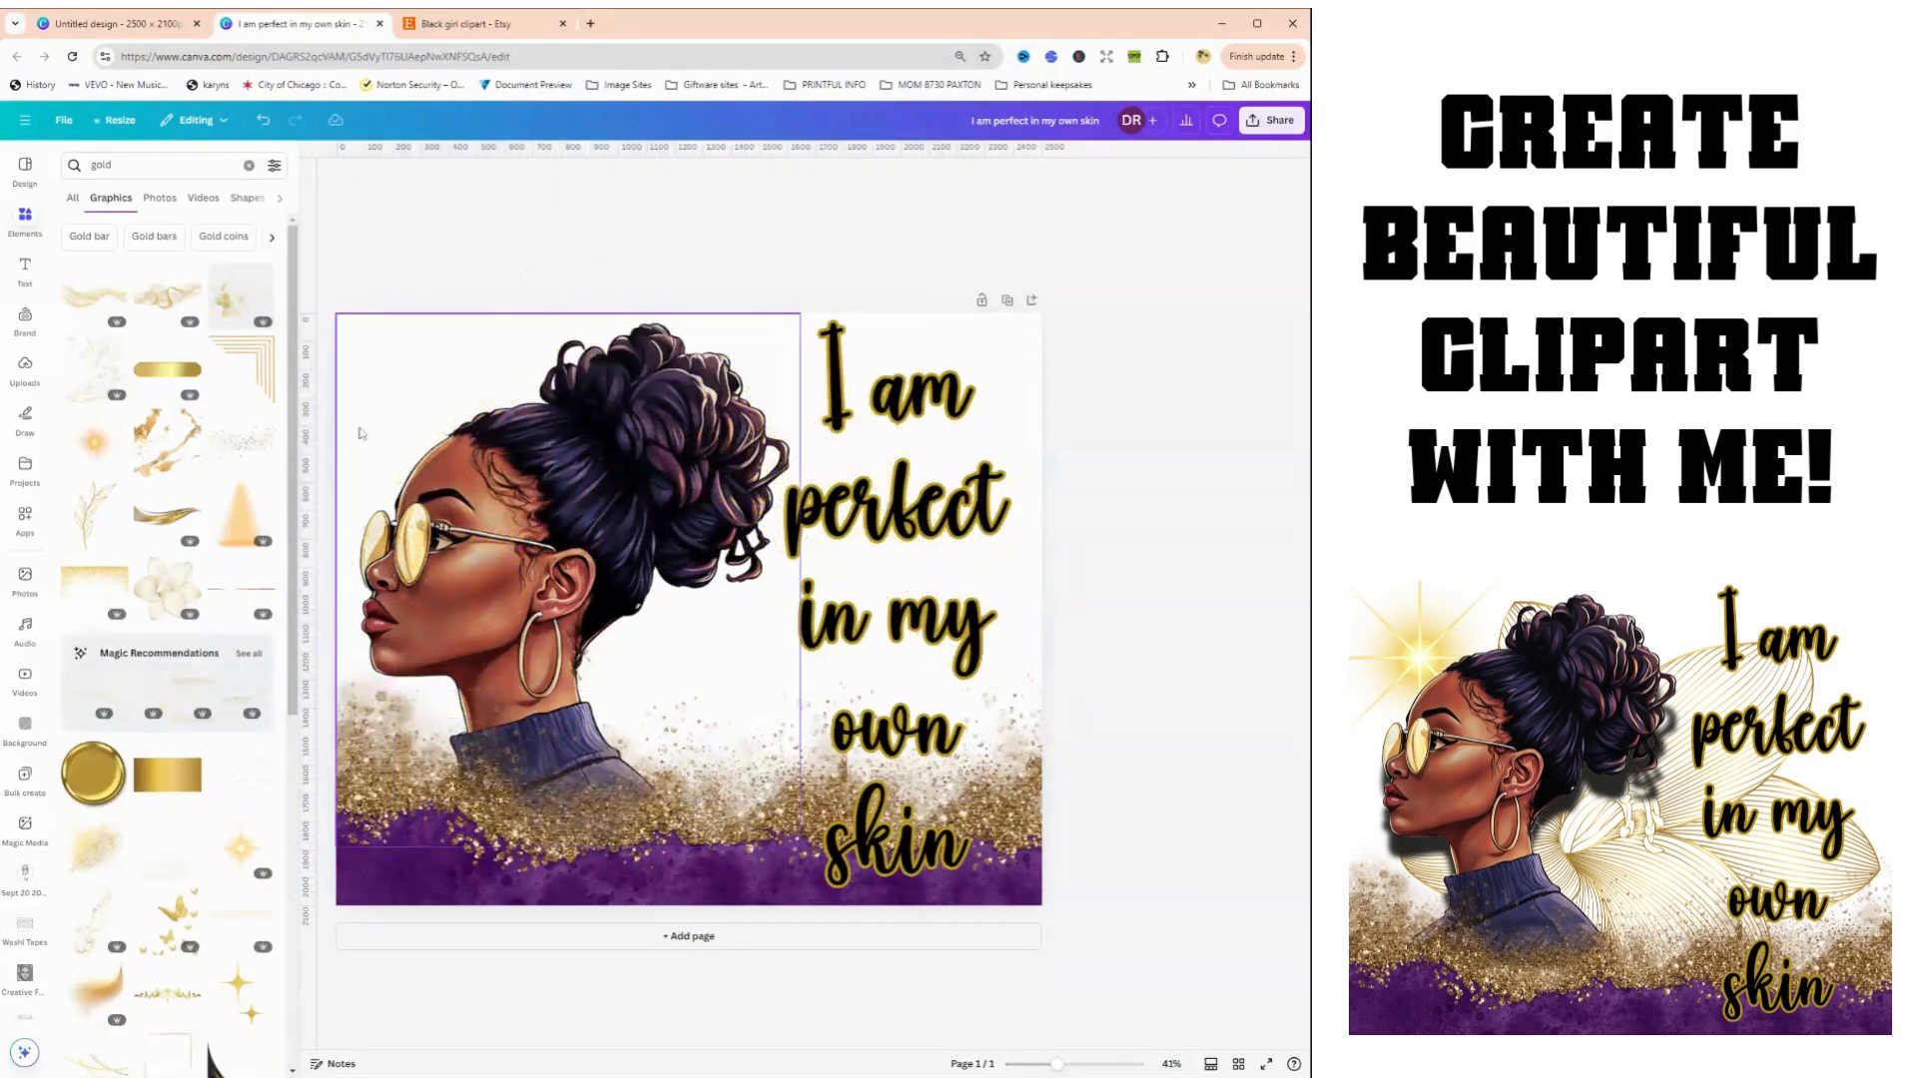
Add the gold line-art flower, enlarge it to about 2237 × 2066 px, and send it behind all other elements
{"action": "left_click", "coordinate": [164, 594]}
{"action": "left_click_drag", "start_coordinate": [761, 571], "coordinate": [676, 532]}
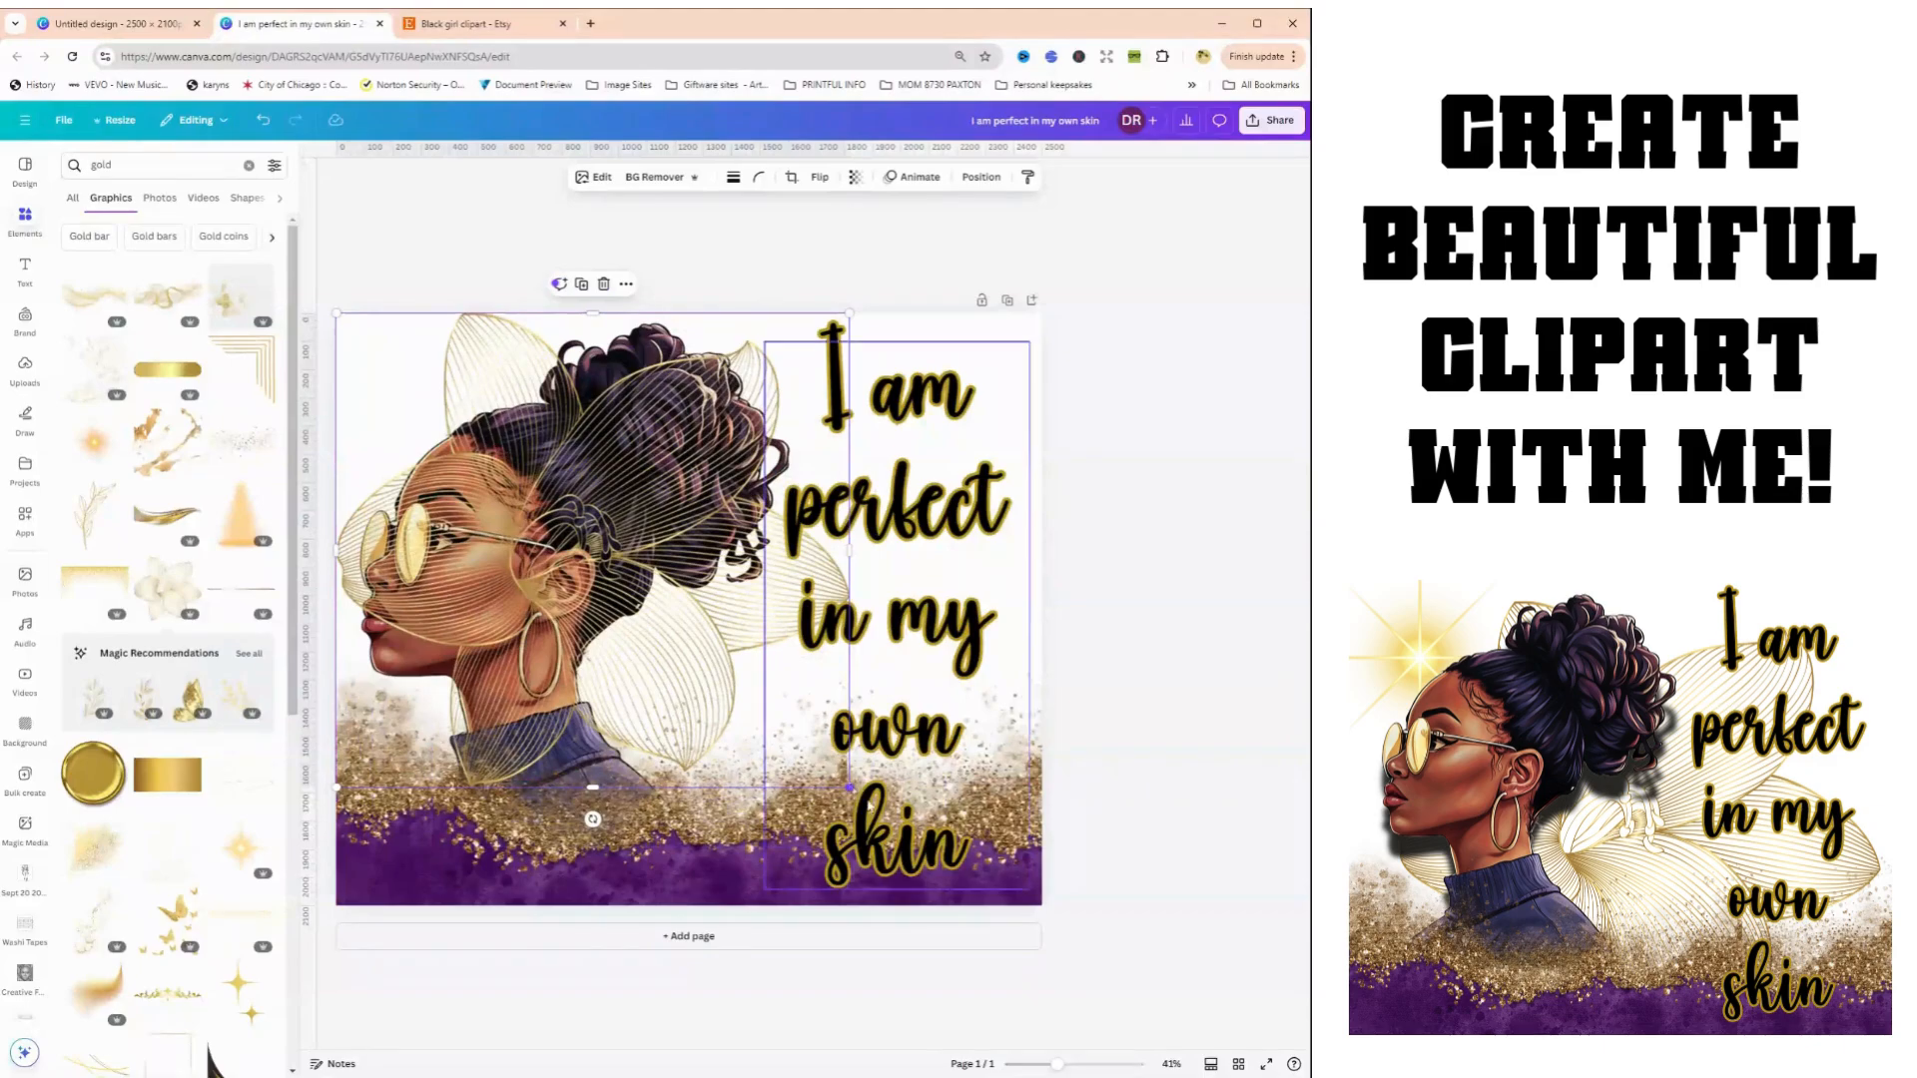
{"action": "left_click_drag", "start_coordinate": [849, 788], "coordinate": [967, 896]}
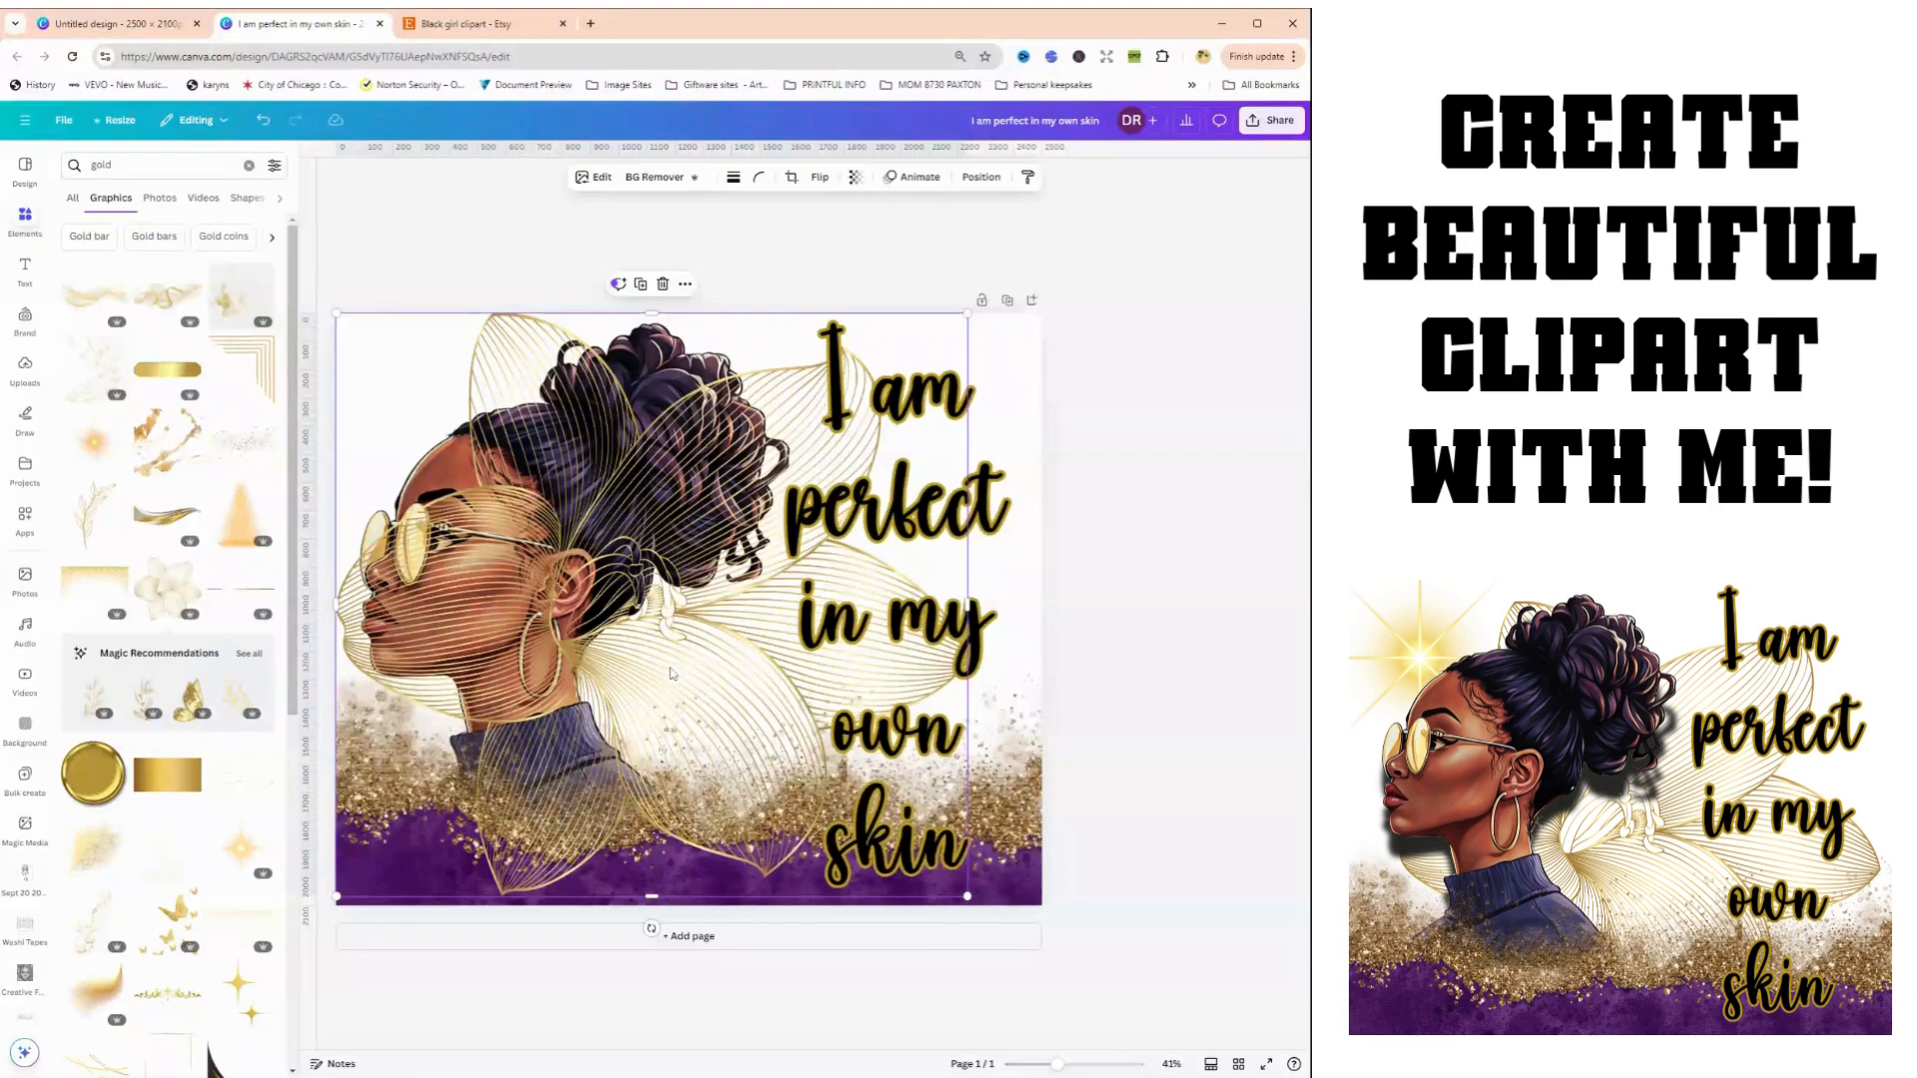
{"action": "left_click", "coordinate": [981, 177]}
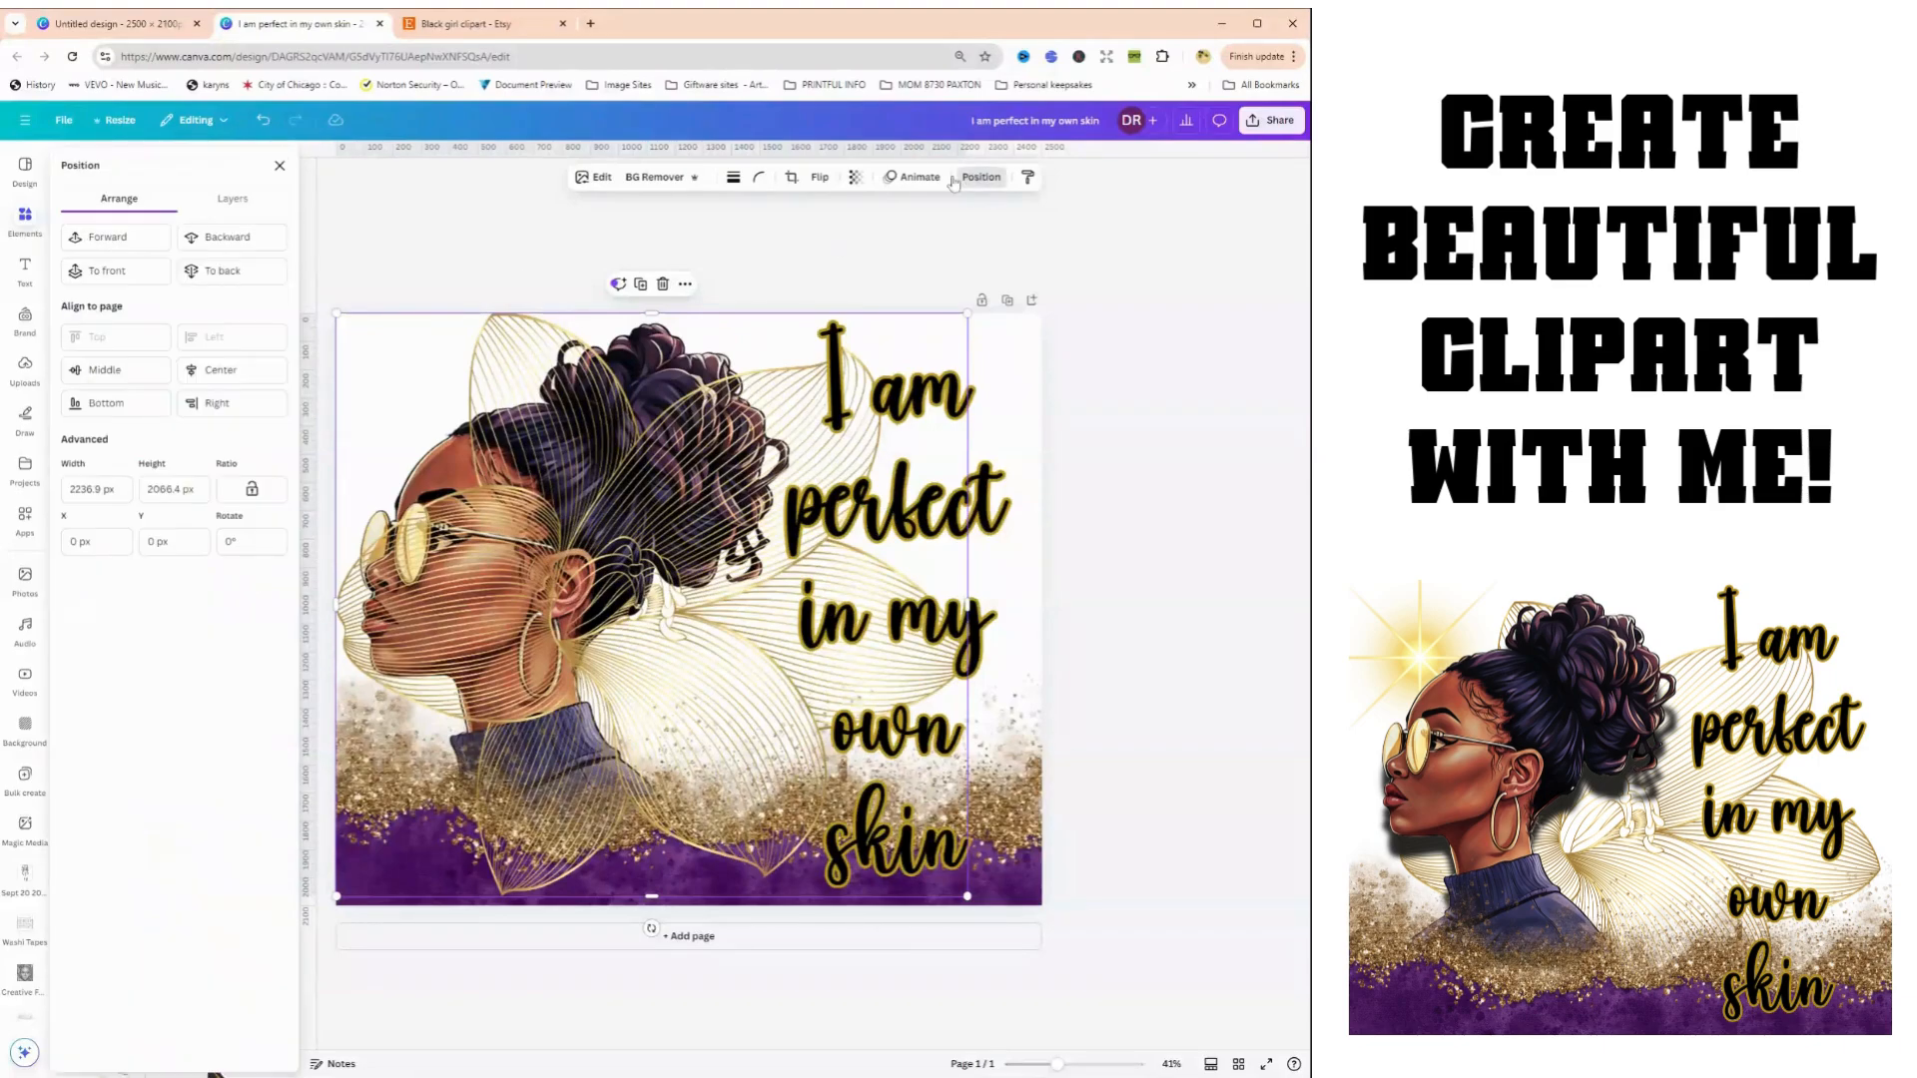
{"action": "left_click", "coordinate": [227, 271]}
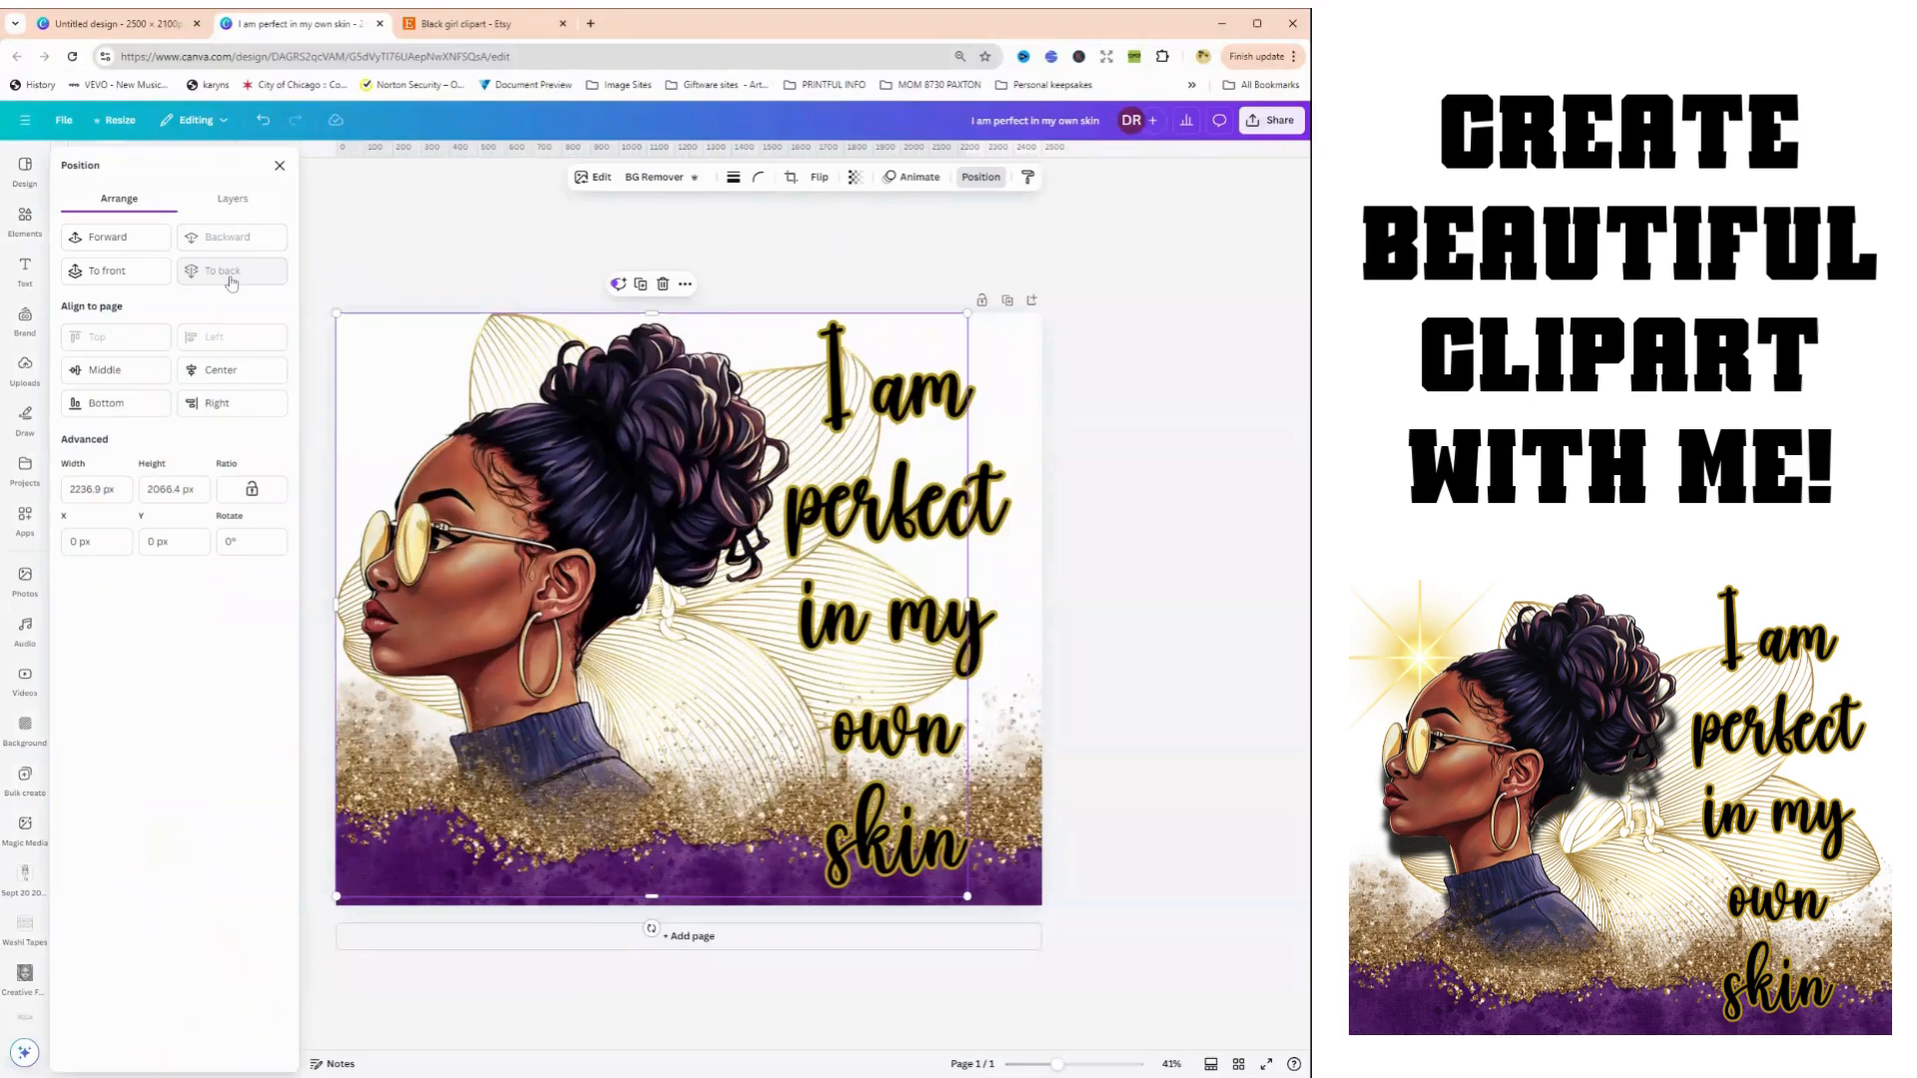
{"action": "left_click", "coordinate": [446, 267]}
Shift the gold flower slightly right and down, and lower the woman image further into the glitter border
{"action": "left_click", "coordinate": [729, 698]}
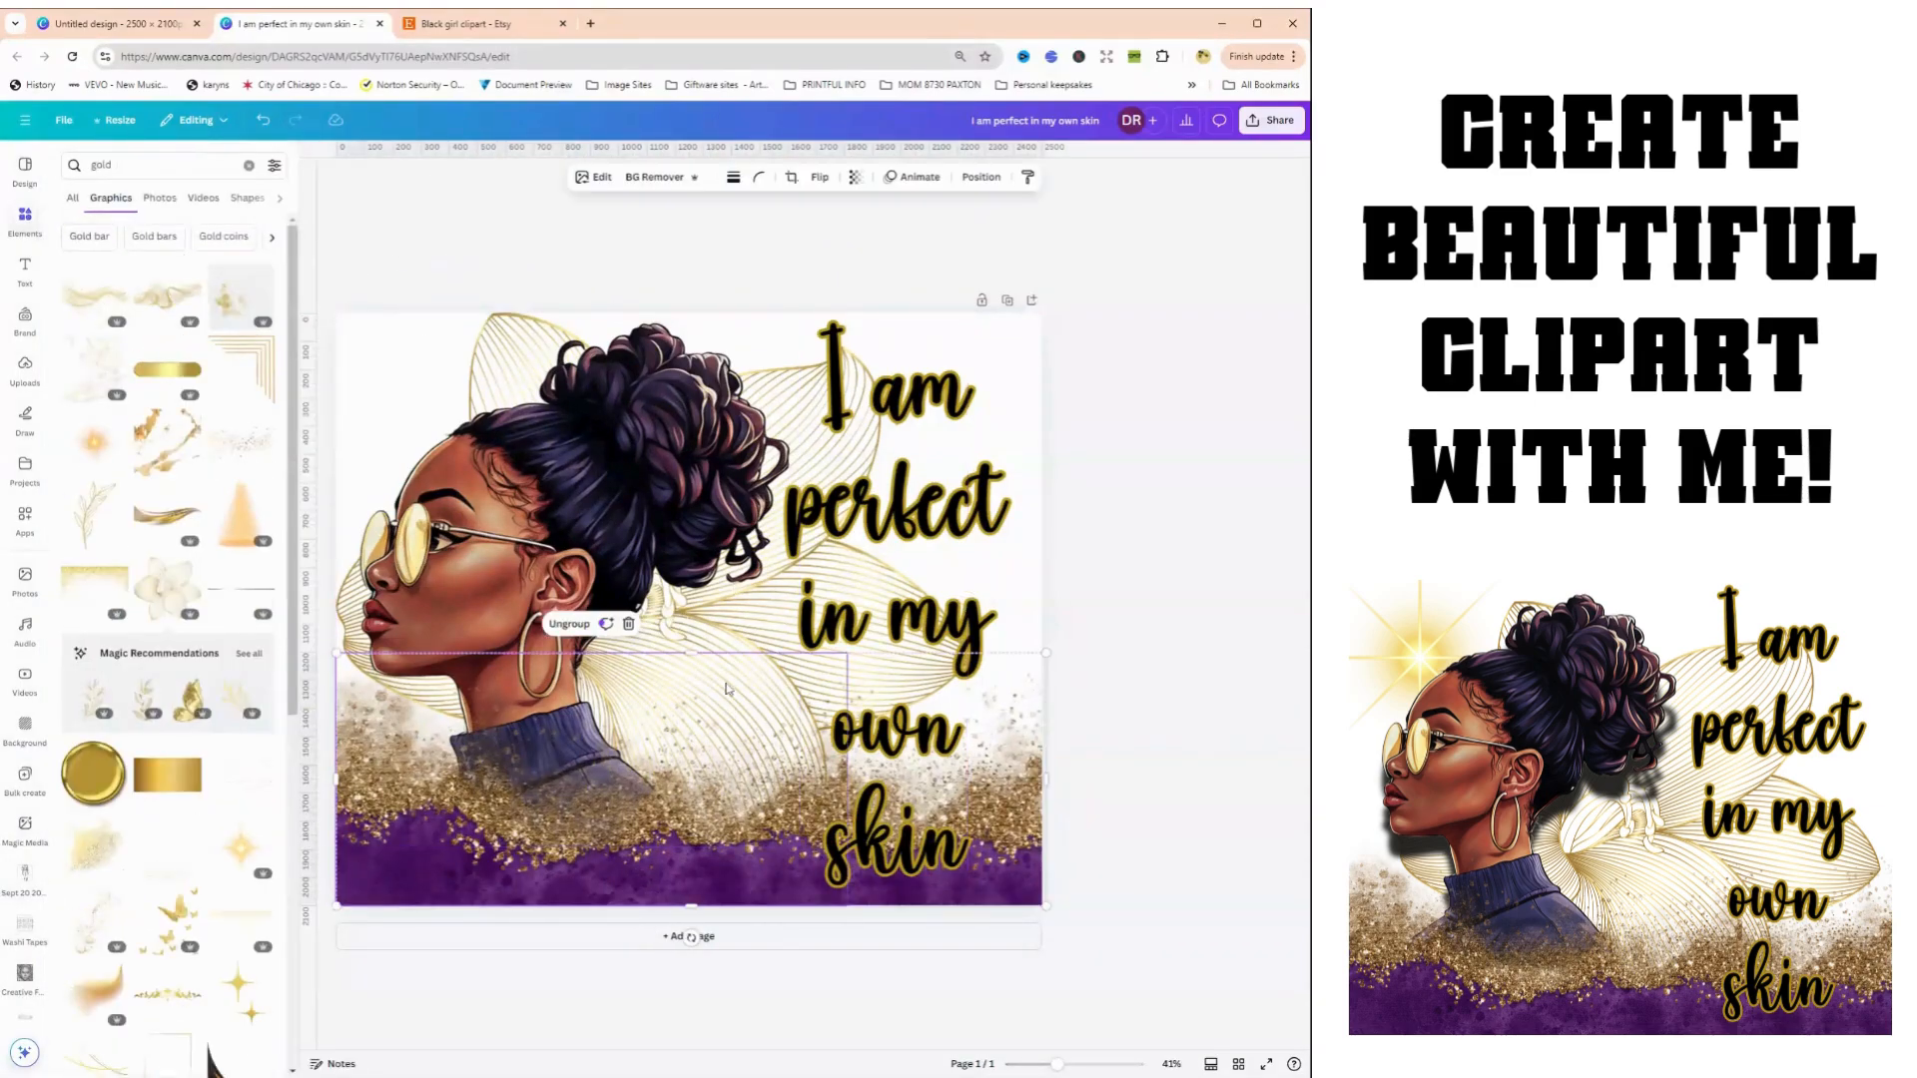
{"action": "left_click", "coordinate": [717, 614]}
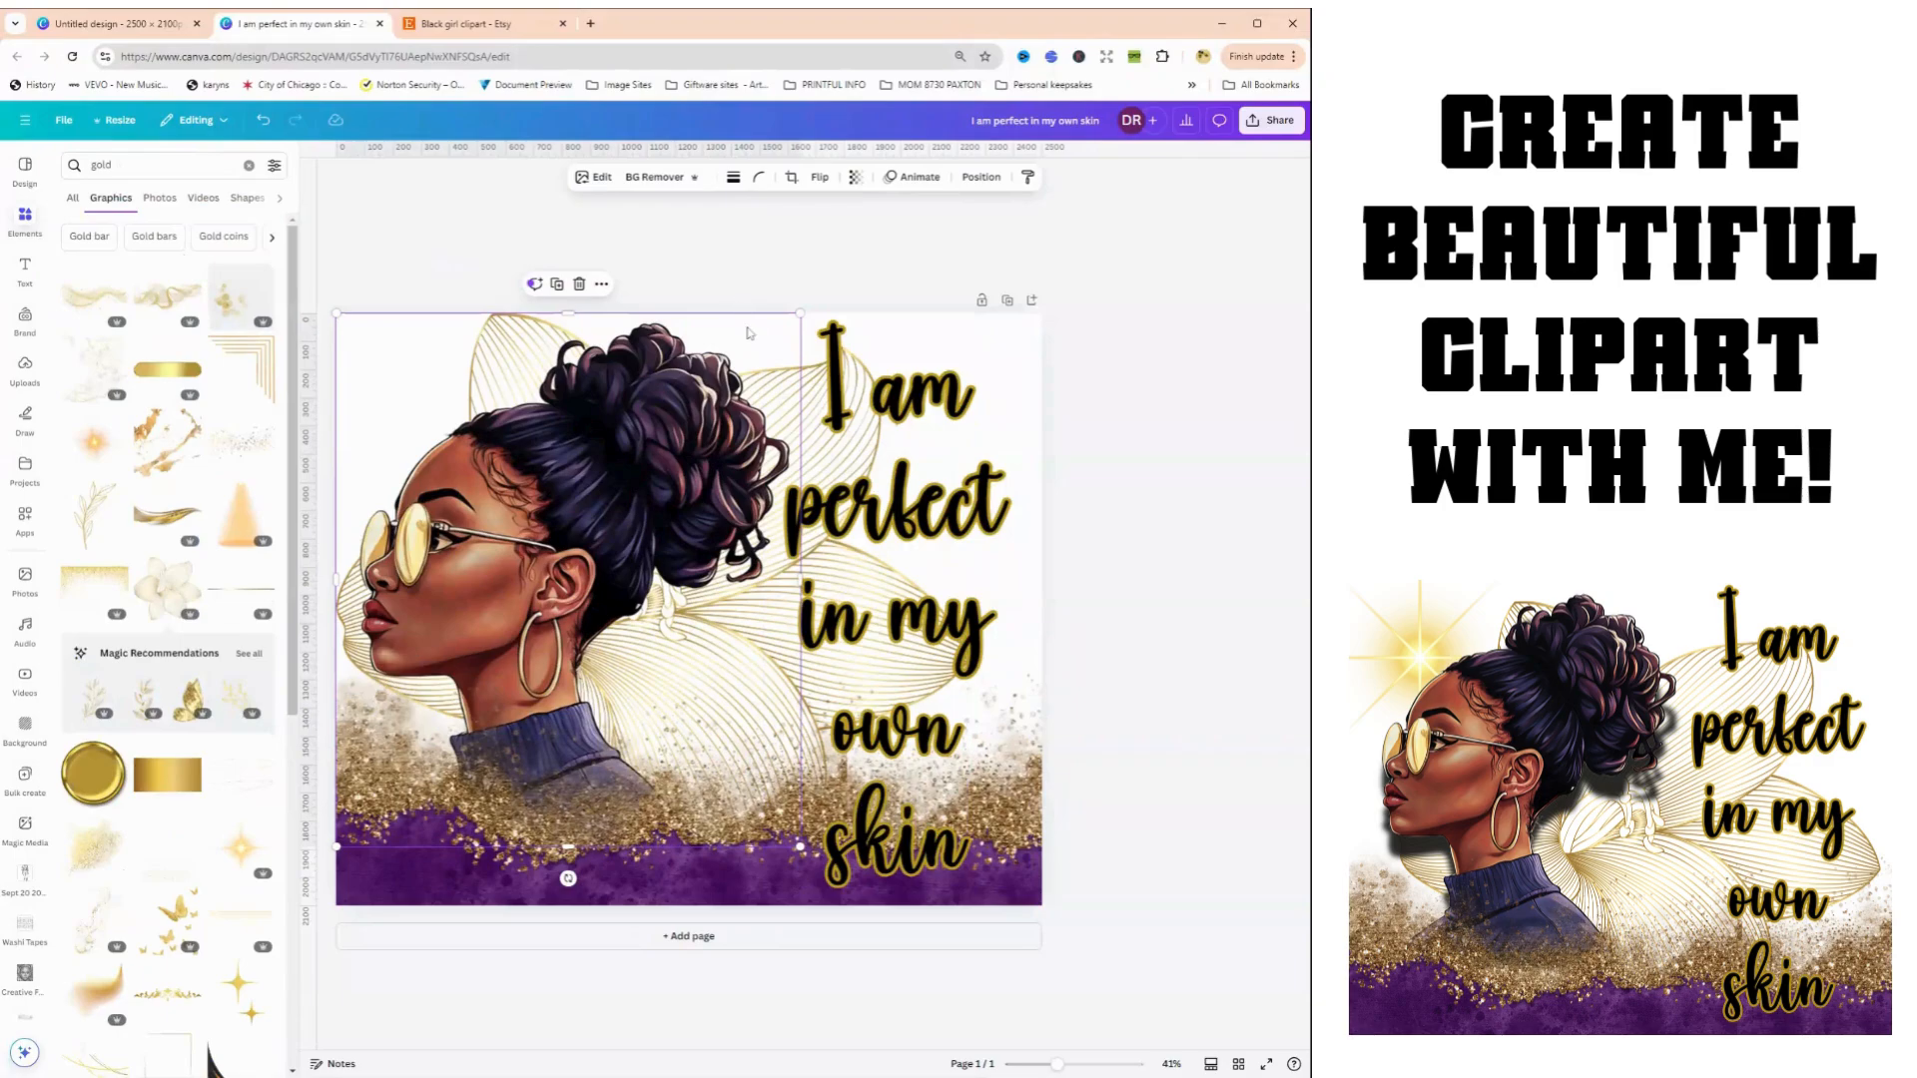
{"action": "left_click_drag", "start_coordinate": [748, 332], "coordinate": [700, 437]}
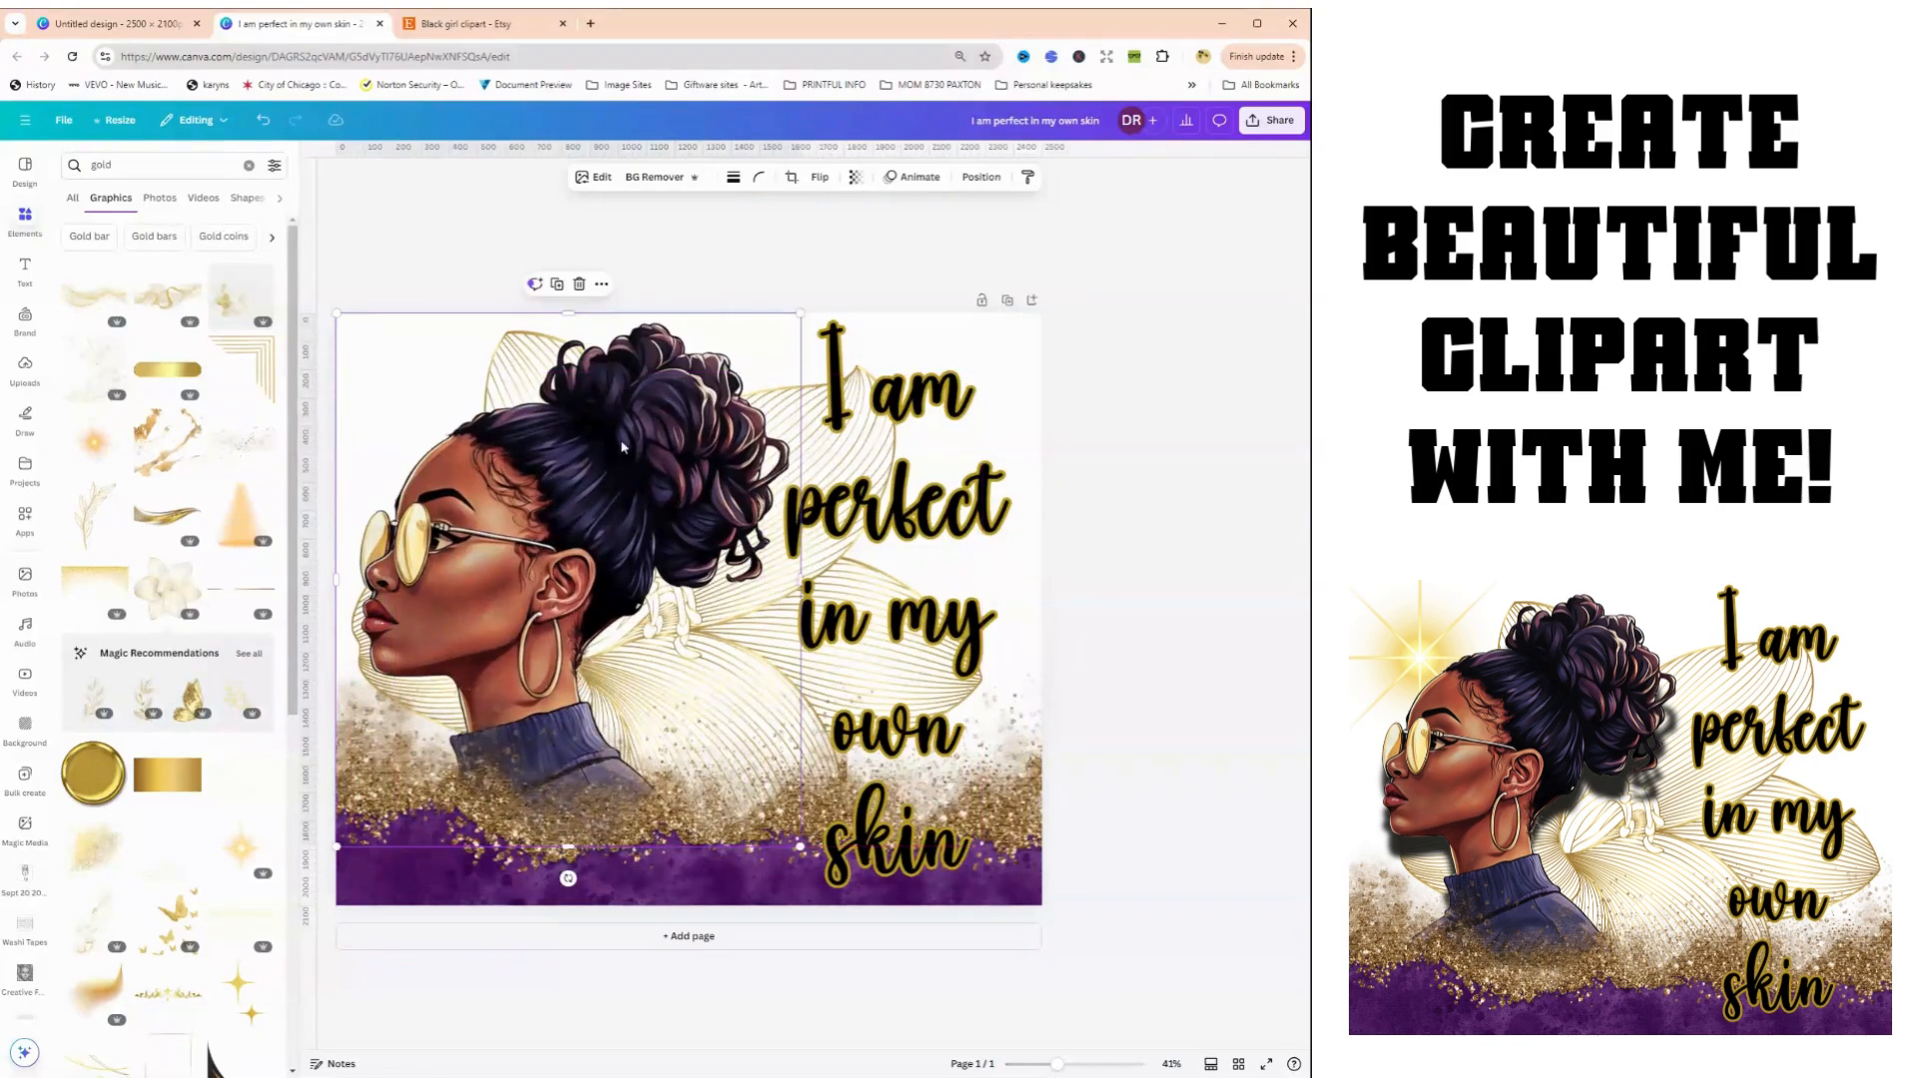
{"action": "key", "text": "ctrl+z"}
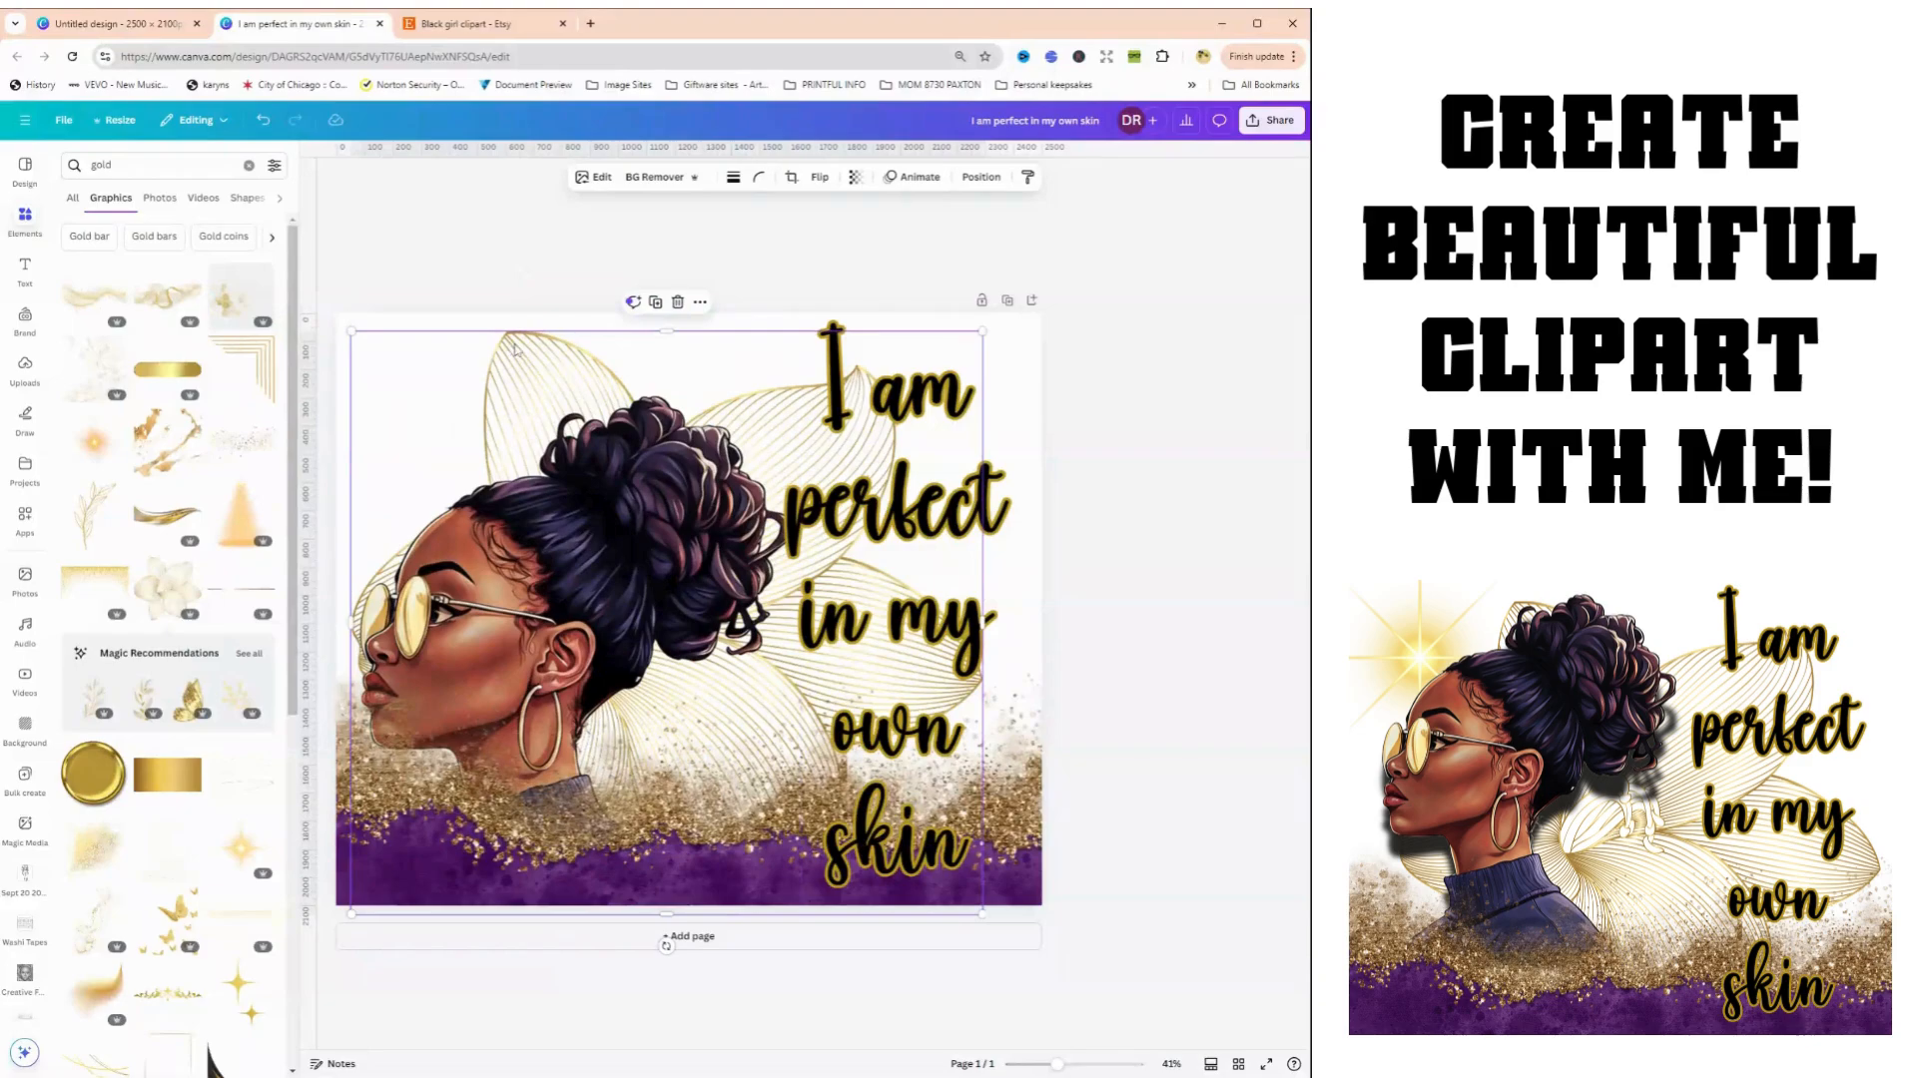
Duplicate the gold flower, align the copy exactly over the original, and send the copy to the back
{"action": "left_click", "coordinate": [657, 301]}
{"action": "left_click_drag", "start_coordinate": [734, 536], "coordinate": [744, 524]}
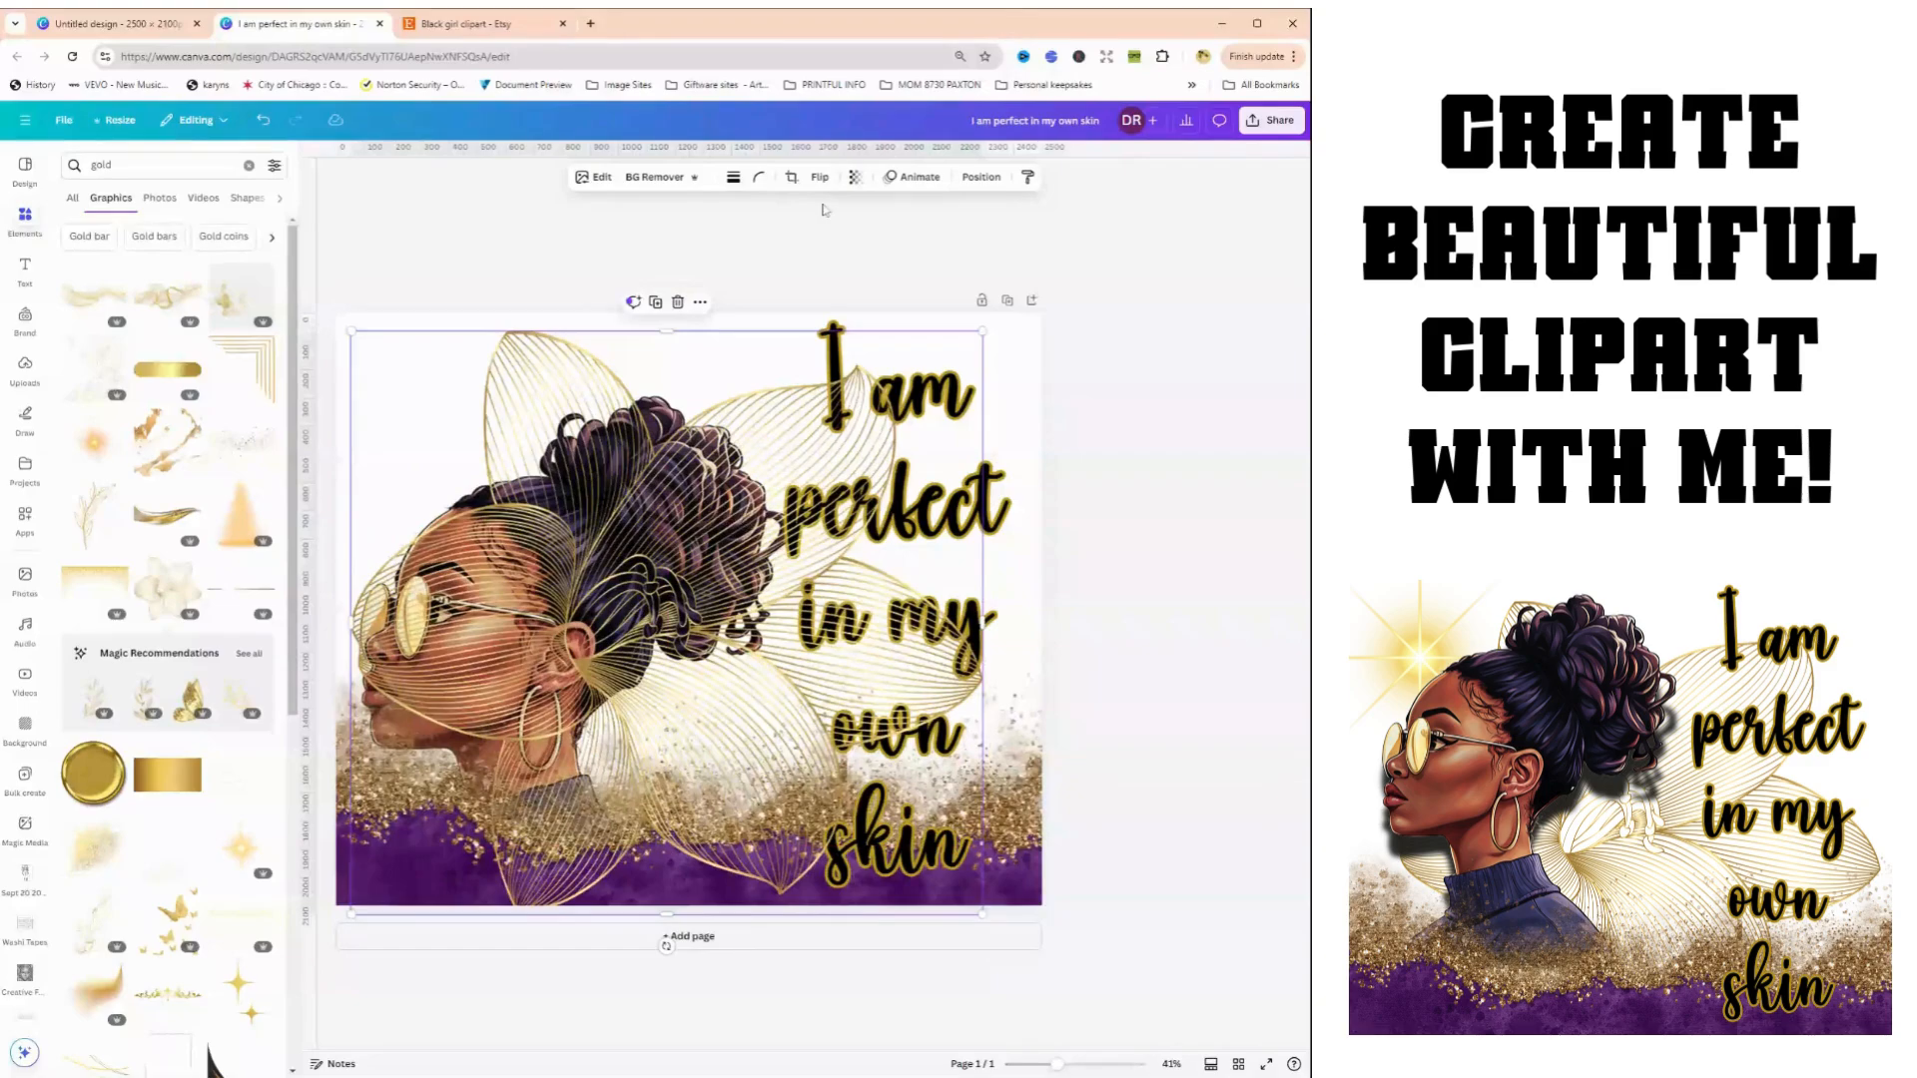
{"action": "left_click", "coordinate": [980, 177]}
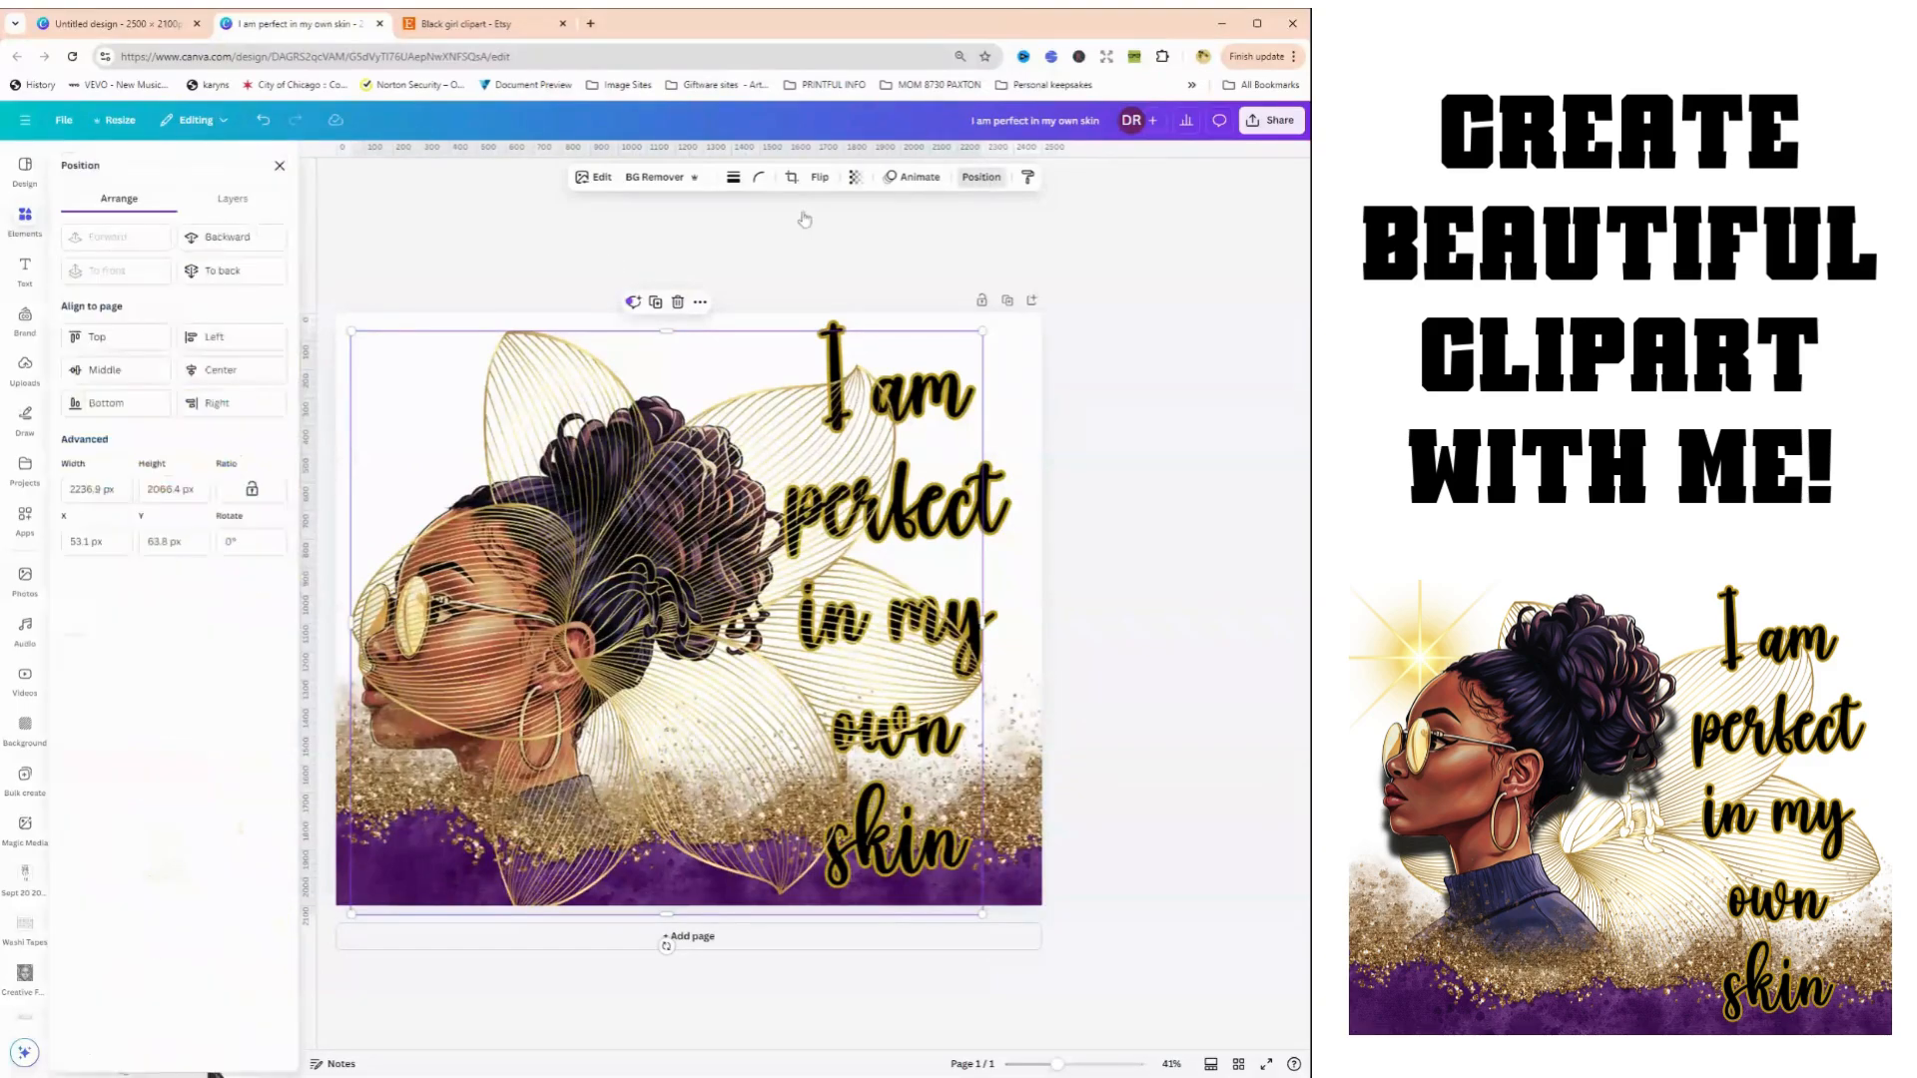
{"action": "left_click", "coordinate": [235, 269]}
{"action": "left_click", "coordinate": [489, 259]}
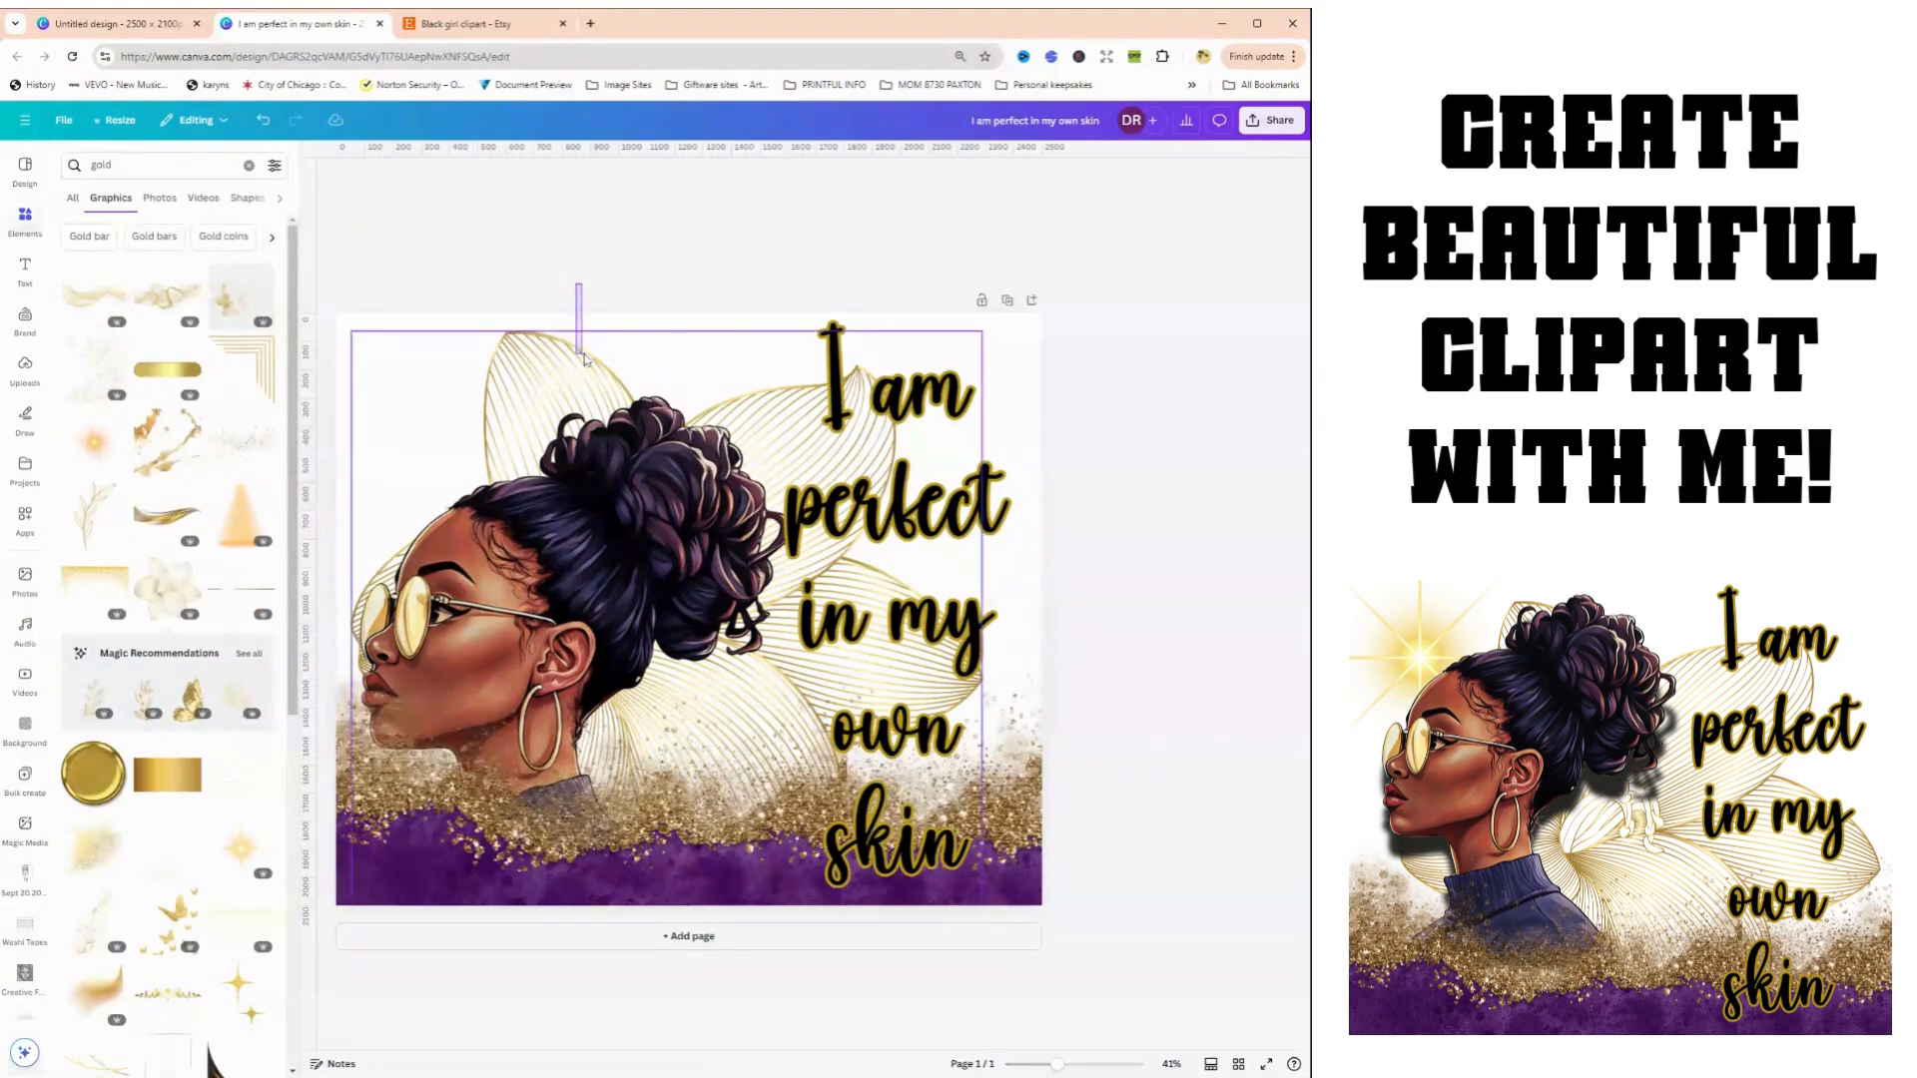
Group the two flower copies and move them further behind the quote, and shift the woman image up and slightly left
{"action": "left_click", "coordinate": [584, 361]}
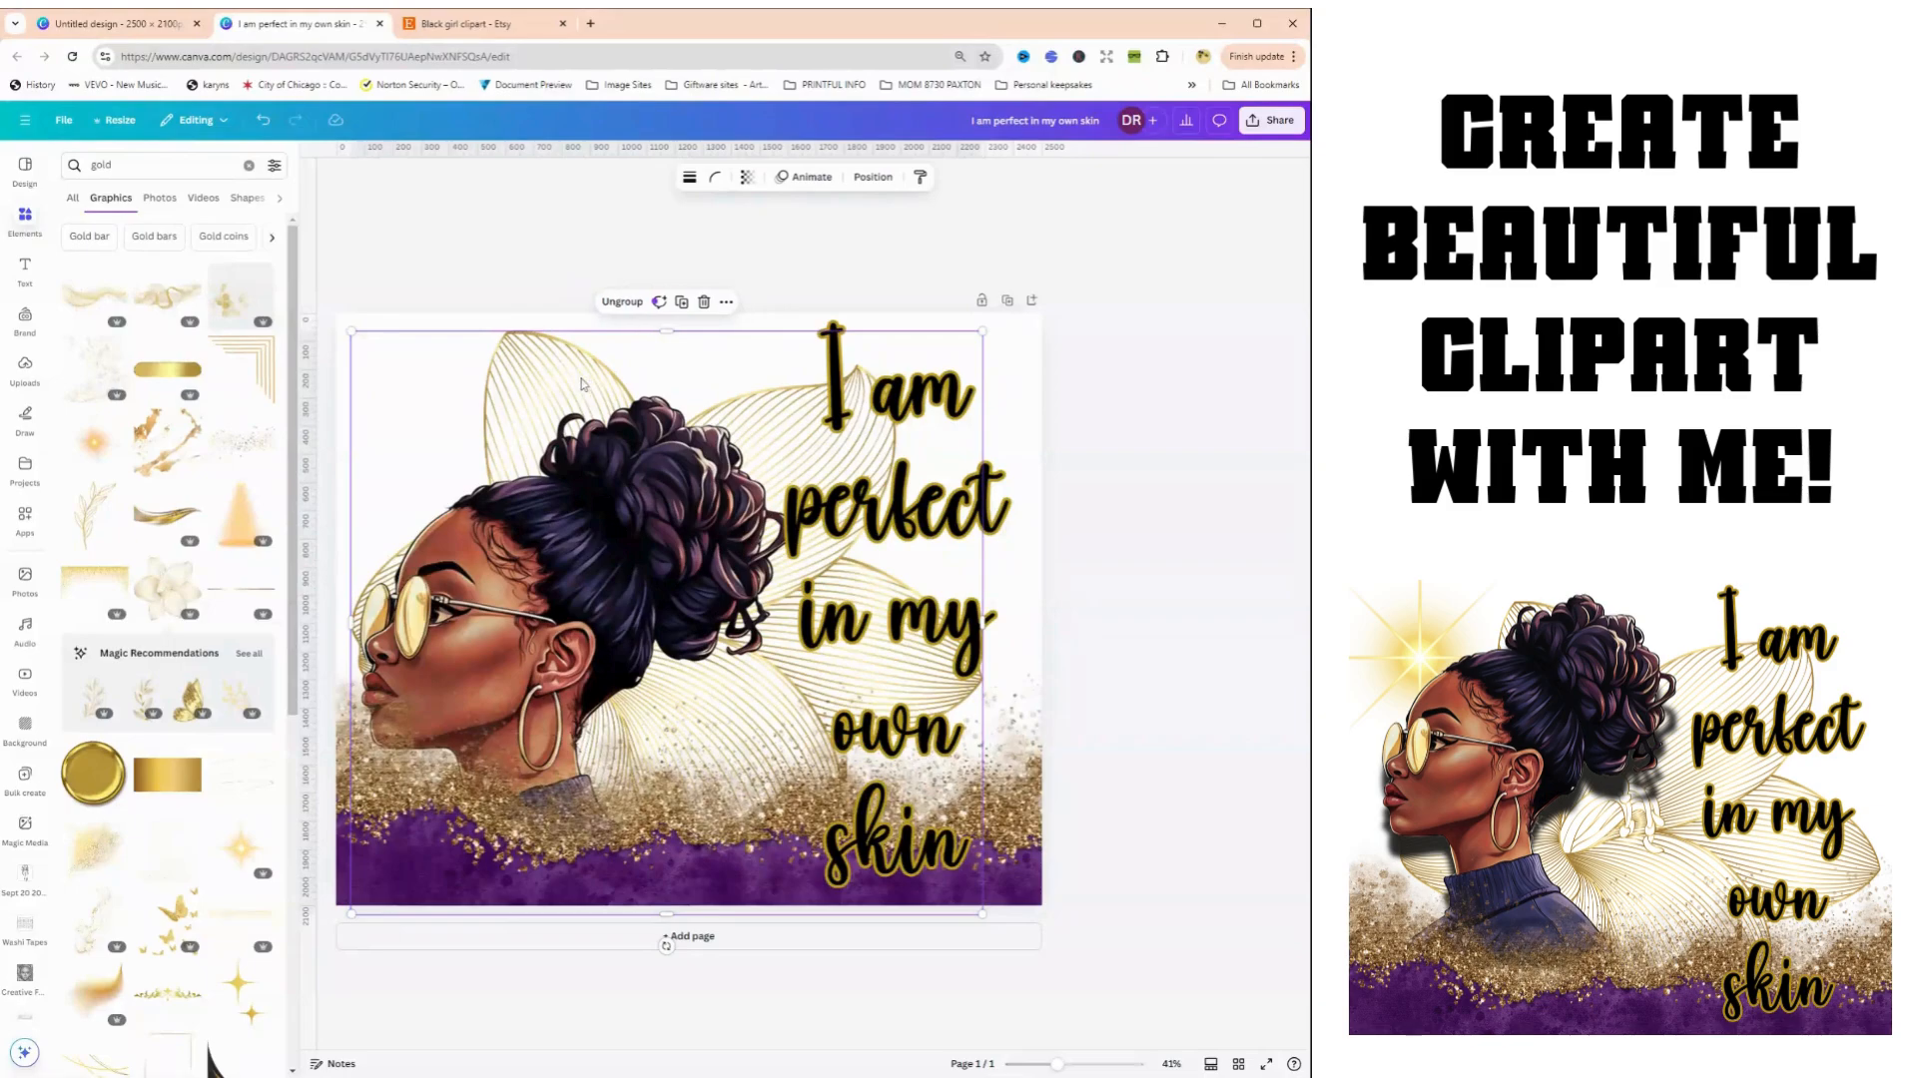
{"action": "left_click_drag", "start_coordinate": [582, 384], "coordinate": [604, 371]}
{"action": "left_click_drag", "start_coordinate": [595, 372], "coordinate": [595, 372]}
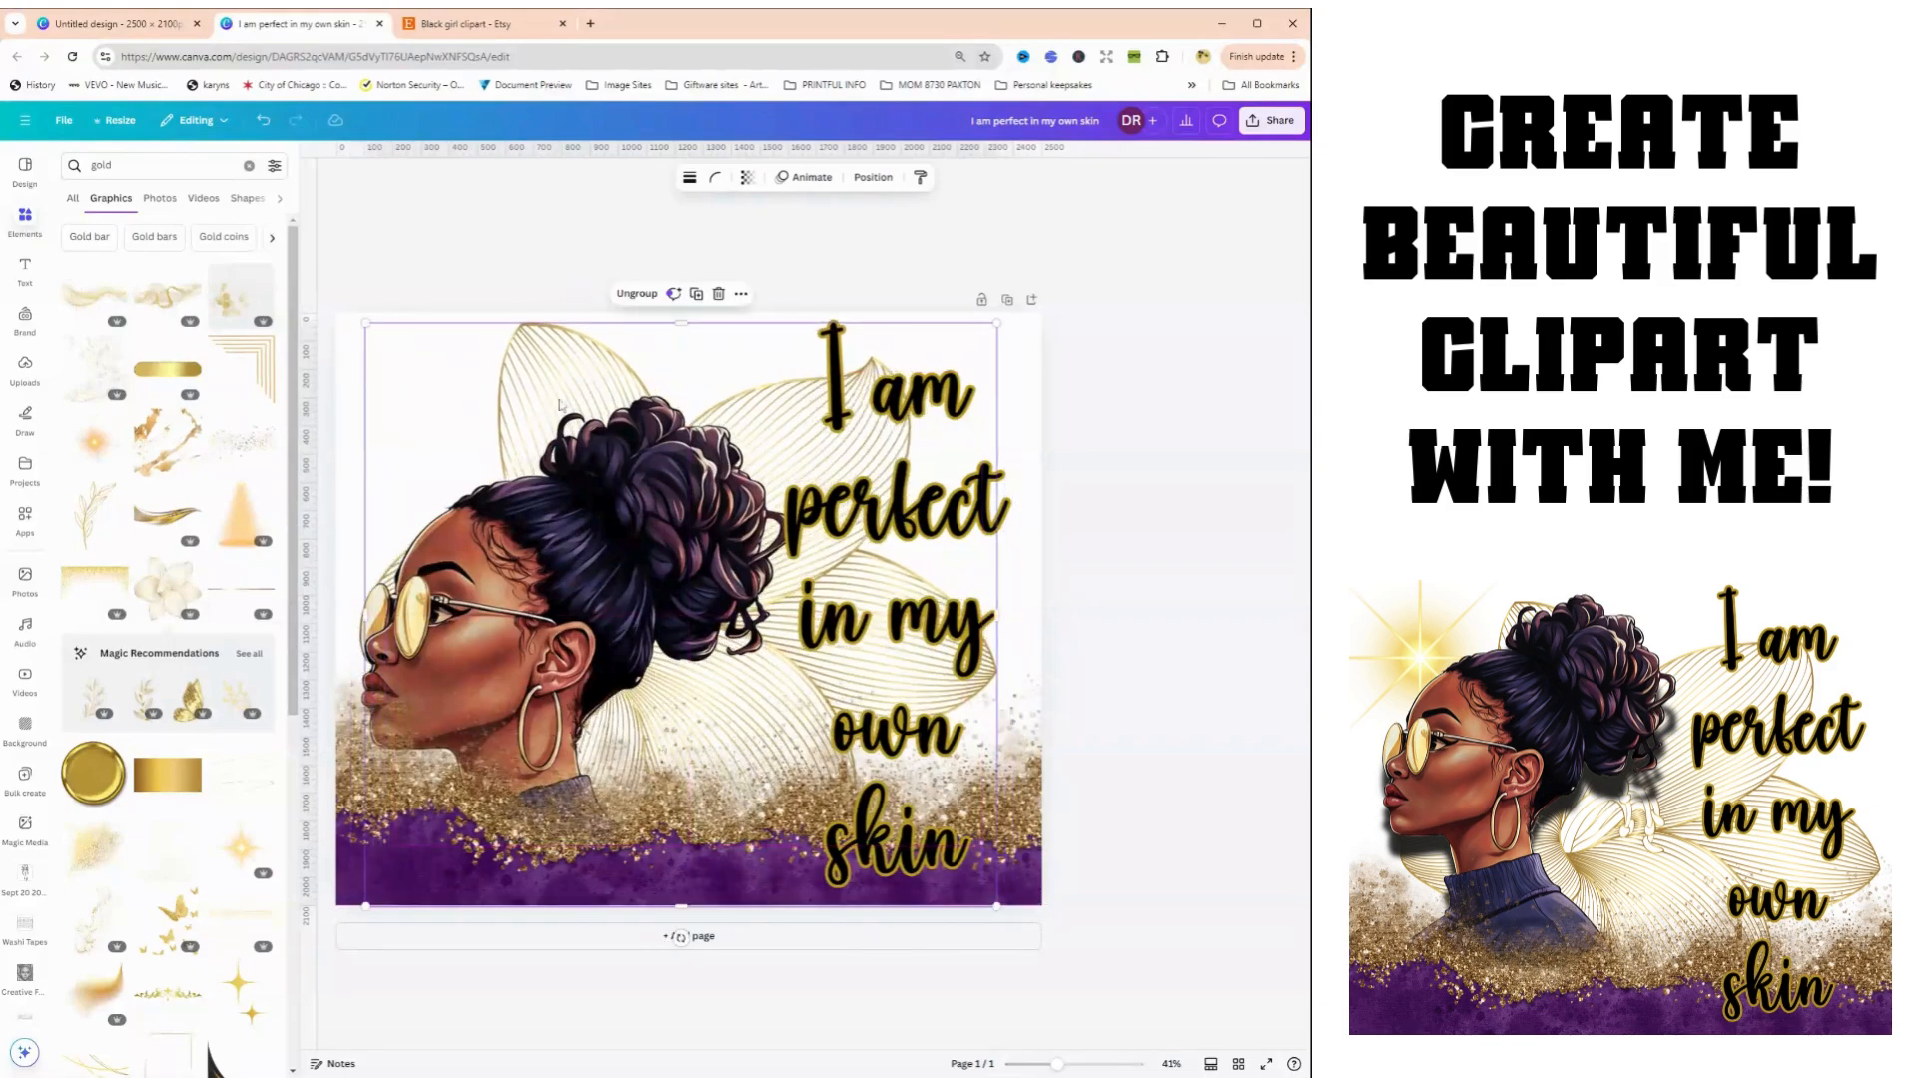
{"action": "mouse_move", "coordinate": [527, 559]}
{"action": "left_mouse_down"}
{"action": "mouse_move", "coordinate": [498, 492]}
{"action": "mouse_move", "coordinate": [559, 579]}
{"action": "left_mouse_up"}
{"action": "left_click_drag", "start_coordinate": [465, 631], "coordinate": [457, 588]}
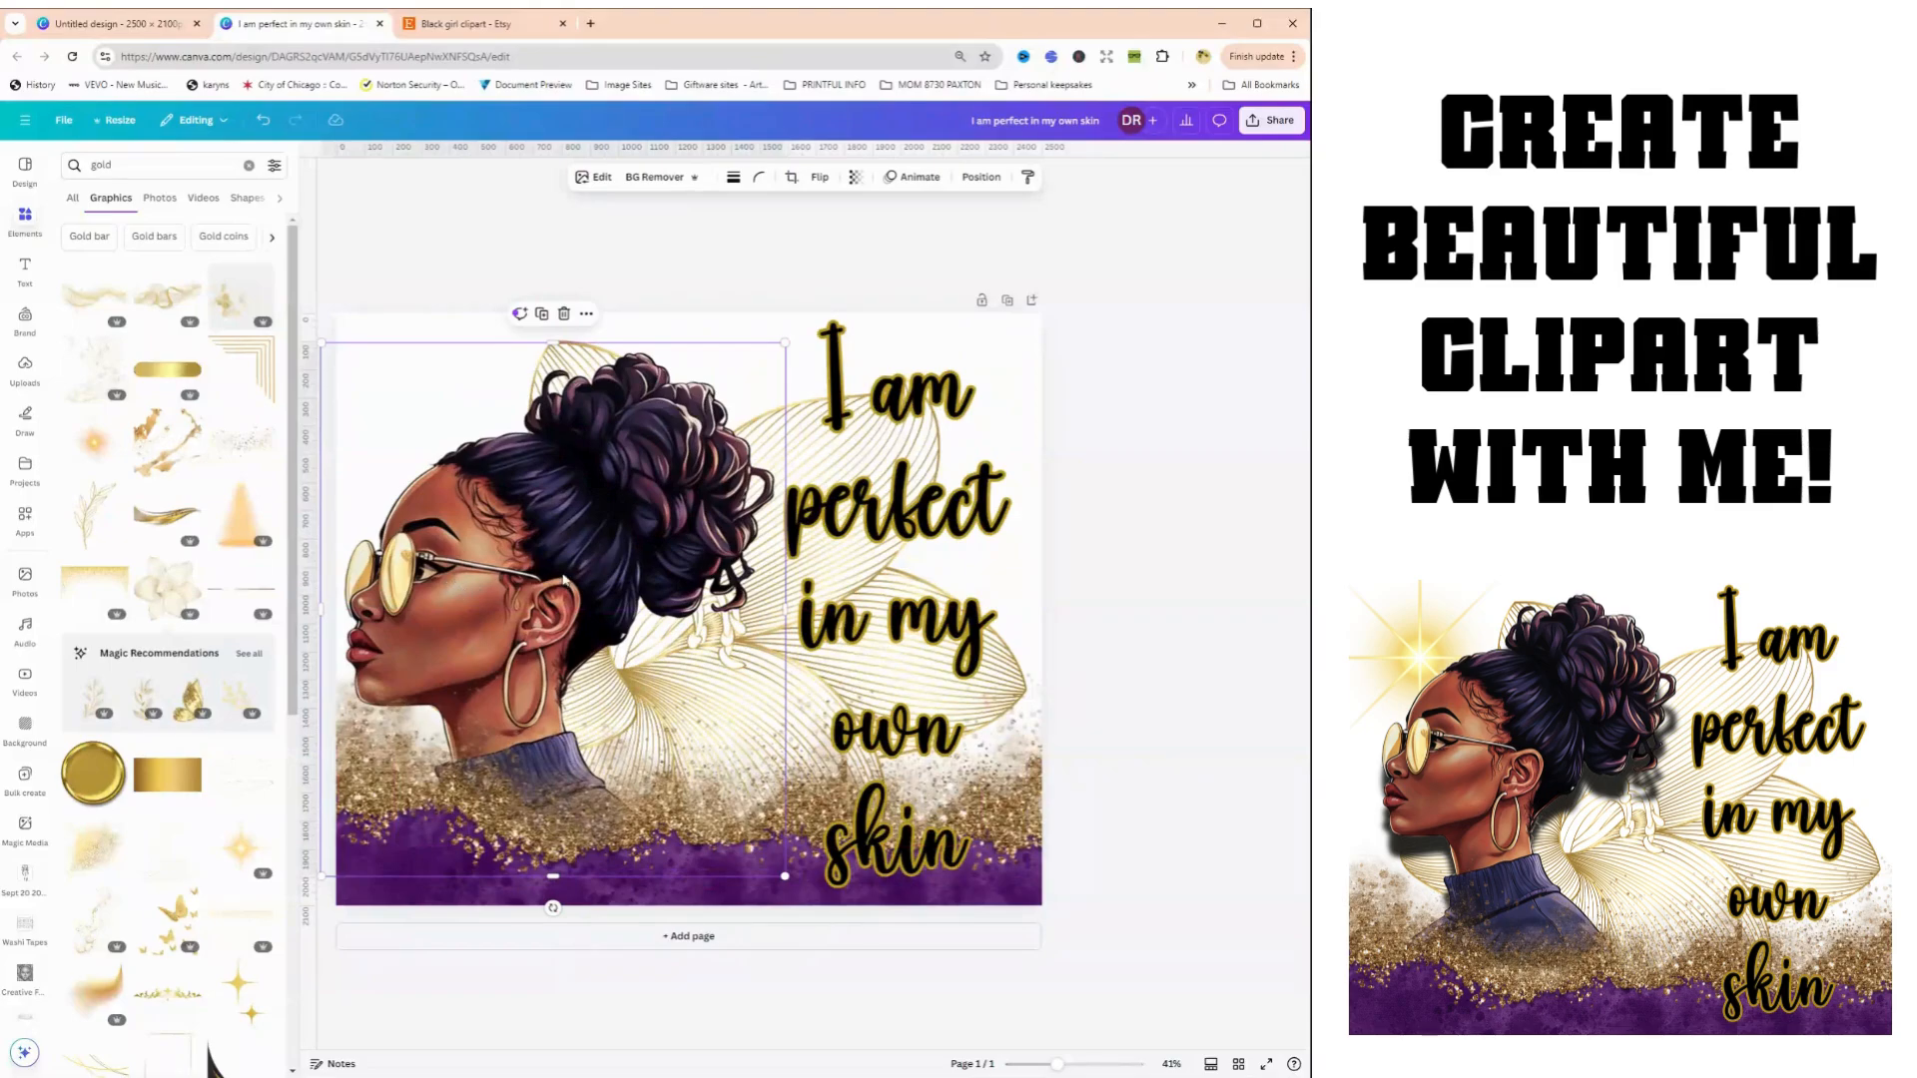
Shift the woman image right and up so her whole profile sits inside the page near its upper-left corner
{"action": "left_click_drag", "start_coordinate": [591, 542], "coordinate": [608, 534]}
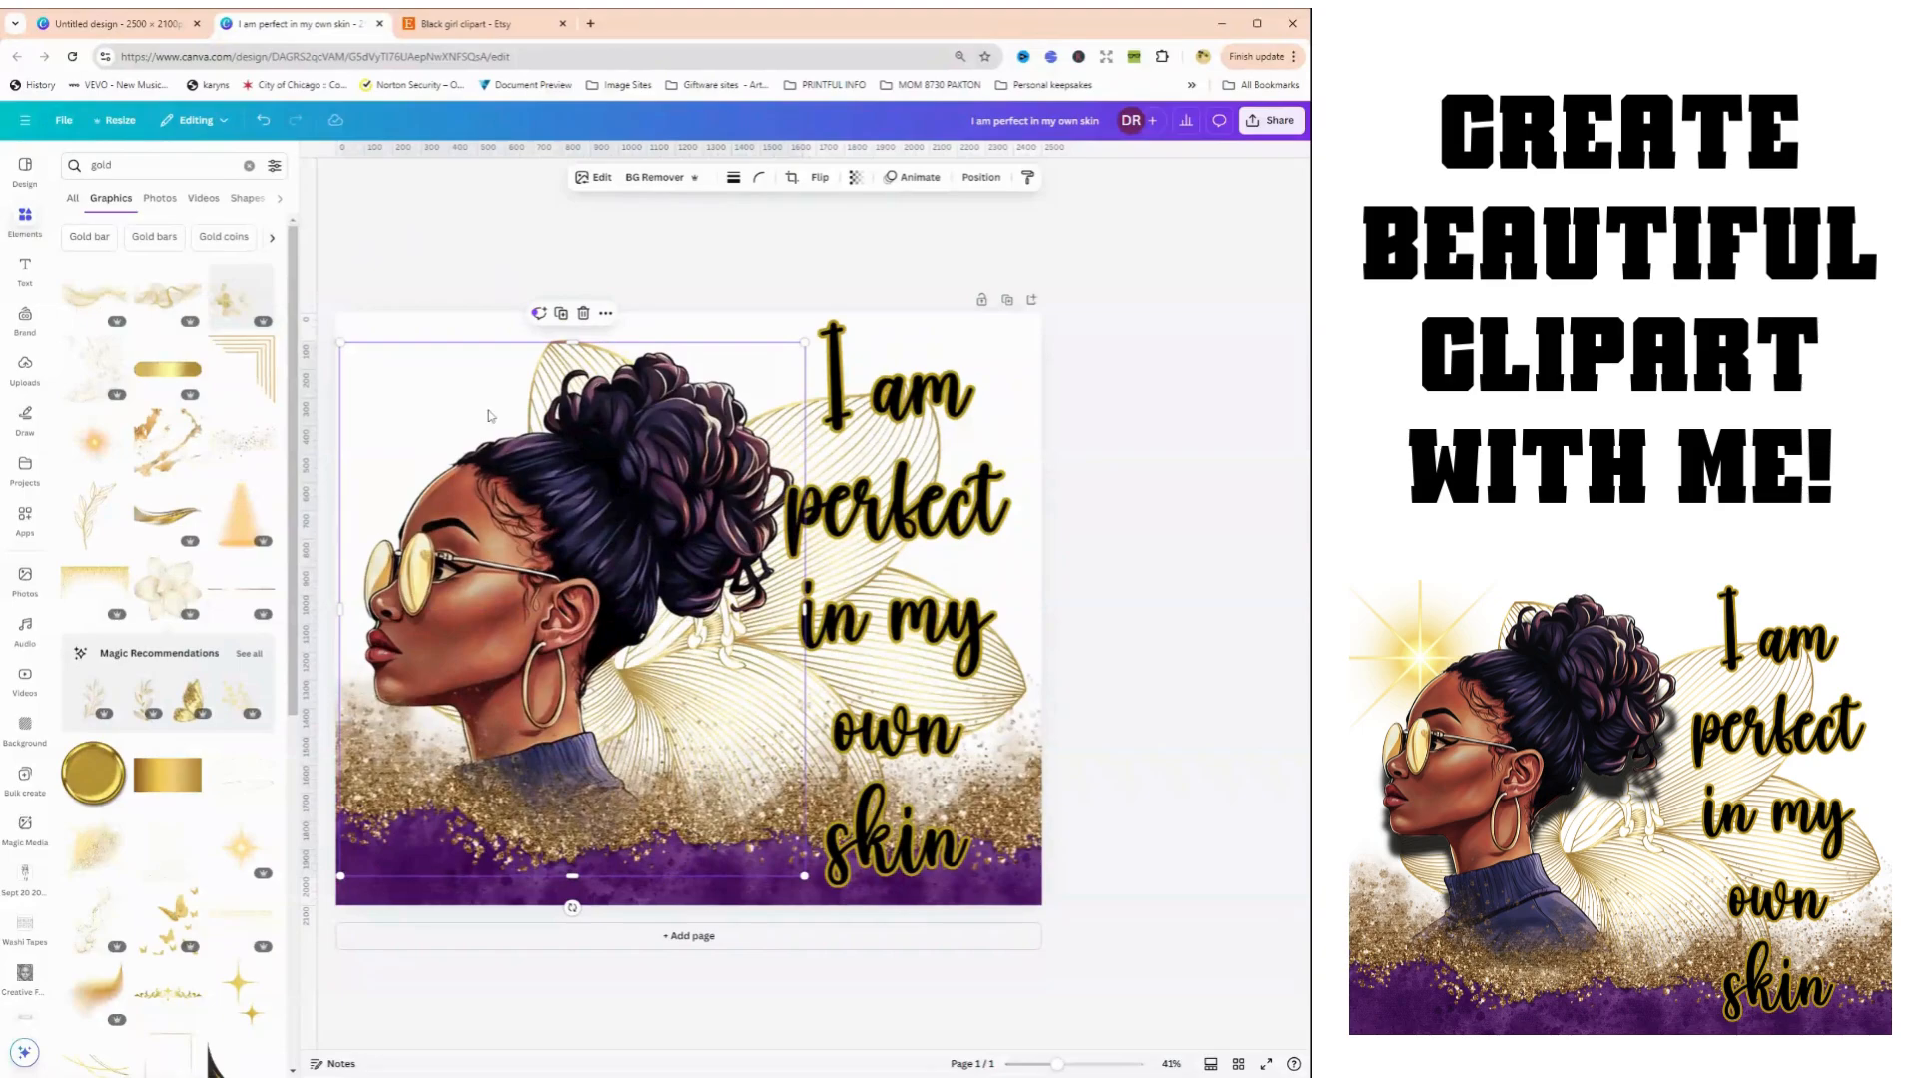
{"action": "left_click_drag", "start_coordinate": [489, 416], "coordinate": [481, 383]}
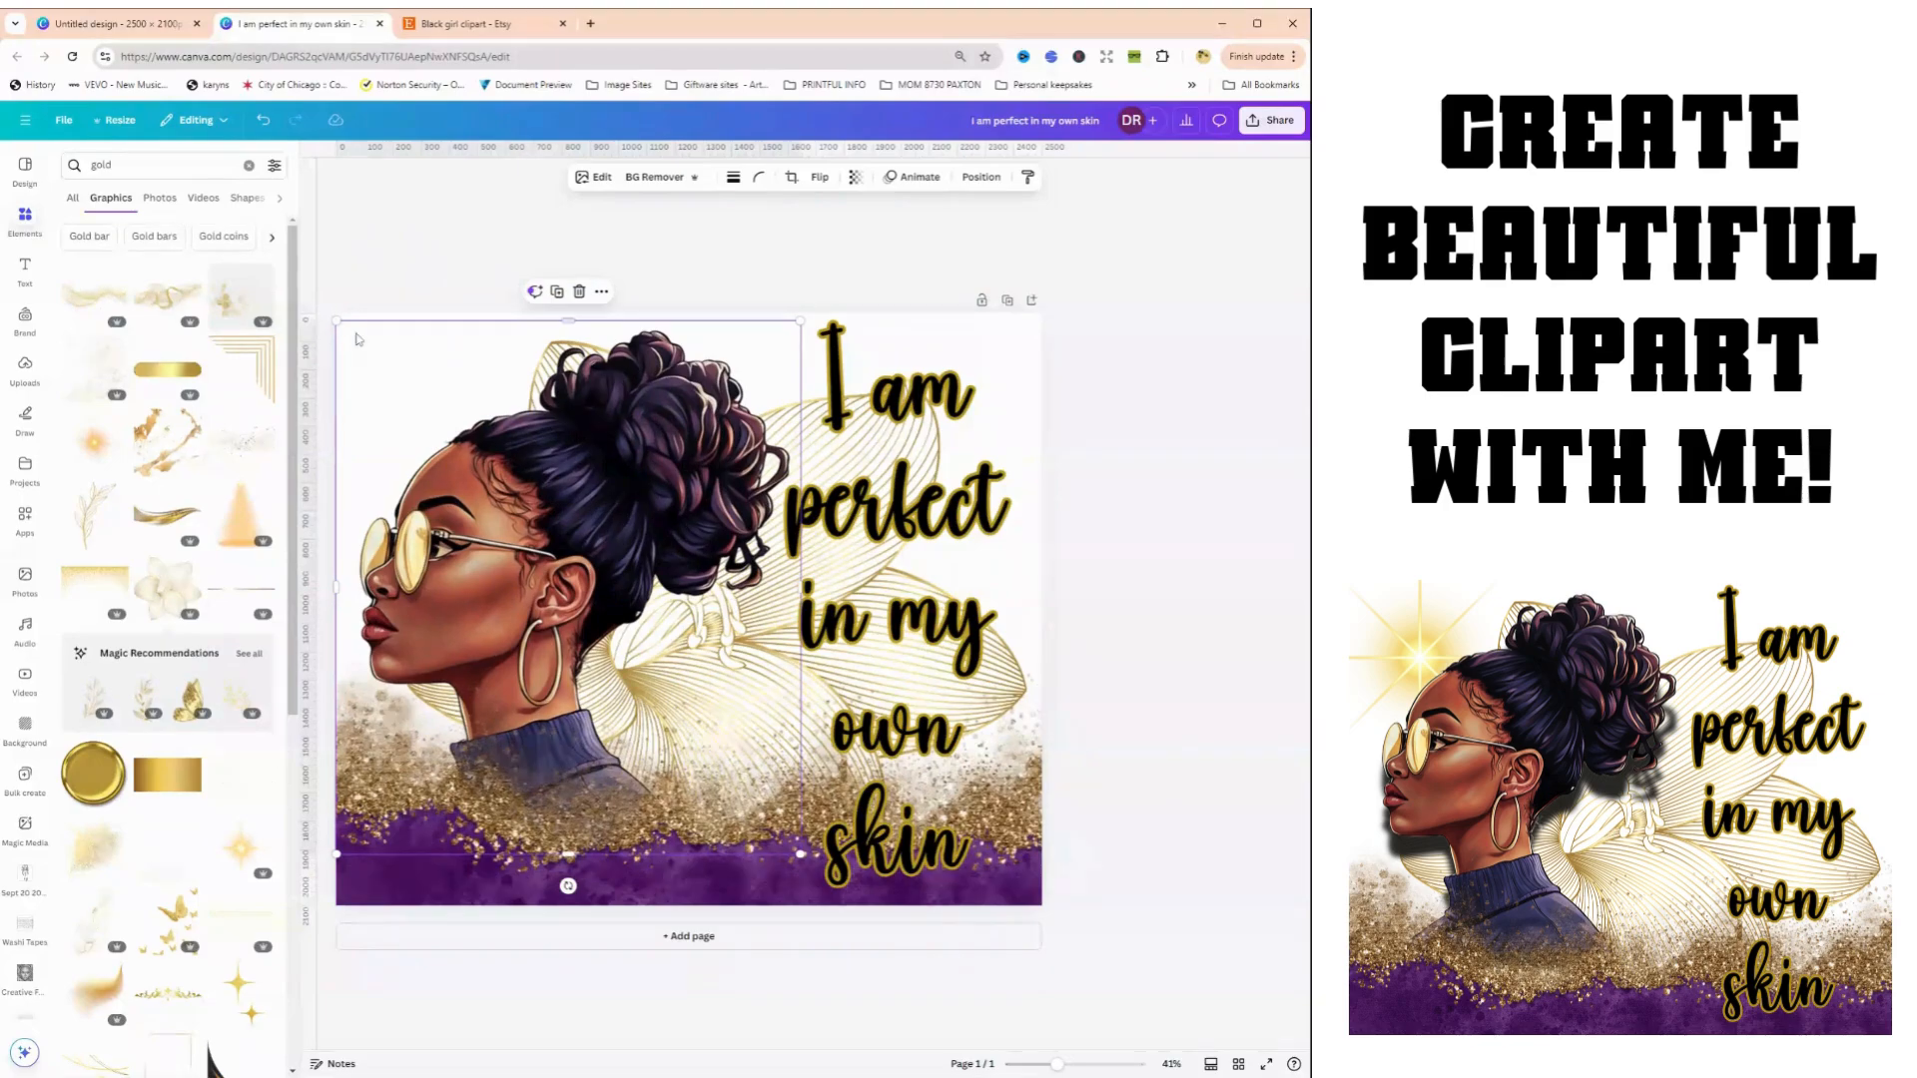
Search the graphics for "gold star" and add the glowing gold starburst above the woman's forehead
{"action": "left_click", "coordinate": [128, 166]}
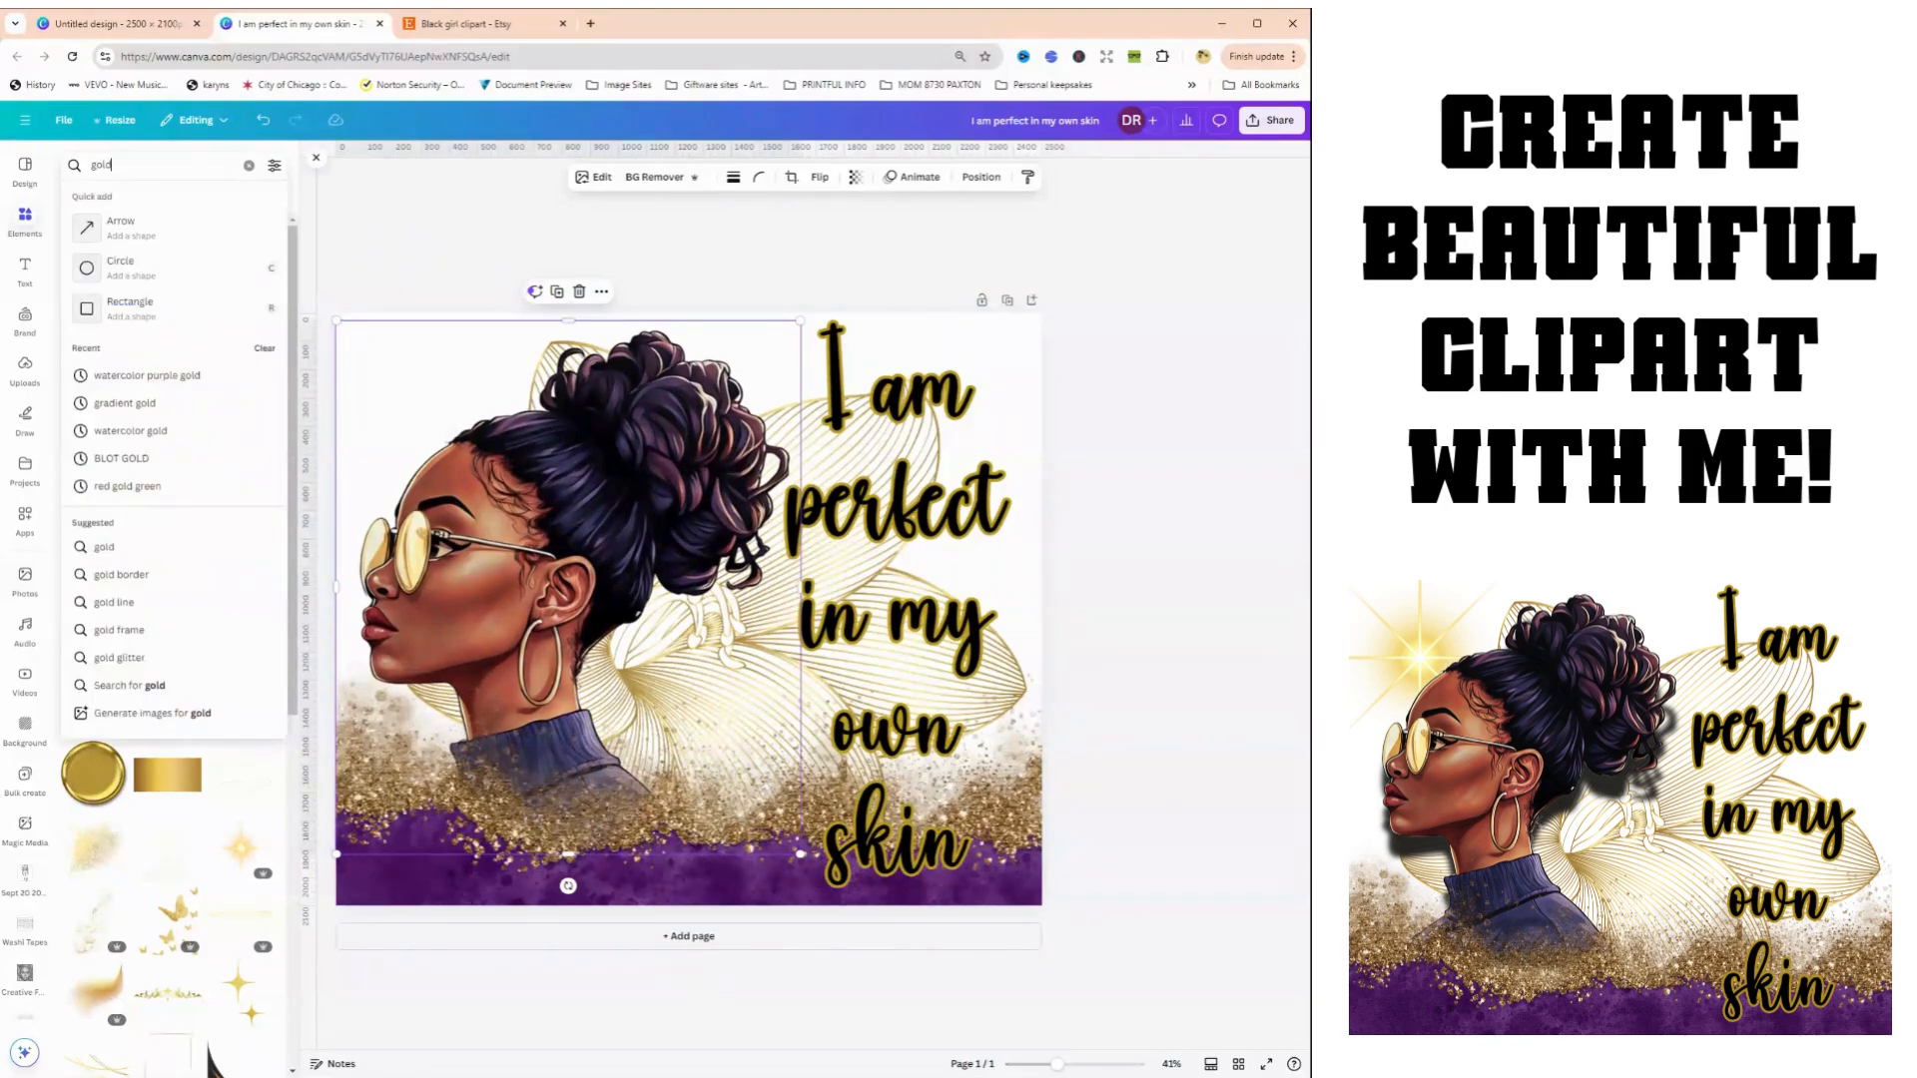
{"action": "key", "text": "Return"}
{"action": "left_click", "coordinate": [115, 165]}
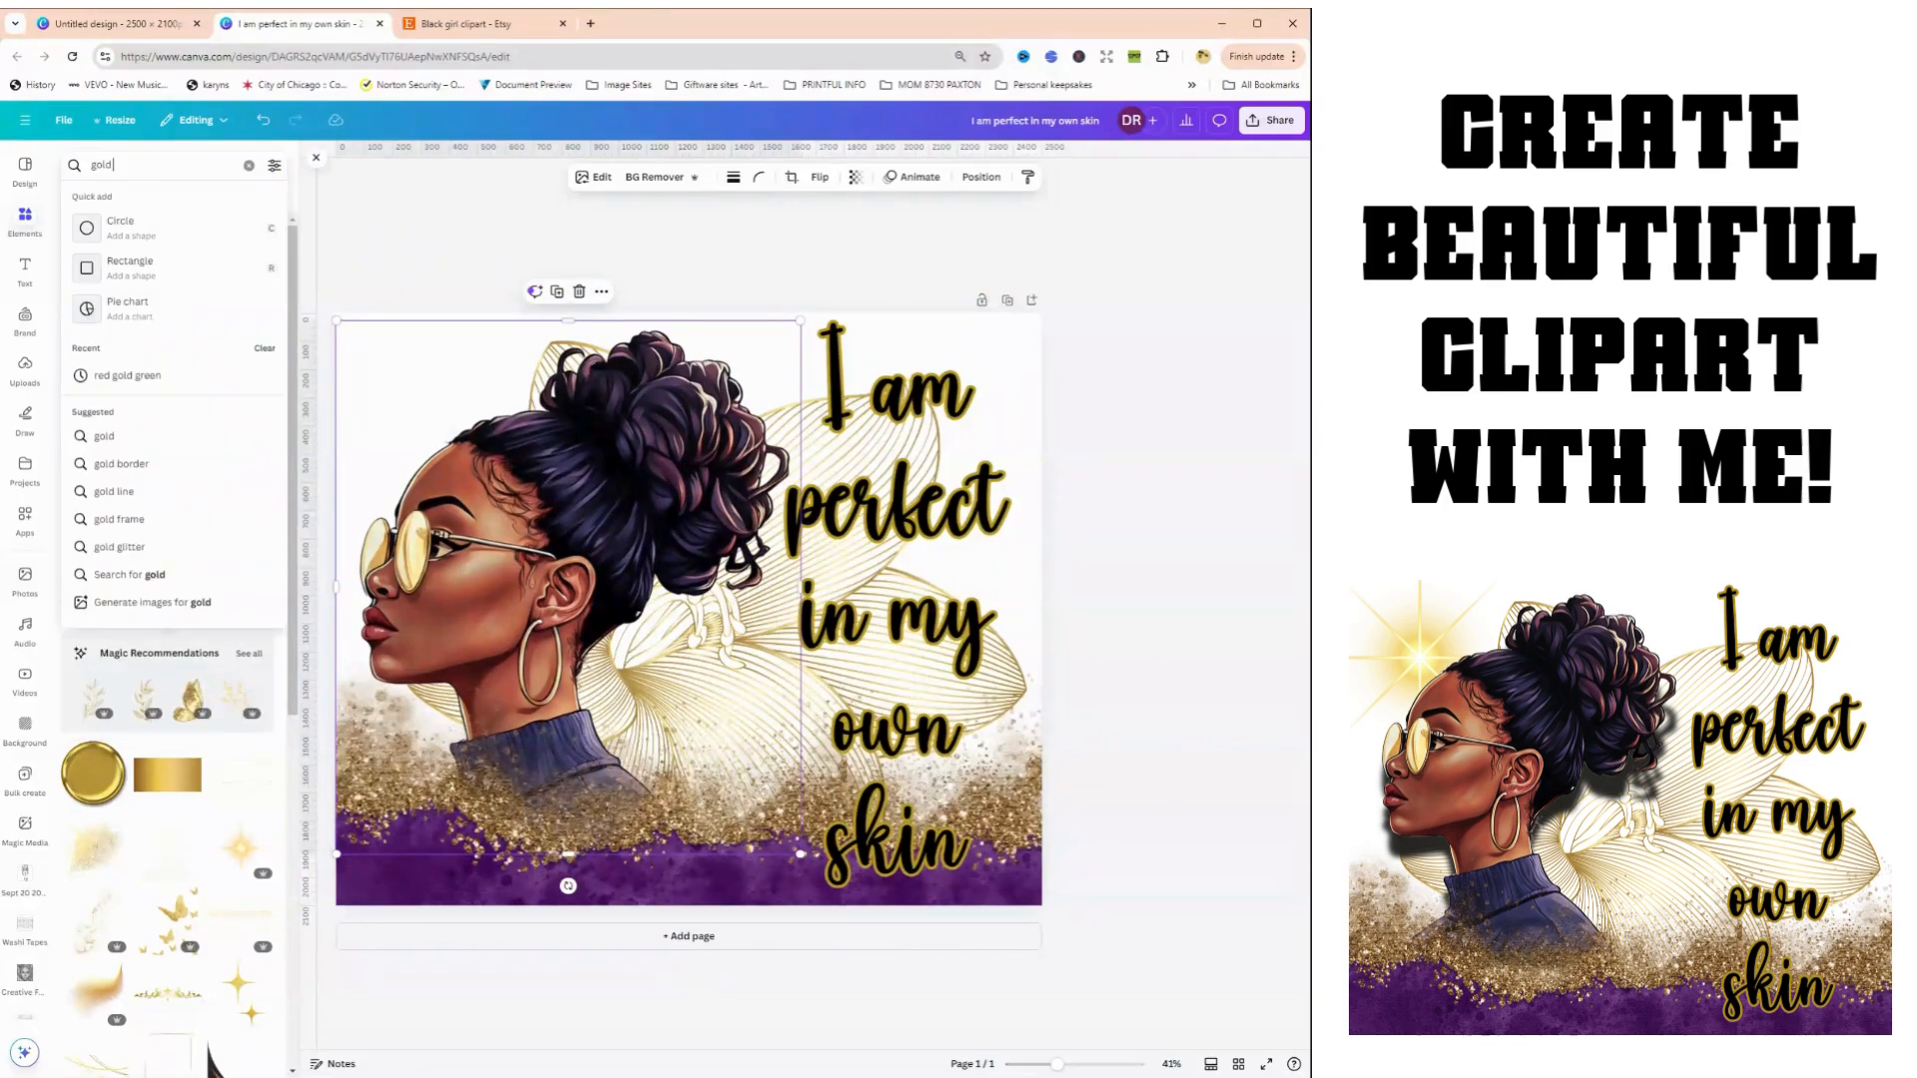
{"action": "type", "text": "star"}
{"action": "key", "text": "Return"}
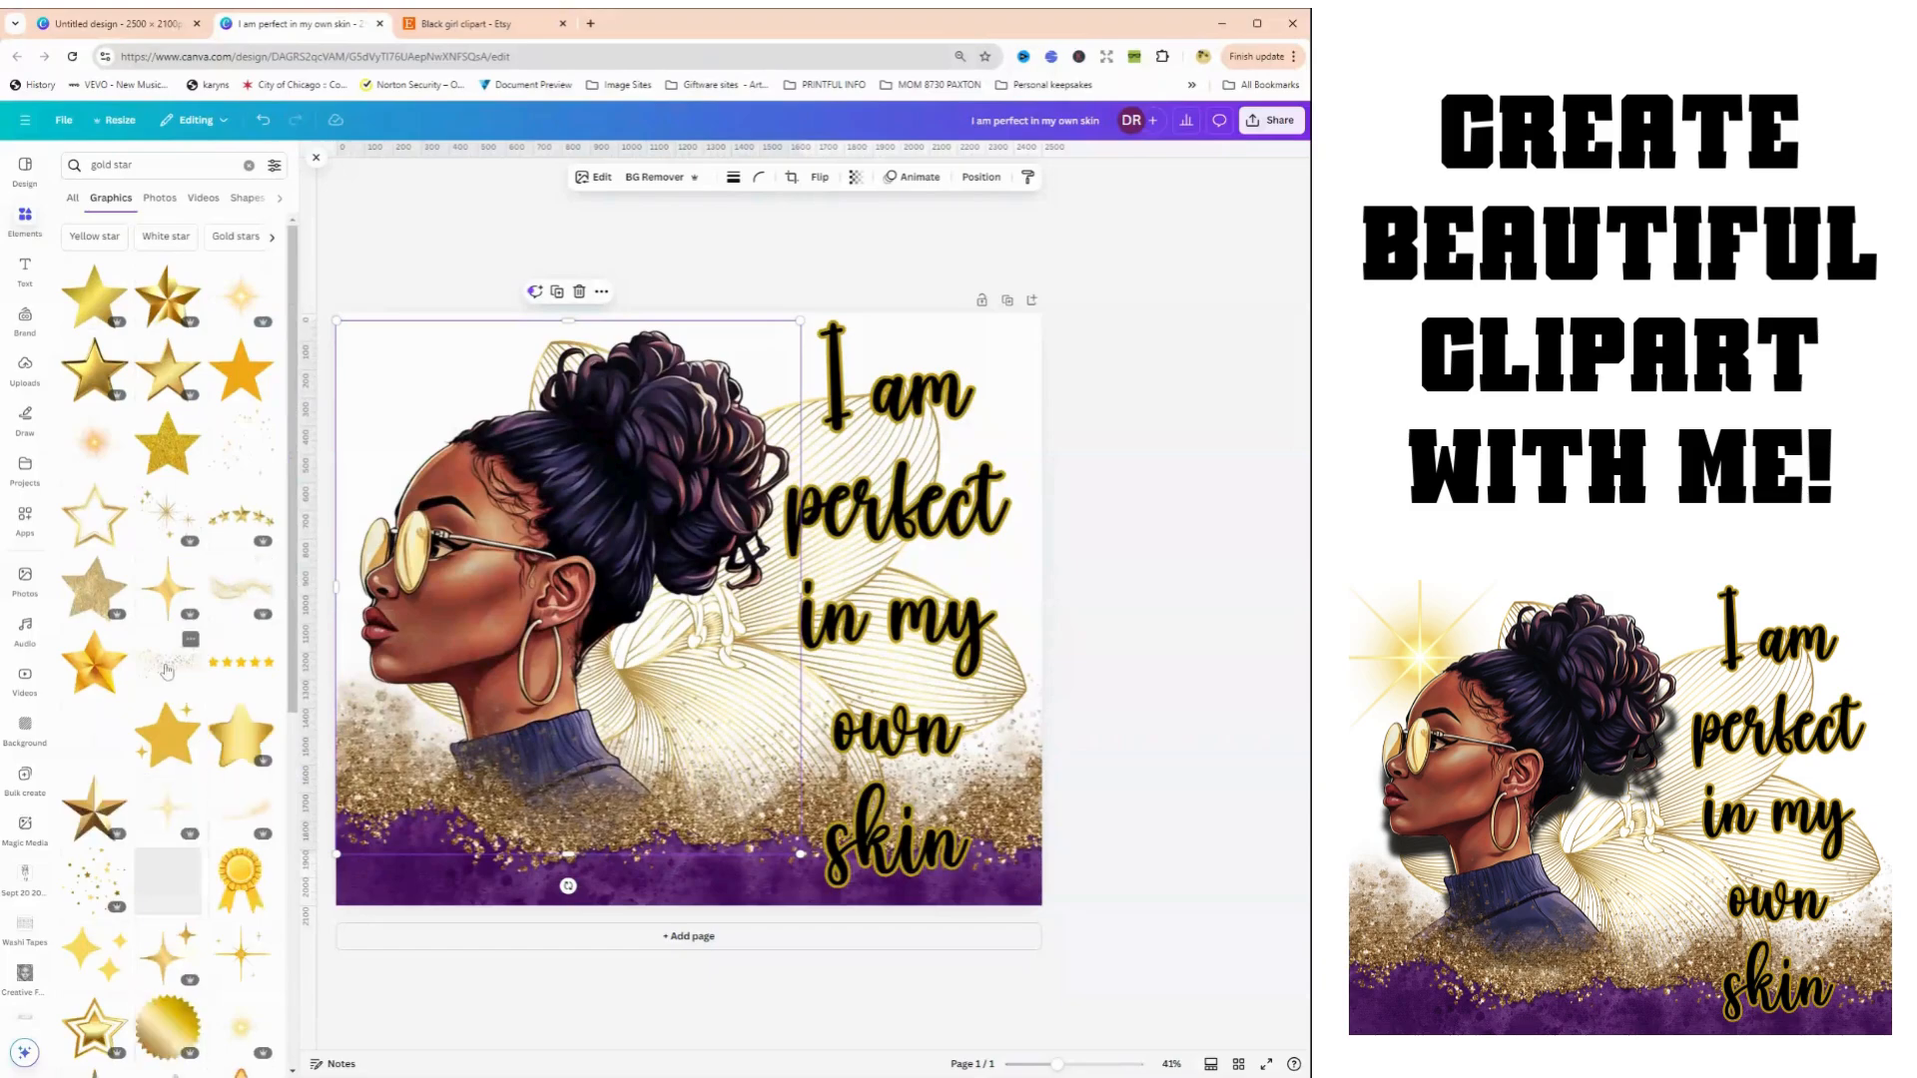
{"action": "scroll", "coordinate": [157, 759], "scroll_direction": "down", "scroll_amount": 3}
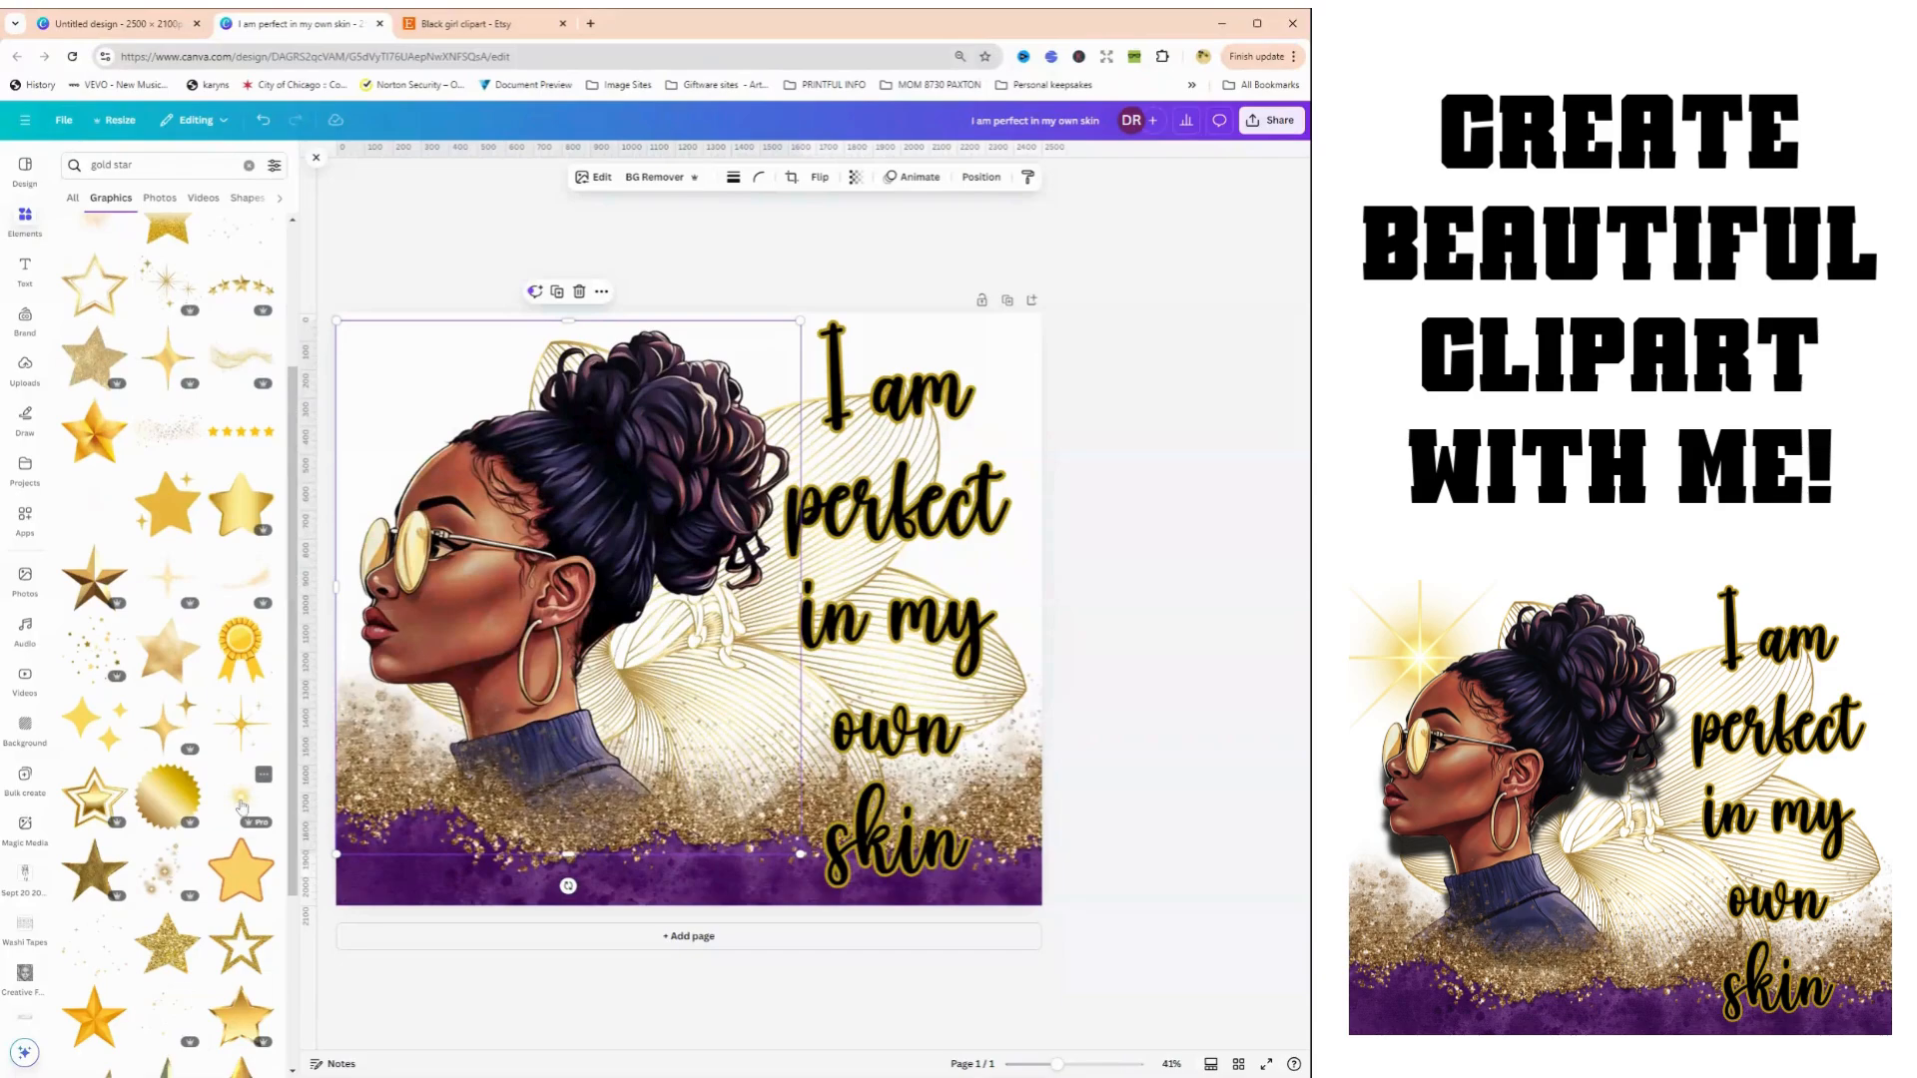
{"action": "left_click_drag", "start_coordinate": [242, 804], "coordinate": [395, 379]}
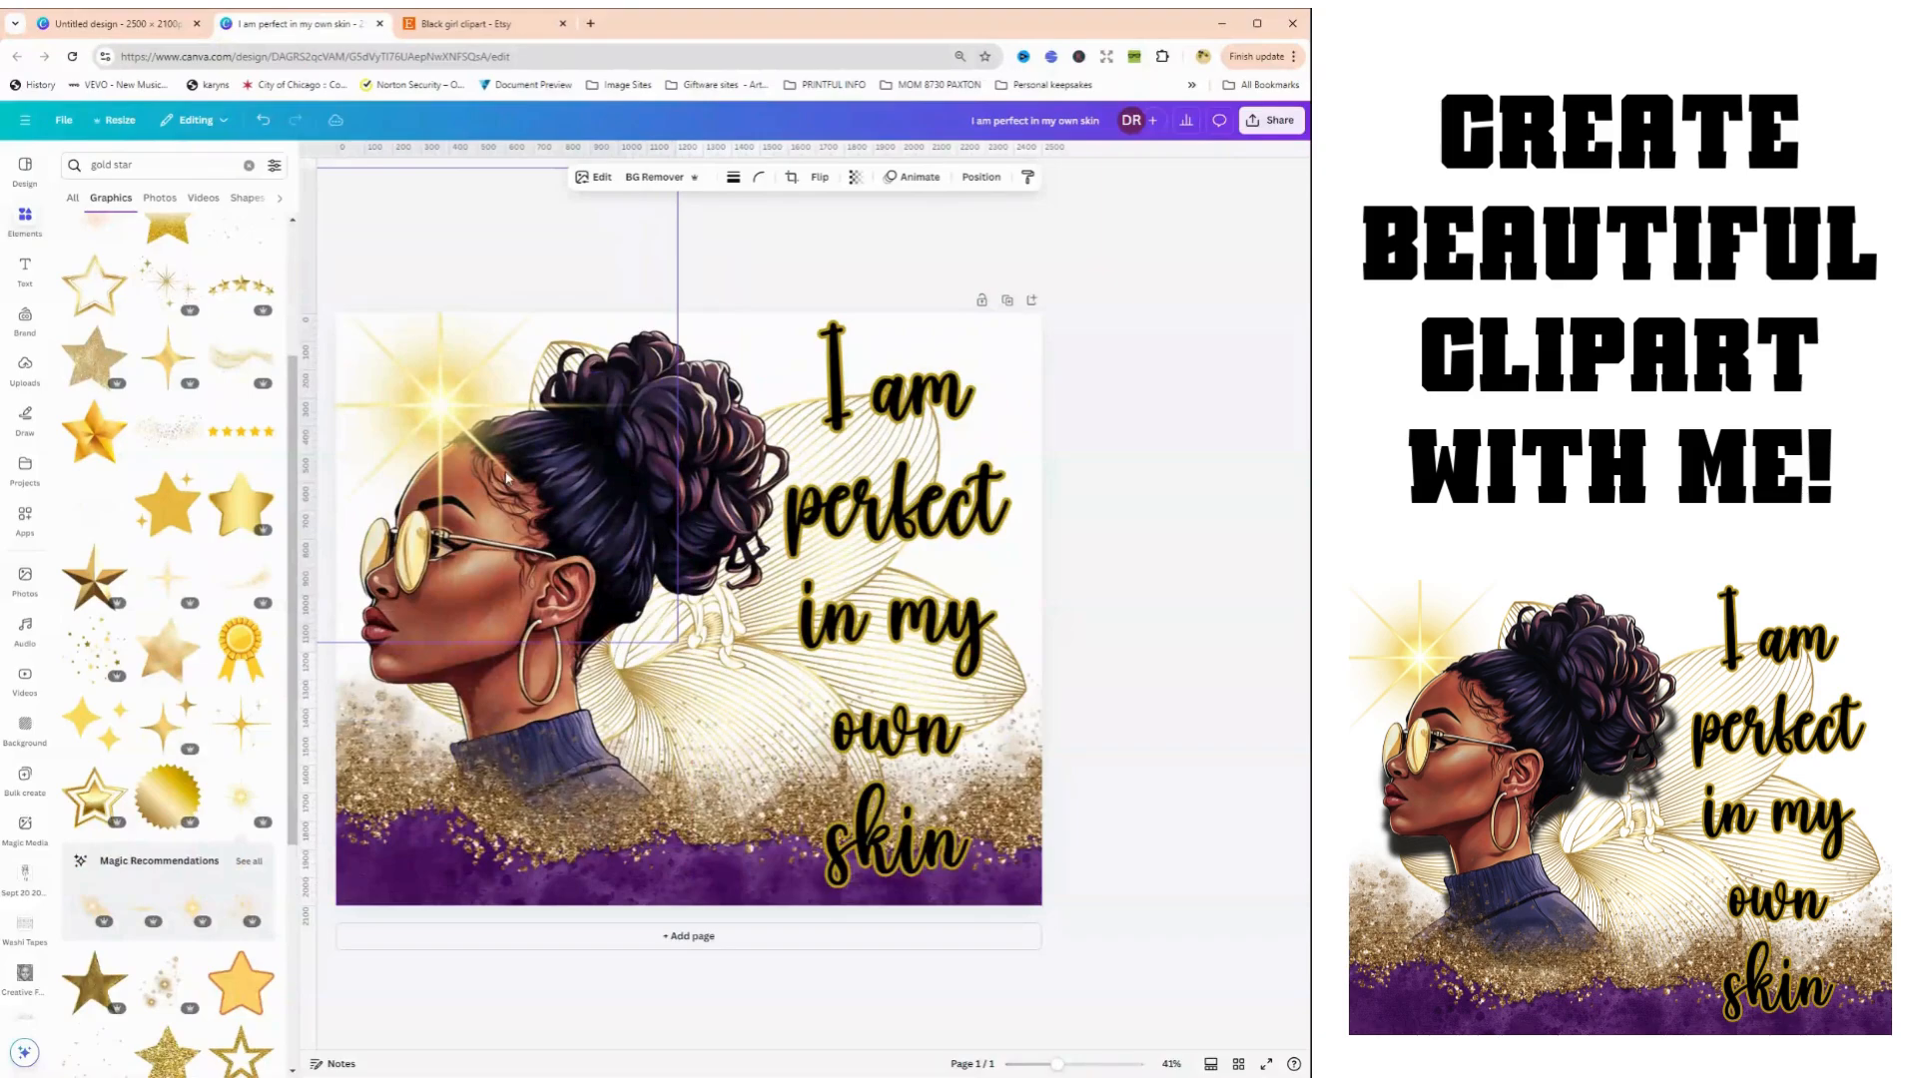
Resize the starburst to about 1543 × 1545 px and position its centre just above the woman's forehead
{"action": "left_click_drag", "start_coordinate": [679, 645], "coordinate": [546, 511]}
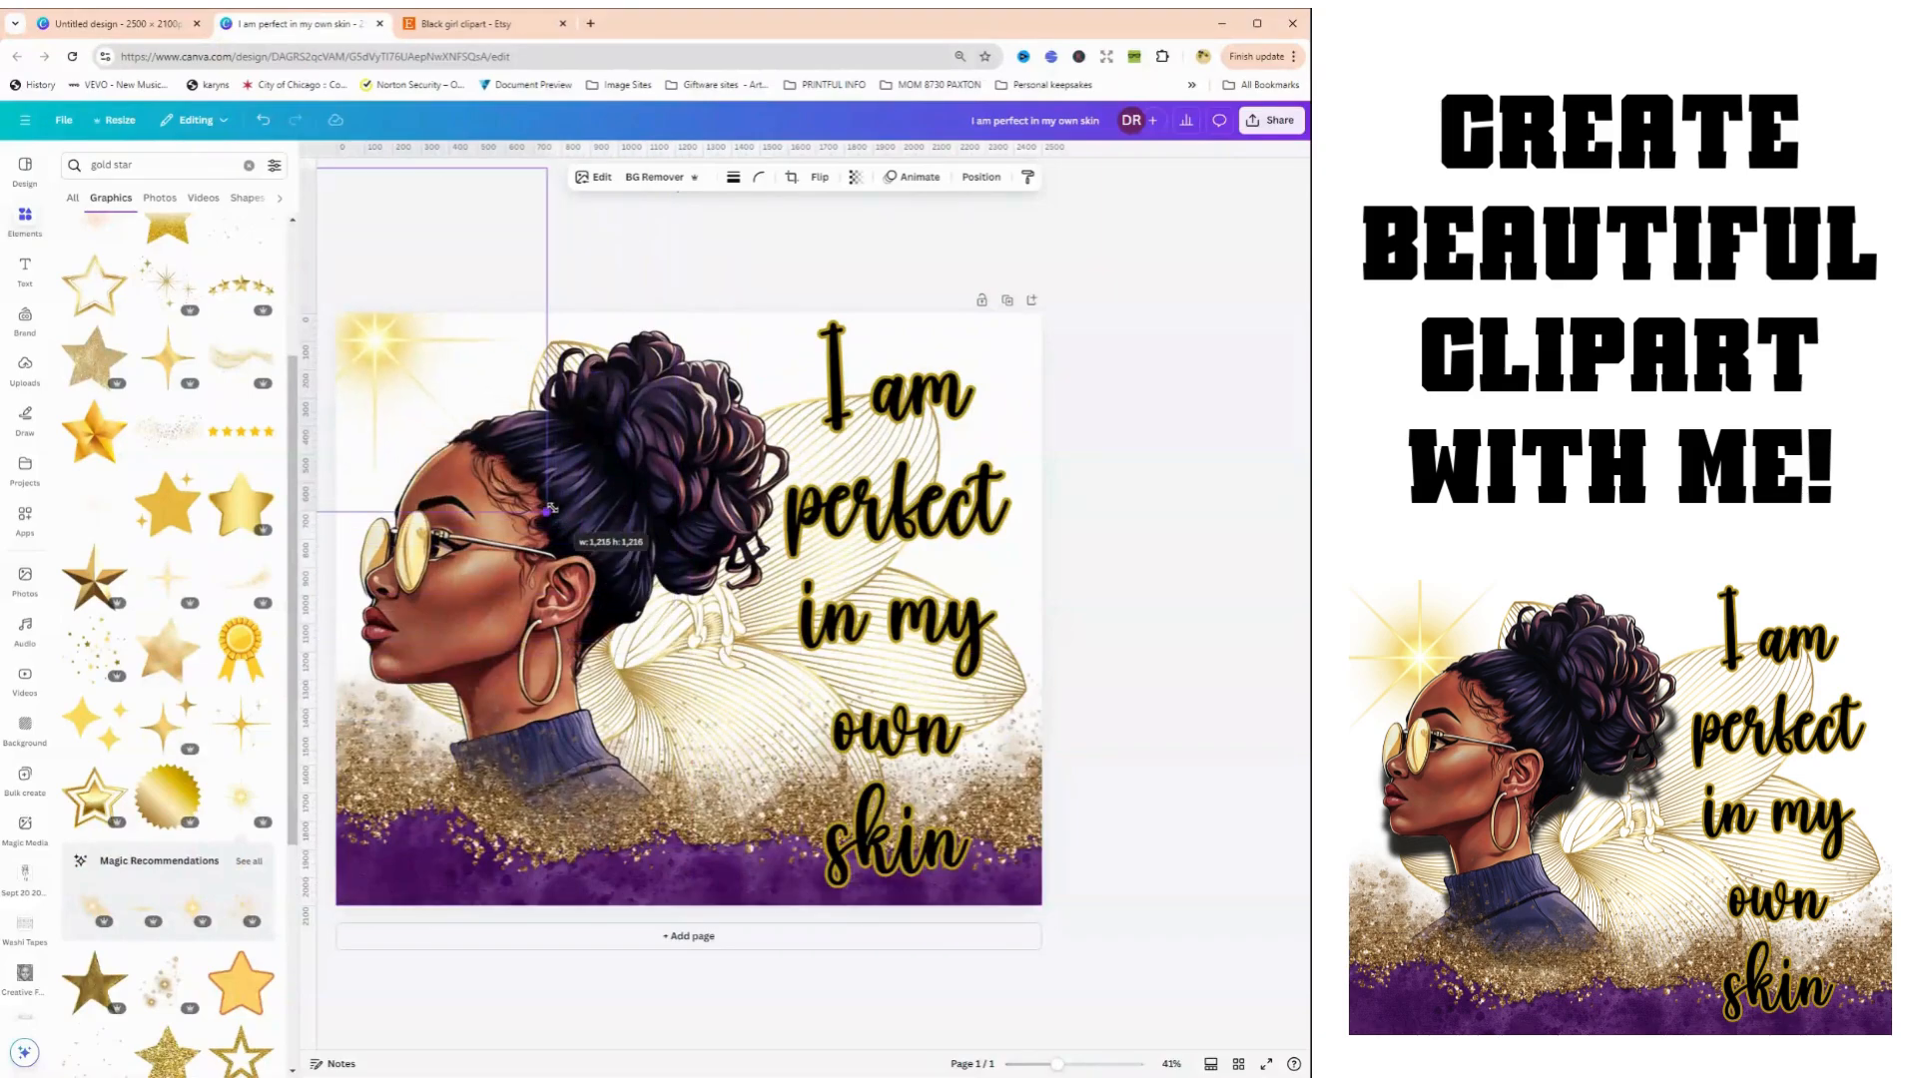
{"action": "left_click_drag", "start_coordinate": [375, 343], "coordinate": [435, 420]}
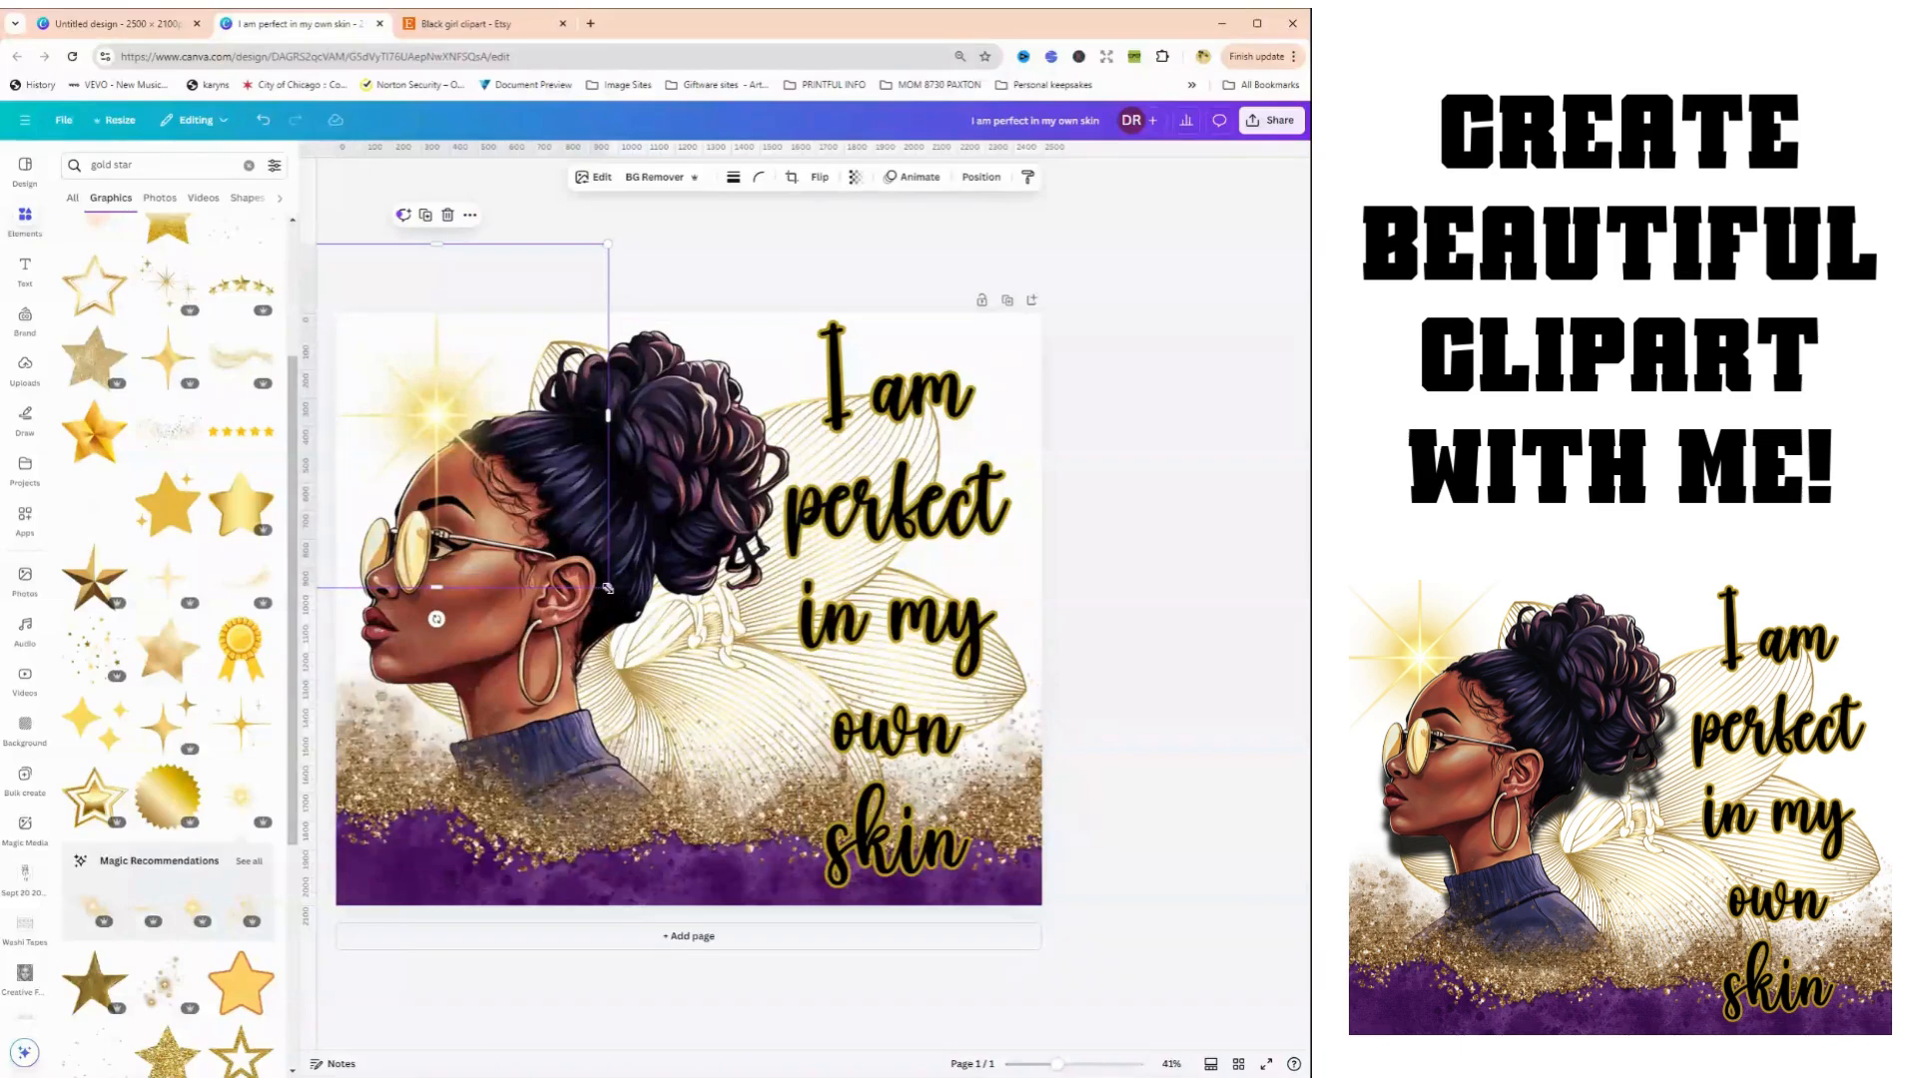
{"action": "left_click_drag", "start_coordinate": [607, 590], "coordinate": [537, 516]}
{"action": "left_click_drag", "start_coordinate": [427, 376], "coordinate": [436, 385]}
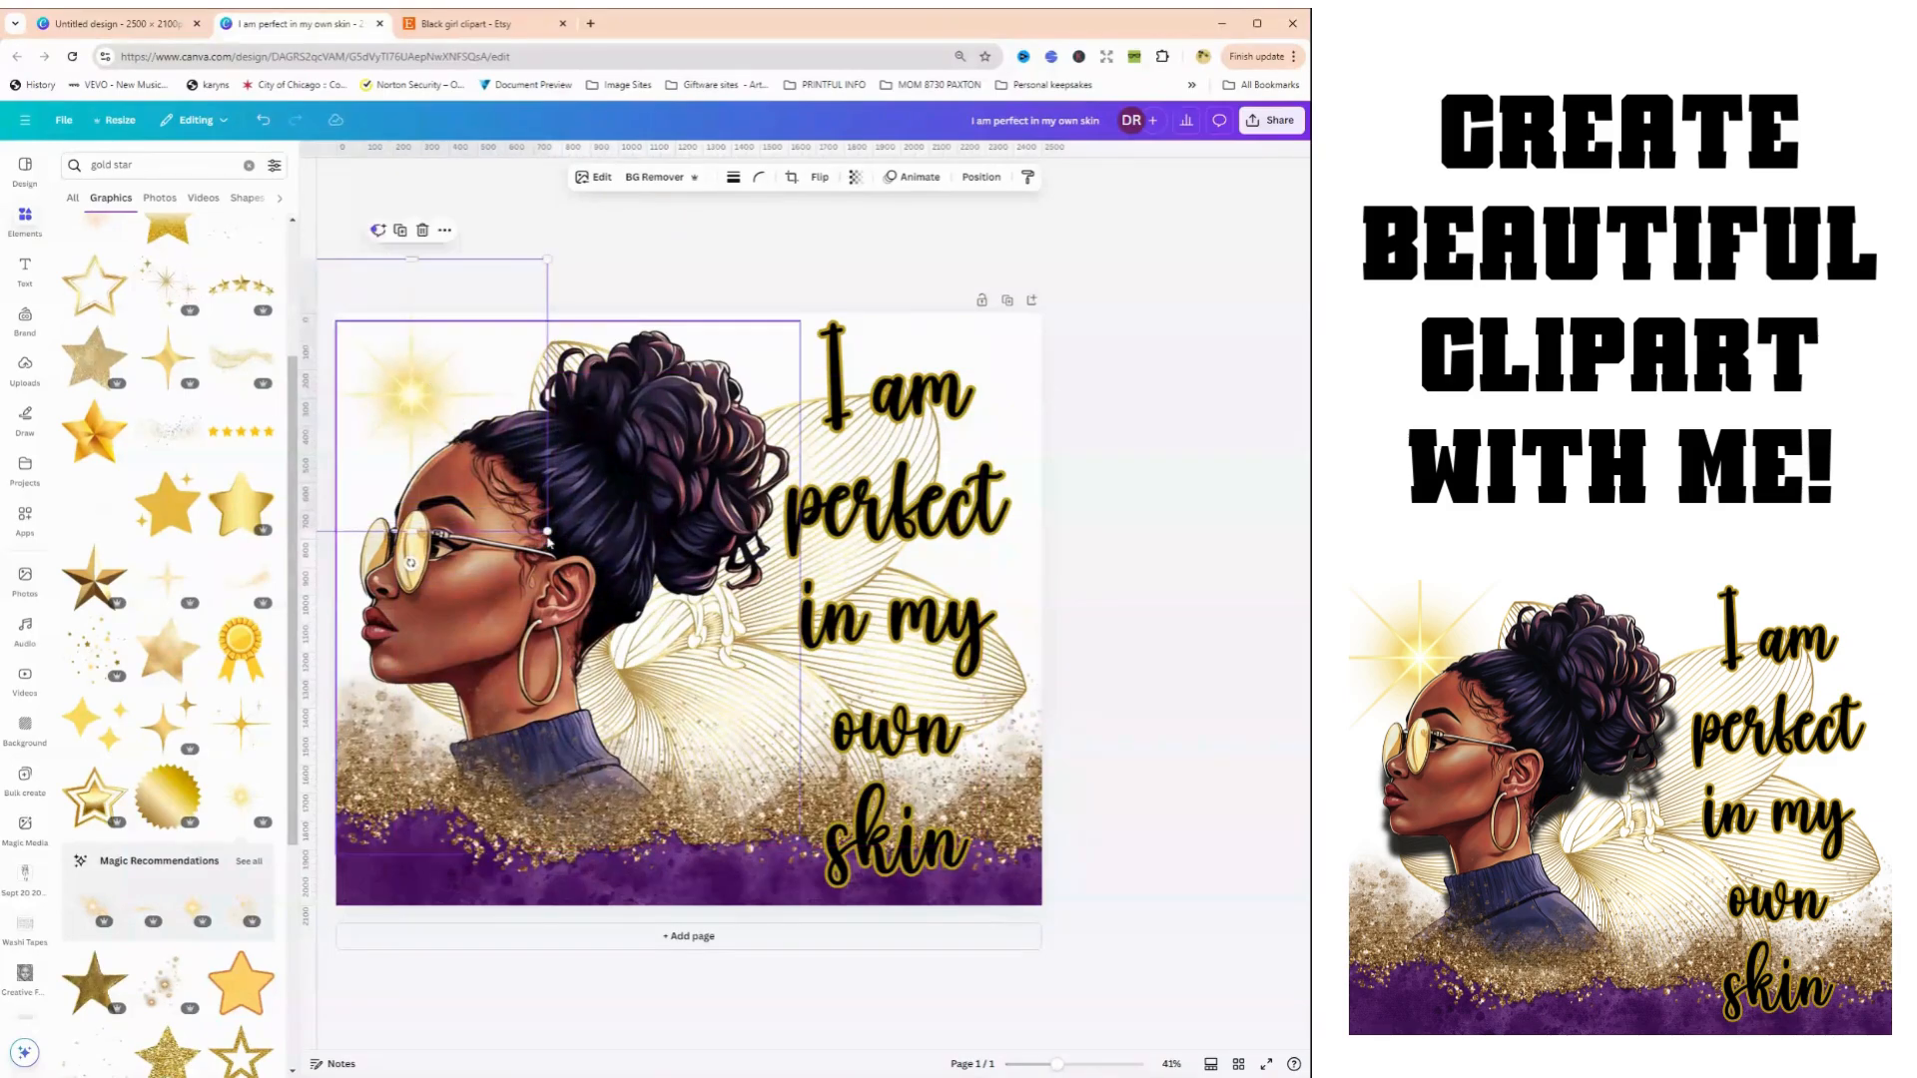
{"action": "left_click_drag", "start_coordinate": [548, 529], "coordinate": [710, 695]}
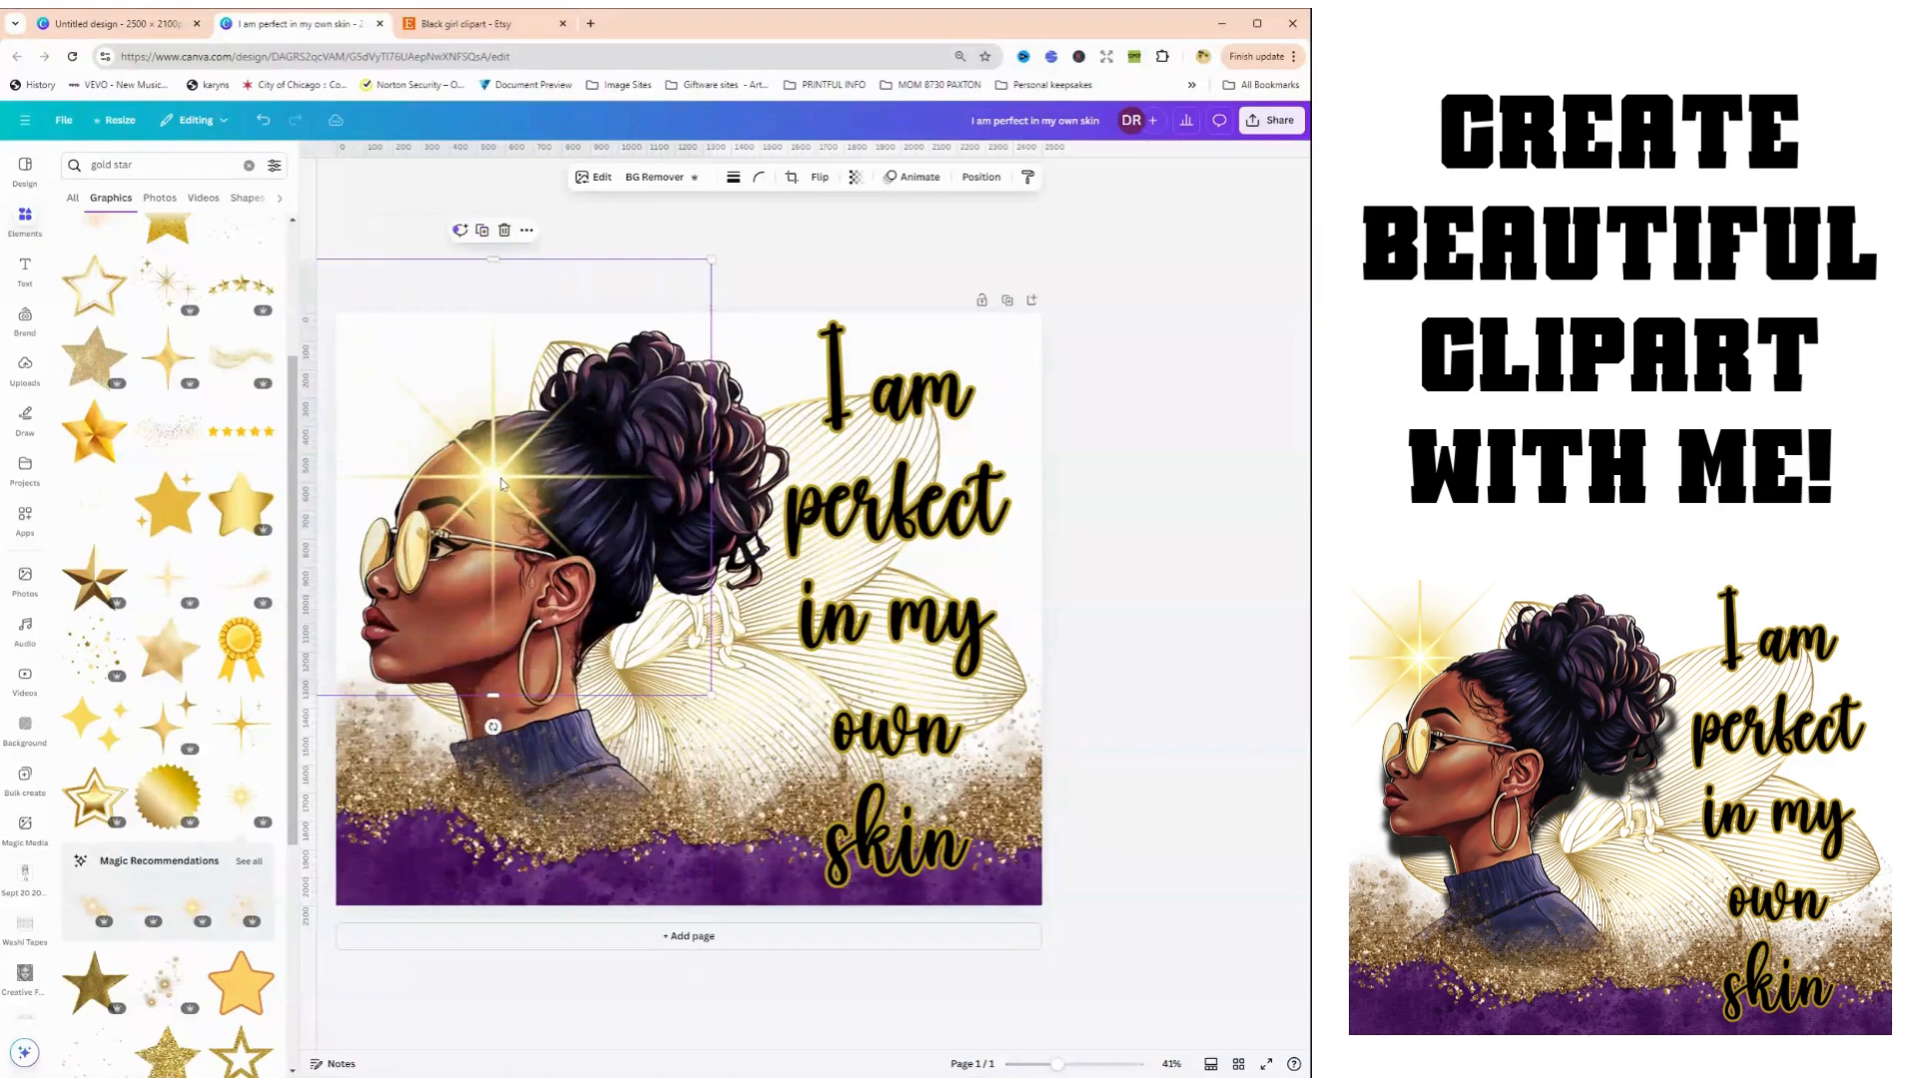
{"action": "left_click_drag", "start_coordinate": [503, 484], "coordinate": [437, 420]}
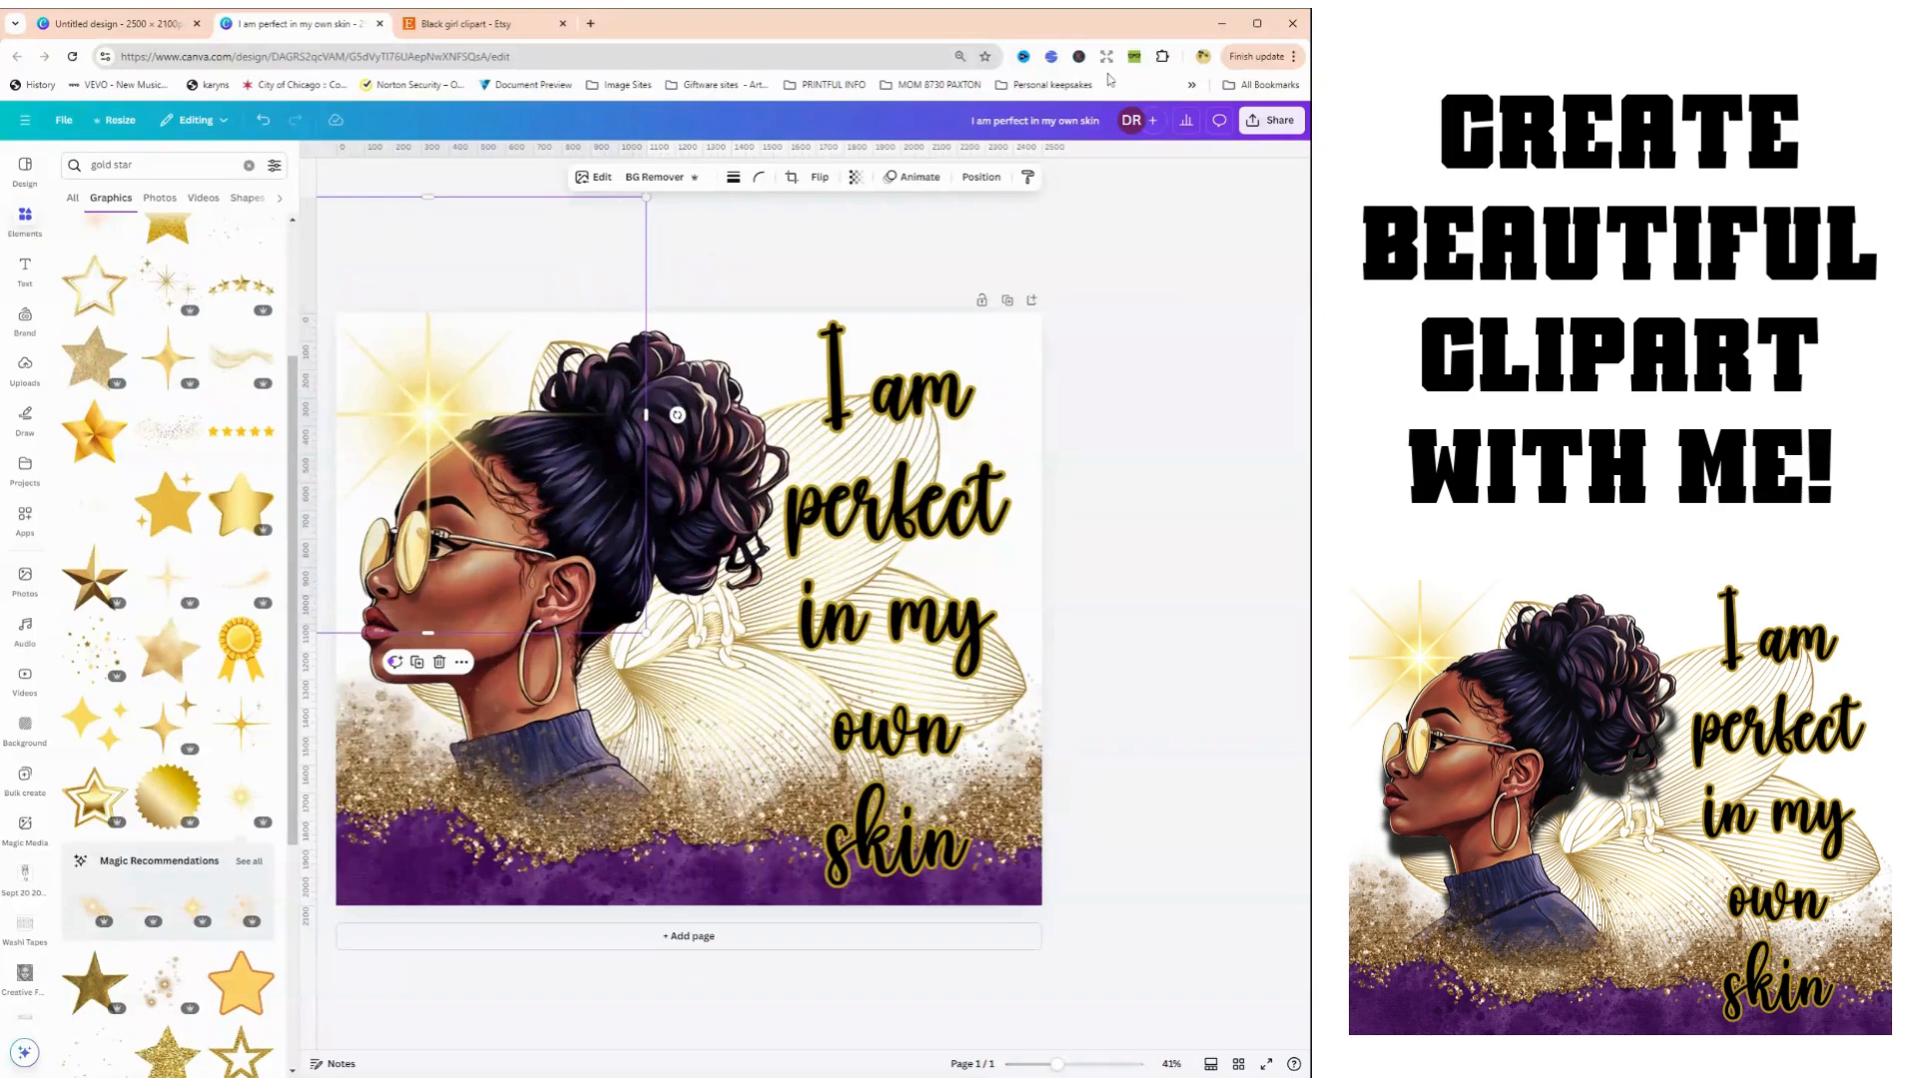
Send the gold starburst behind all other elements and deselect it
{"action": "left_click", "coordinate": [981, 176]}
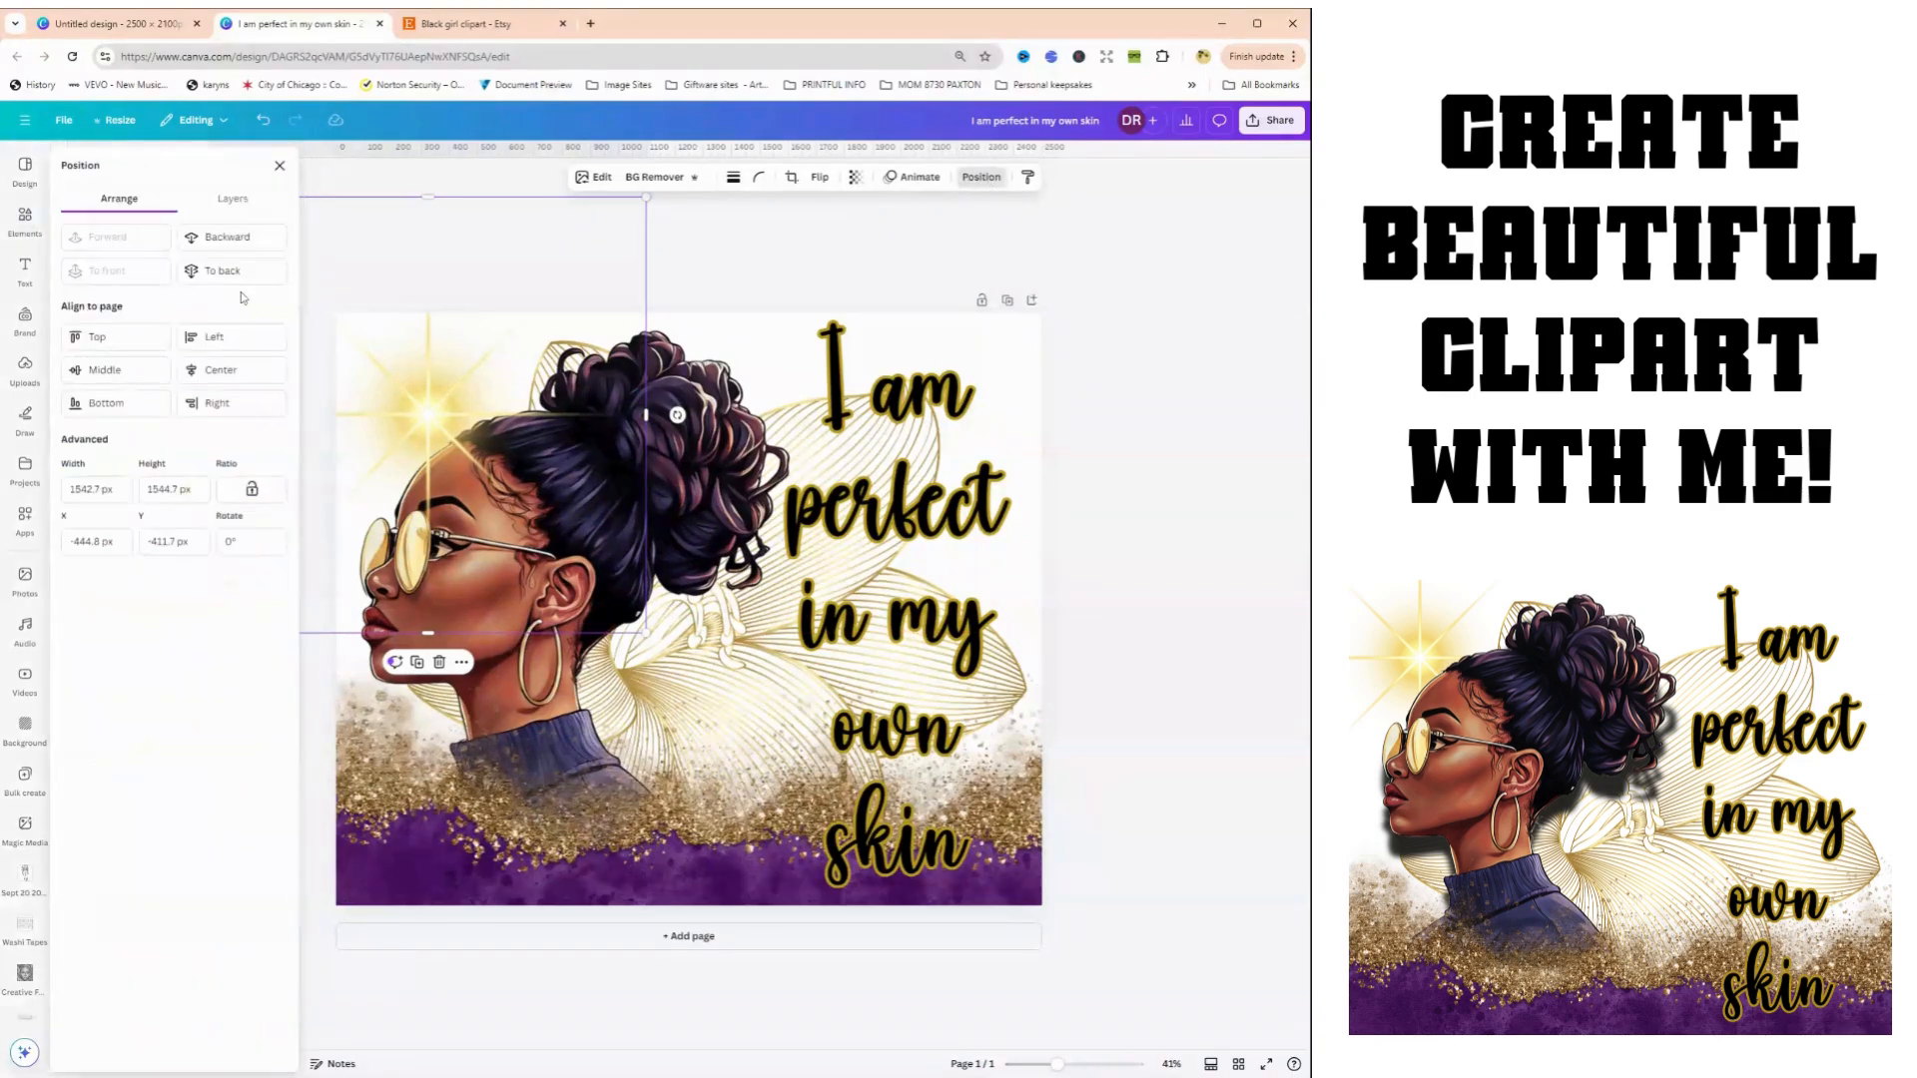
{"action": "left_click", "coordinate": [226, 273]}
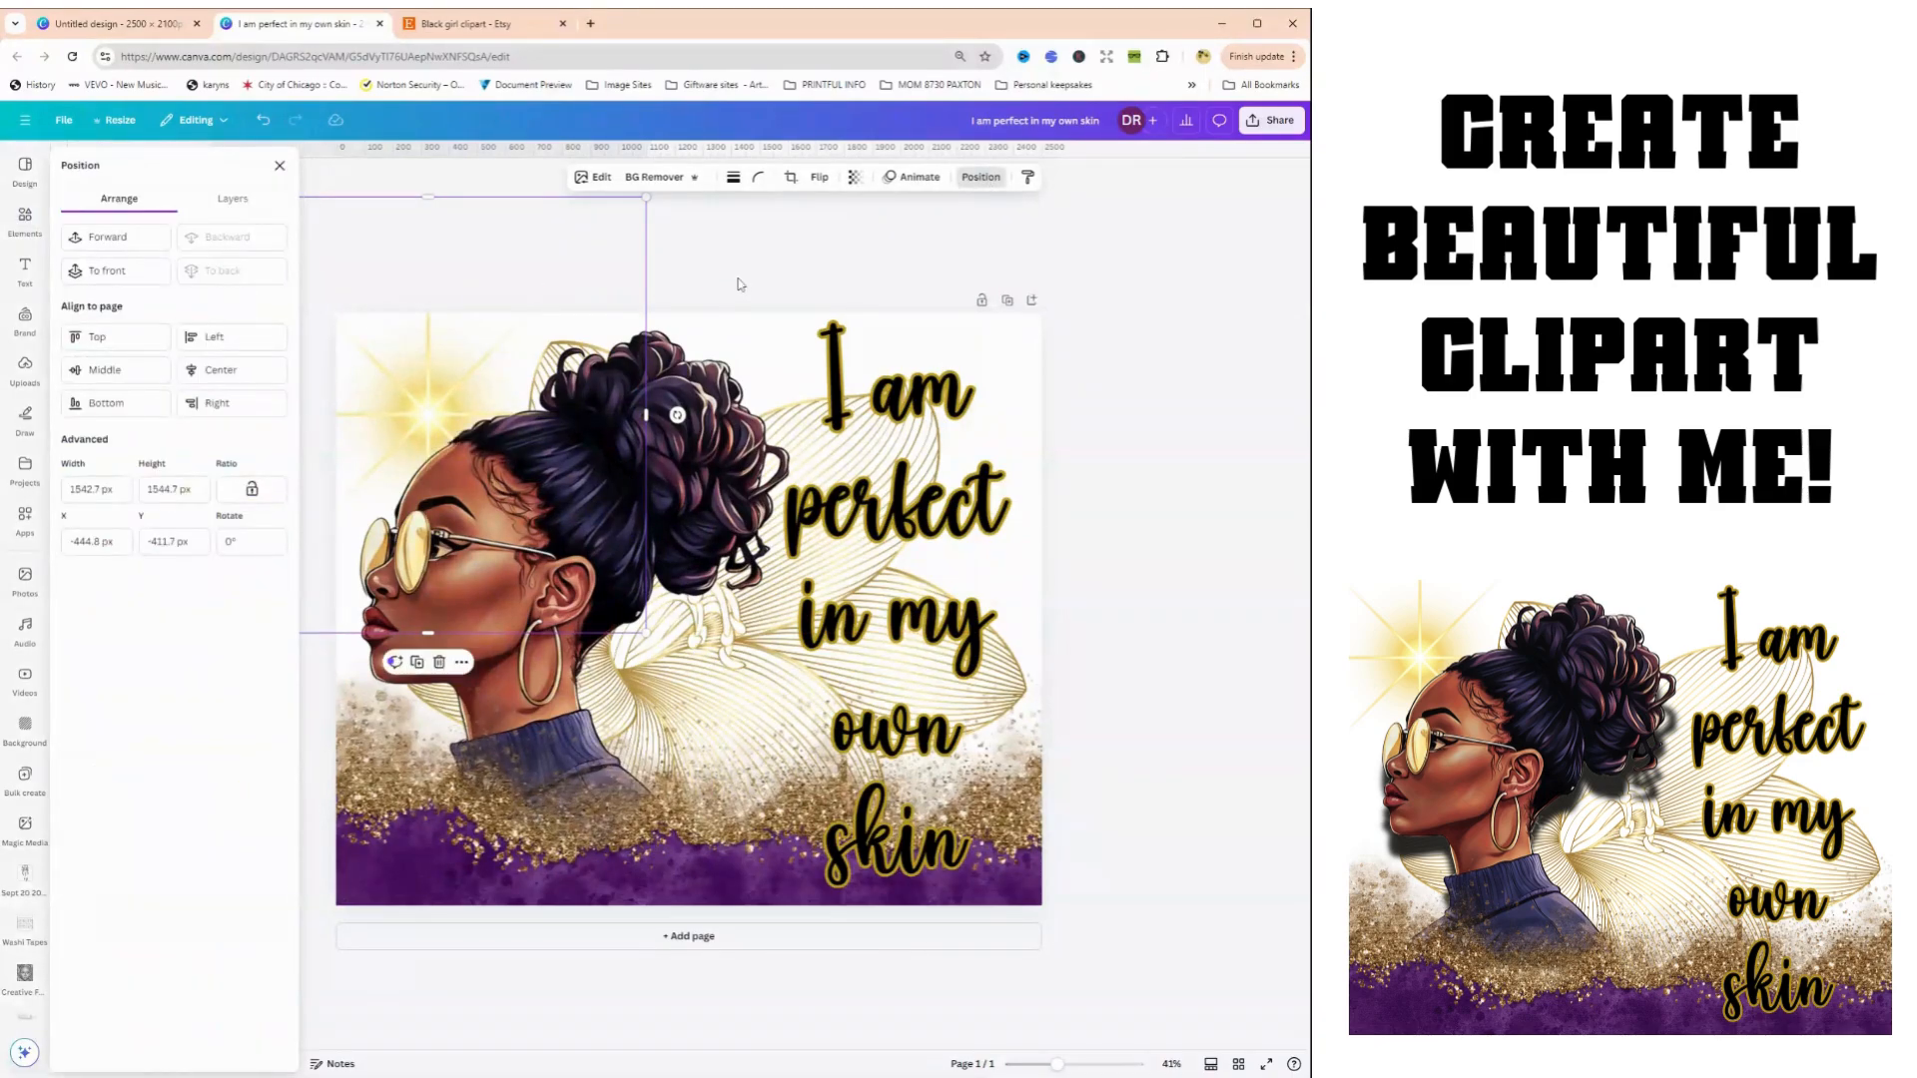
{"action": "left_click", "coordinate": [699, 280]}
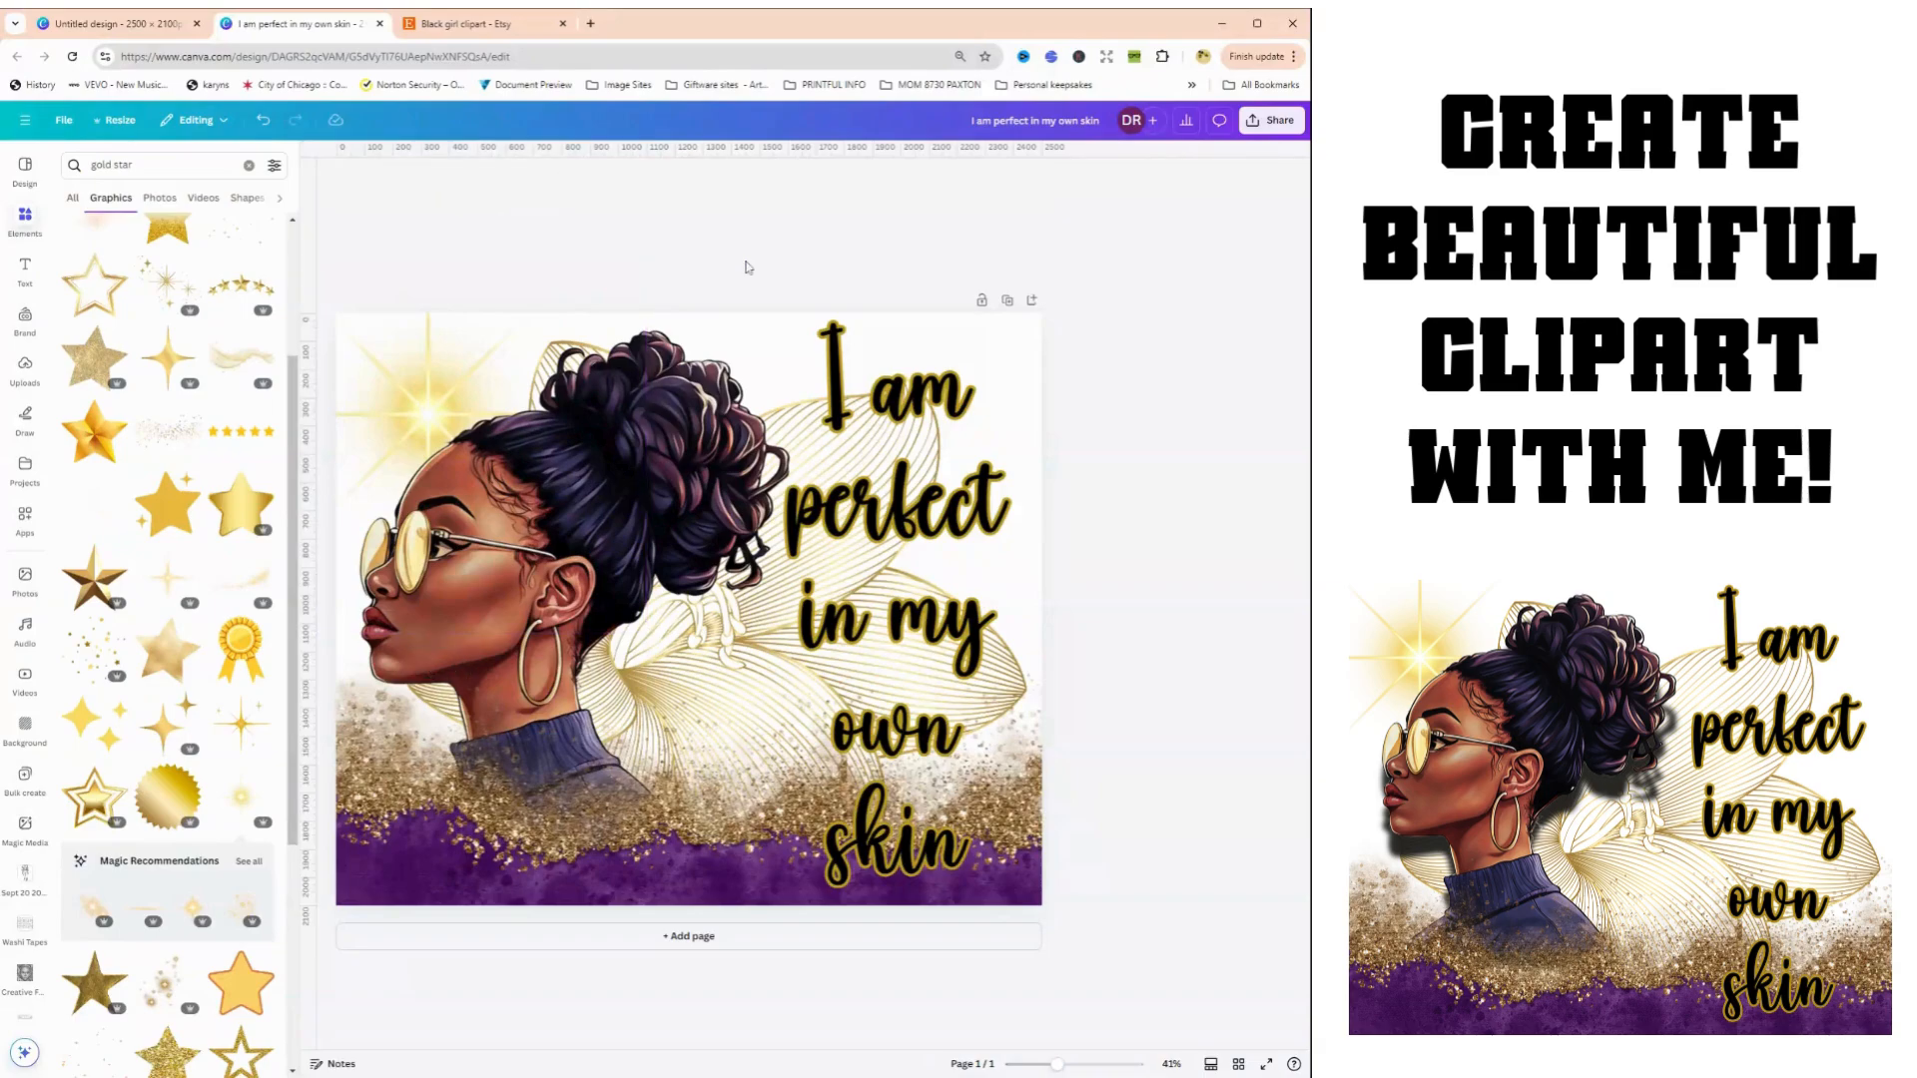
{"action": "left_click", "coordinate": [401, 327]}
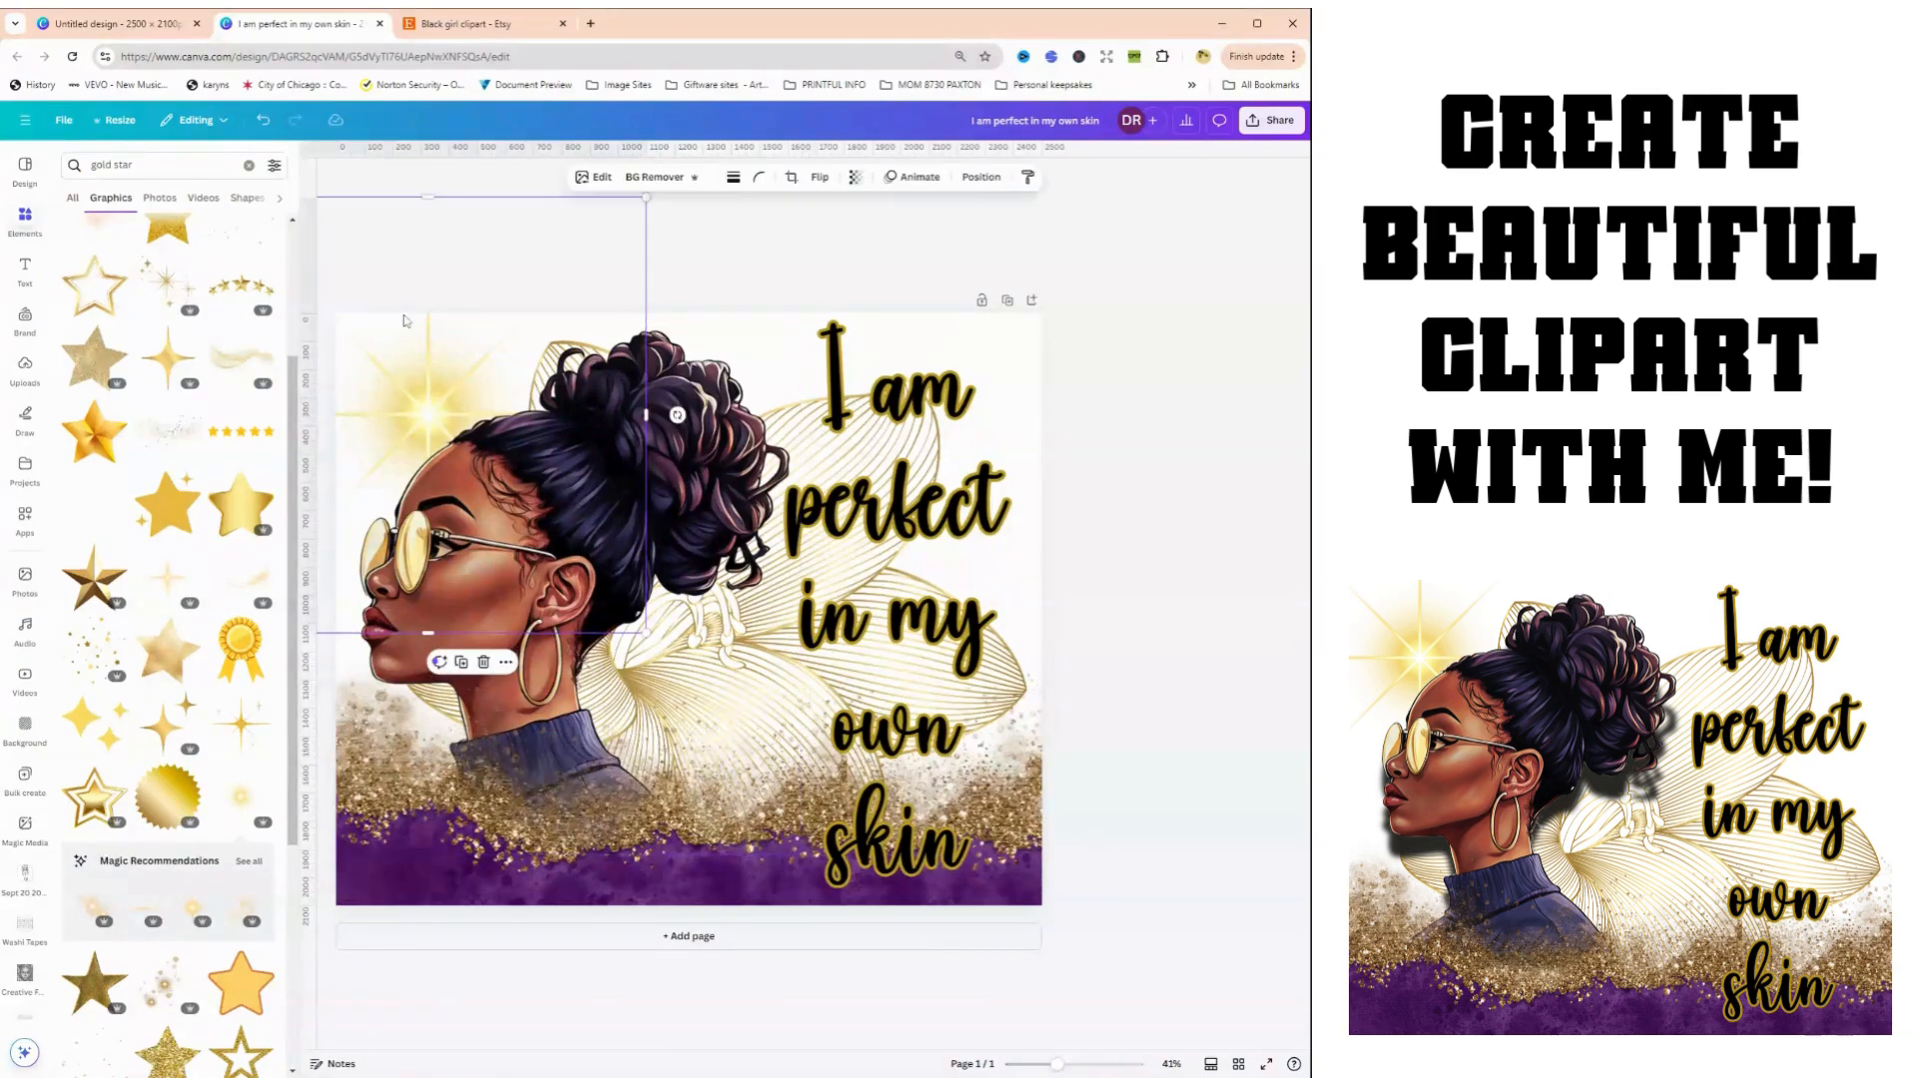
{"action": "left_click", "coordinate": [779, 270]}
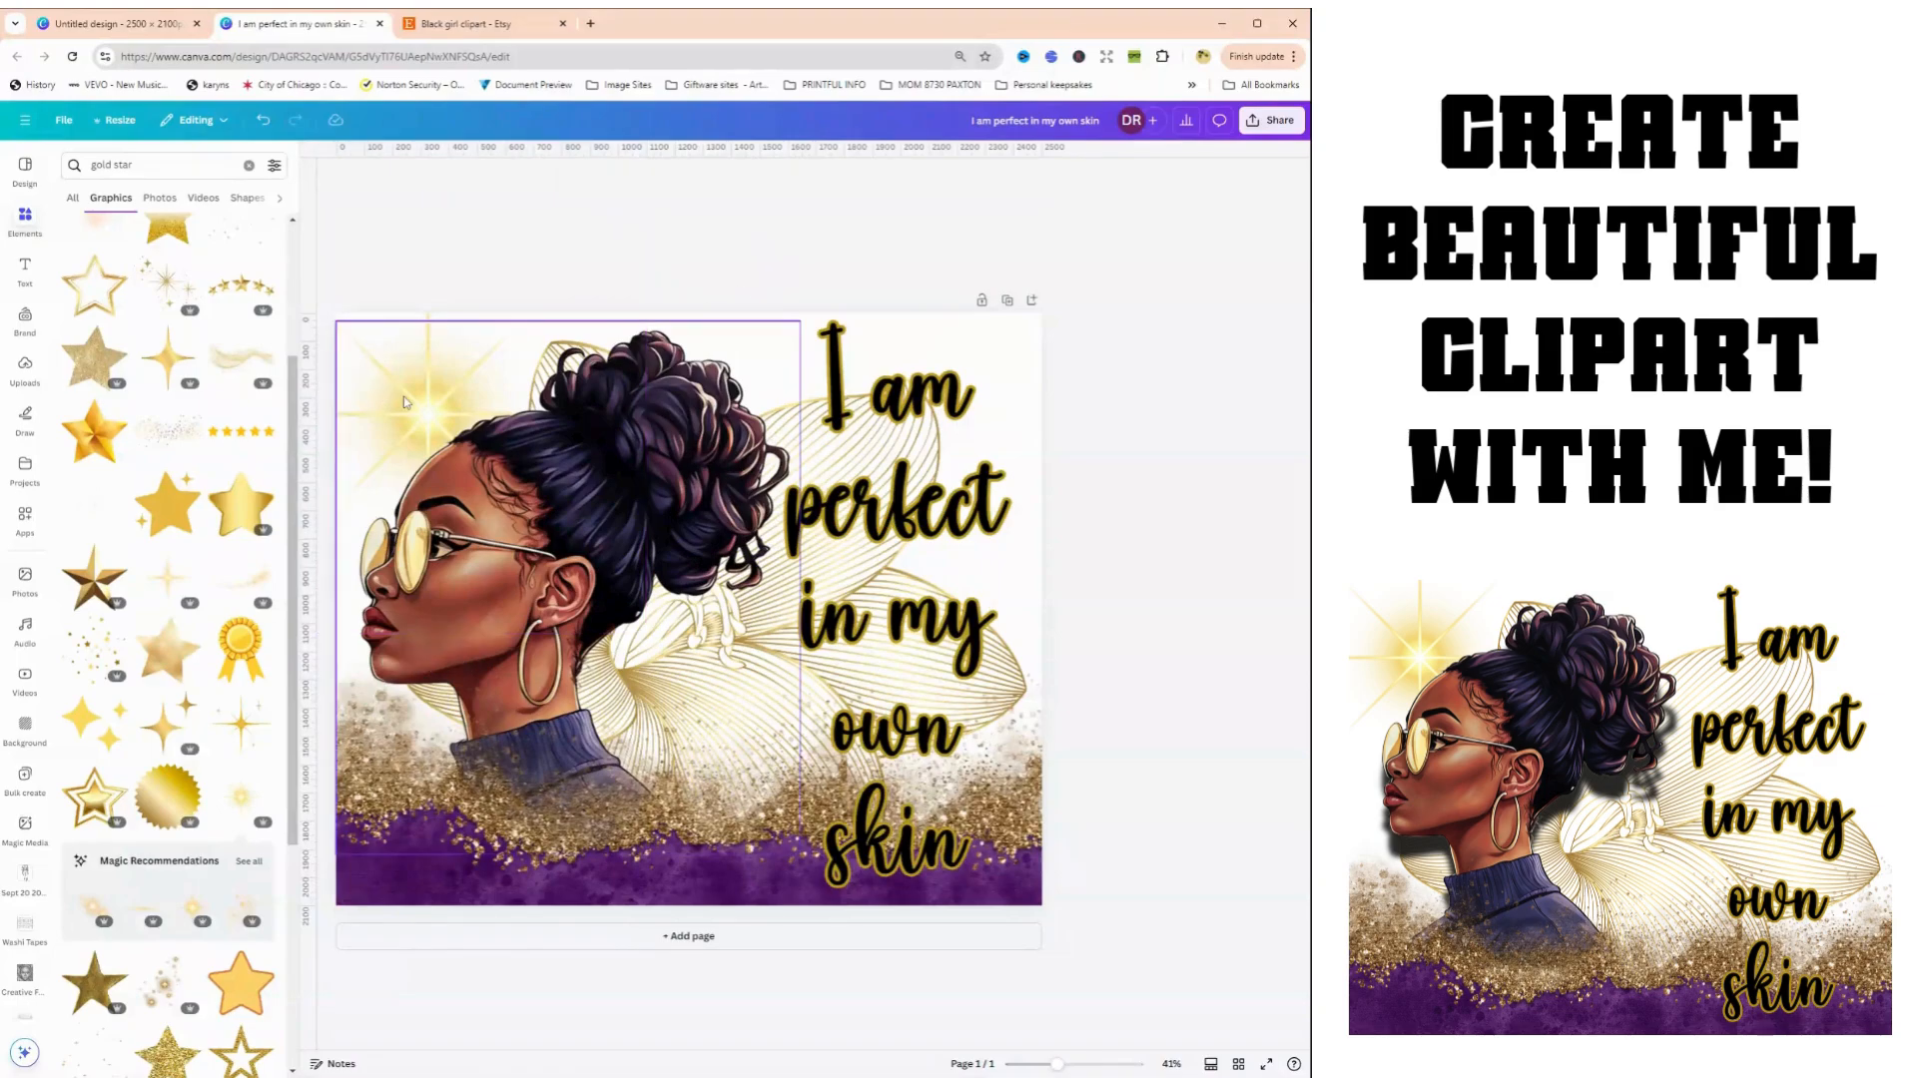
Switch to Etsy to look through the black girl clipart listings for inspiration, and return to the Canva design
{"action": "left_click", "coordinate": [464, 23]}
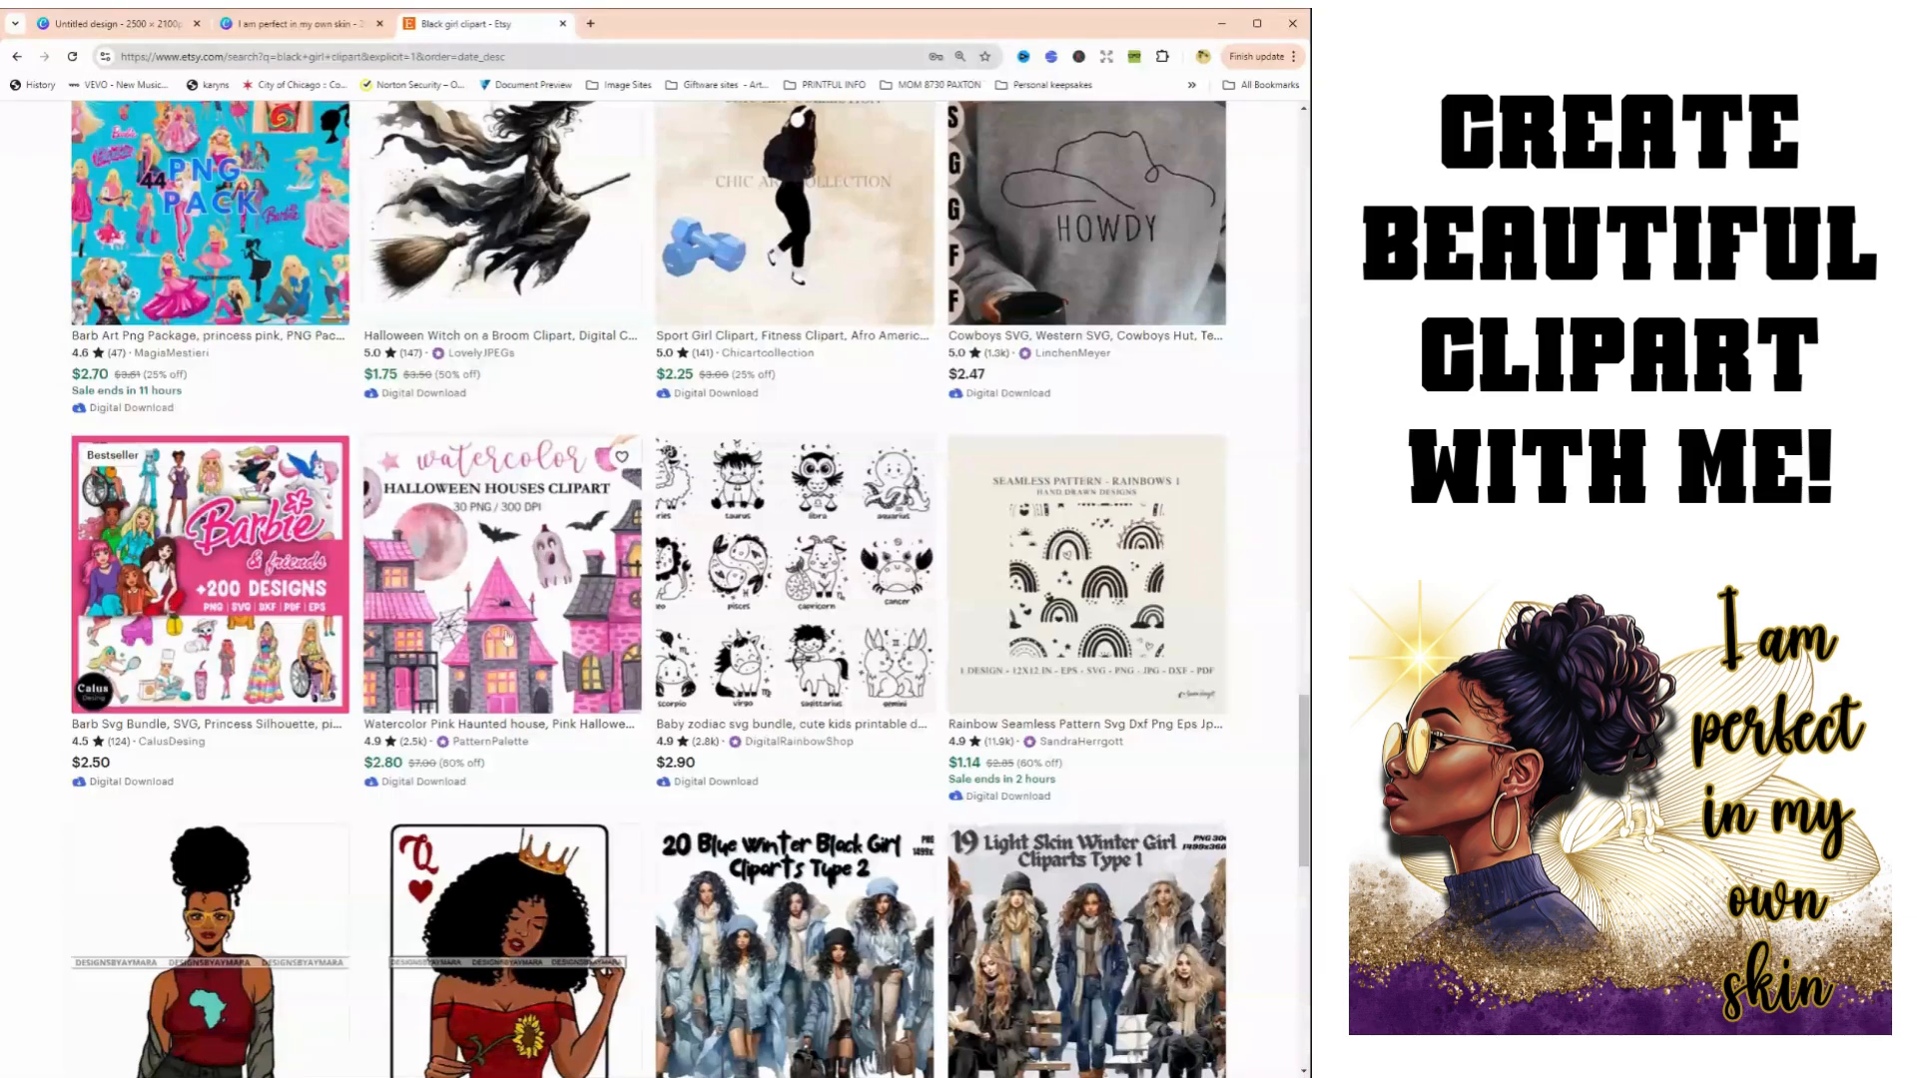
{"action": "scroll", "coordinate": [507, 639], "scroll_direction": "down", "scroll_amount": 4}
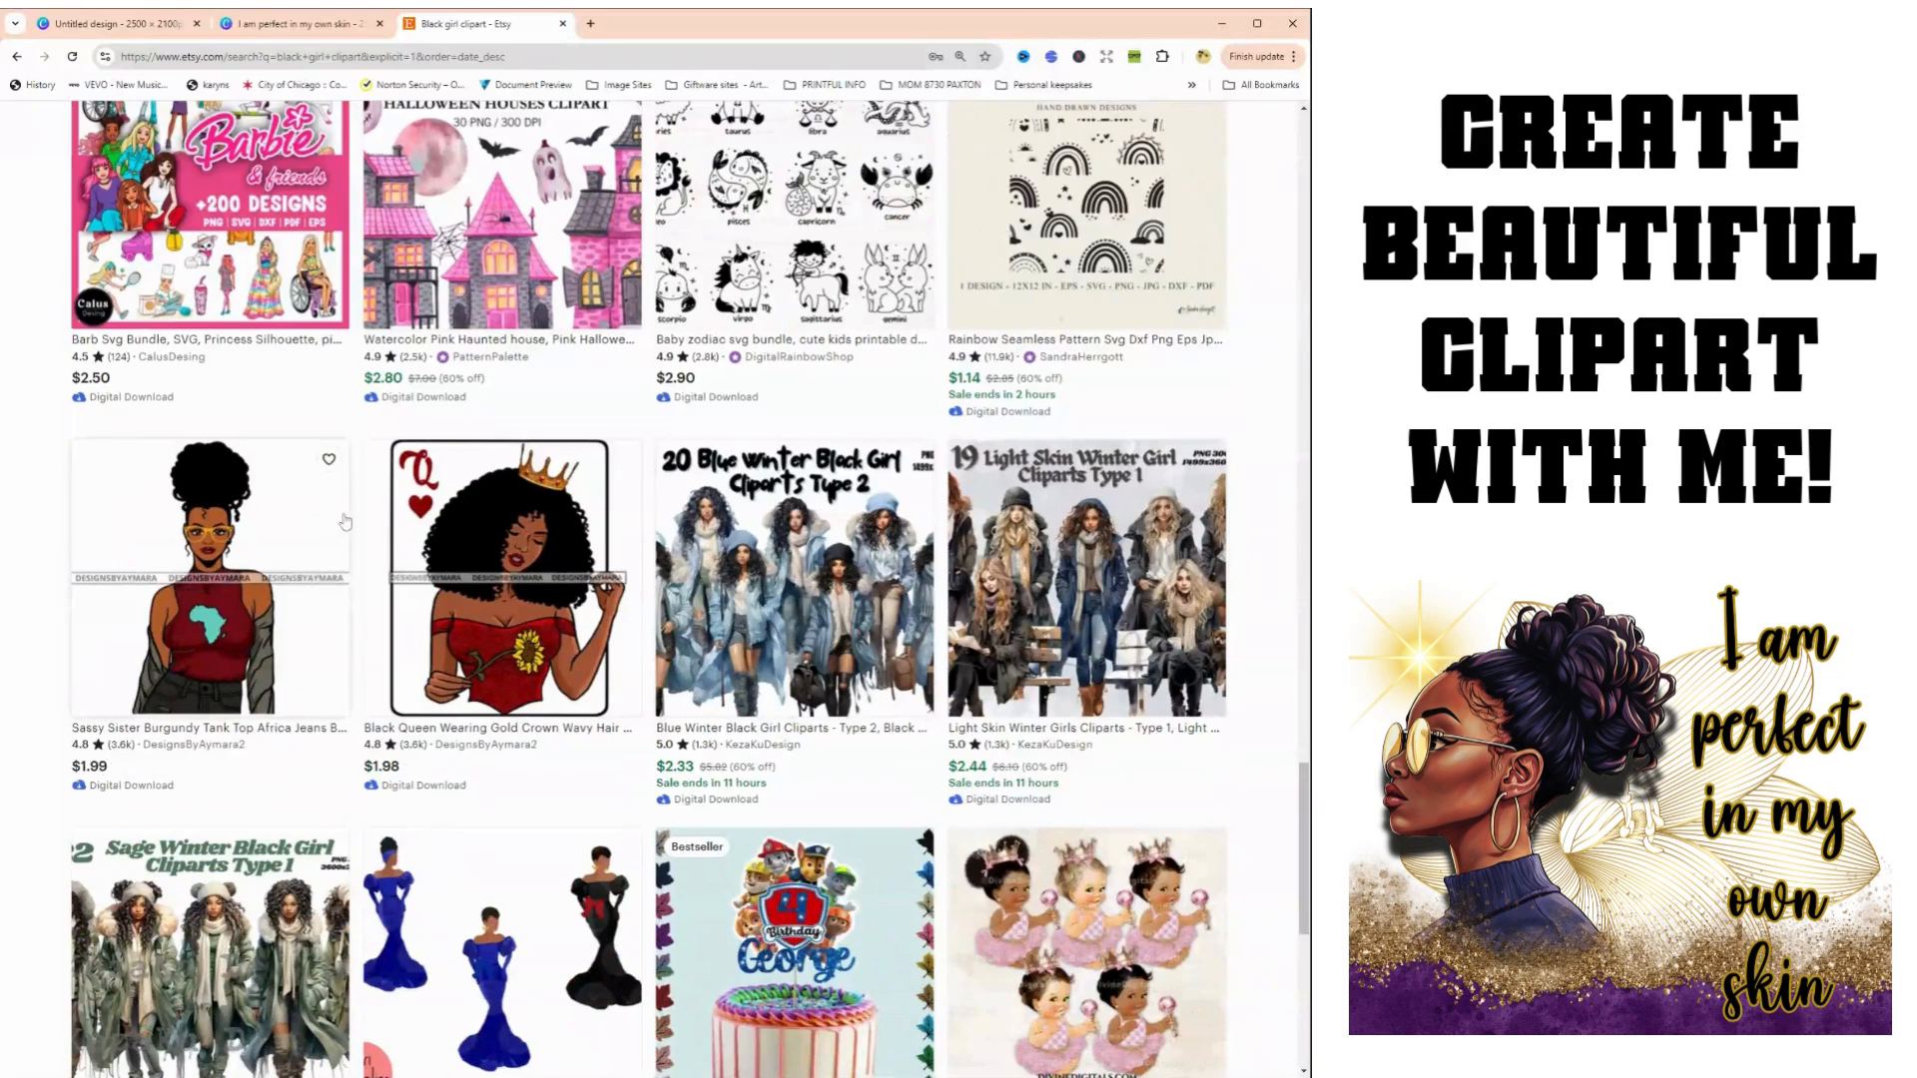
{"action": "left_click", "coordinate": [309, 35]}
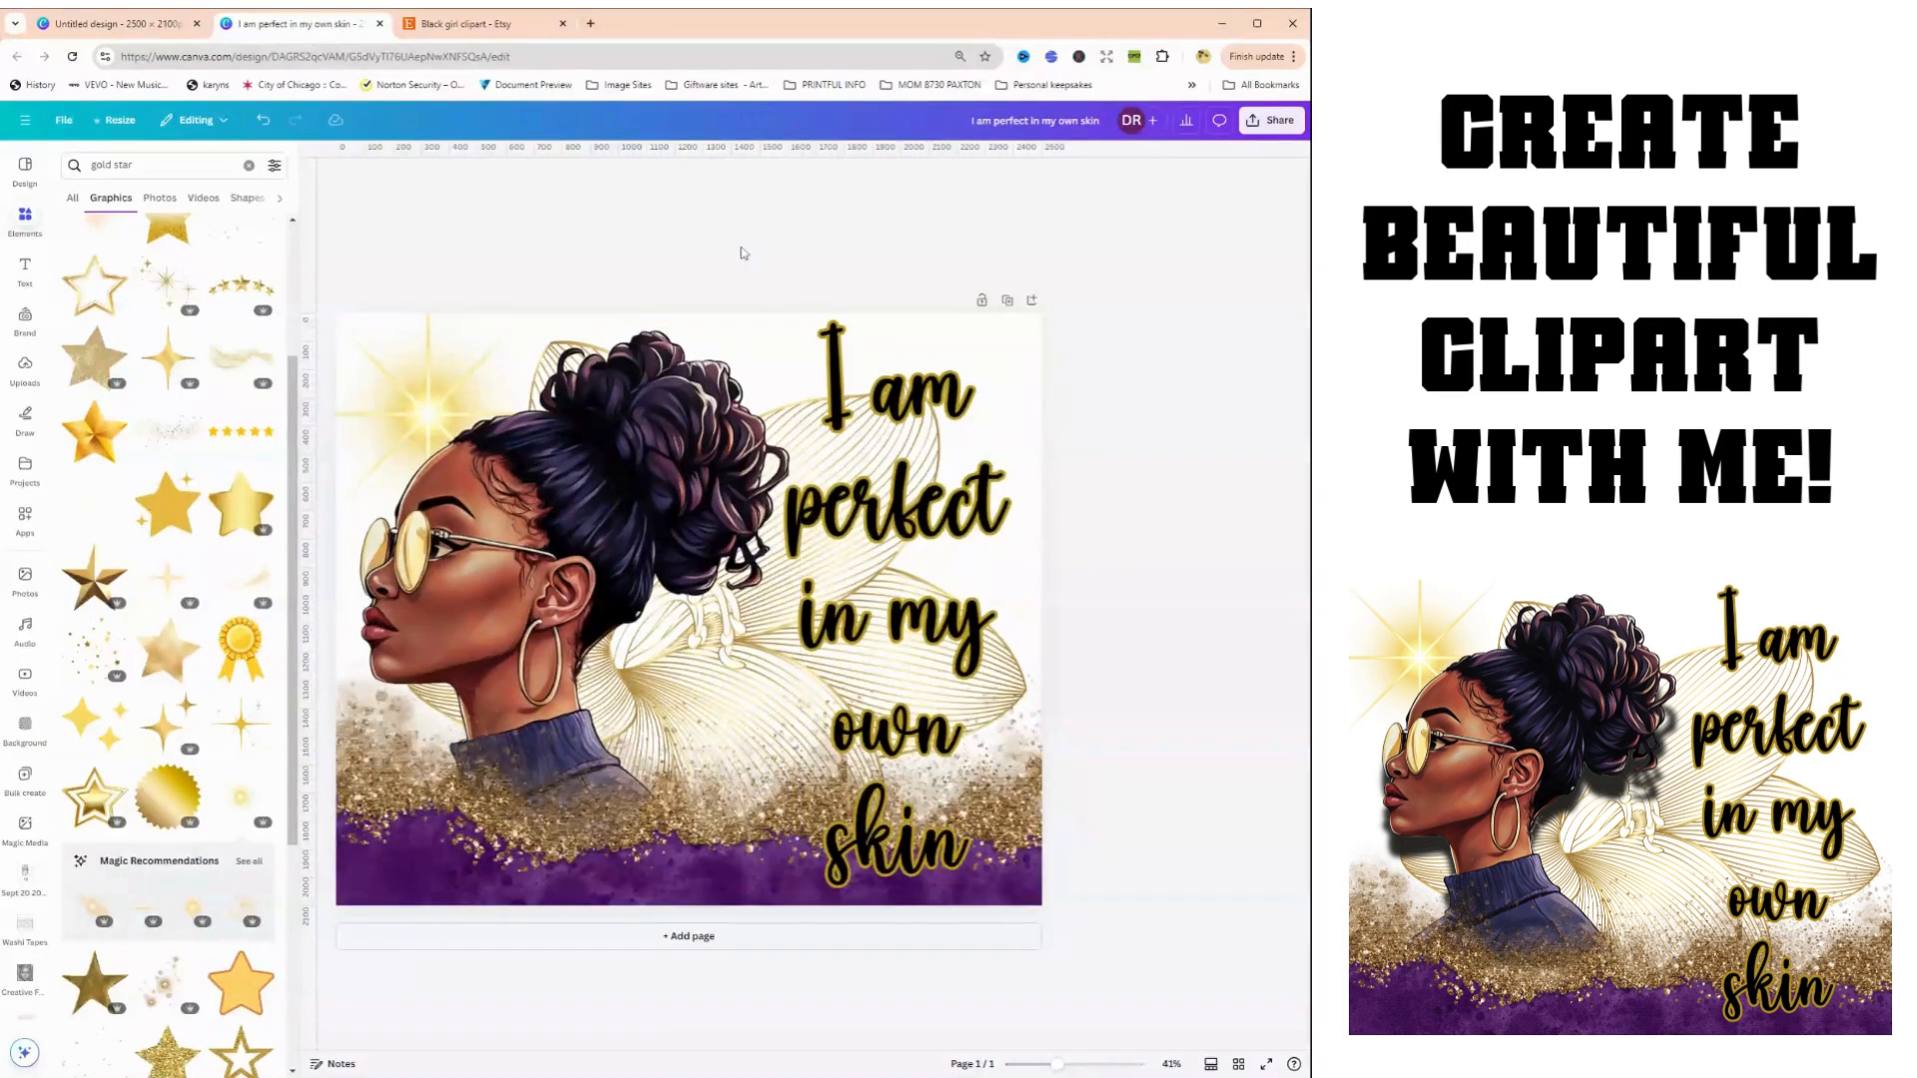
Nudge the quote text slightly left and the woman image slightly down, keeping it against the page's left edge
{"action": "left_click_drag", "start_coordinate": [985, 504], "coordinate": [983, 509]}
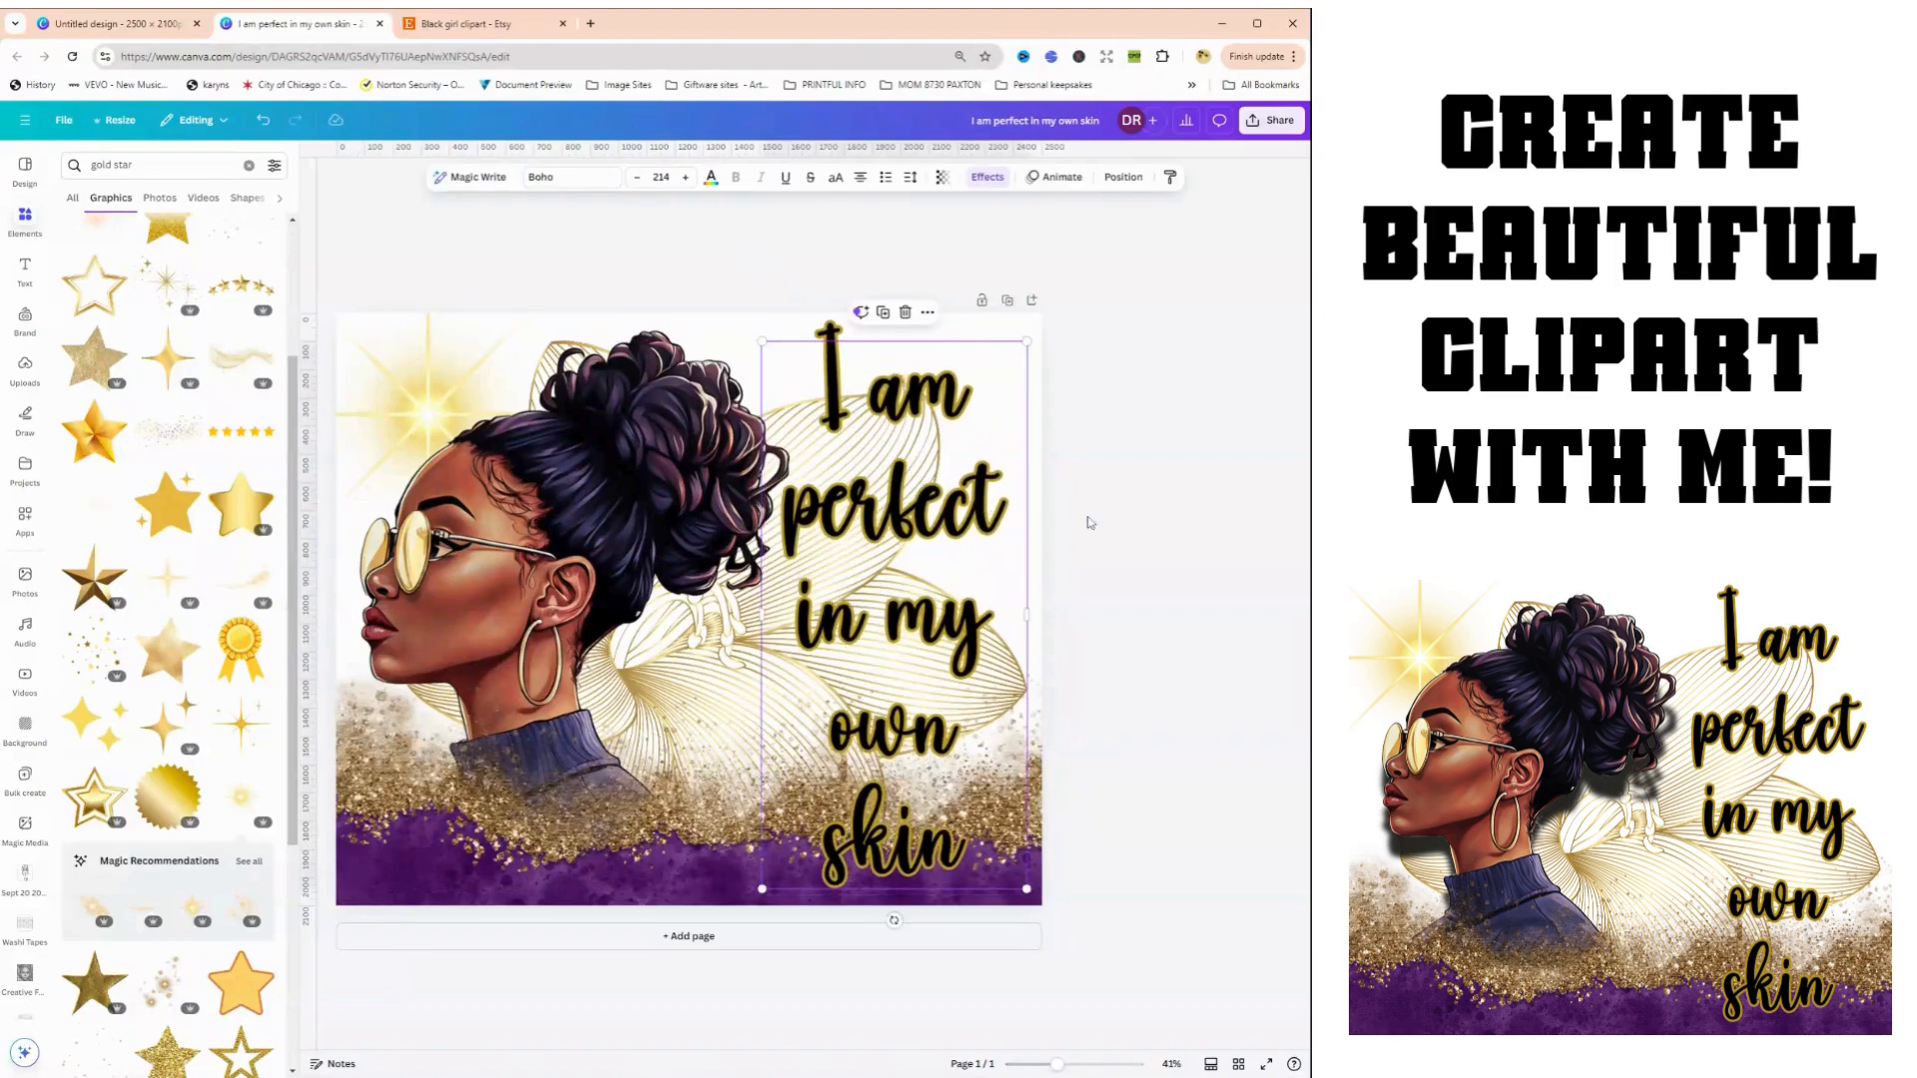
{"action": "left_click", "coordinate": [1182, 651]}
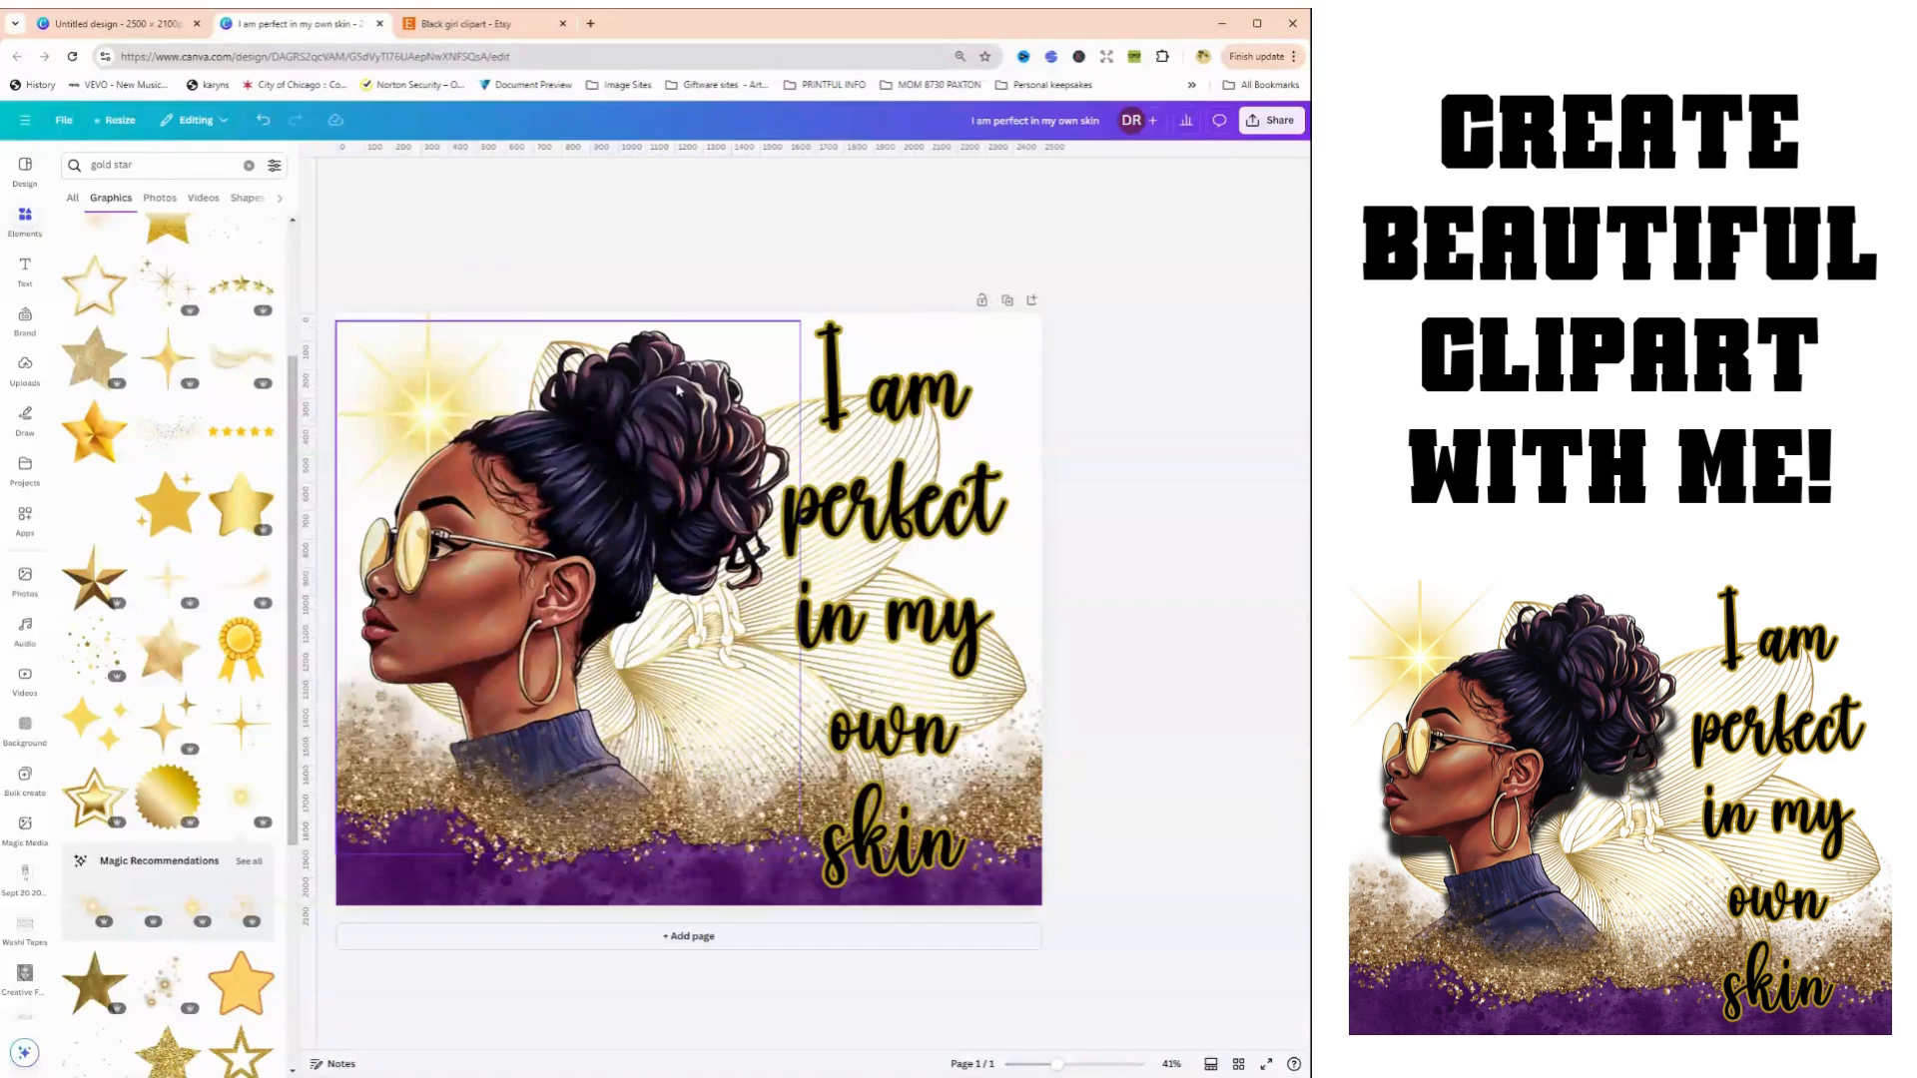
{"action": "left_click", "coordinate": [593, 432]}
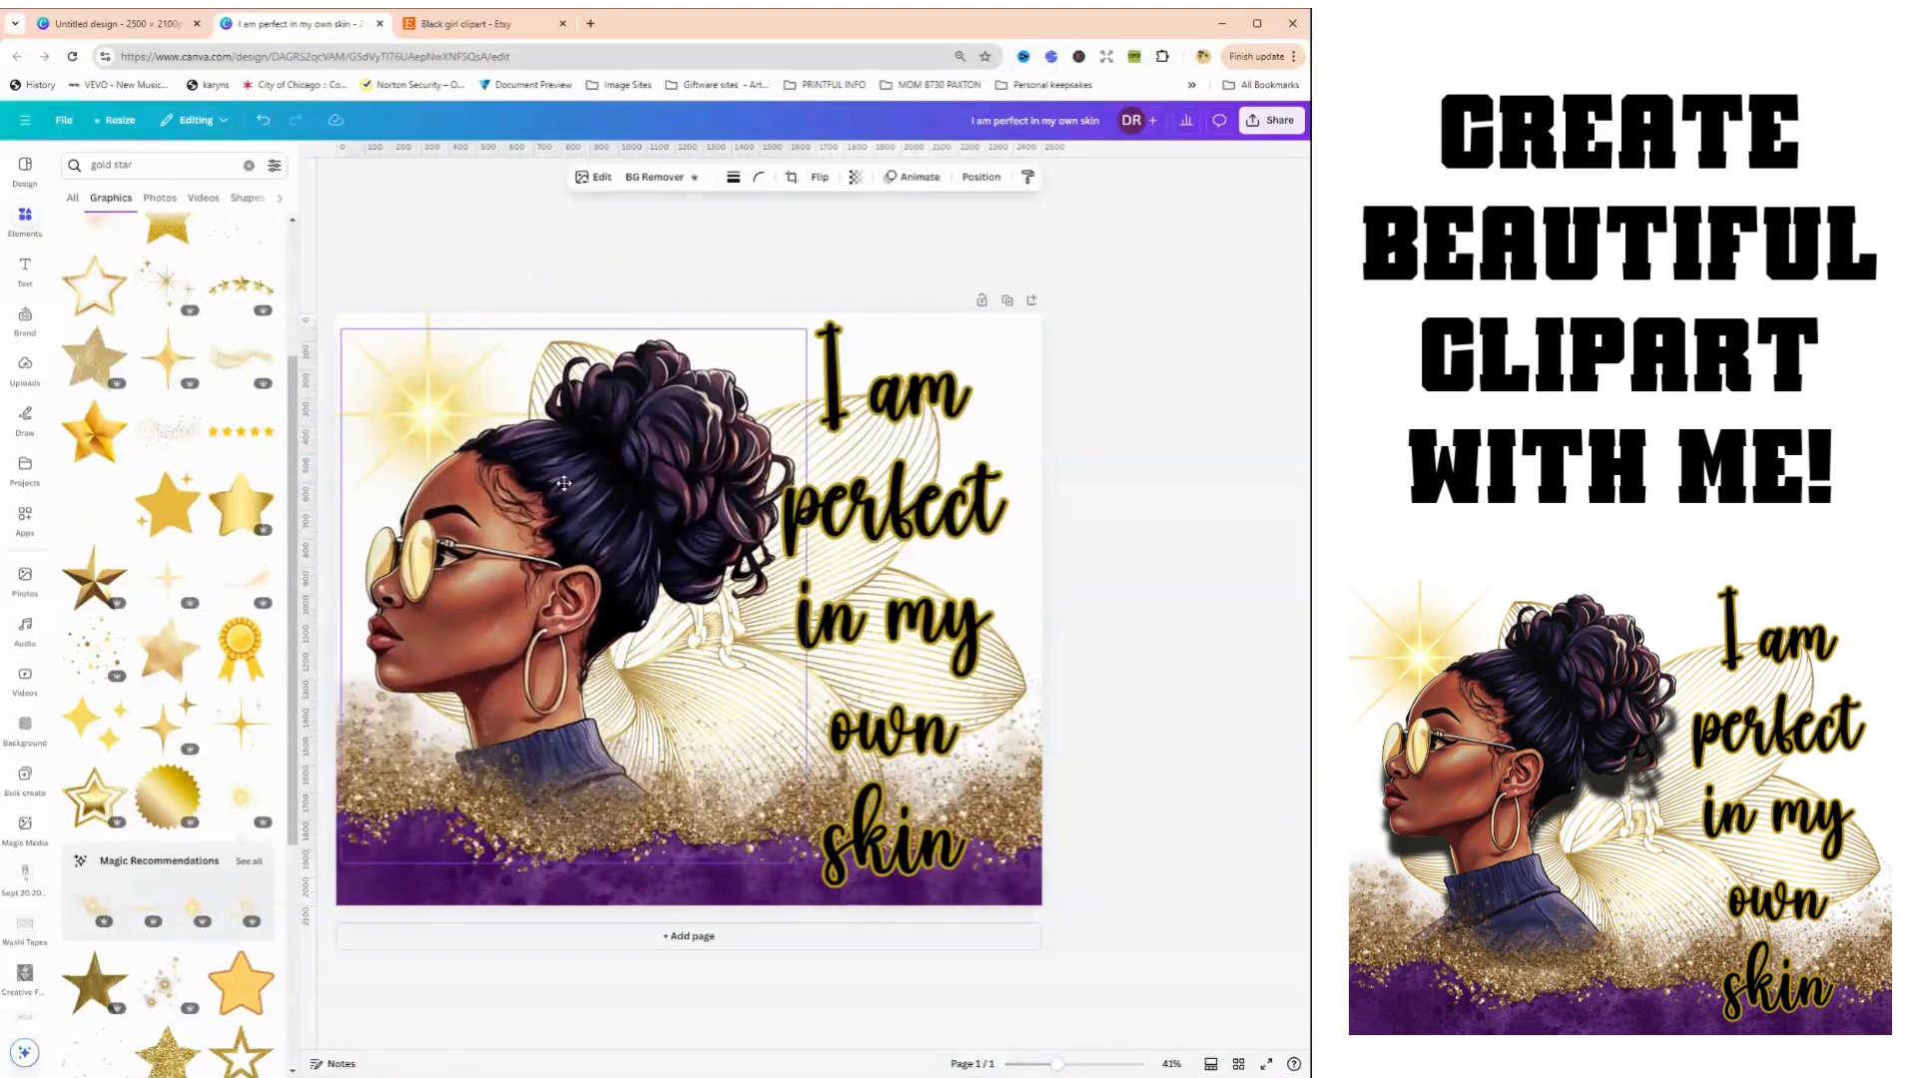
{"action": "left_click_drag", "start_coordinate": [558, 475], "coordinate": [593, 425]}
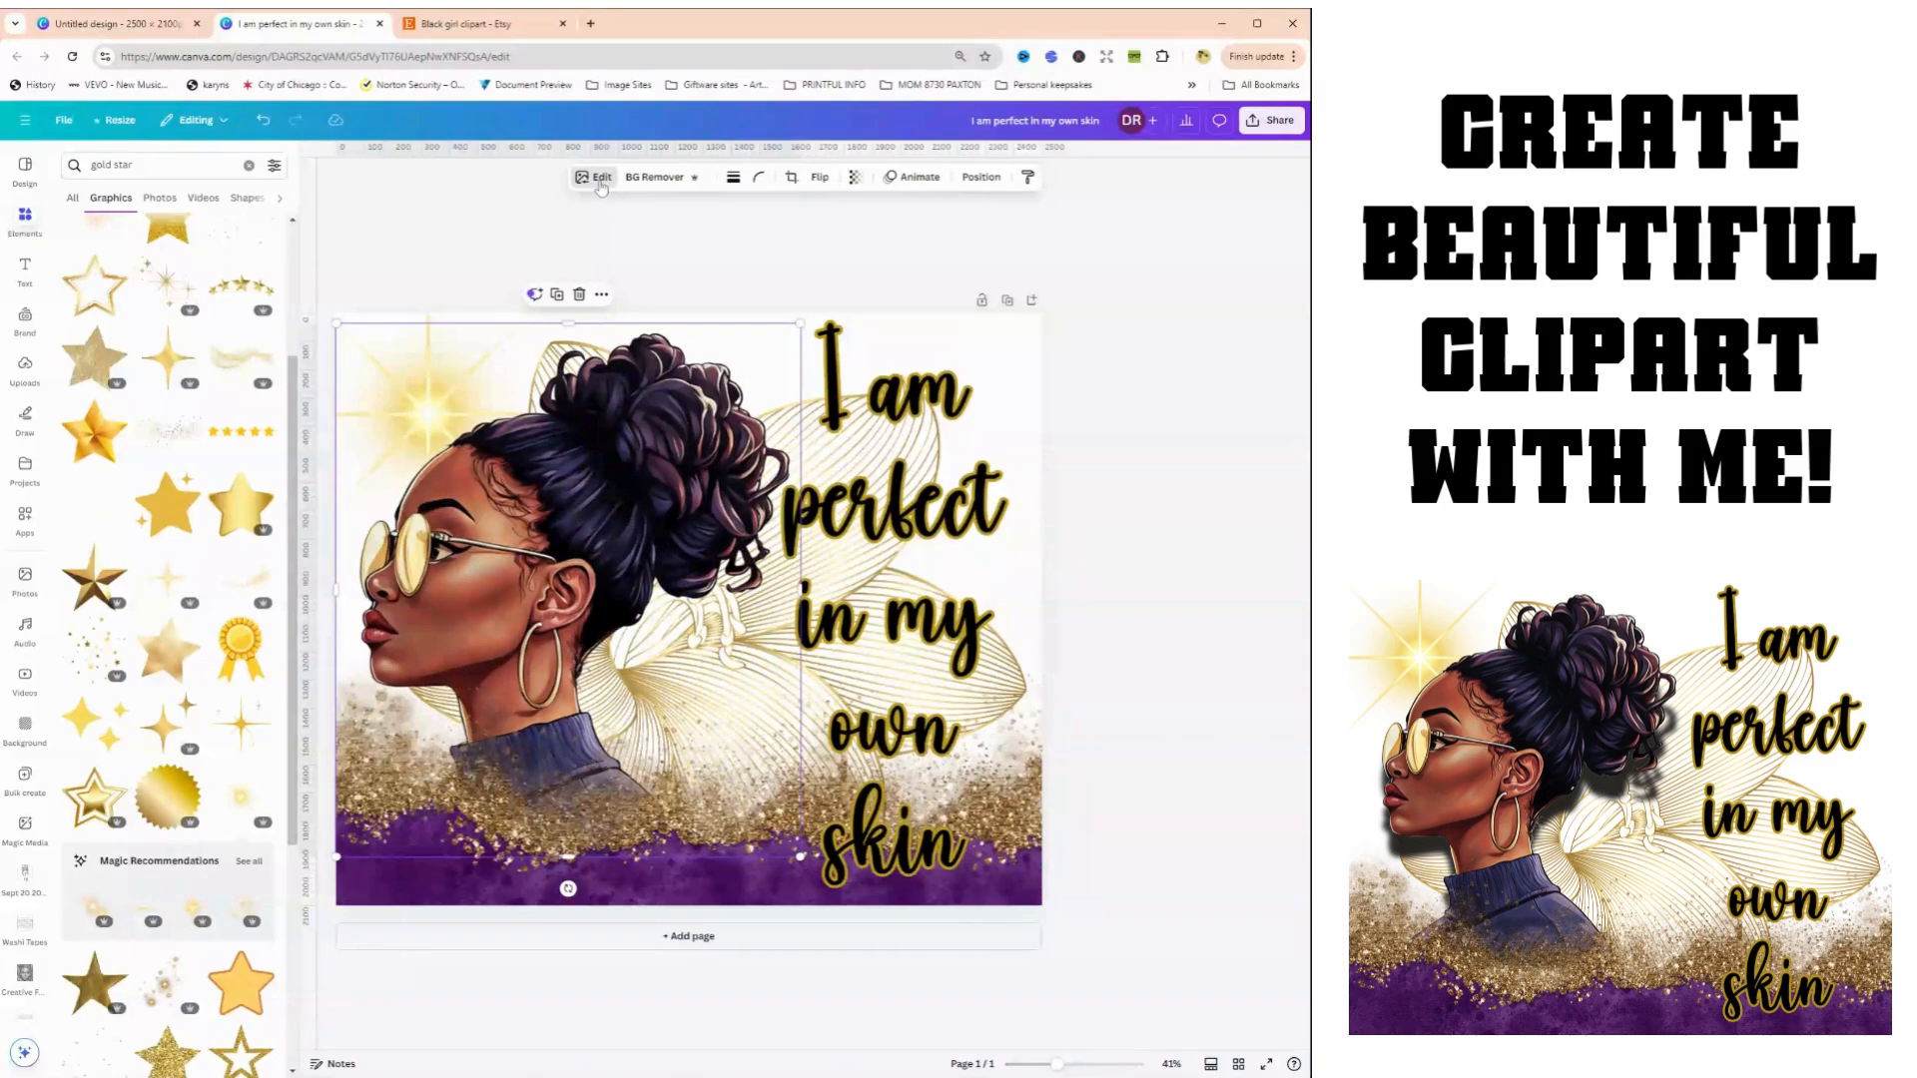
Apply a Drop shadow to the woman image and set its distance to 52
{"action": "left_click", "coordinate": [597, 178]}
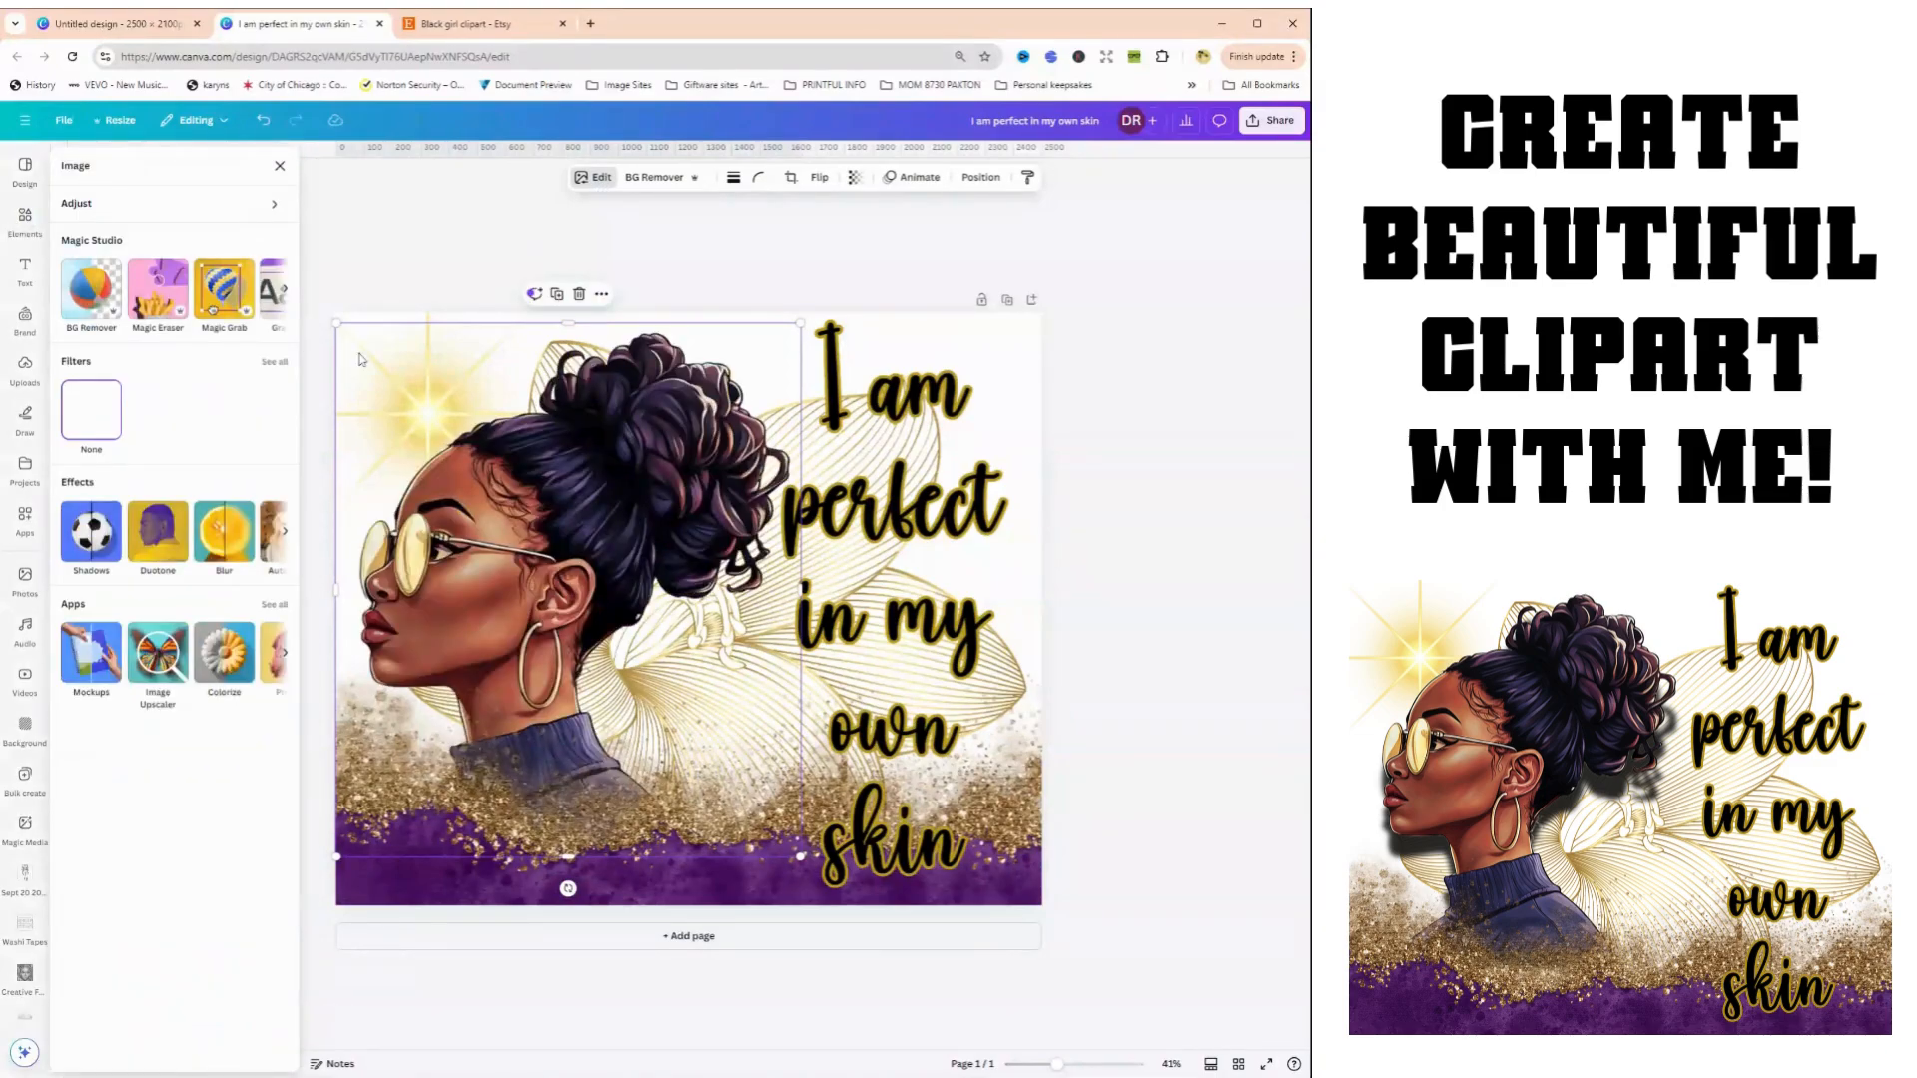
{"action": "left_click", "coordinate": [88, 539]}
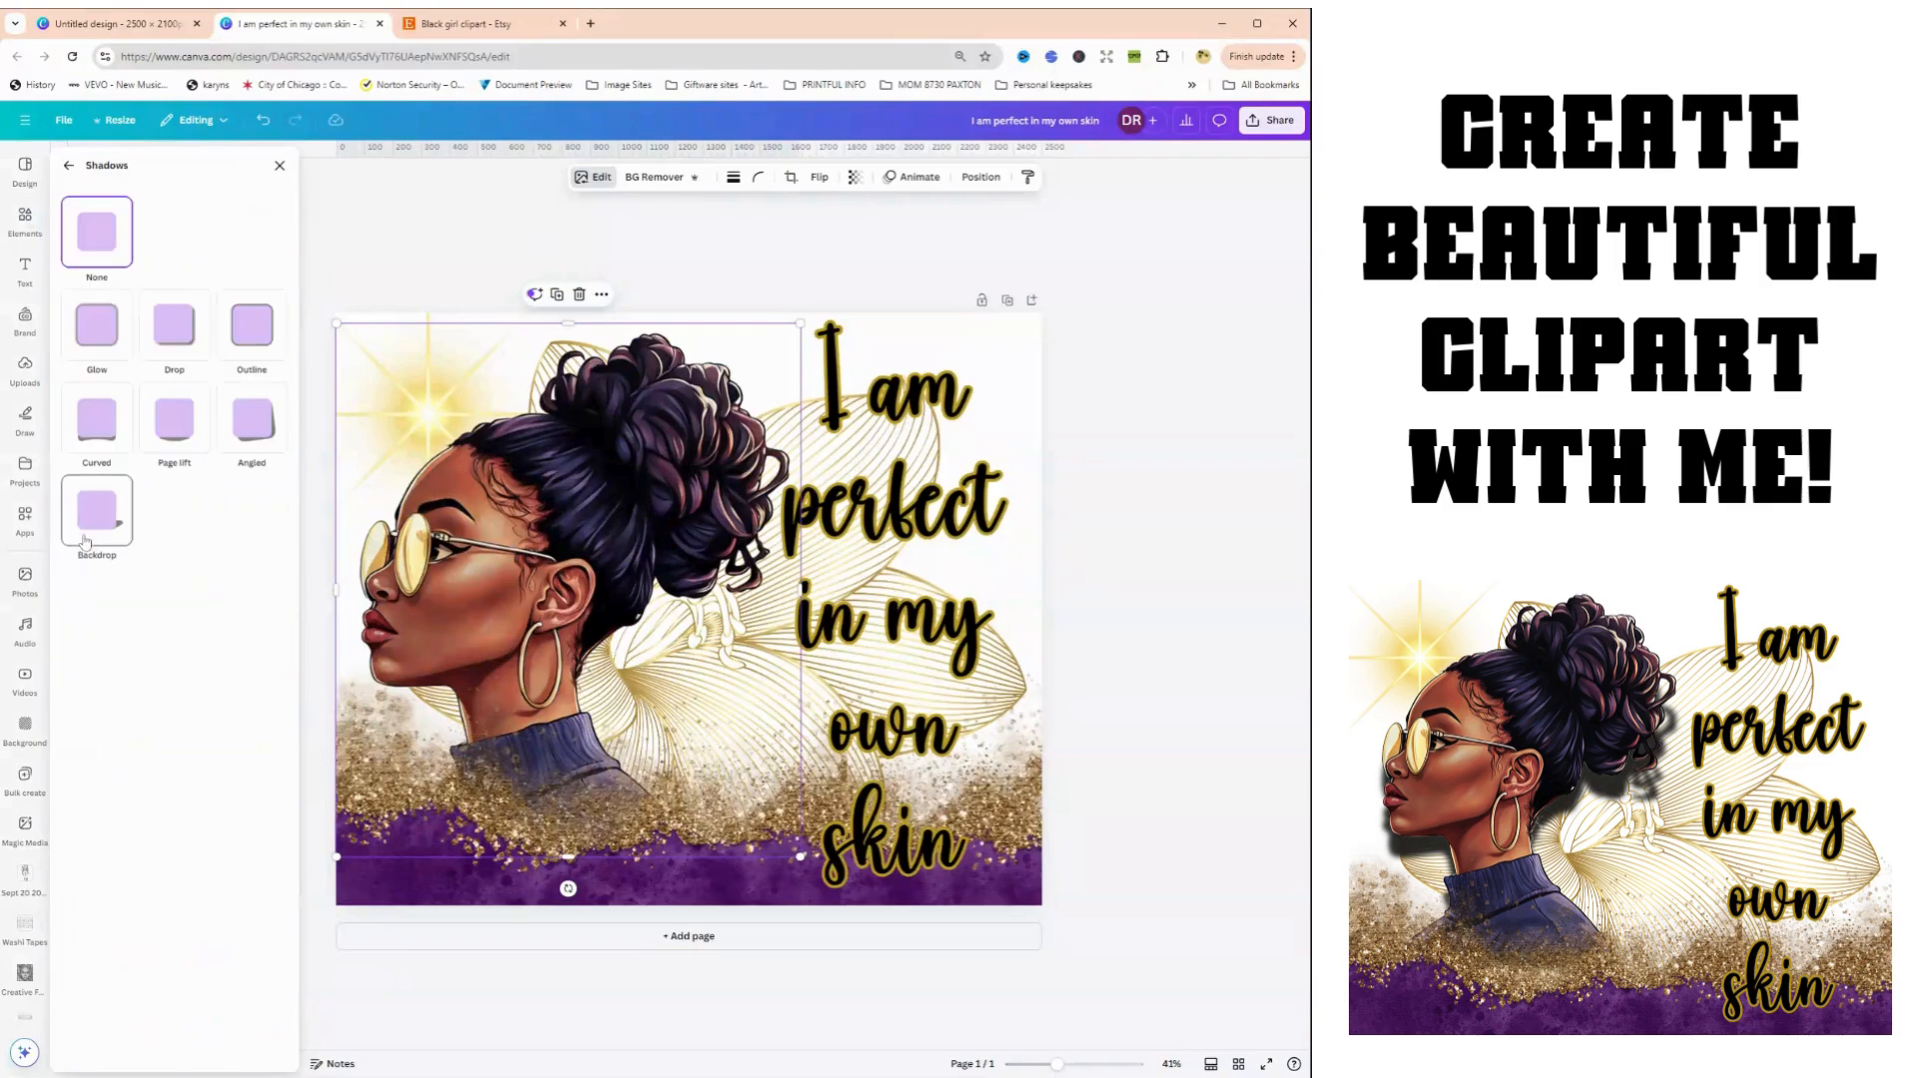
{"action": "left_click", "coordinate": [184, 333]}
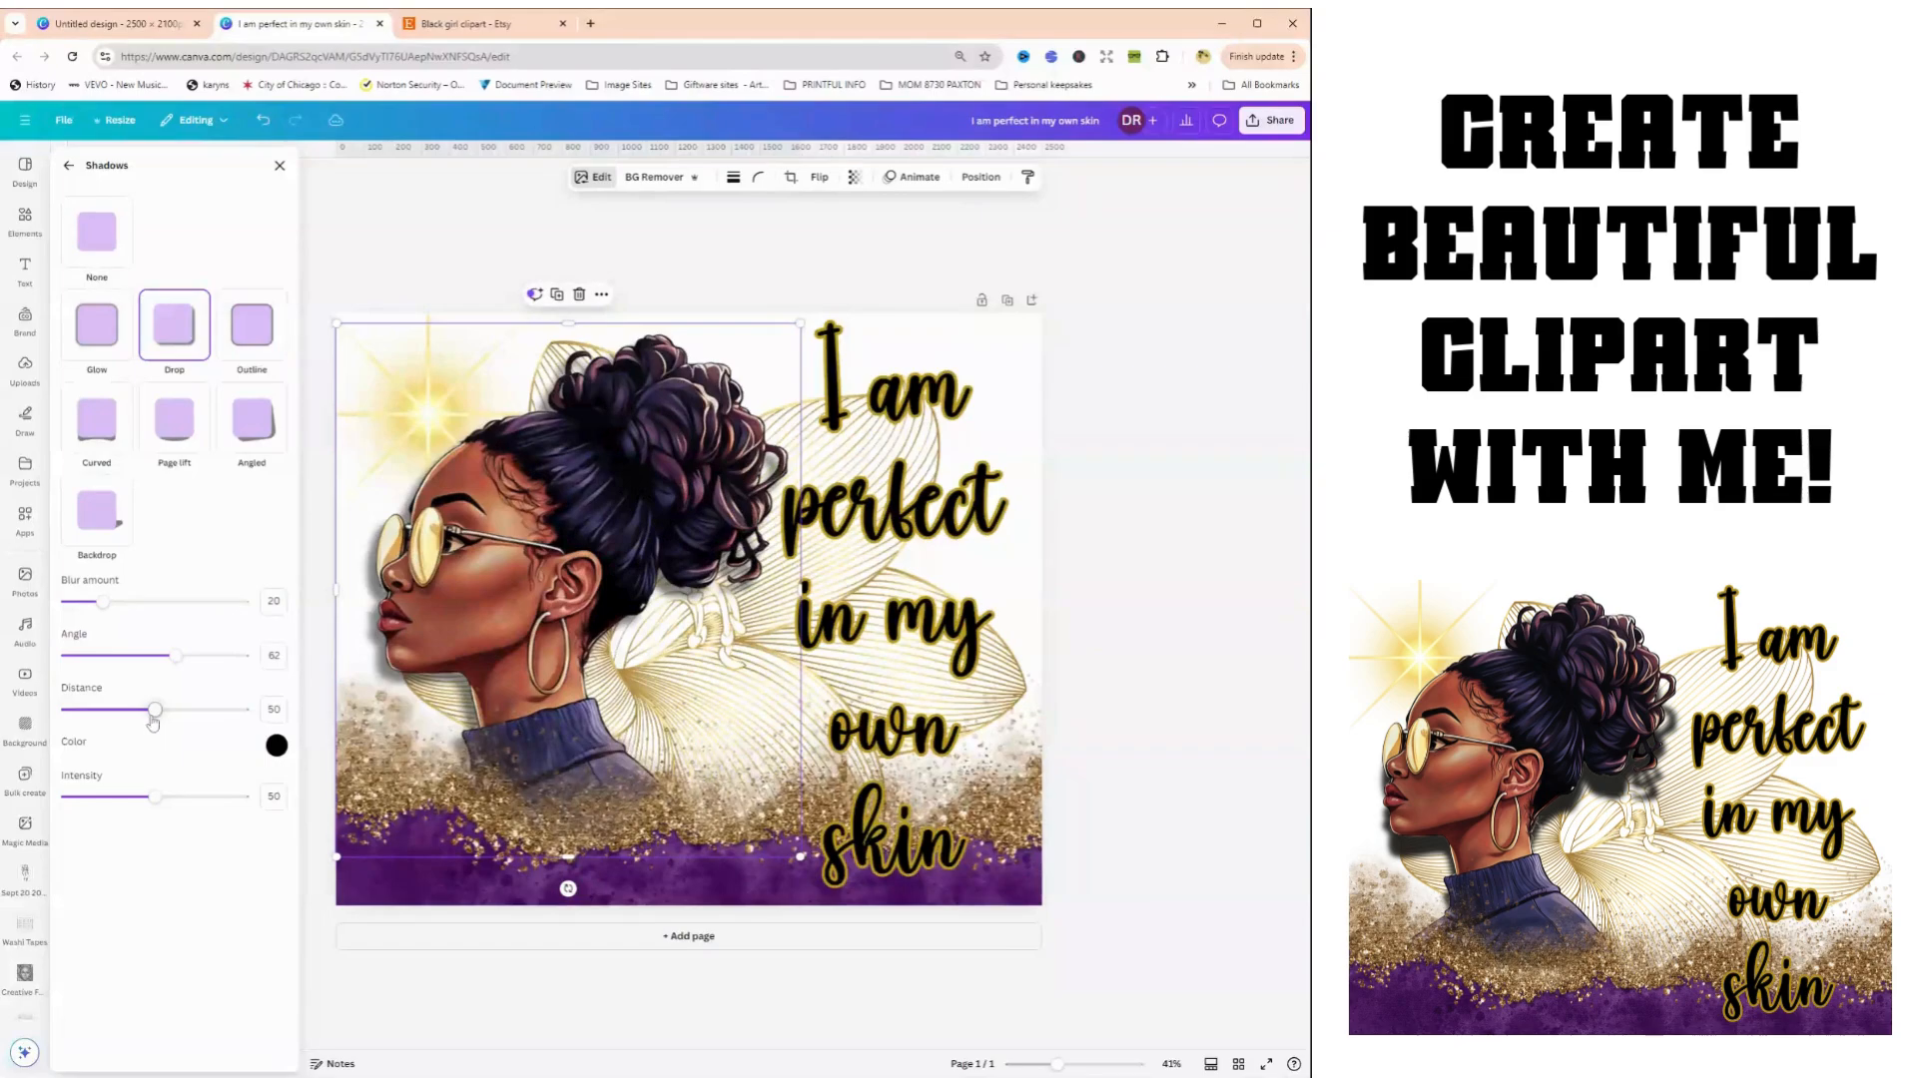
{"action": "left_click_drag", "start_coordinate": [152, 721], "coordinate": [181, 756]}
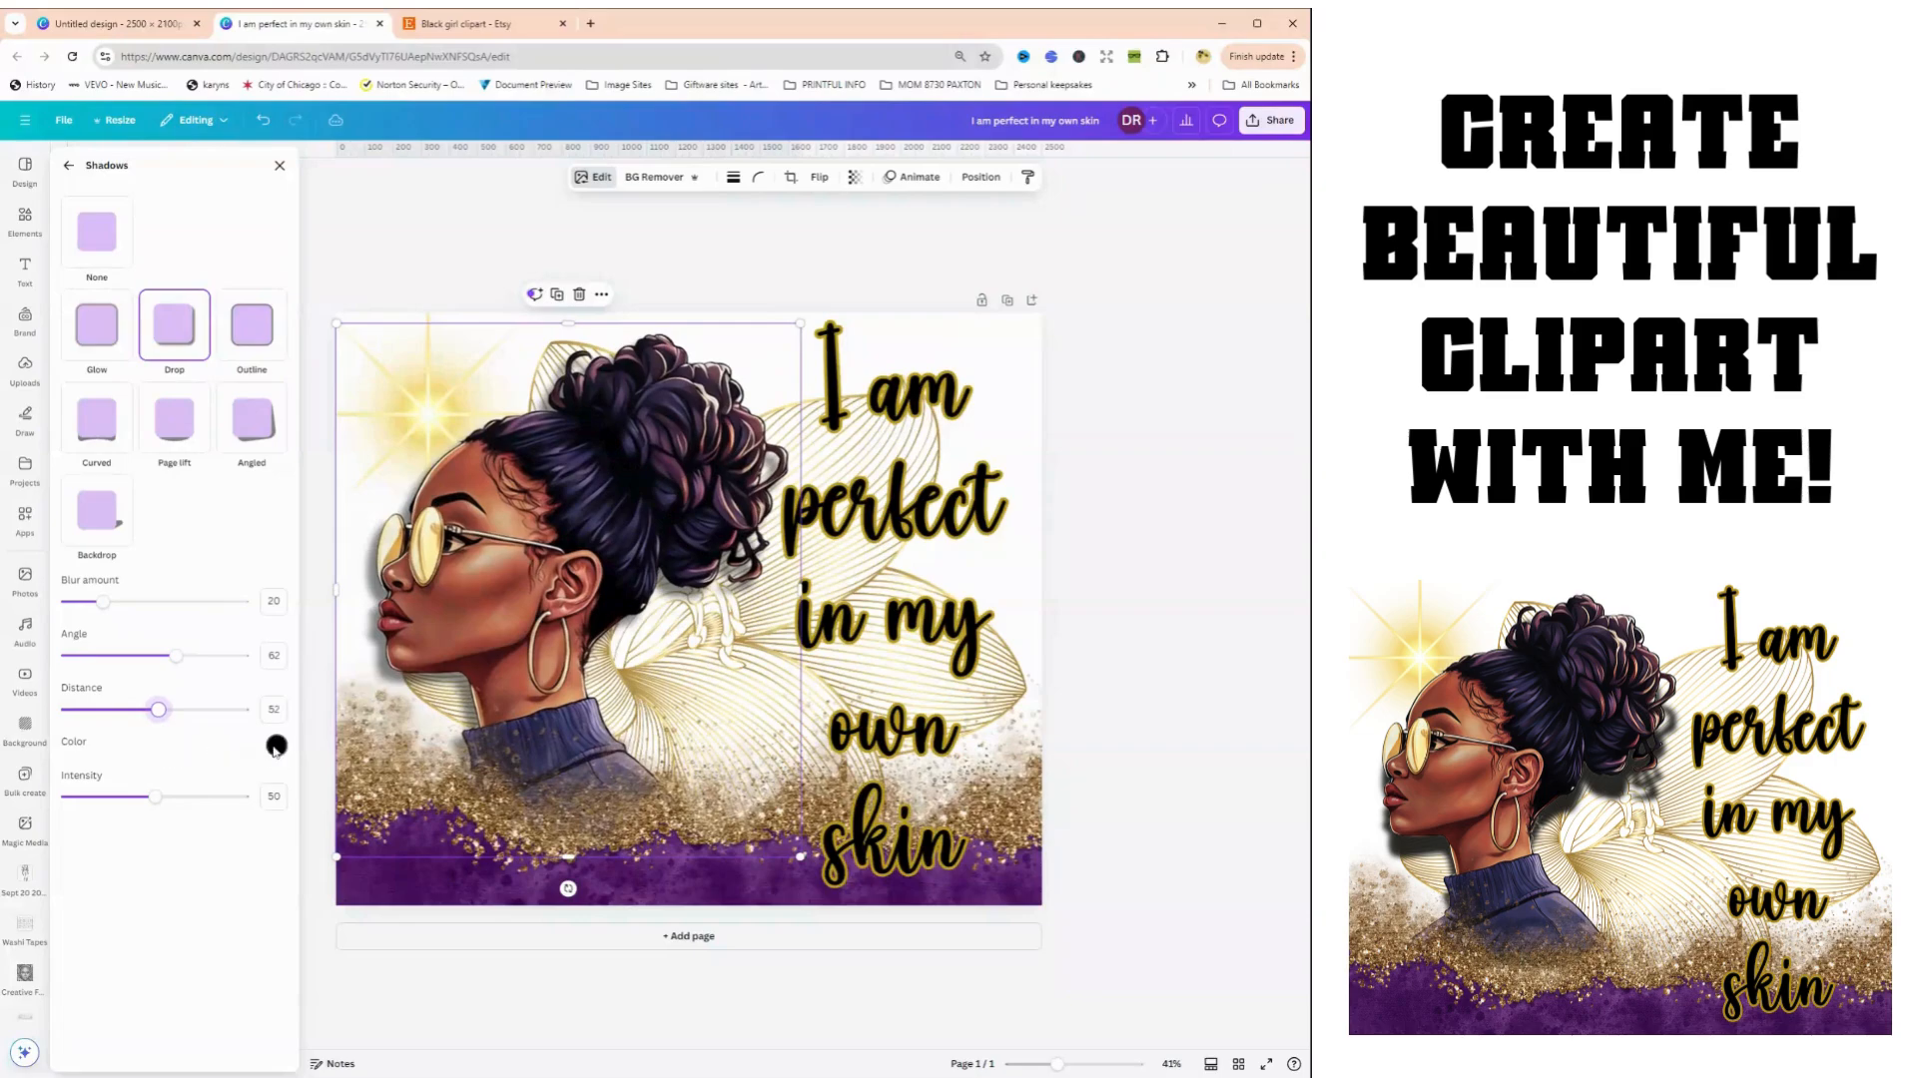
Try gold and muted grey-brown tones as the colour of the woman's drop shadow
{"action": "left_click", "coordinate": [276, 747]}
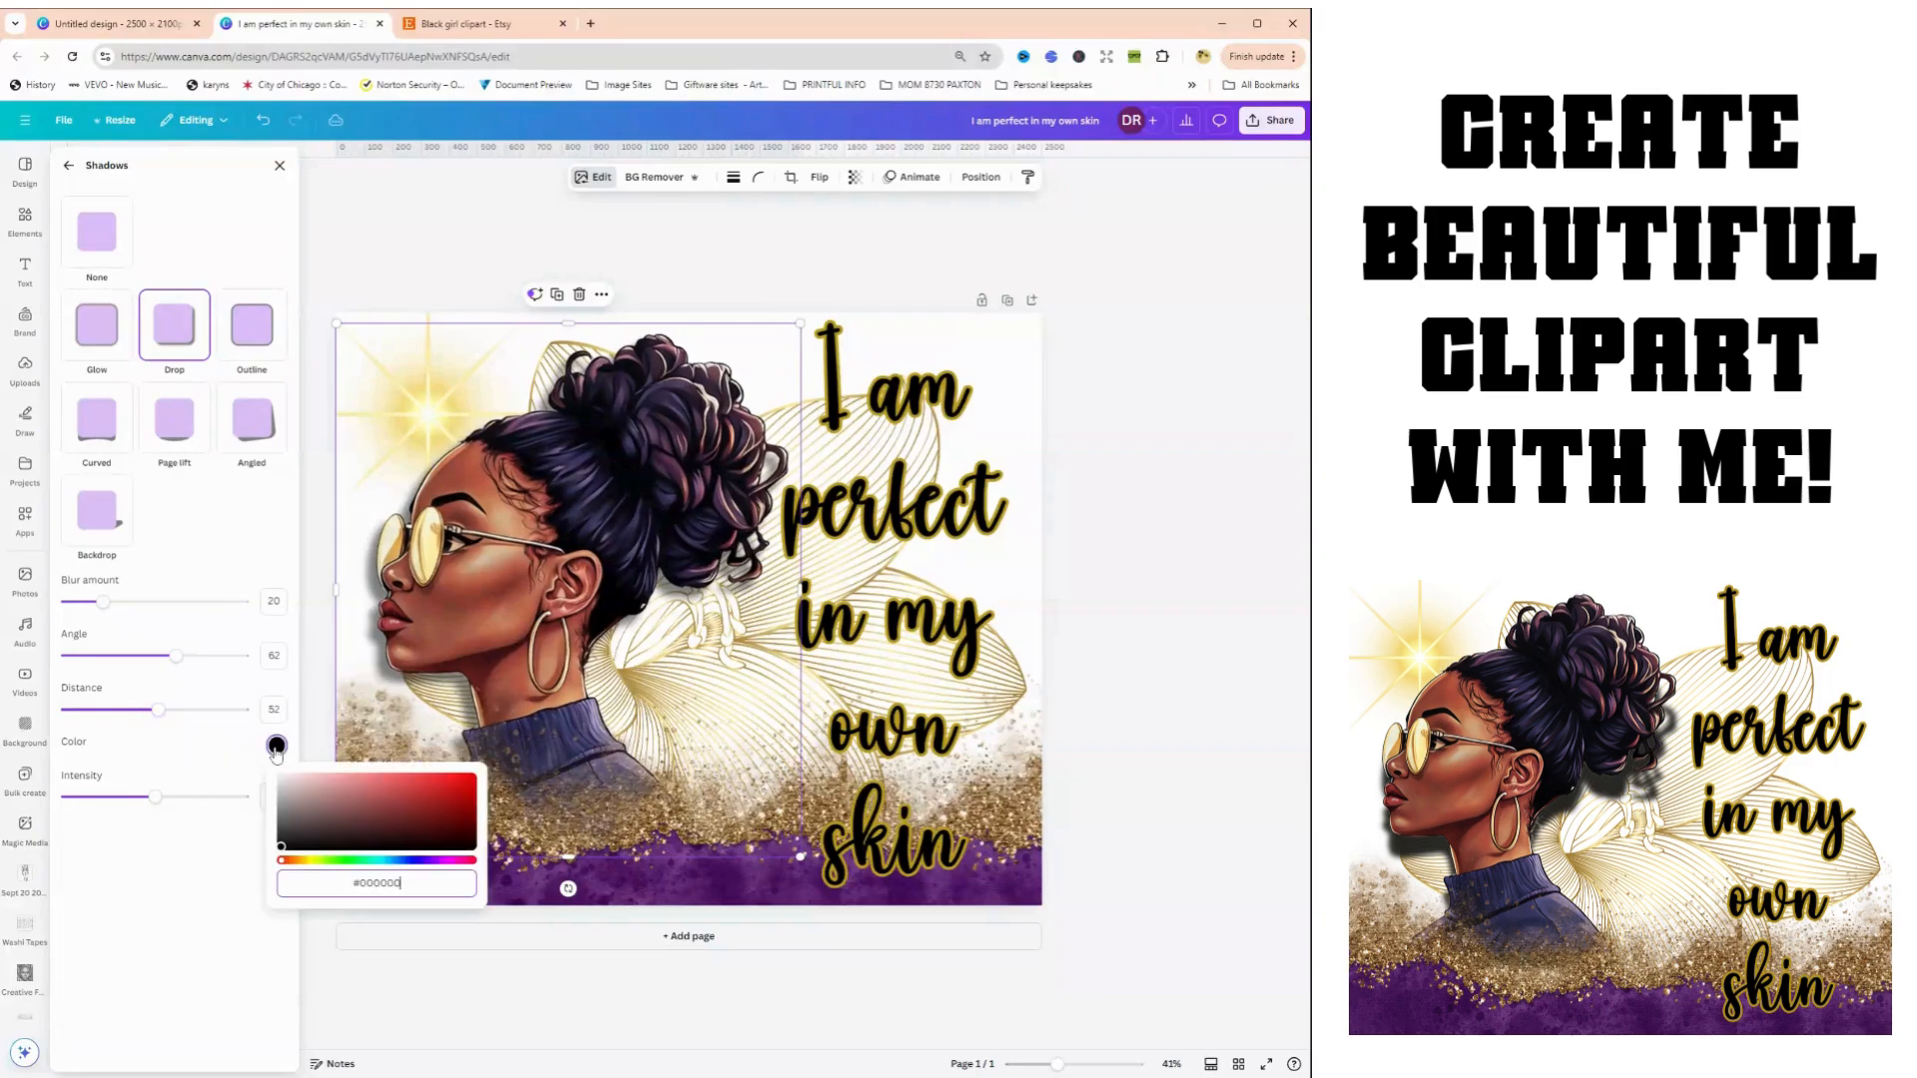
{"action": "left_click", "coordinate": [305, 859]}
{"action": "left_click", "coordinate": [431, 794]}
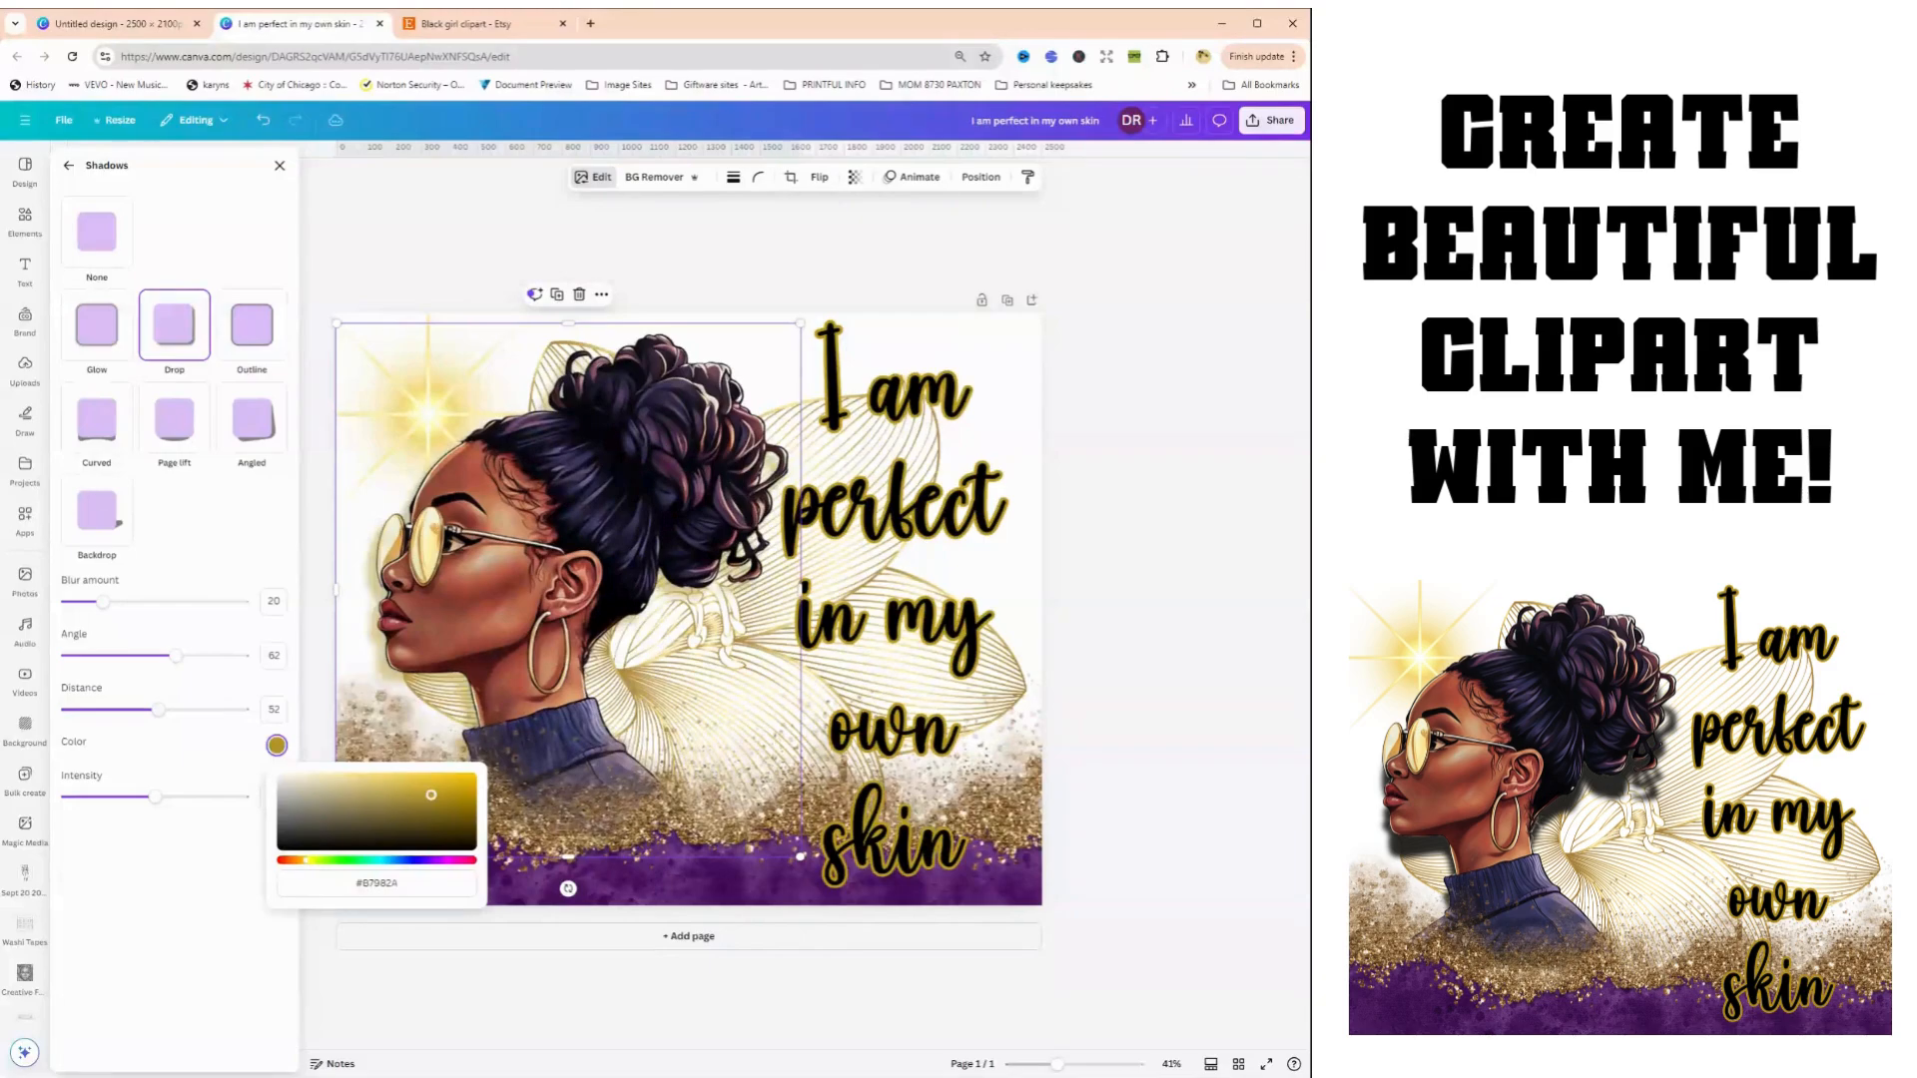
{"action": "left_click", "coordinate": [396, 778]}
{"action": "left_click", "coordinate": [444, 787]}
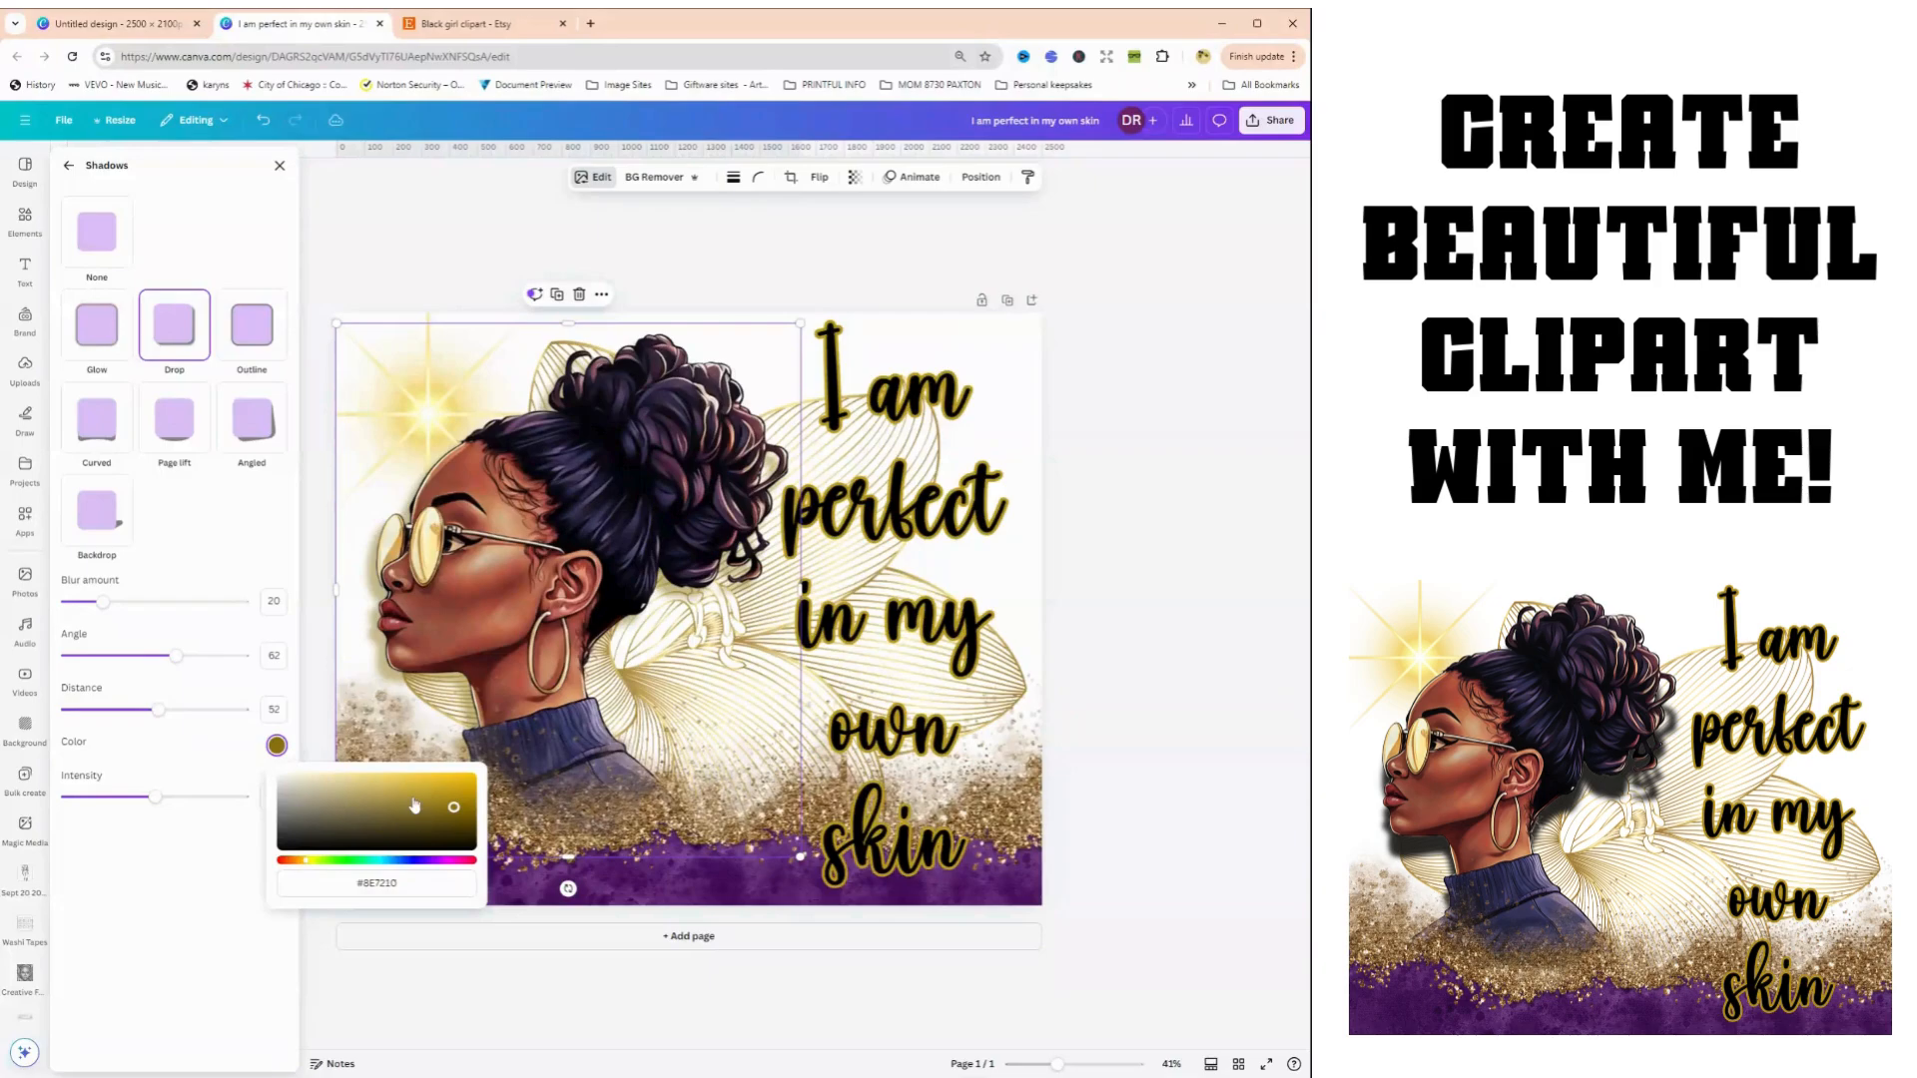
{"action": "left_click", "coordinate": [412, 791]}
{"action": "left_click_drag", "start_coordinate": [413, 795], "coordinate": [326, 817]}
{"action": "left_click", "coordinate": [193, 562]}
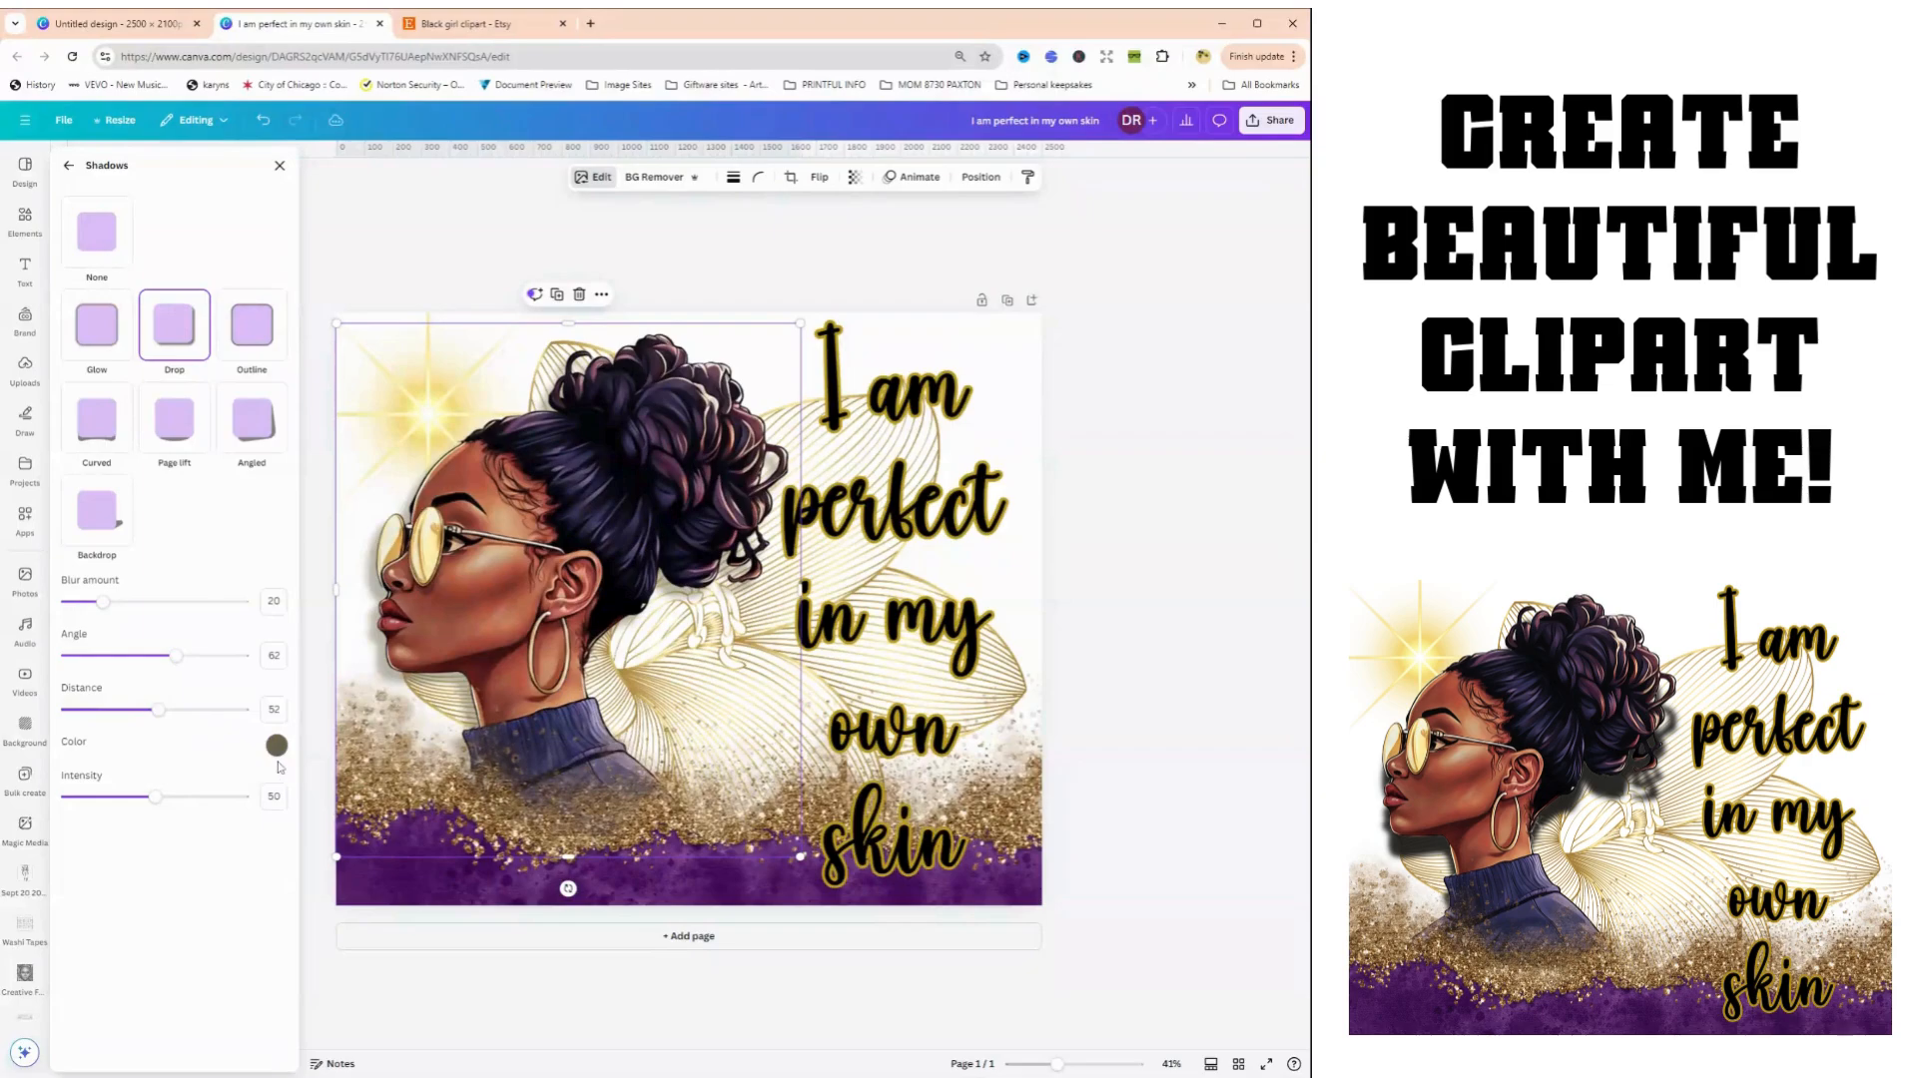
Set the woman's drop shadow to near-black #1C1C1A with an intensity of 91
{"action": "left_click", "coordinate": [276, 745]}
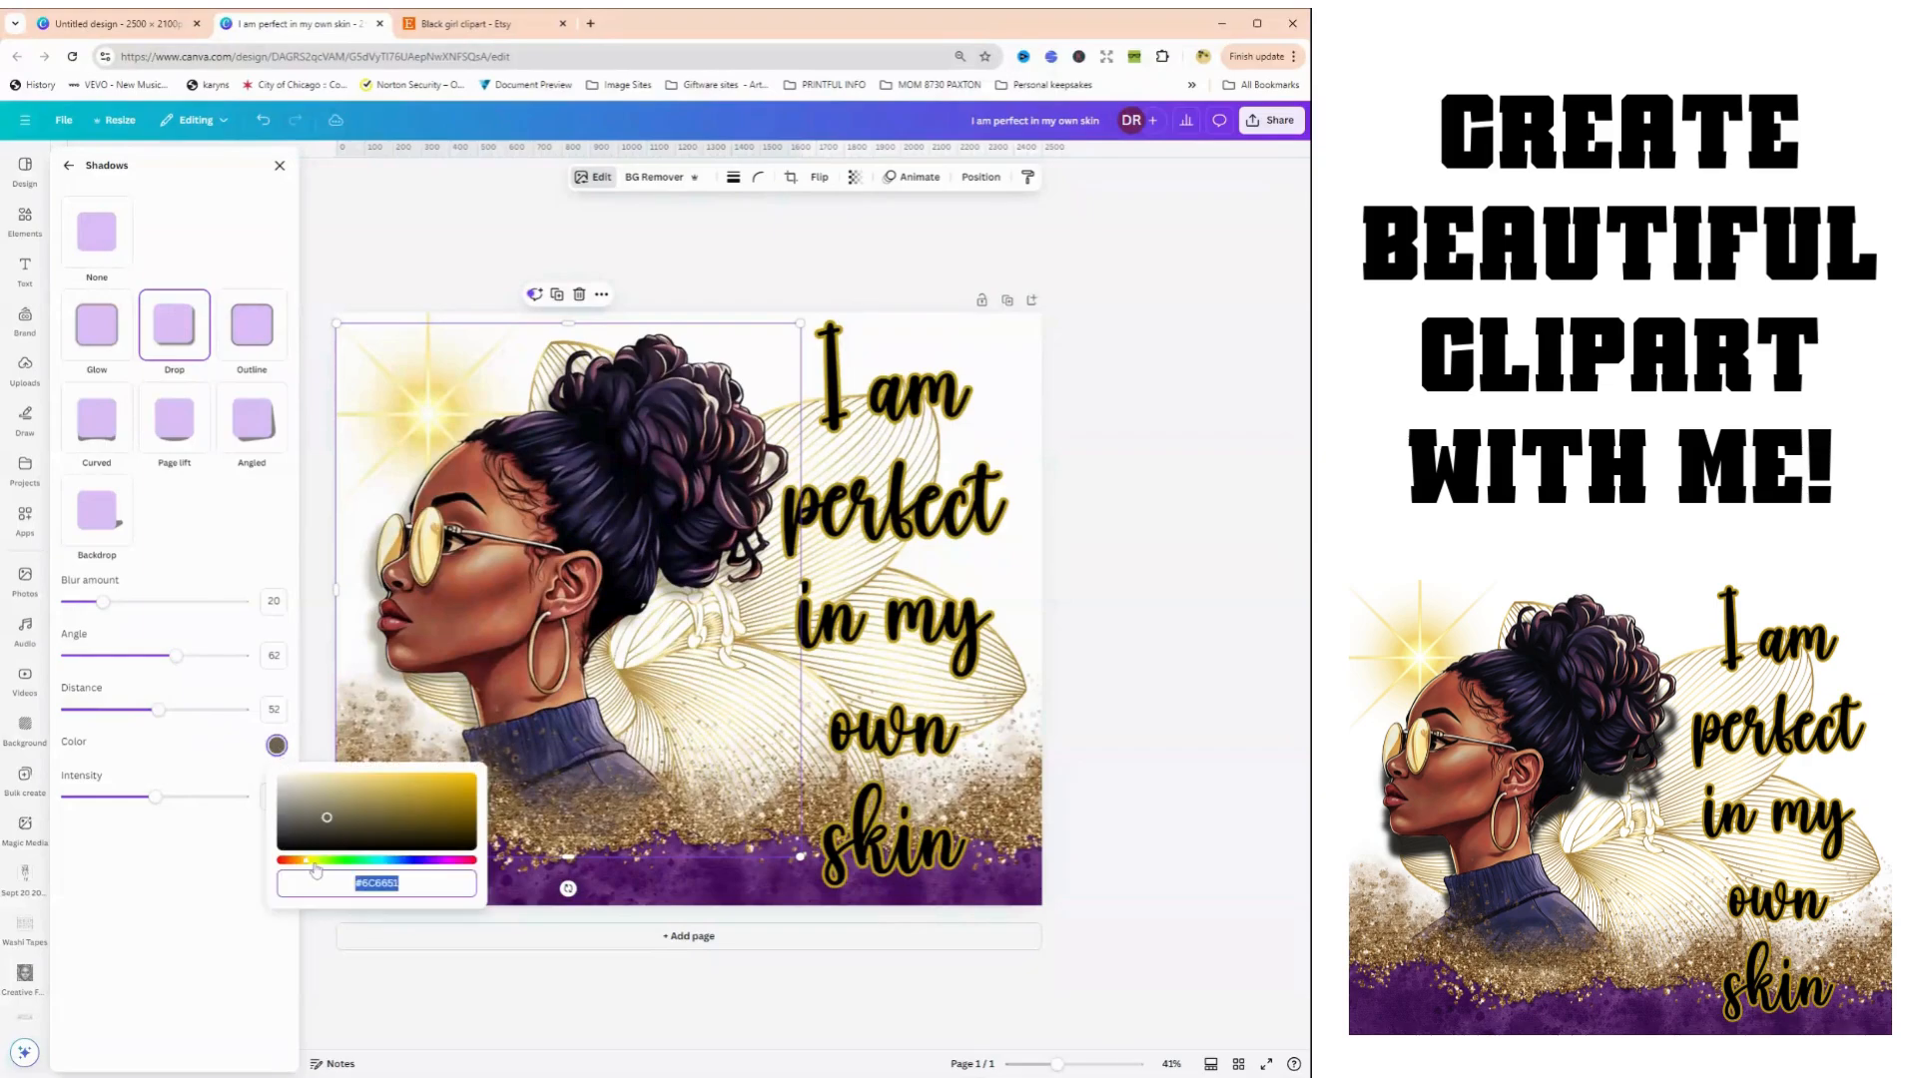
{"action": "left_click_drag", "start_coordinate": [327, 823], "coordinate": [293, 842]}
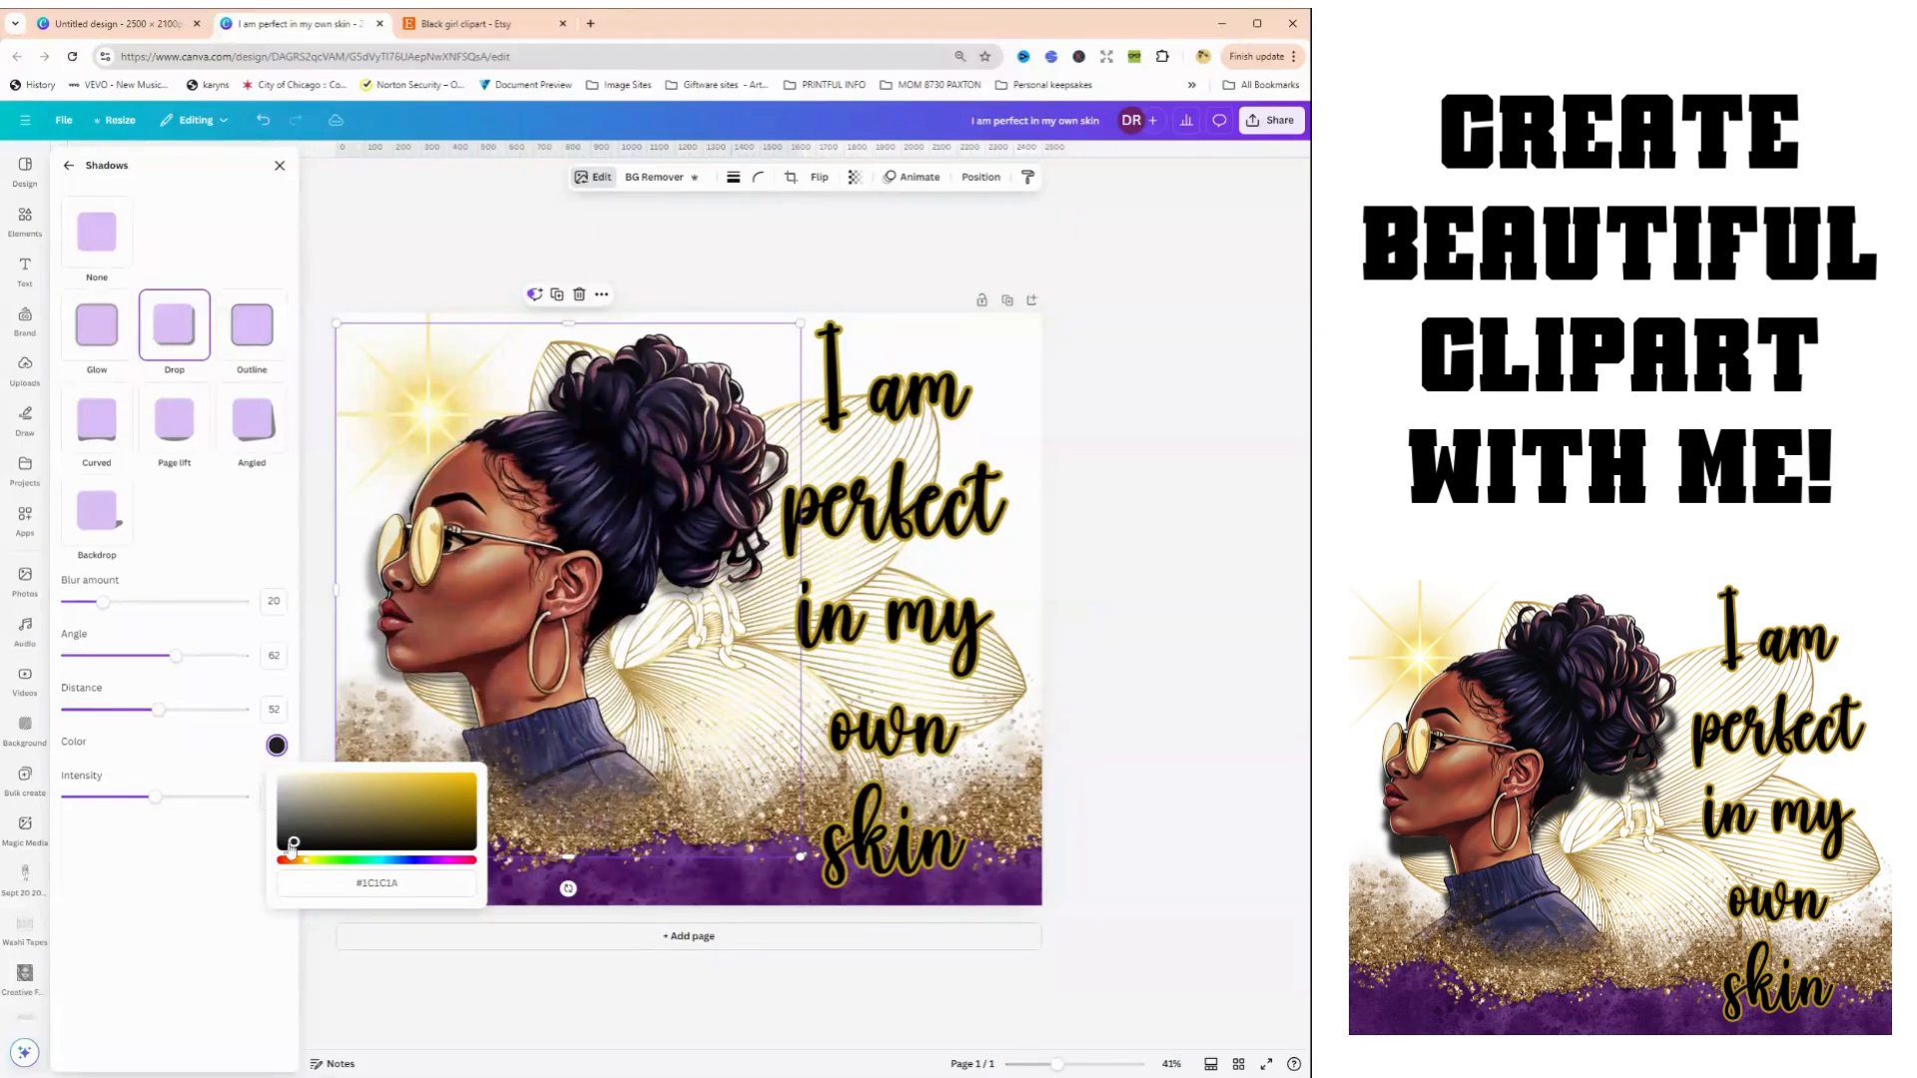
{"action": "left_click", "coordinate": [146, 866]}
{"action": "left_click_drag", "start_coordinate": [155, 797], "coordinate": [229, 810]}
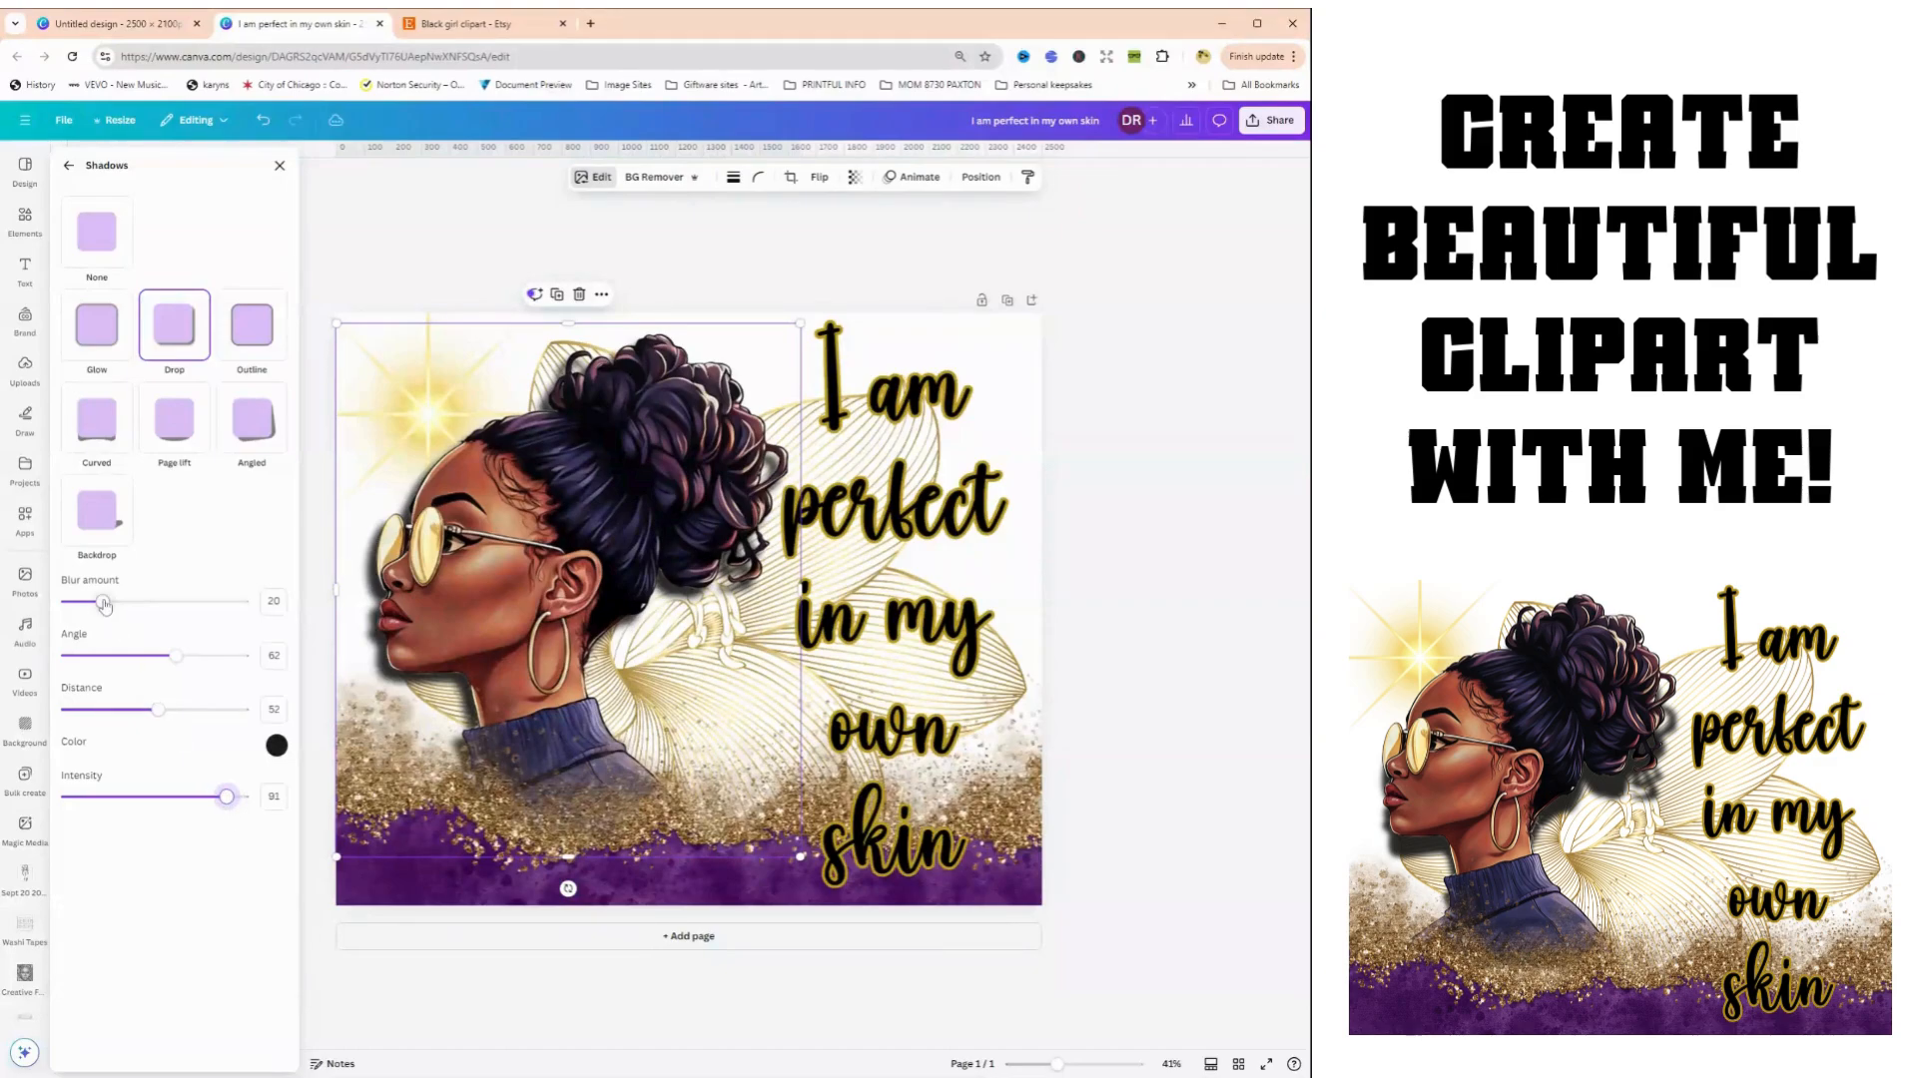
Try a blur amount of 29 on the woman's drop shadow, and compare the Angled, Glow, Drop and Curved shadow styles
{"action": "mouse_move", "coordinate": [103, 602]}
{"action": "left_mouse_down"}
{"action": "mouse_move", "coordinate": [164, 603]}
{"action": "mouse_move", "coordinate": [112, 603]}
{"action": "left_mouse_up"}
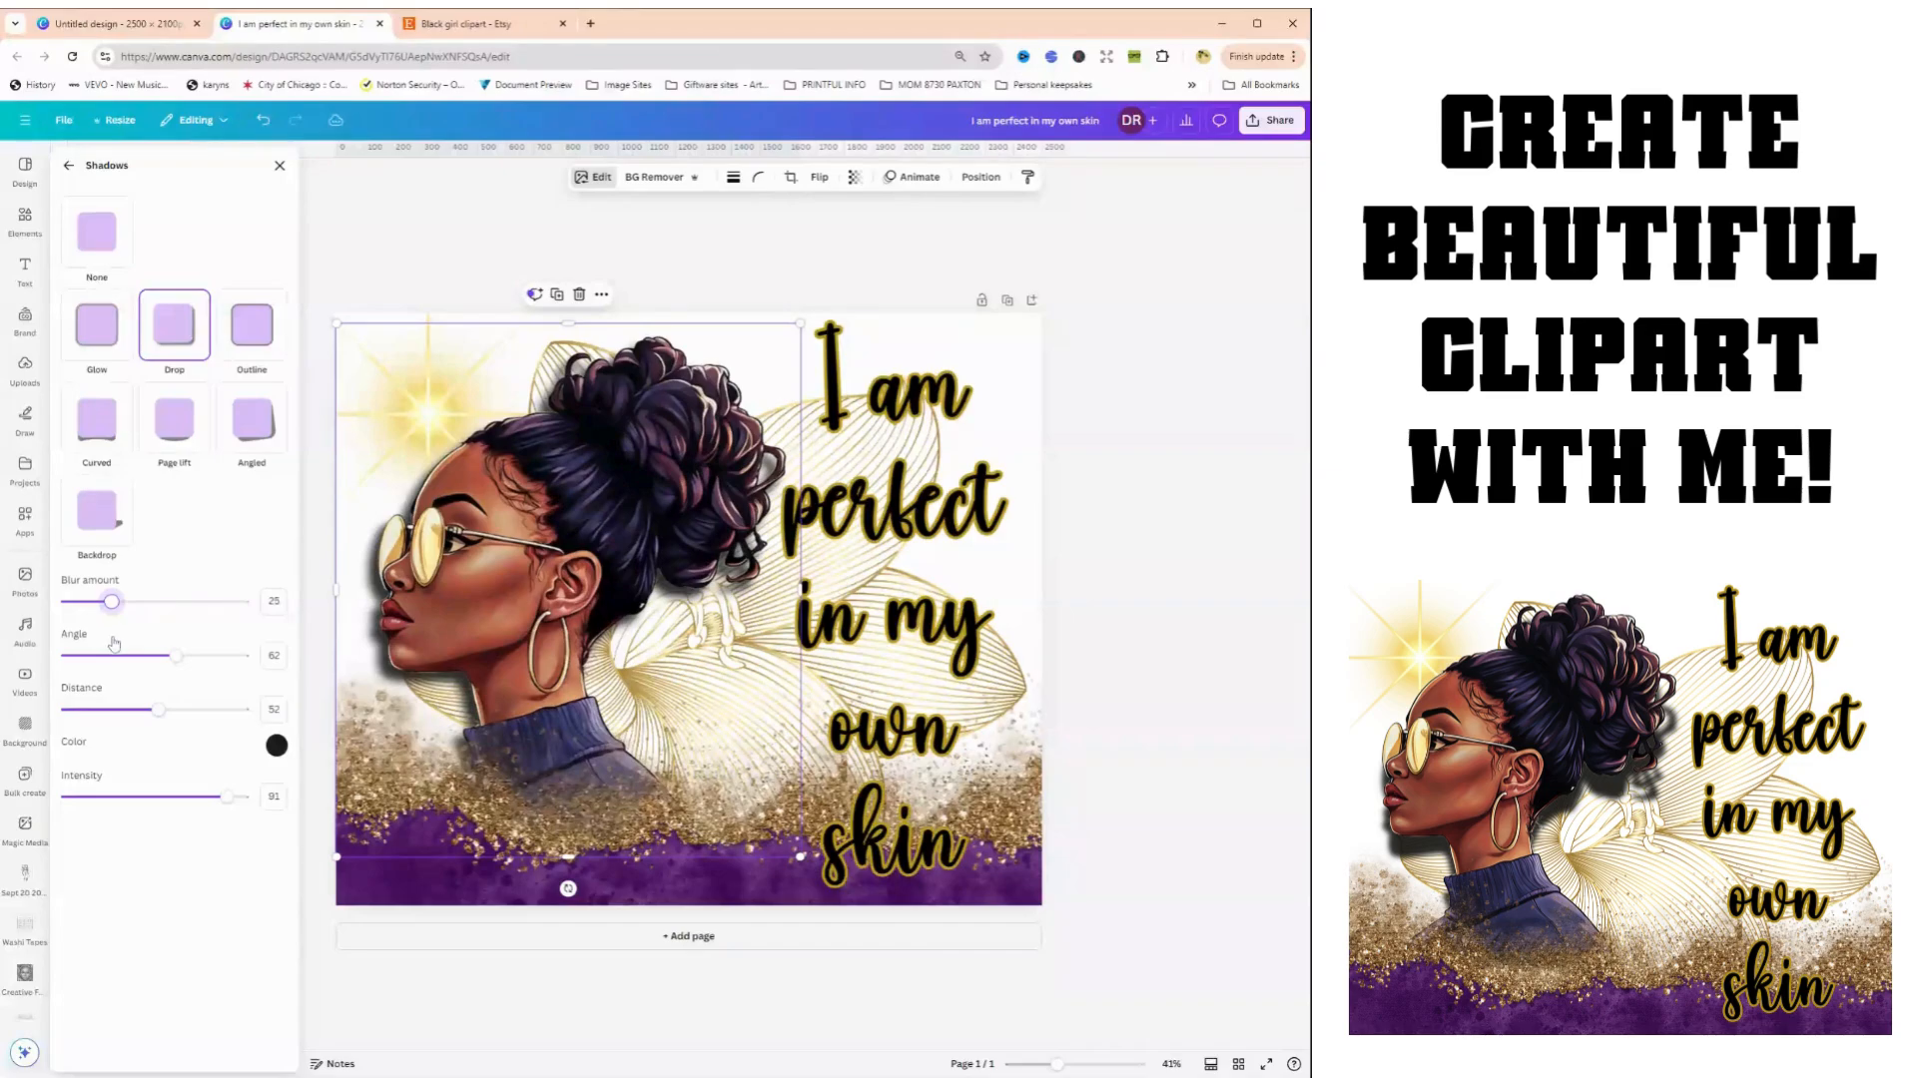
{"action": "left_click_drag", "start_coordinate": [114, 644], "coordinate": [120, 644]}
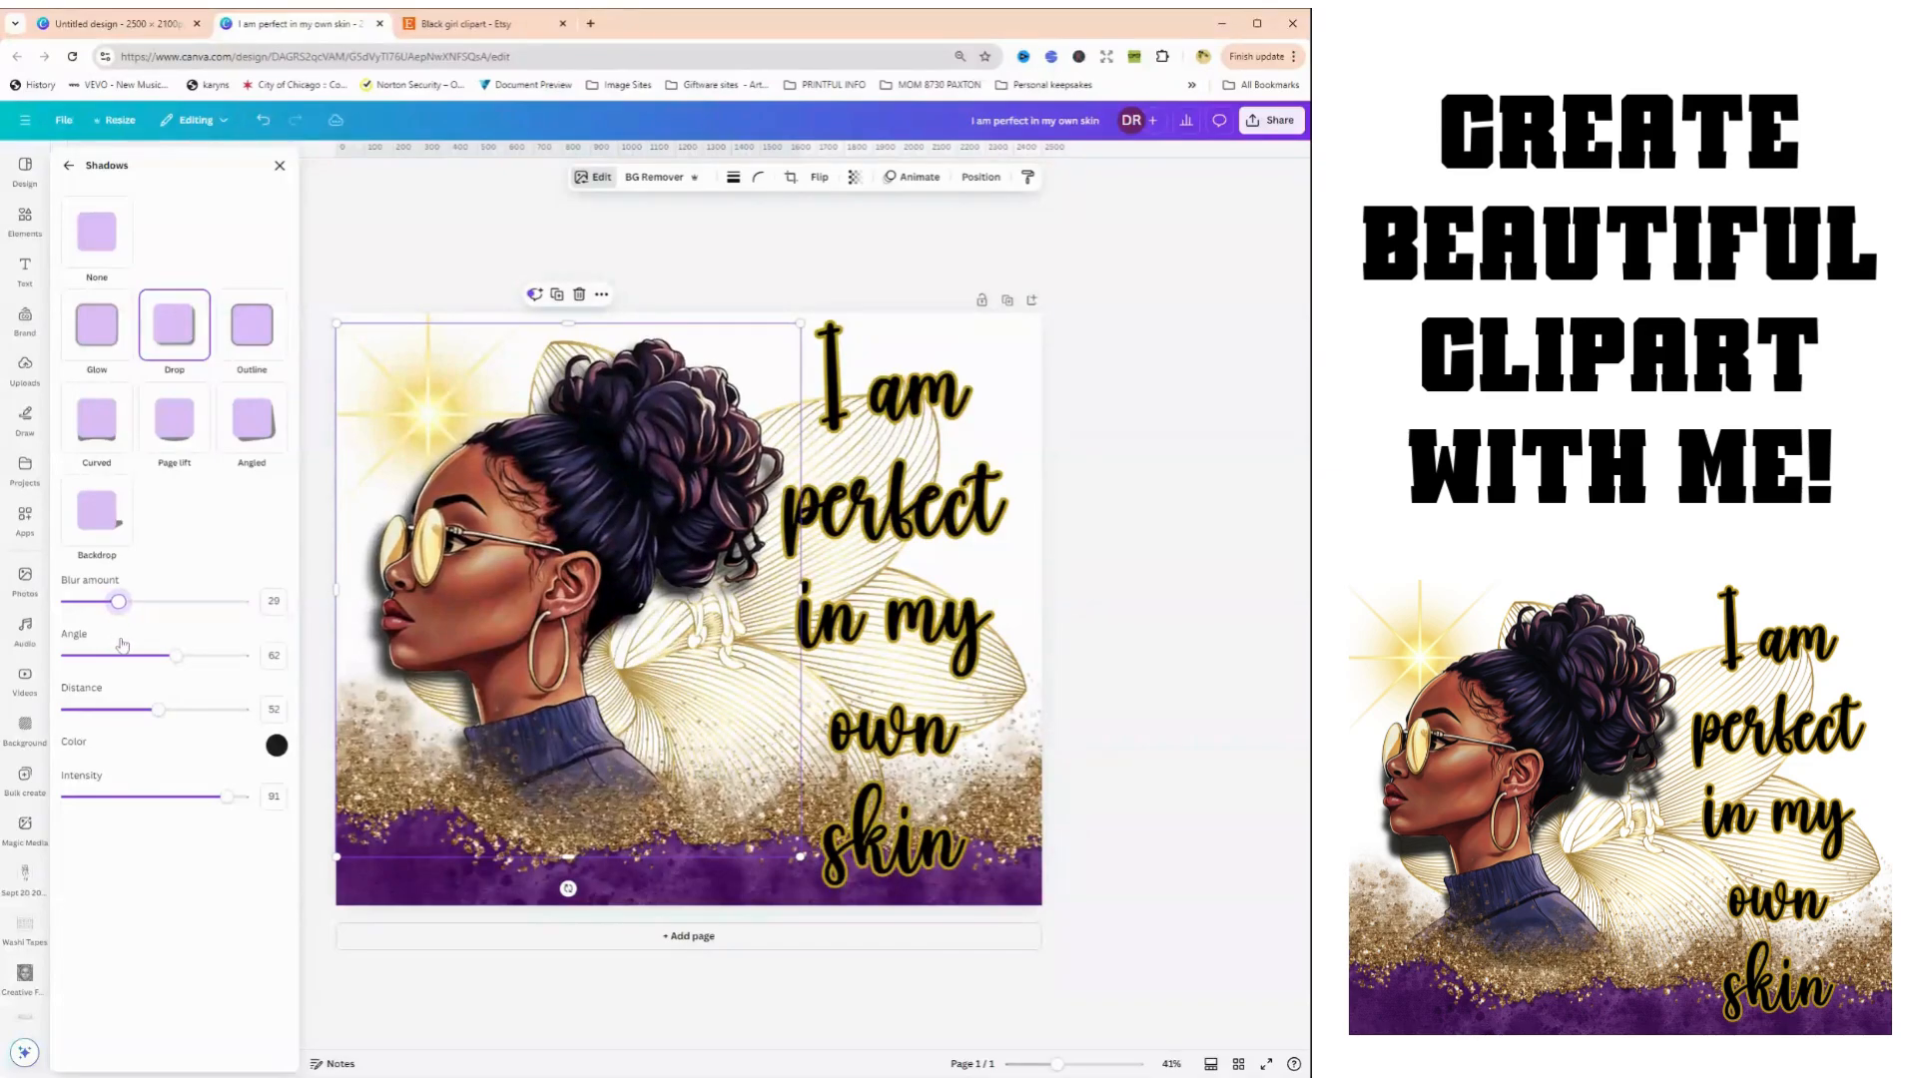
{"action": "left_click", "coordinate": [250, 437]}
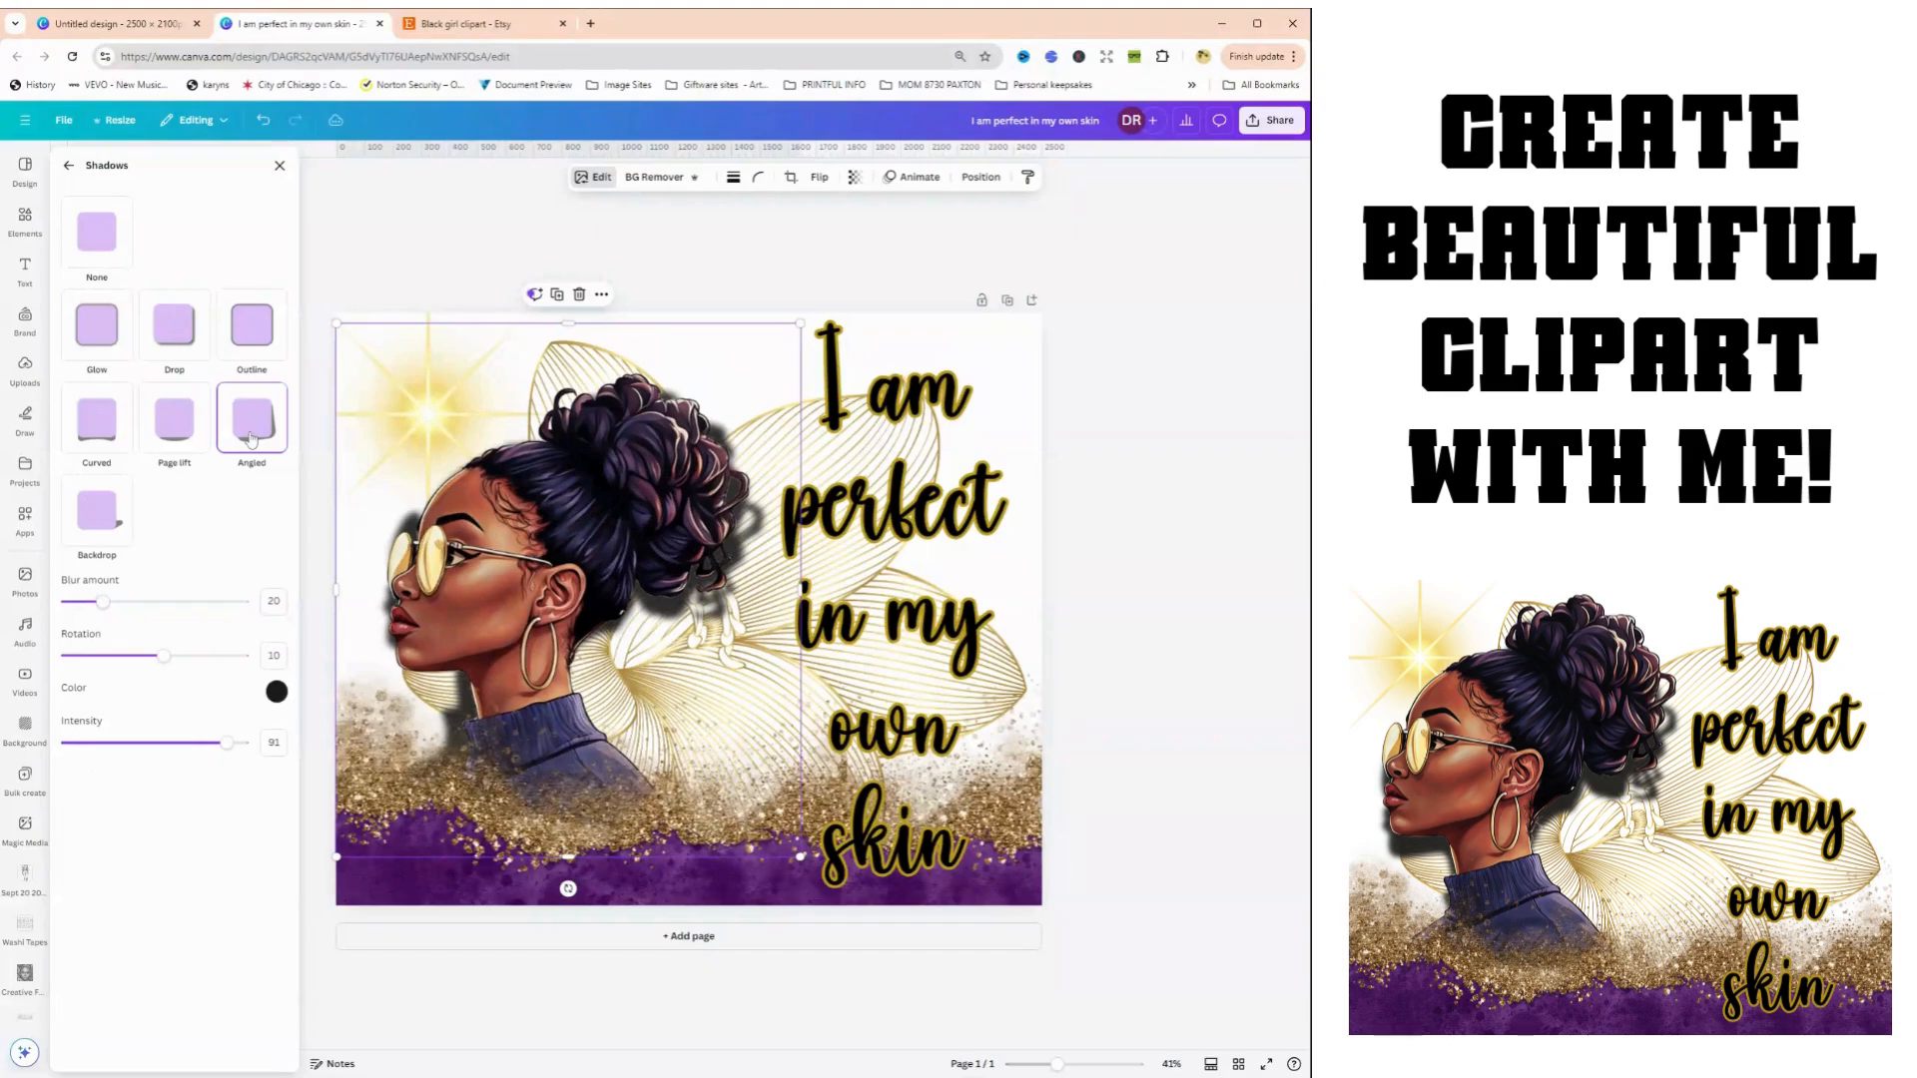
{"action": "left_click", "coordinate": [96, 346]}
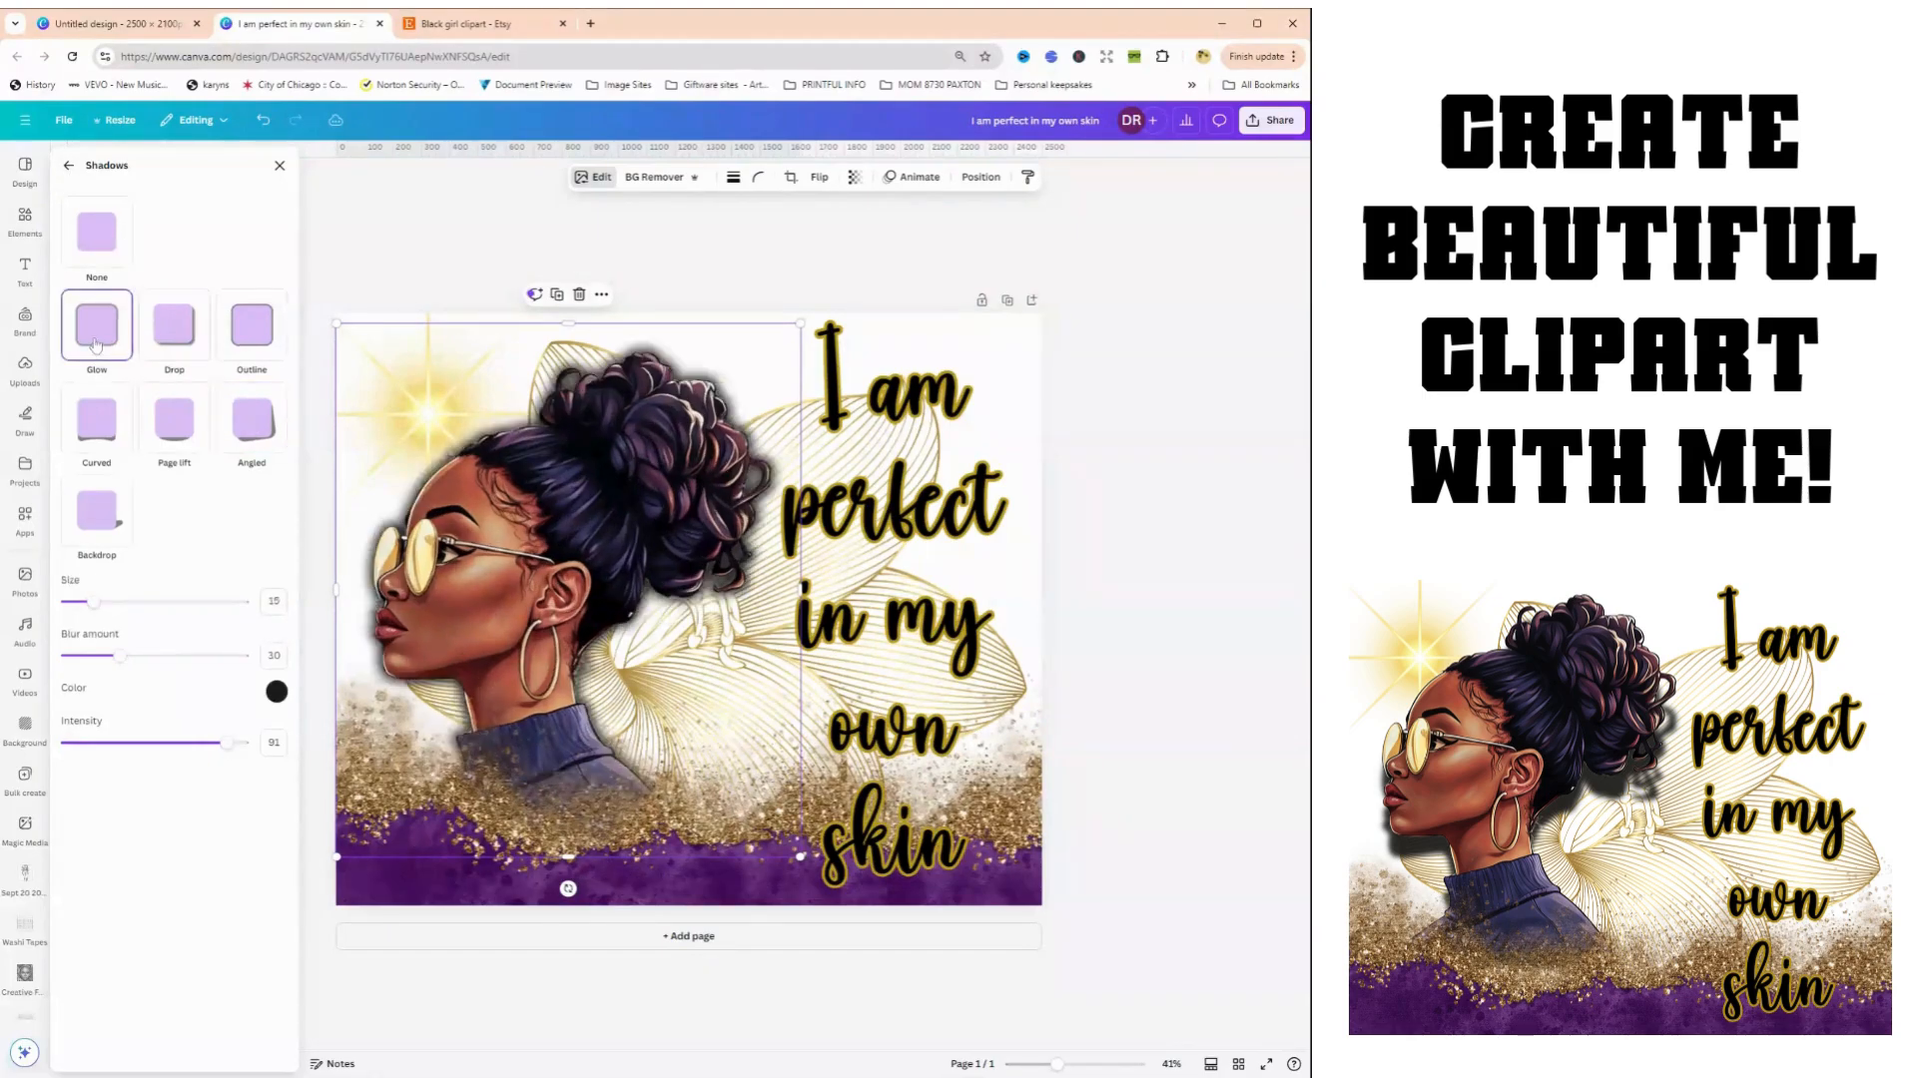
{"action": "left_click", "coordinate": [183, 354]}
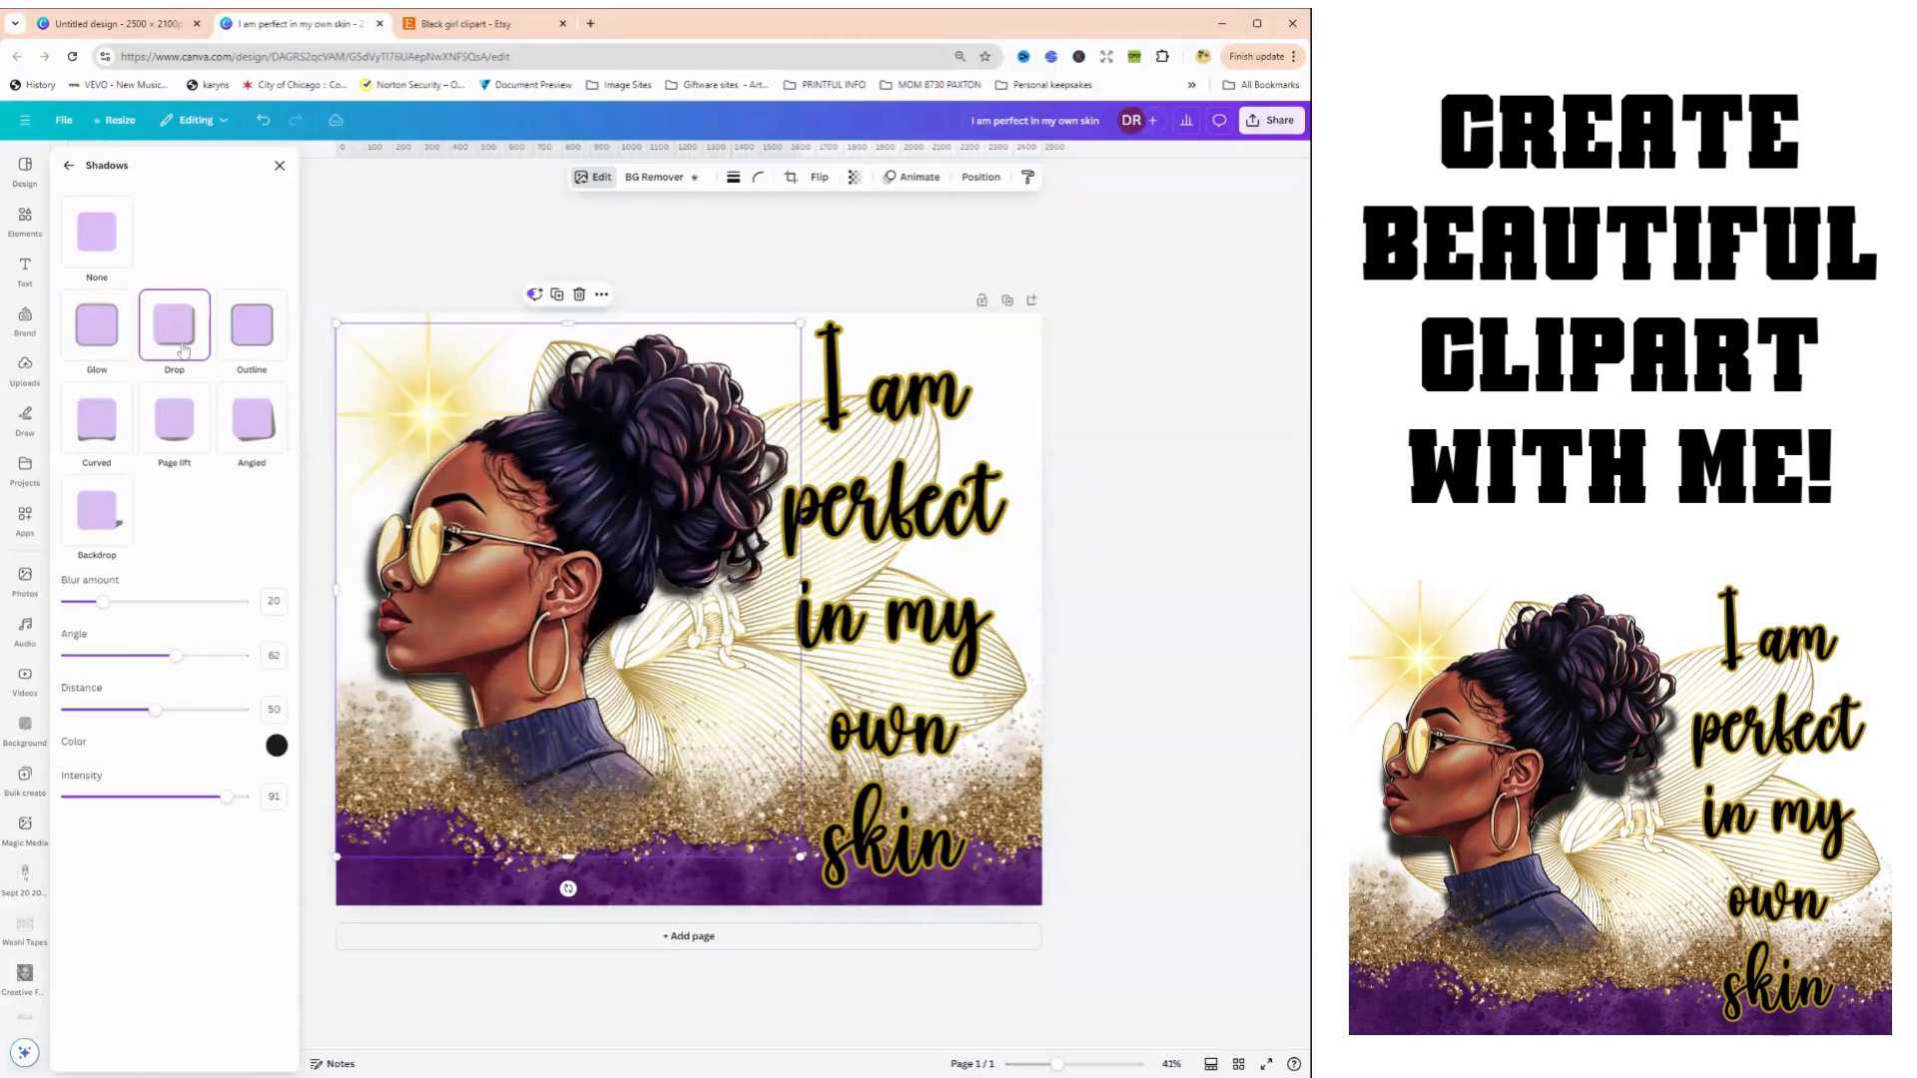
{"action": "left_click", "coordinate": [102, 439]}
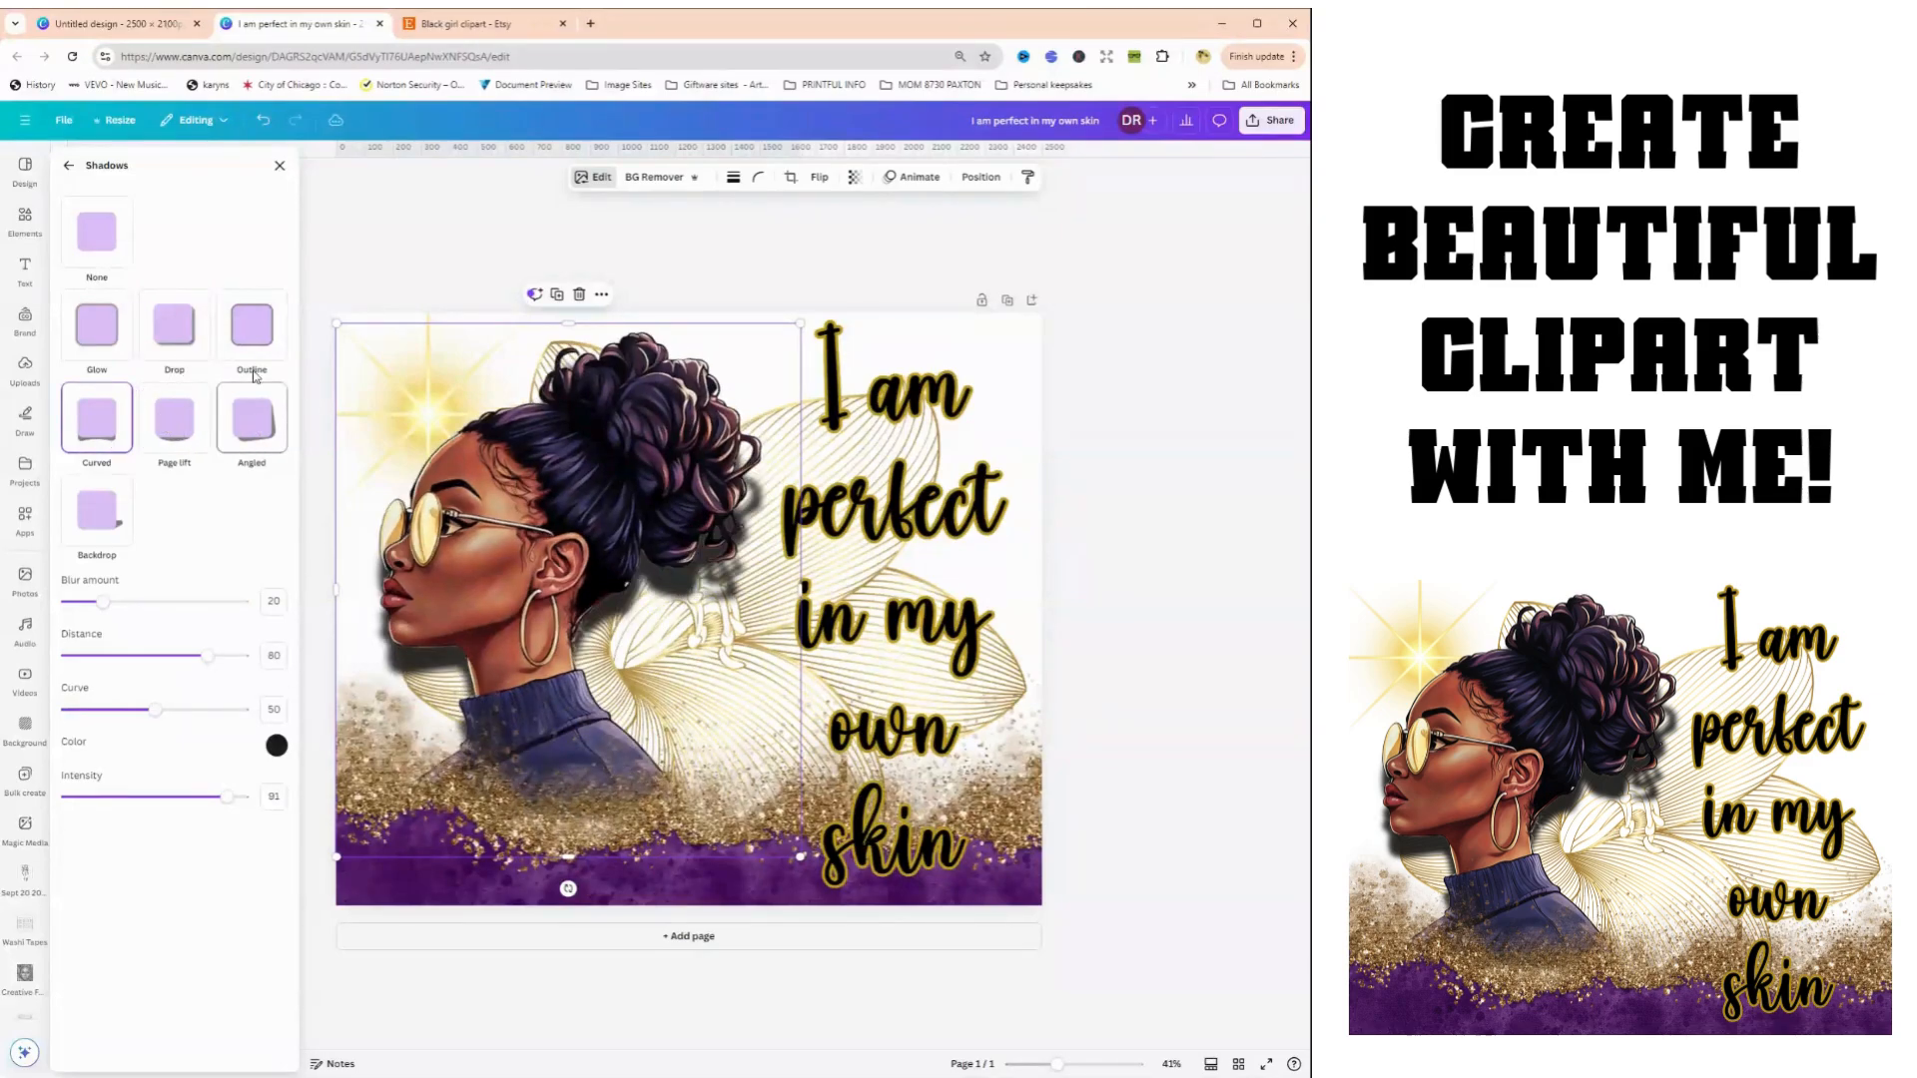
Apply the Drop shadow style to the woman image again, close the shadow settings and deselect the image
{"action": "left_click", "coordinate": [172, 344]}
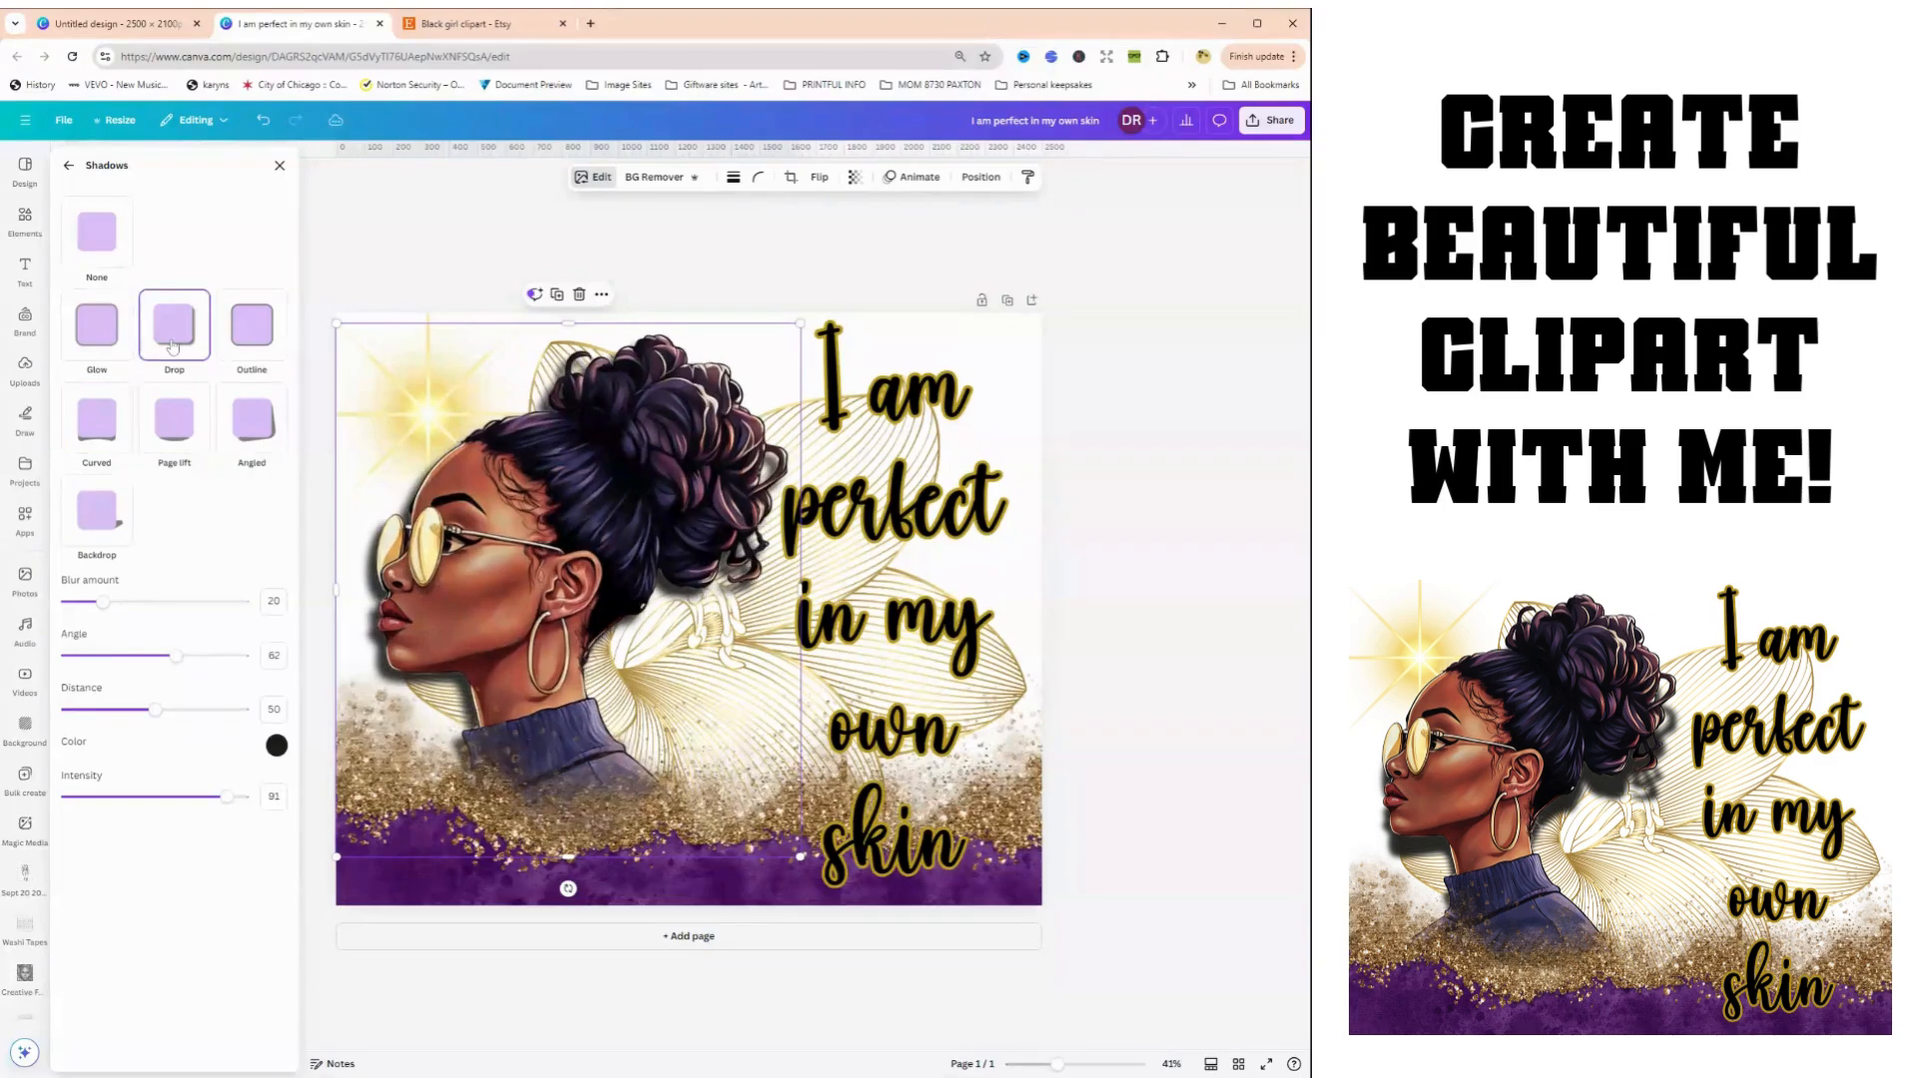
{"action": "left_click", "coordinate": [279, 167]}
{"action": "left_click", "coordinate": [274, 165]}
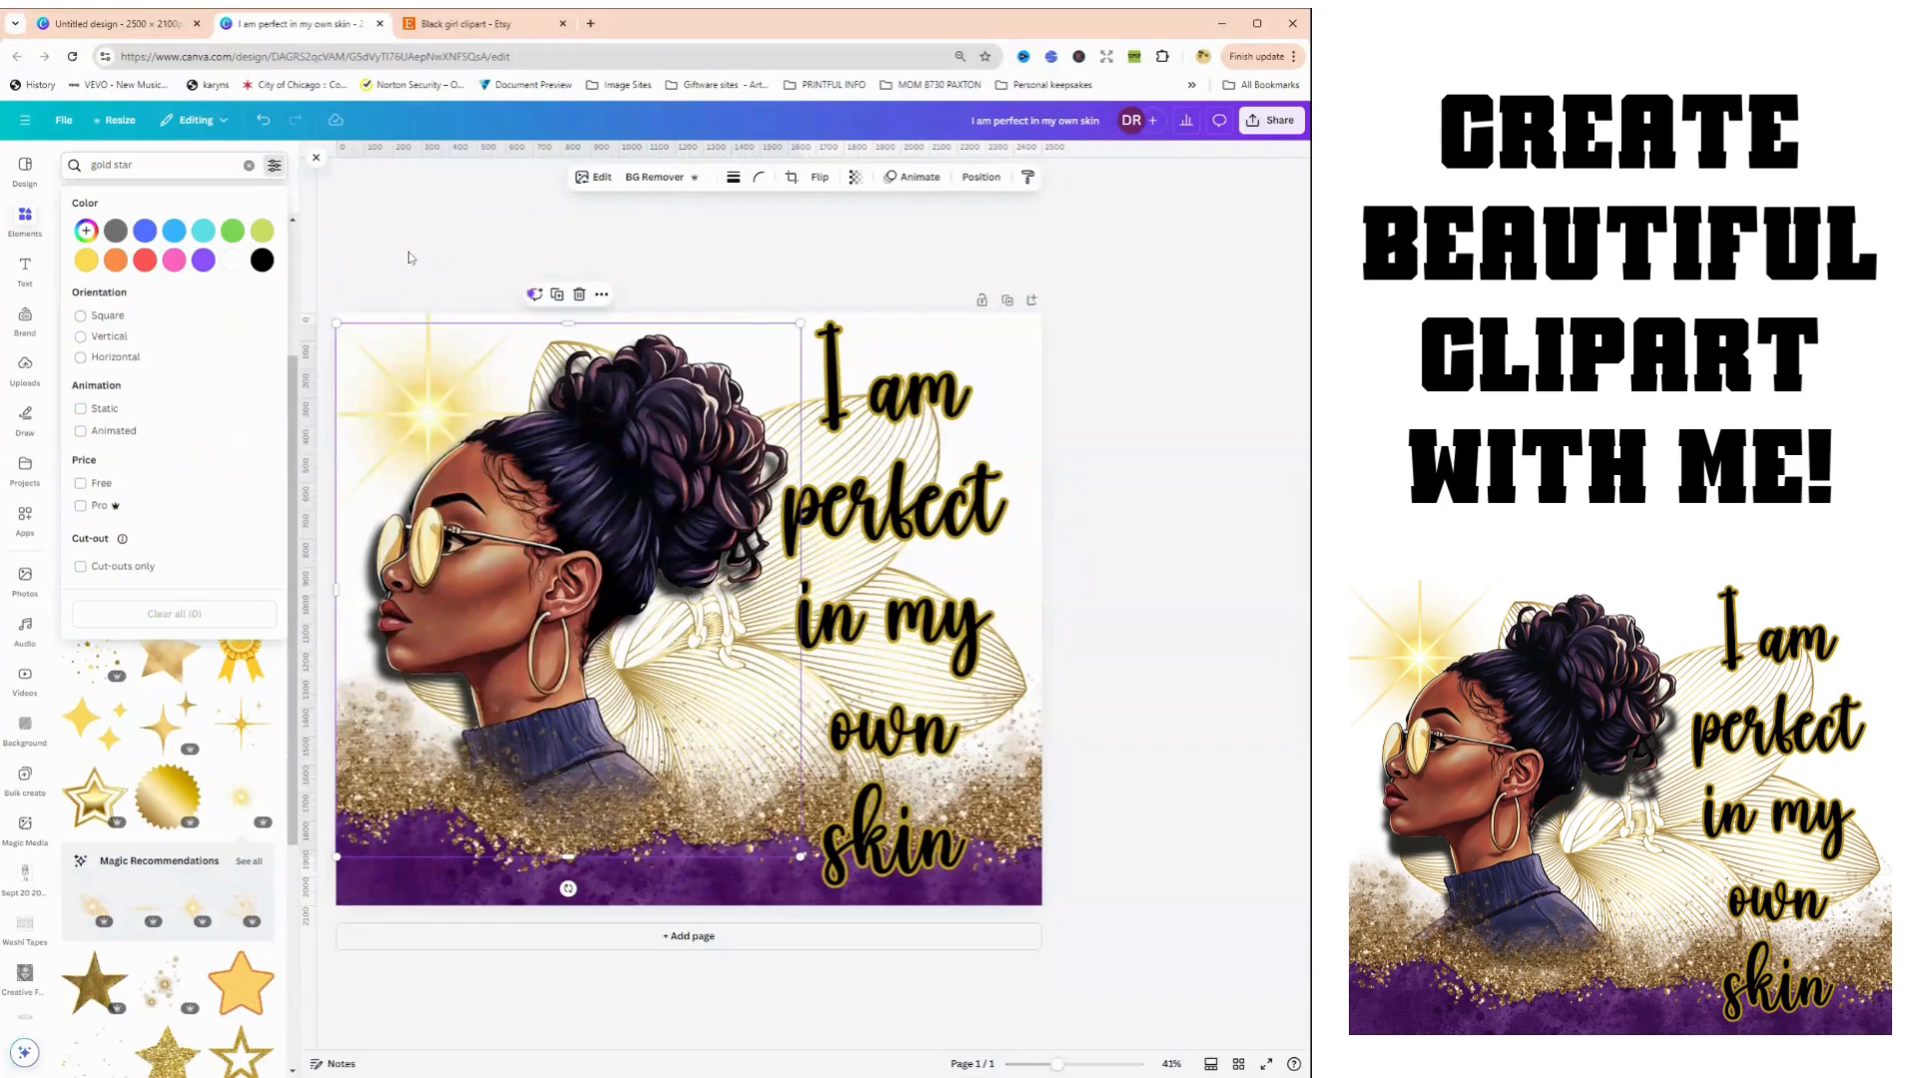
{"action": "left_click", "coordinate": [337, 285]}
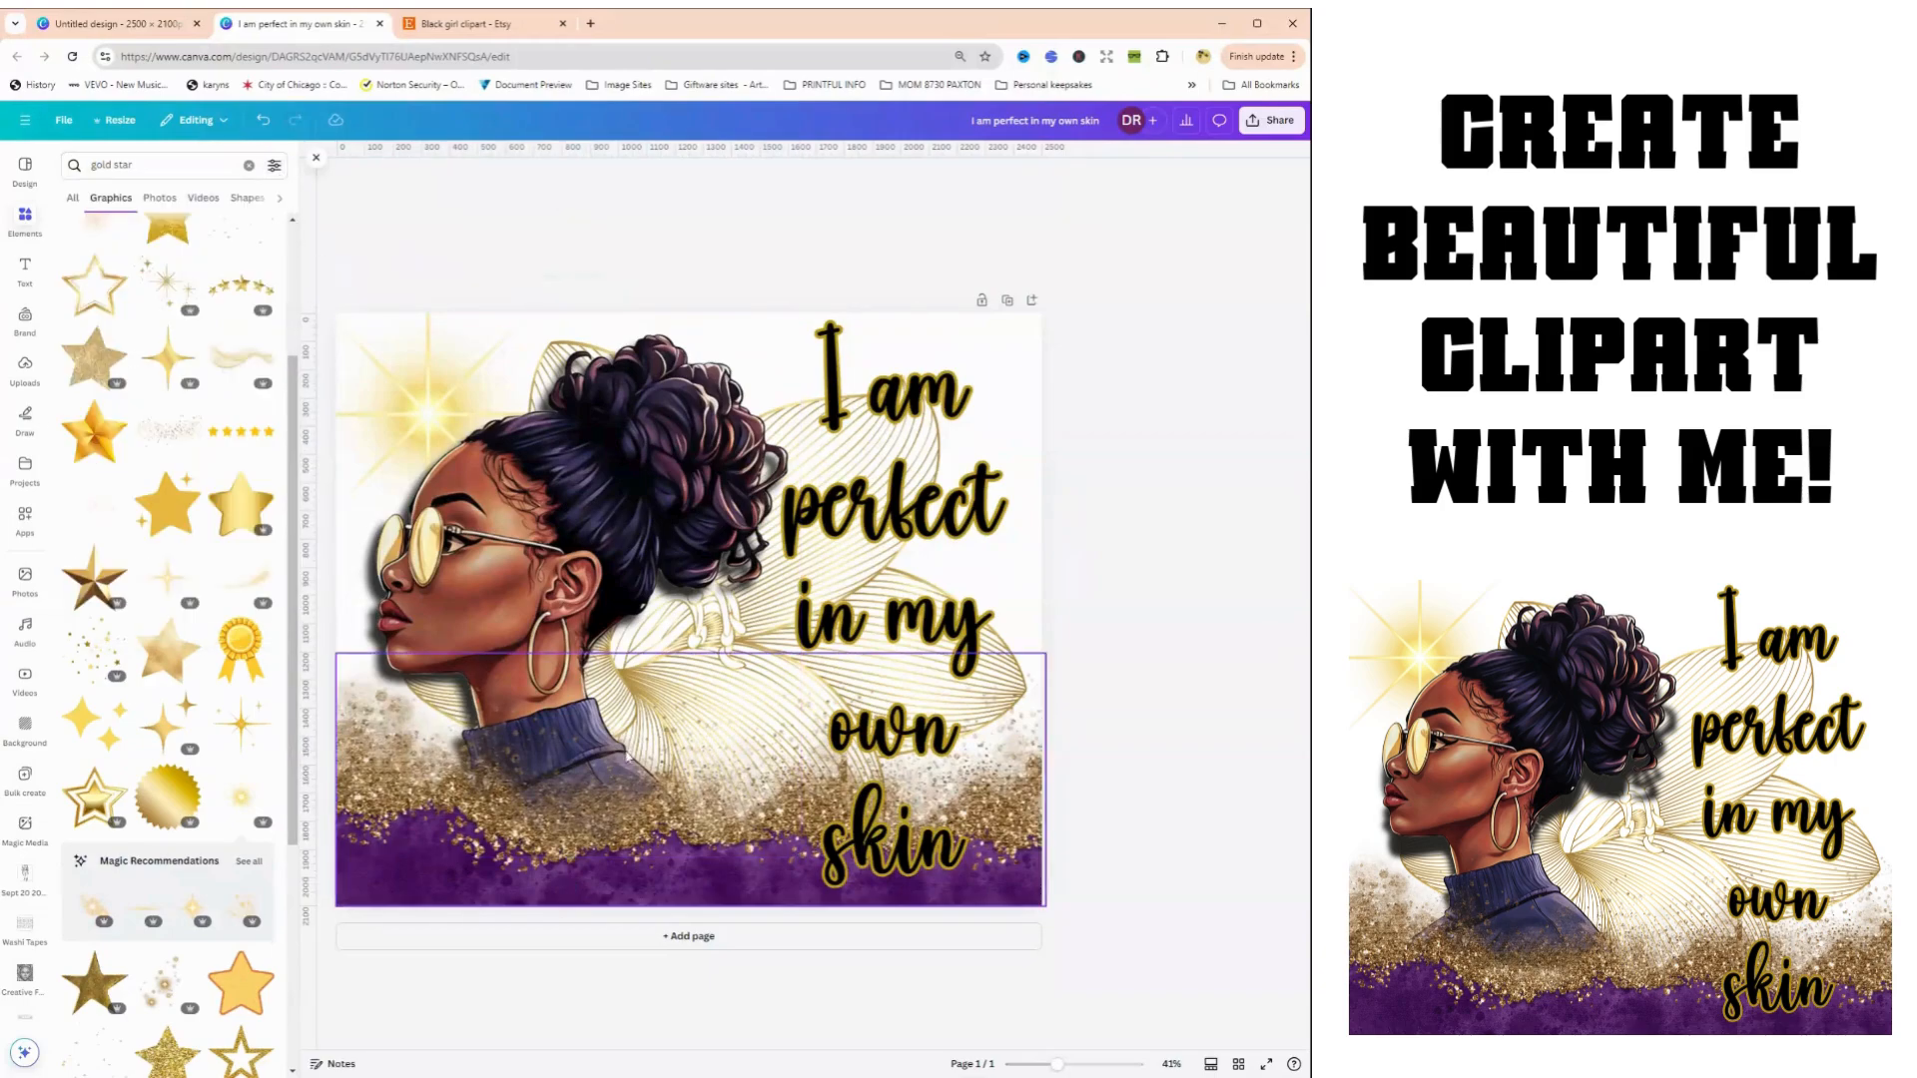